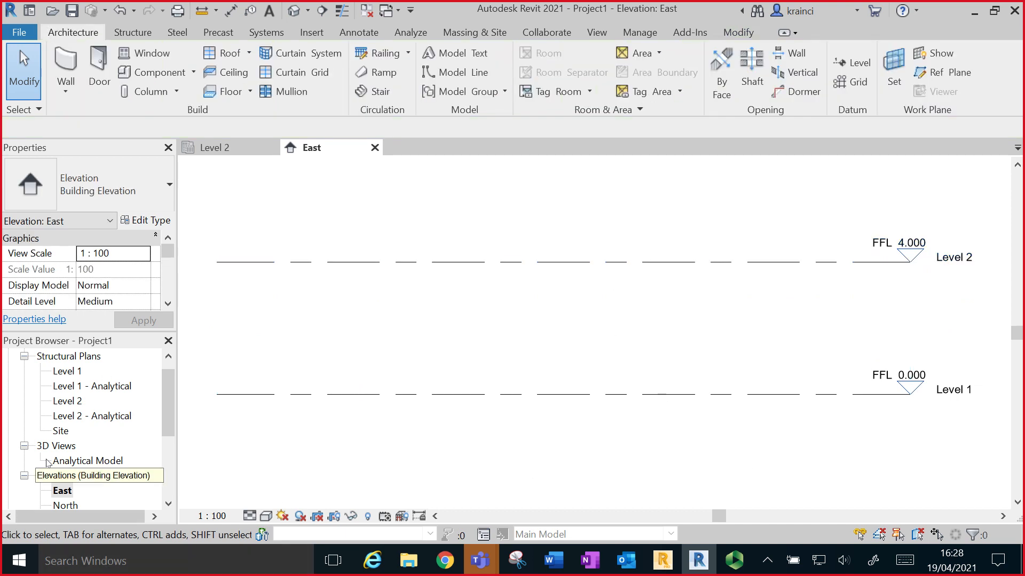
- Open the Level 1 structural plan and draw a vertical grid line between the elevation markers, nearer the west one
scroll(66, 463, "down", 1)
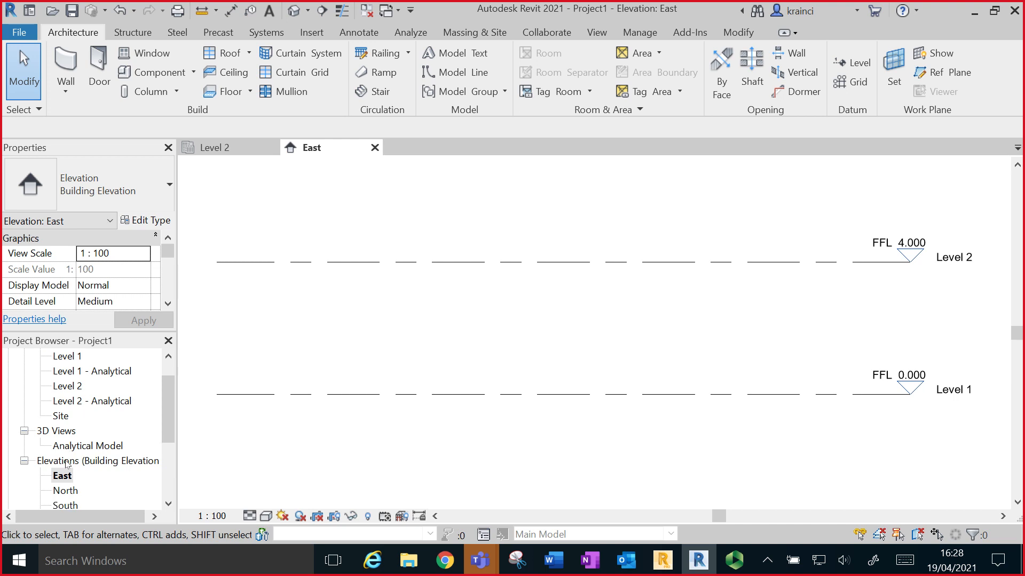
scroll(66, 464, "up", 2)
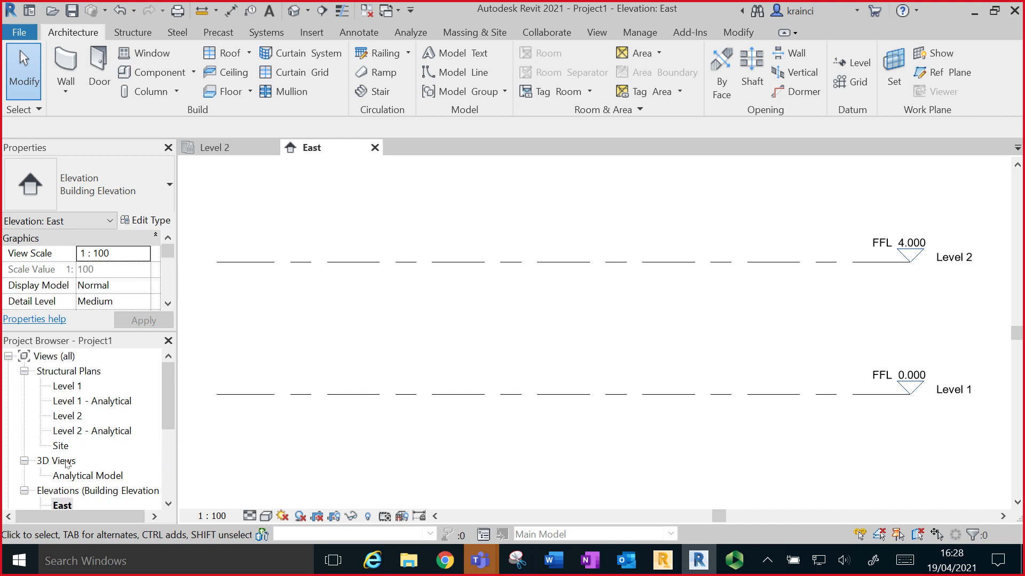
double_click(65, 388)
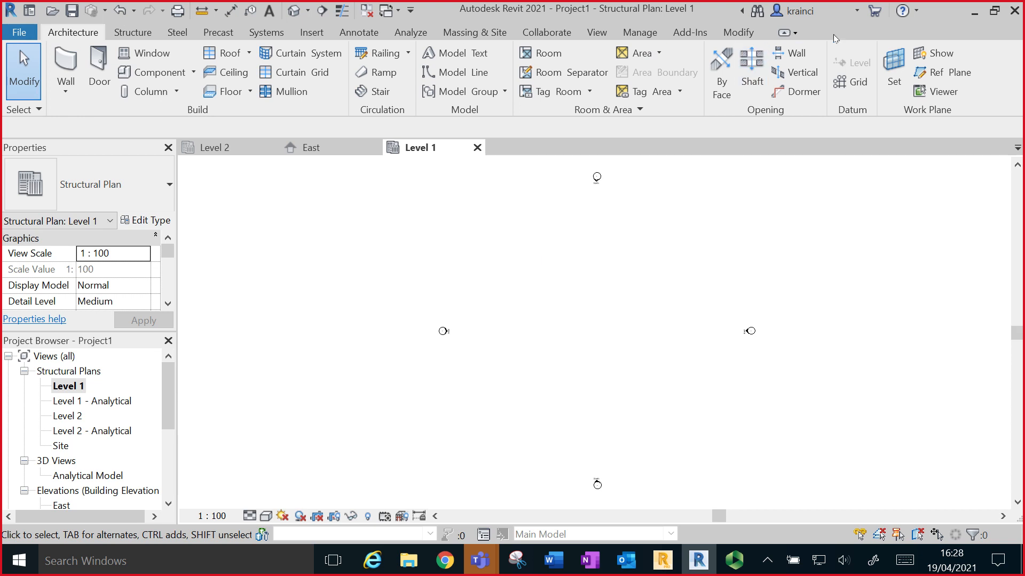
left_click(851, 88)
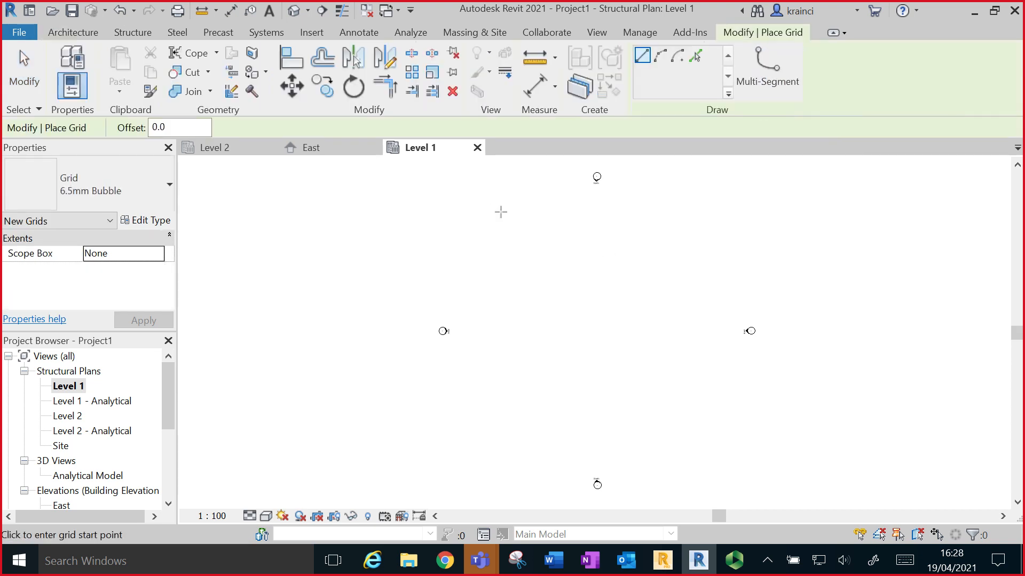
left_click(506, 230)
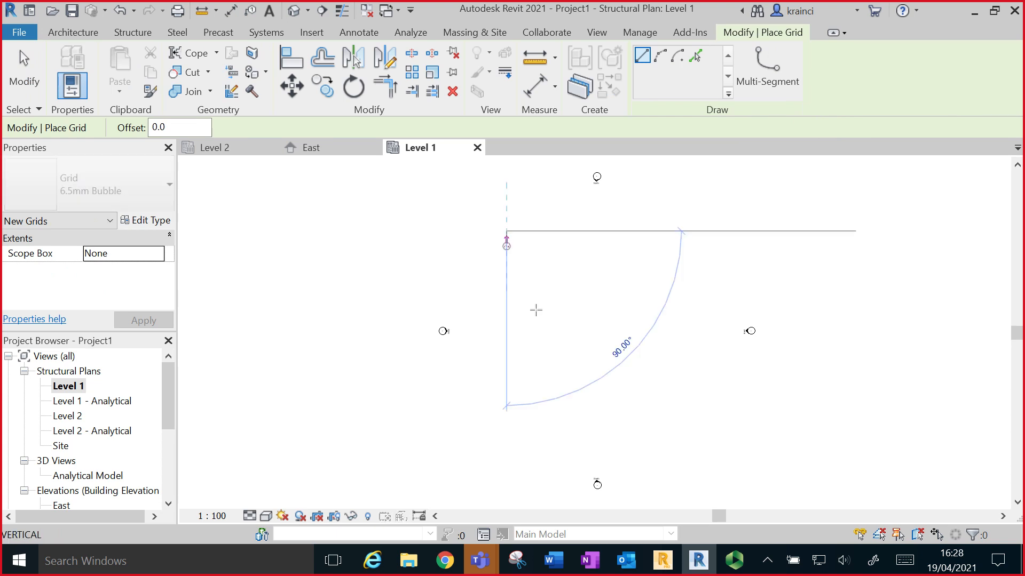
left_click(508, 416)
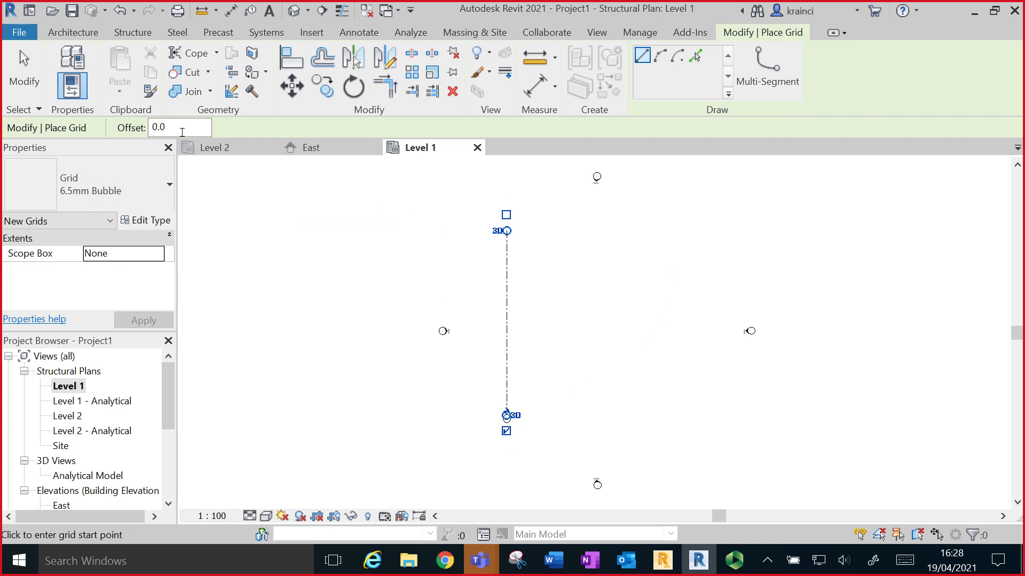
- Add two more vertical grid lines to the east by picking each previous grid with a 6000 offset
left_click(161, 127)
type("6000")
key("Return")
left_click(695, 56)
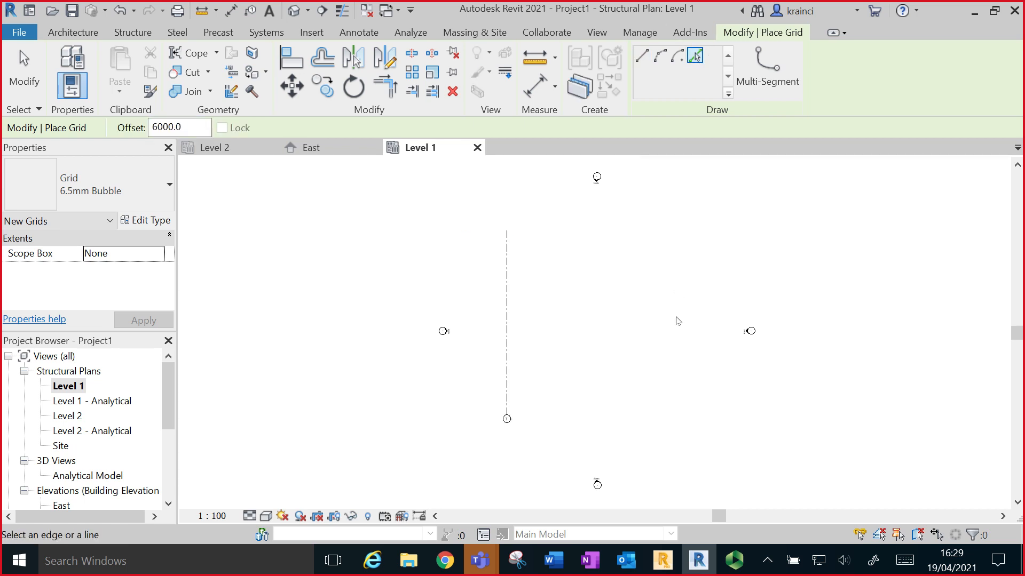
left_click(510, 347)
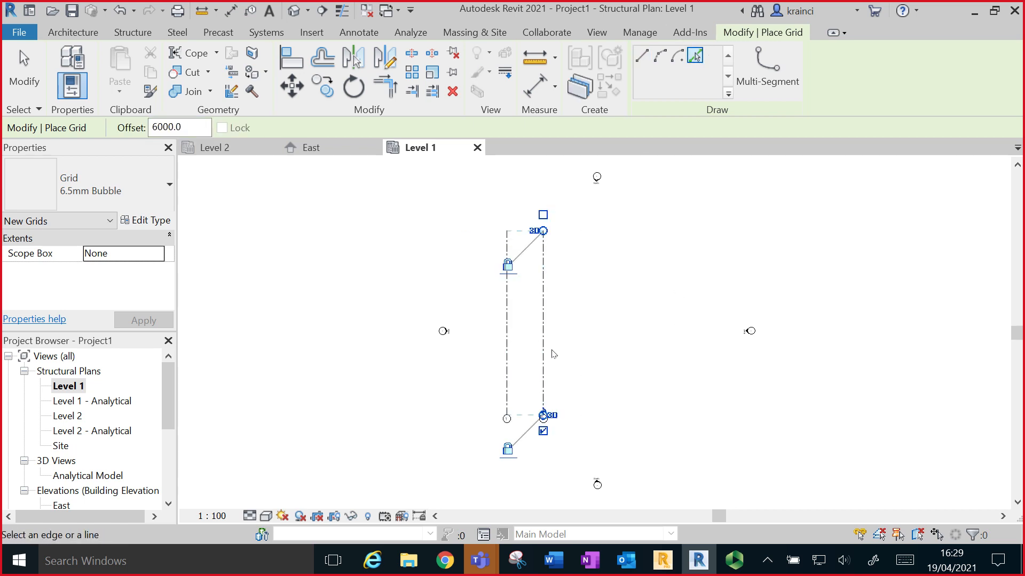
left_click(543, 315)
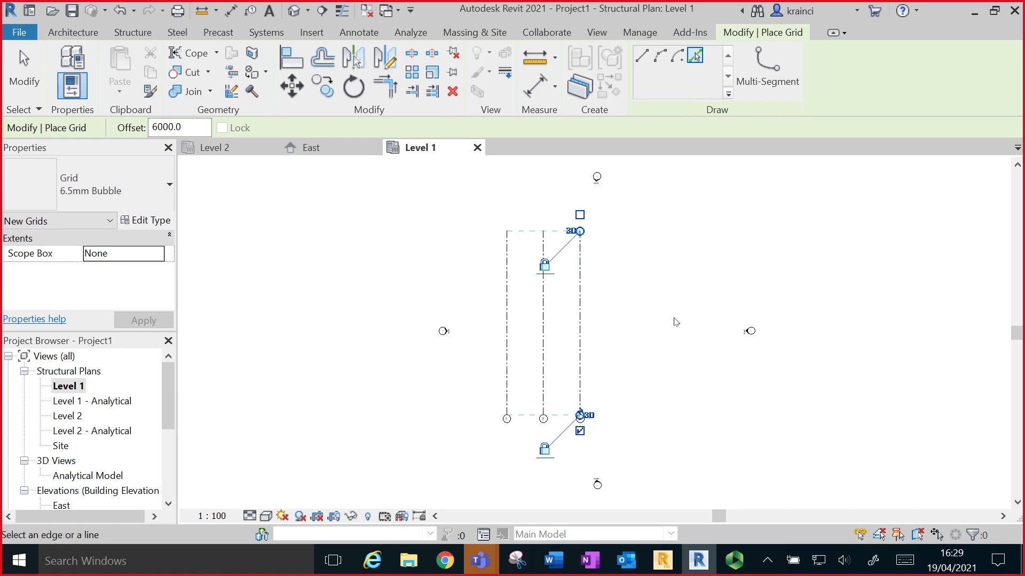
scroll(674, 322, "up", 2)
scroll(617, 314, "up", 1)
middle_click_drag(619, 313, 745, 359)
scroll(739, 353, "up", 1)
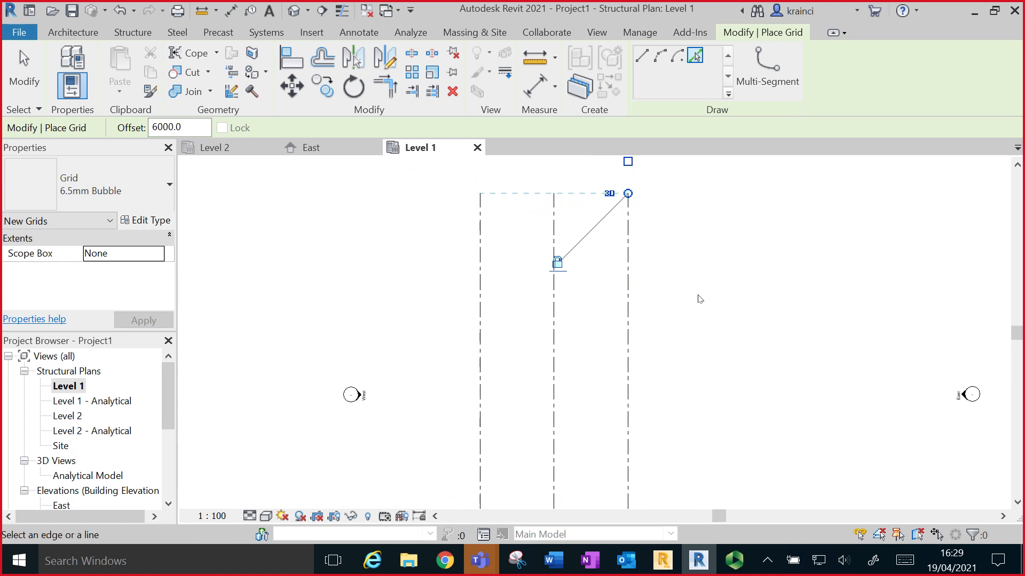
scroll(697, 300, "down", 1)
scroll(619, 208, "down", 1)
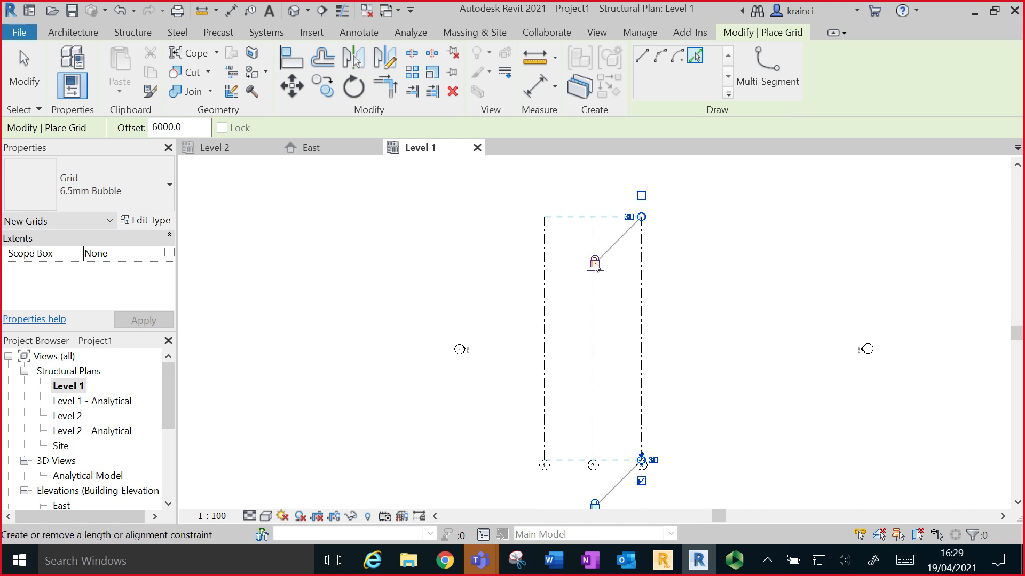
key("Escape")
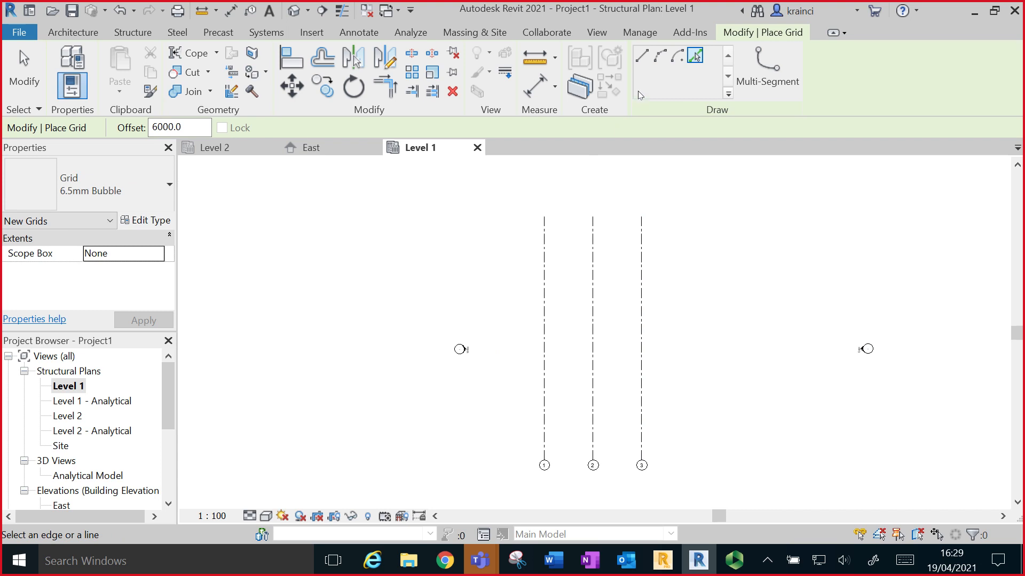
- Draw a horizontal grid line with zero offset across the upper part of the three vertical grids
left_click(642, 55)
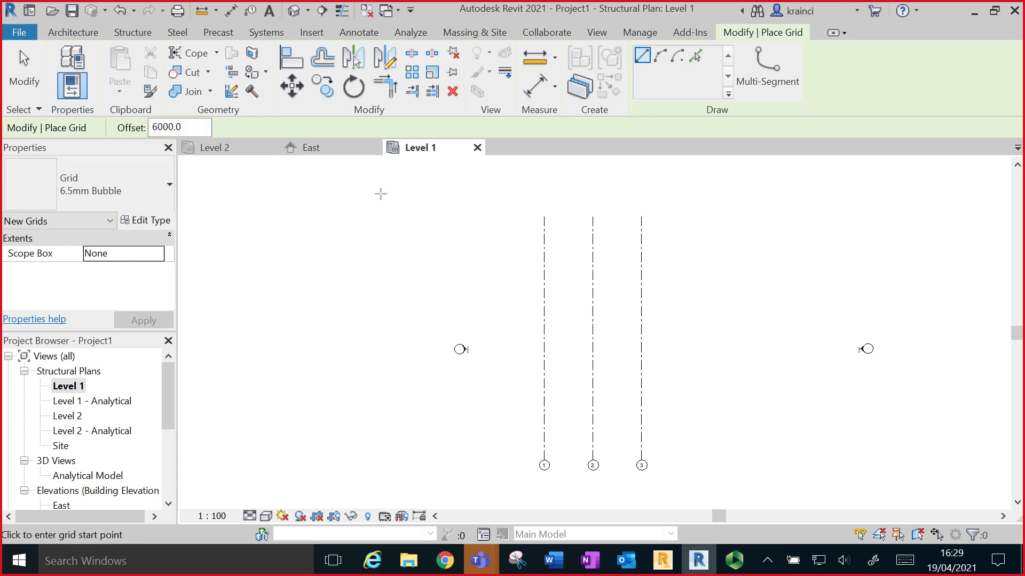
left_click_drag(195, 130, 116, 133)
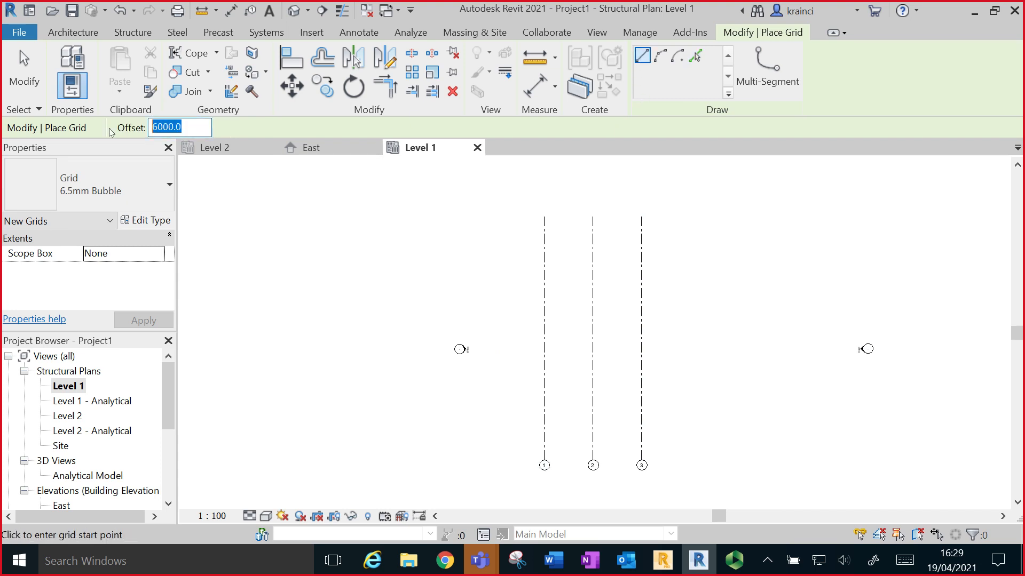
type("0")
left_click(502, 290)
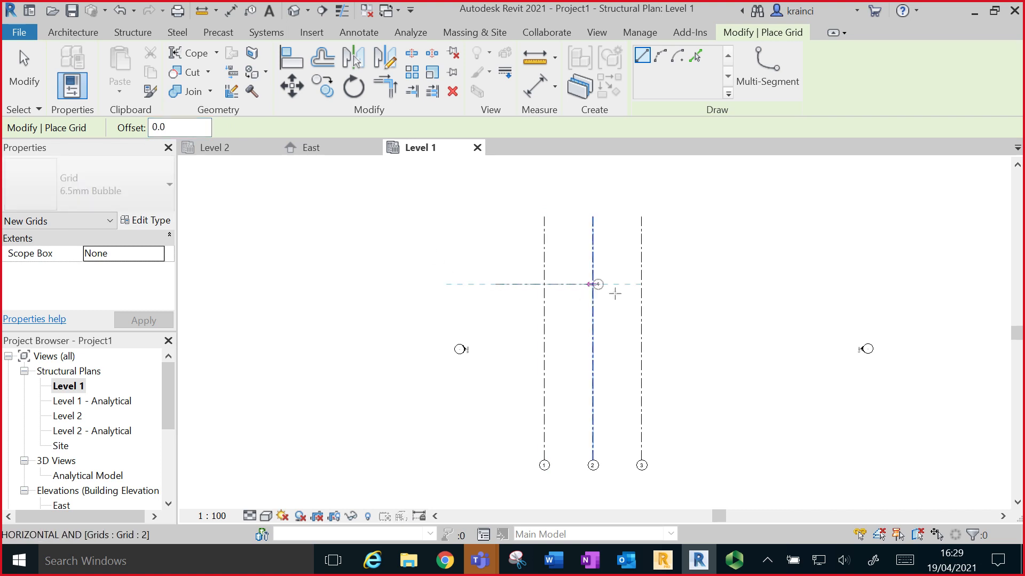
left_click(721, 284)
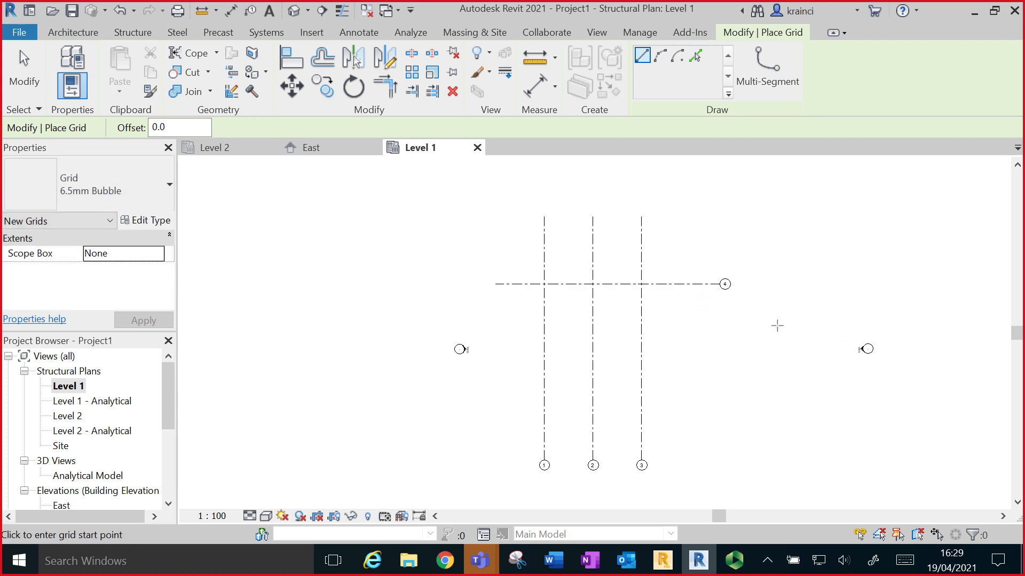
- Rename the horizontal grid line as A in its bubble
key("Escape")
left_click(723, 284)
left_click(723, 284)
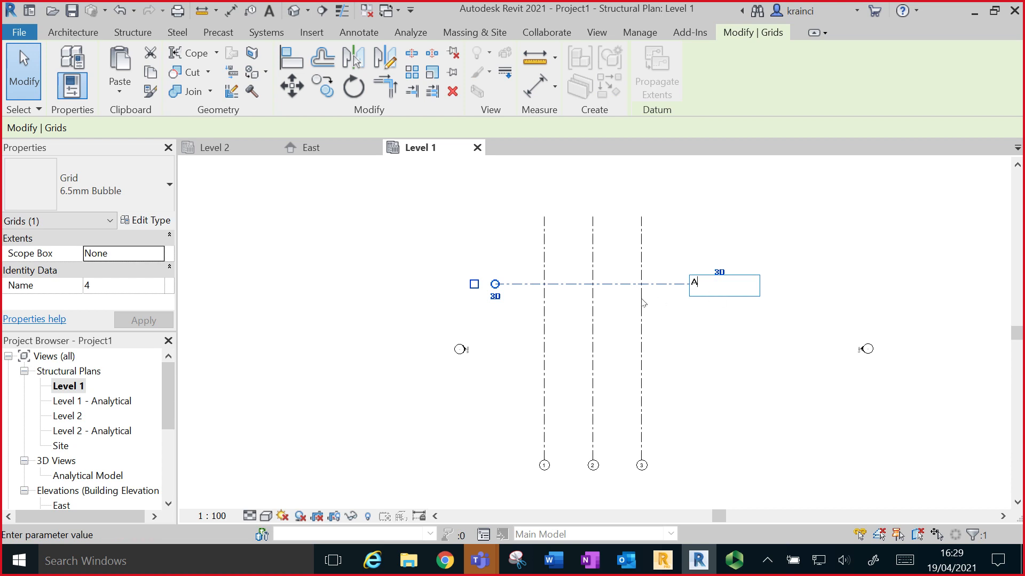
type("A")
key("Return")
key("Escape")
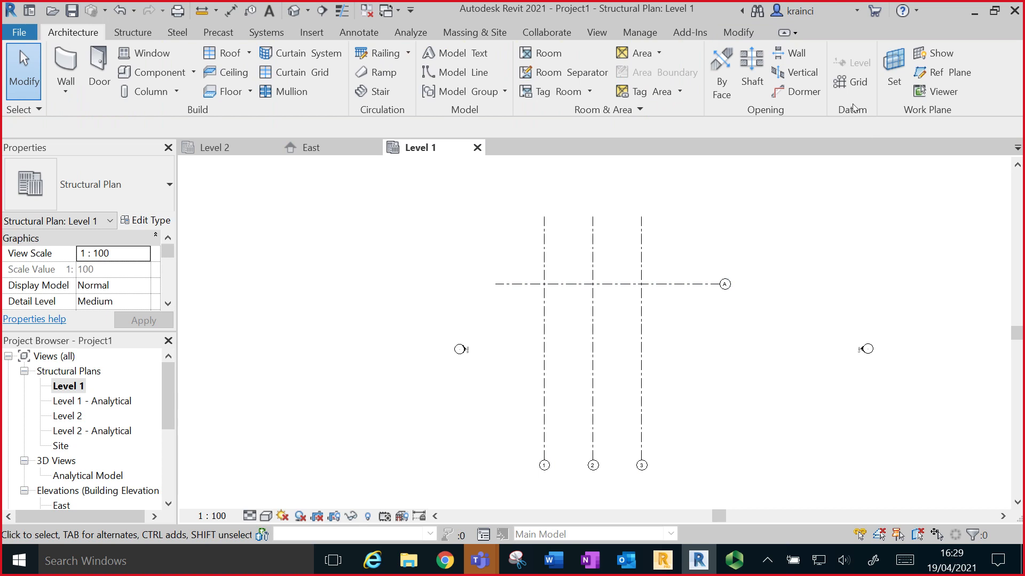
- Add two more horizontal grid lines below grid A by picking each previous one with a 9000 offset
left_click(854, 82)
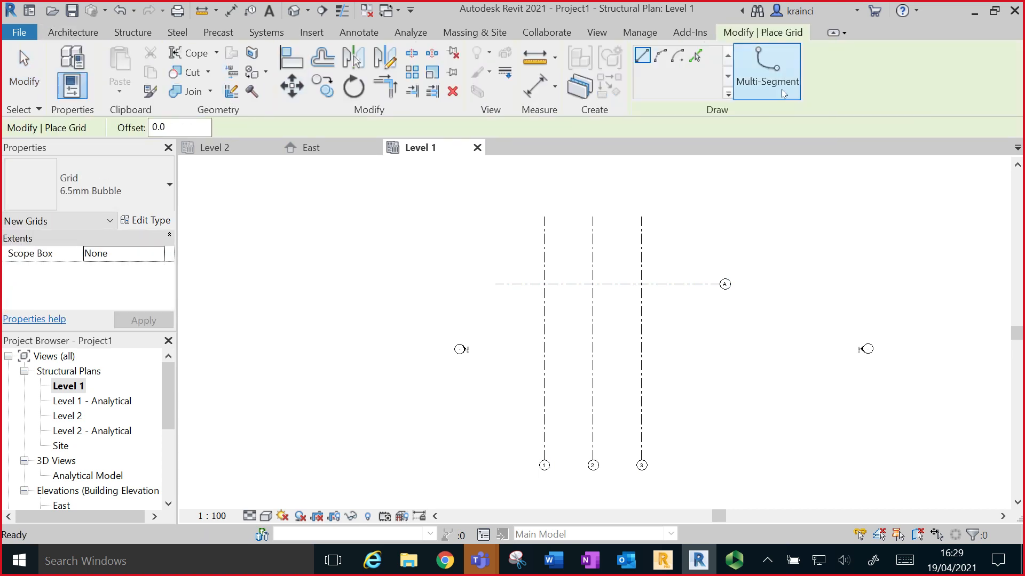
left_click(694, 55)
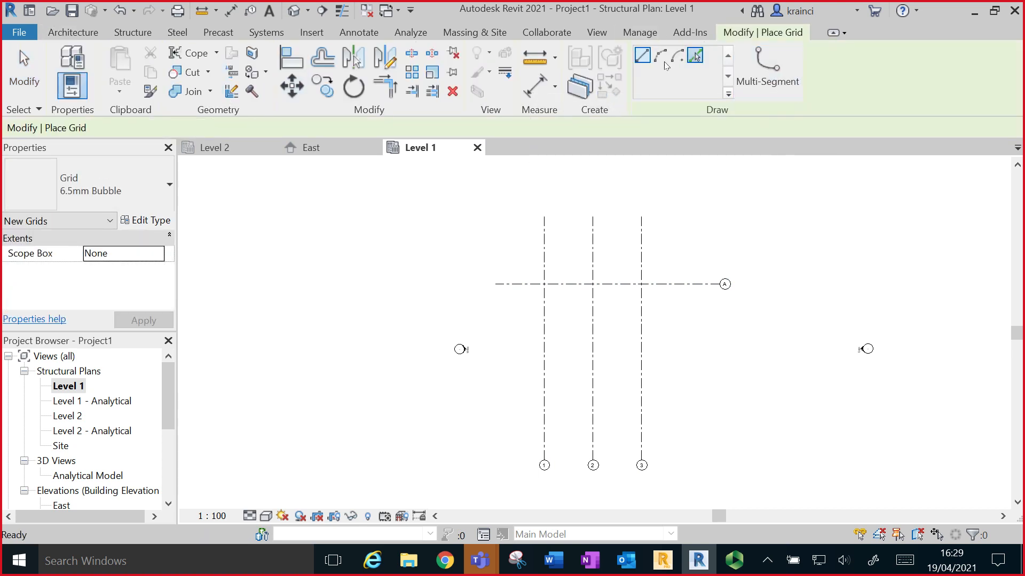
left_click_drag(175, 127, 121, 124)
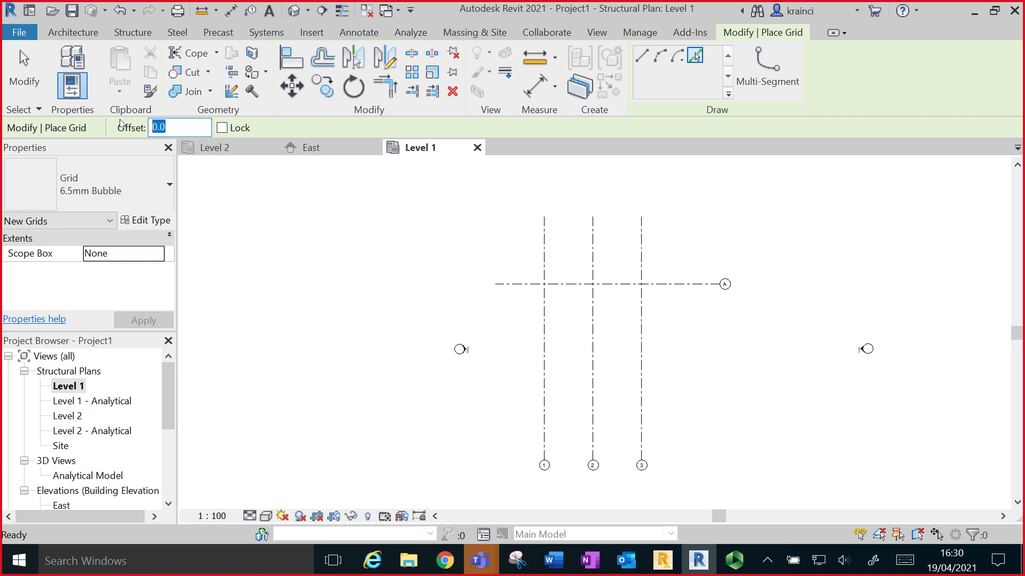
type("9000")
key("Return")
left_click(622, 293)
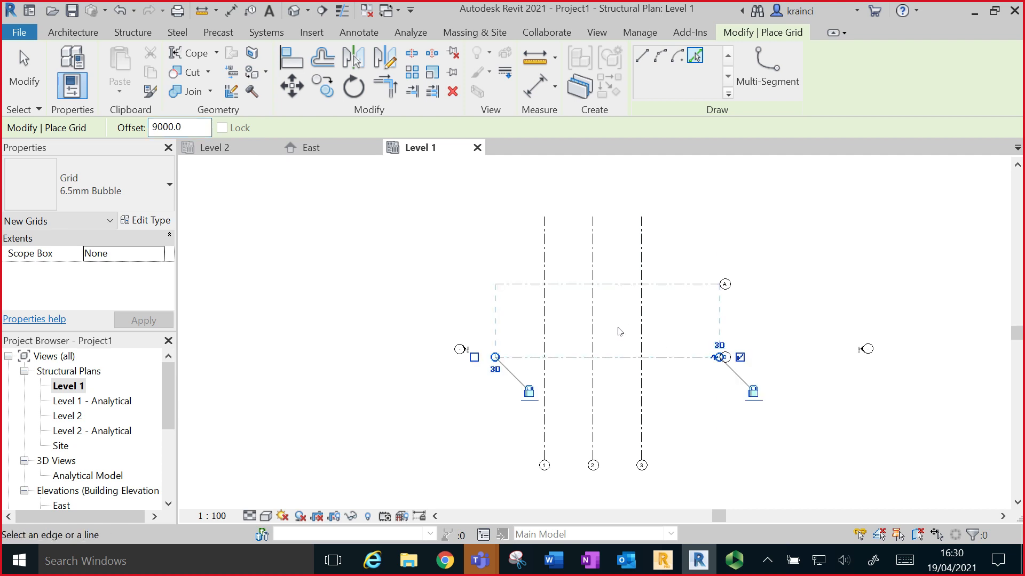
left_click(619, 365)
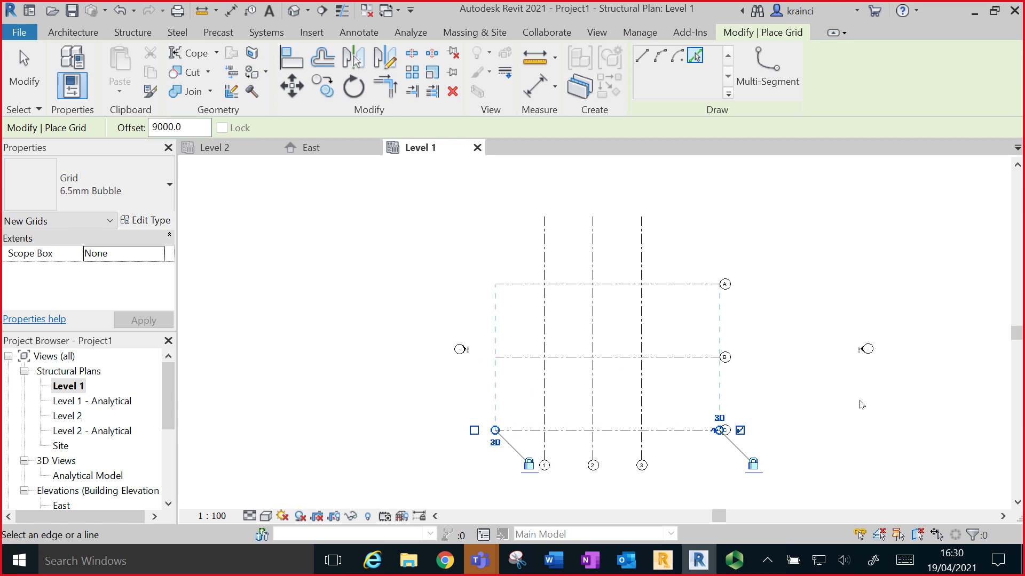
key("Escape")
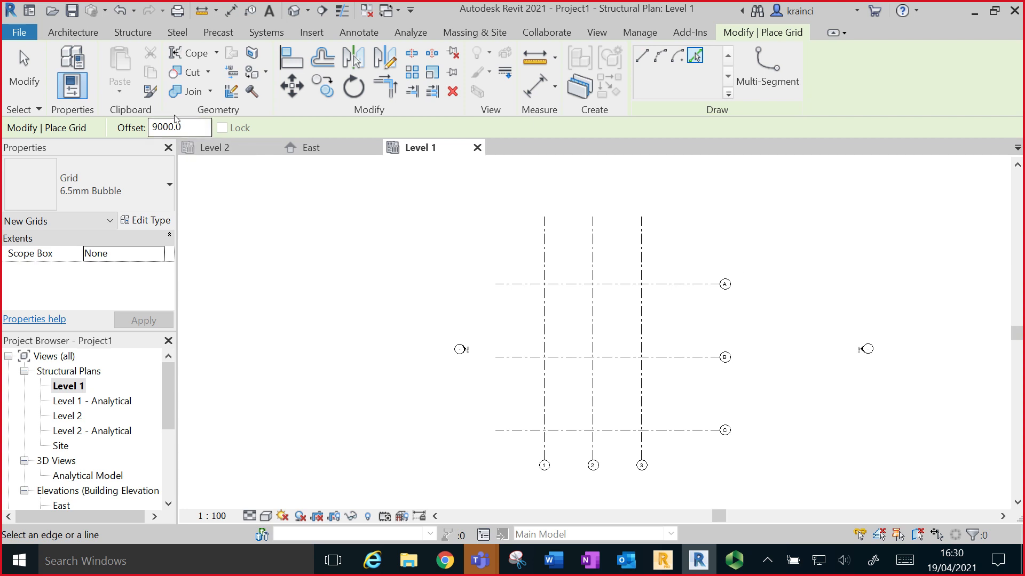
key("Escape")
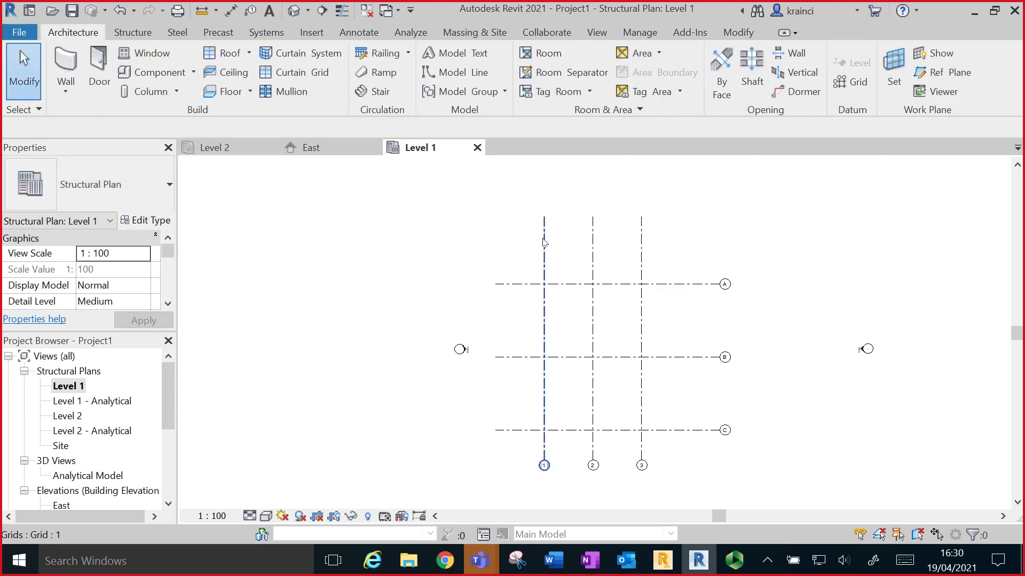
- Make the temporary dimensions between vertical grids 1, 2 and 3 permanent
left_click(593, 246)
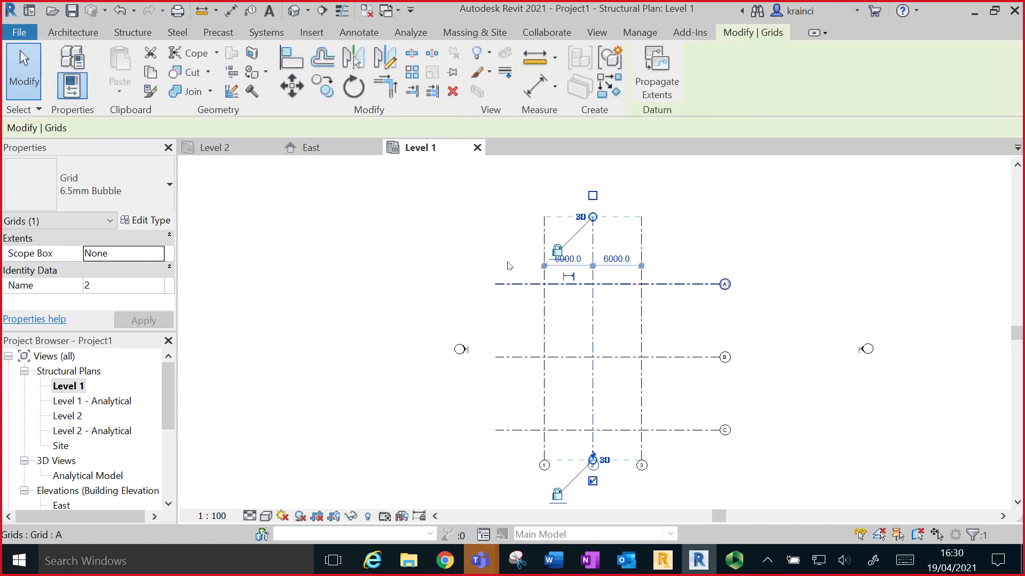
left_click(568, 277)
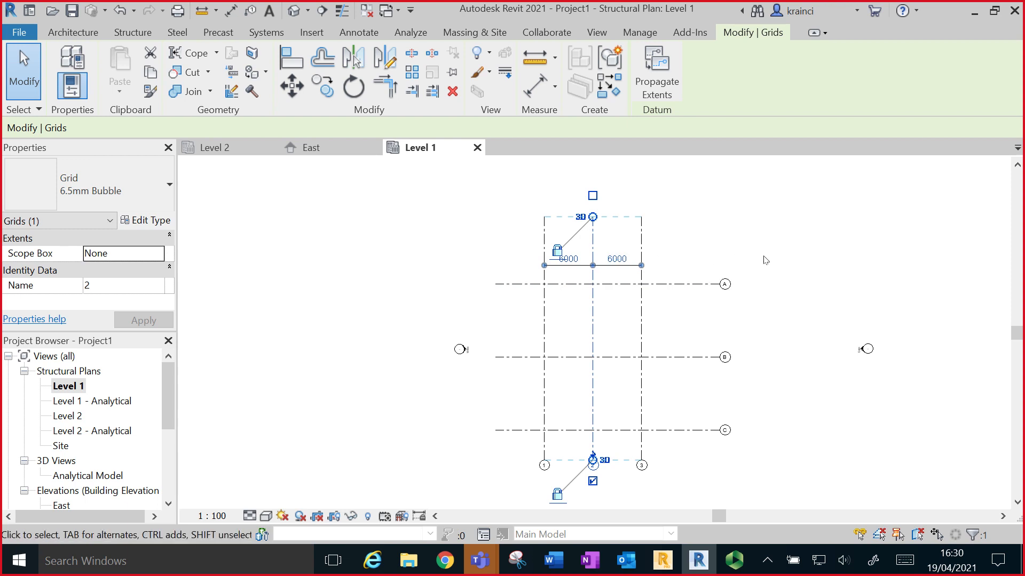
key("Escape")
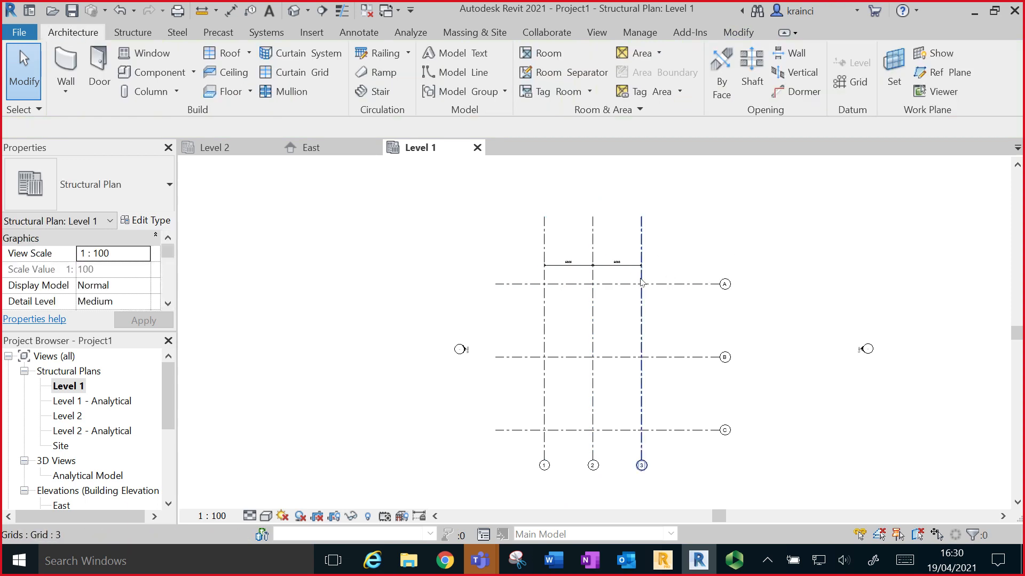
- Make the temporary dimensions from grid B to grids A and C permanent
scroll(689, 279, "up", 3)
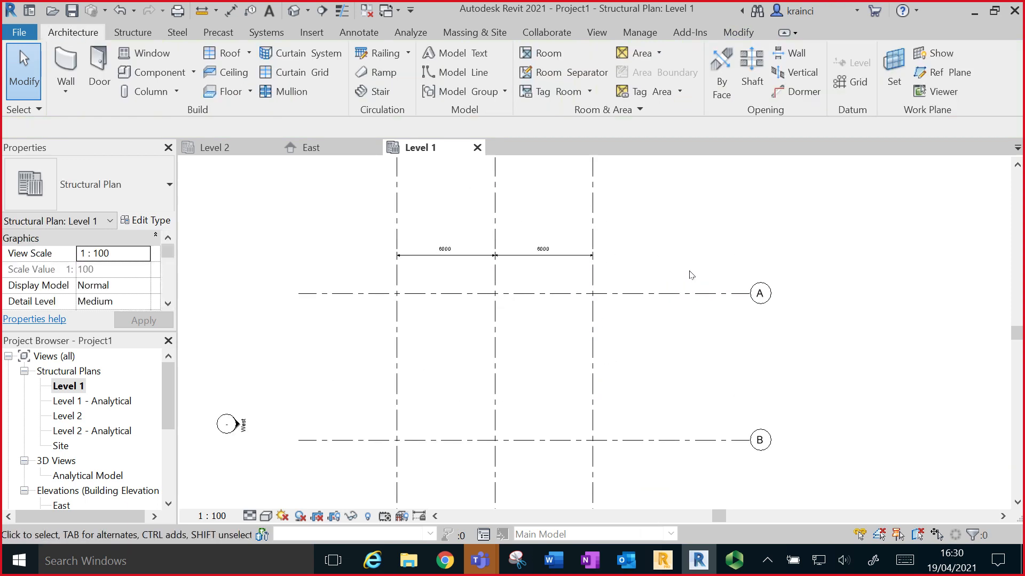
scroll(691, 275, "up", 1)
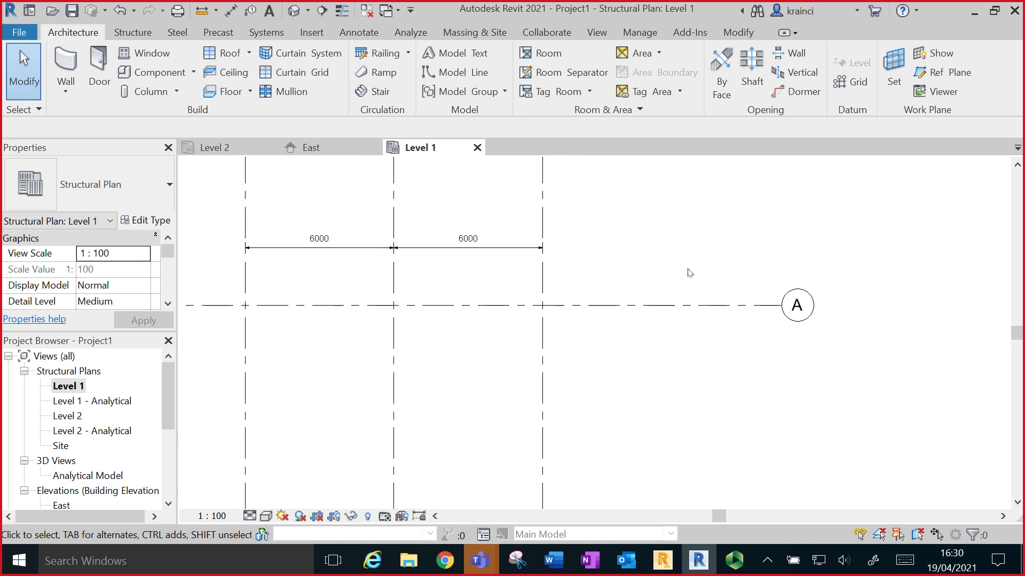
scroll(689, 272, "up", 1)
scroll(689, 272, "down", 2)
scroll(689, 272, "down", 1)
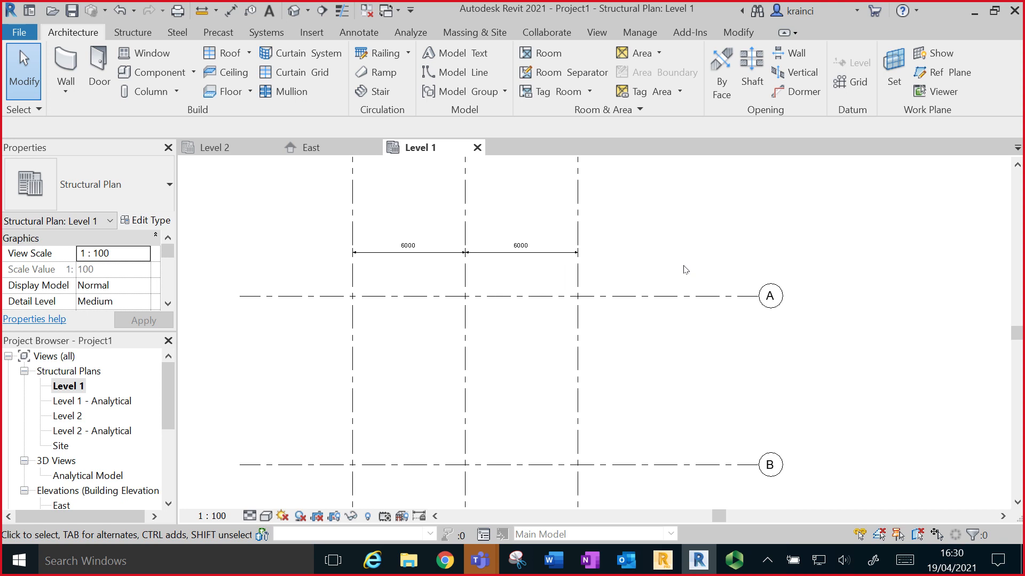
scroll(685, 269, "down", 1)
scroll(678, 291, "down", 1)
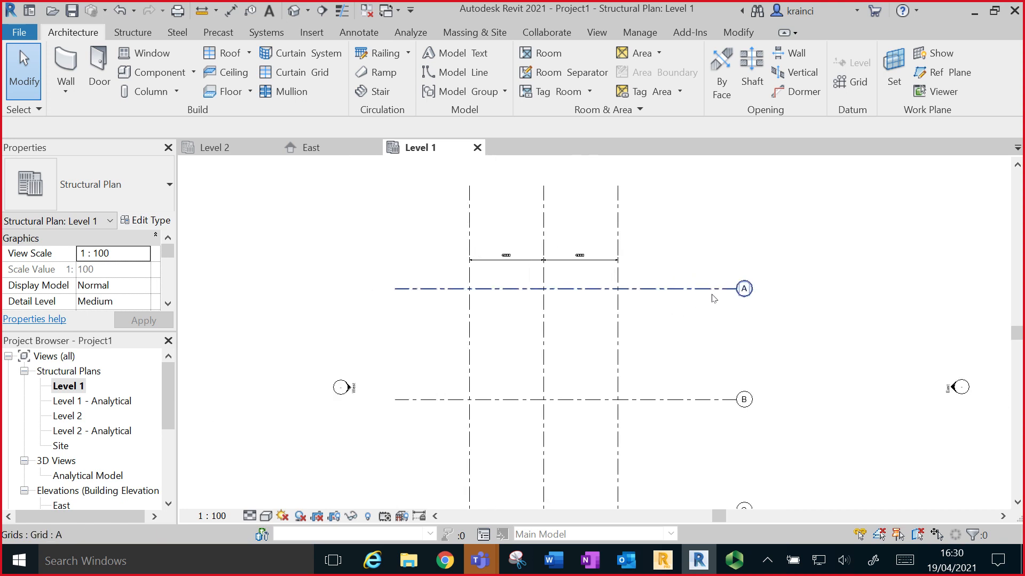
left_click(676, 291)
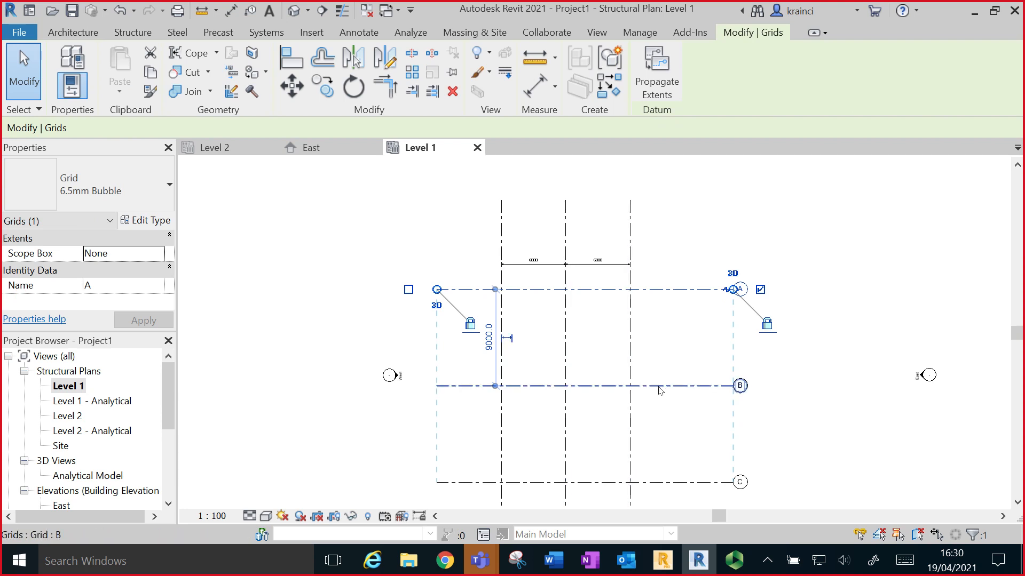
left_click(635, 386)
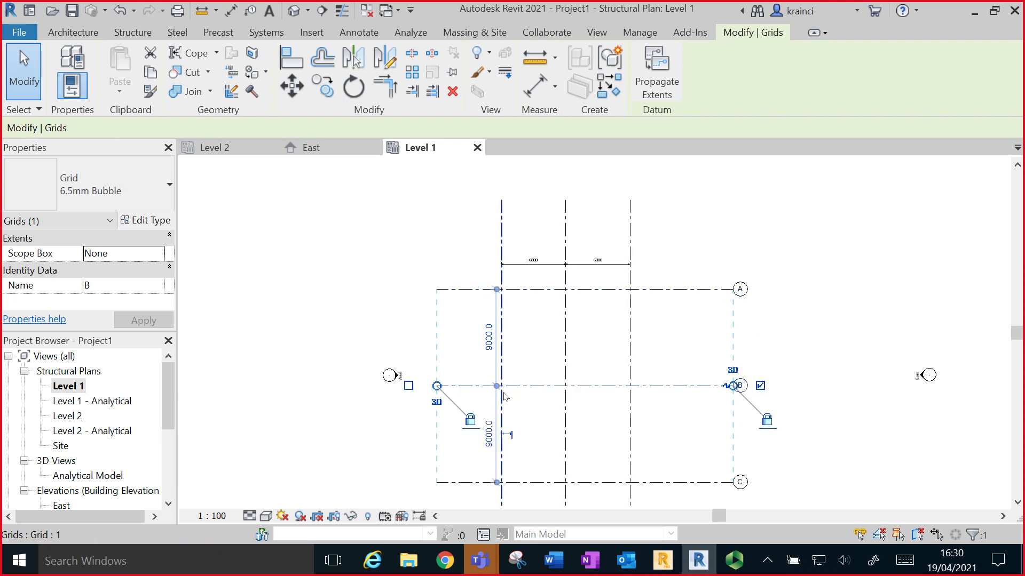
left_click(508, 436)
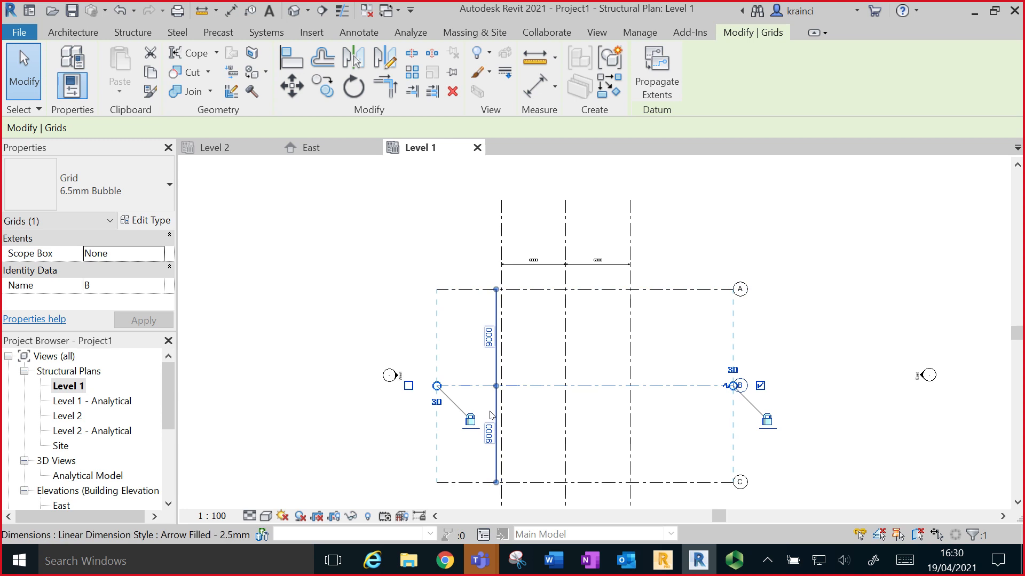
- Move the dimension string between grids A, B and C outwards, clear of grid line 1 on its west side
left_click_drag(497, 403, 461, 403)
key("Escape")
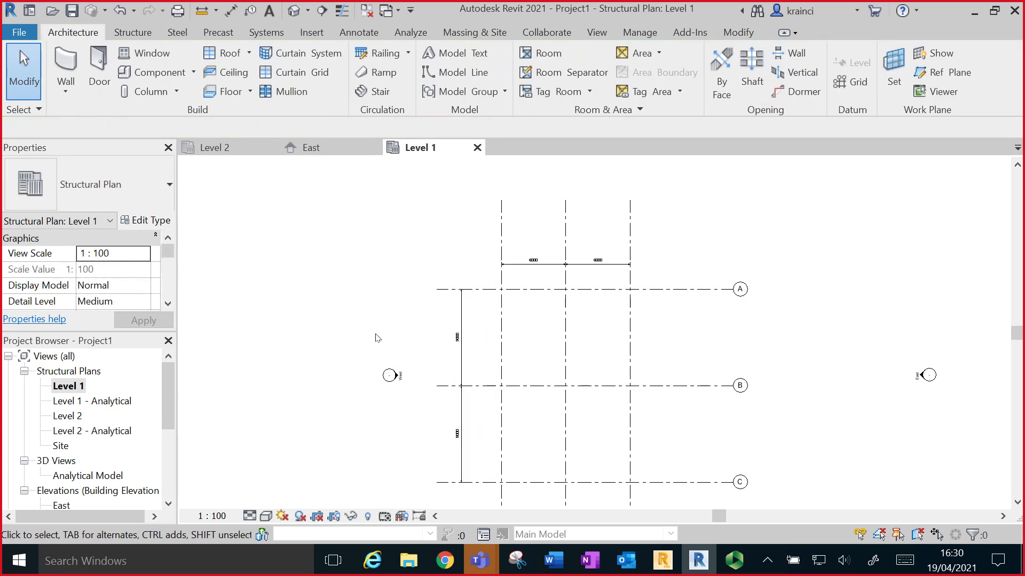
scroll(467, 328, "up", 5)
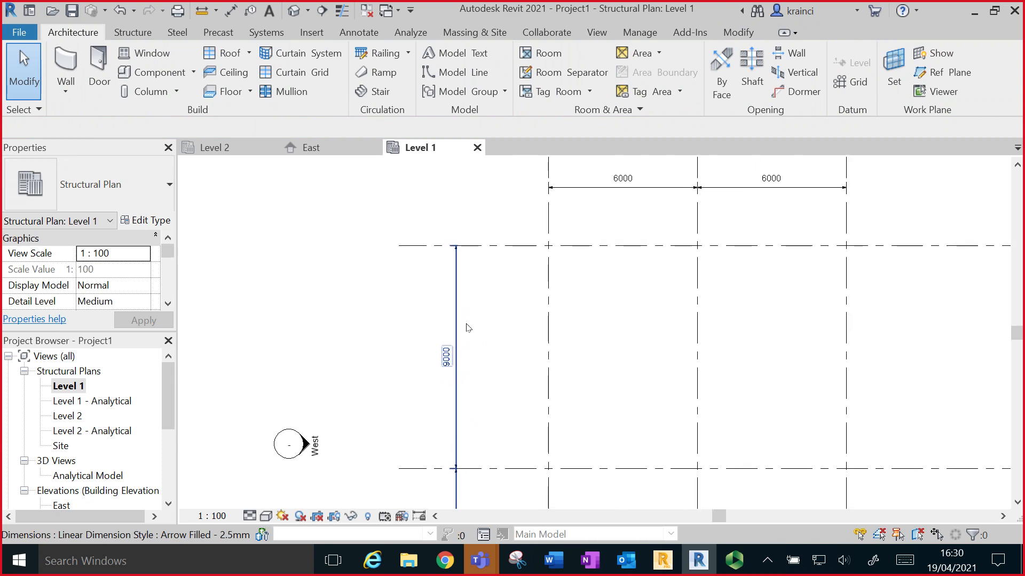
- Start placing vertical structural columns on the Level 1 plan
scroll(615, 317, "down", 1)
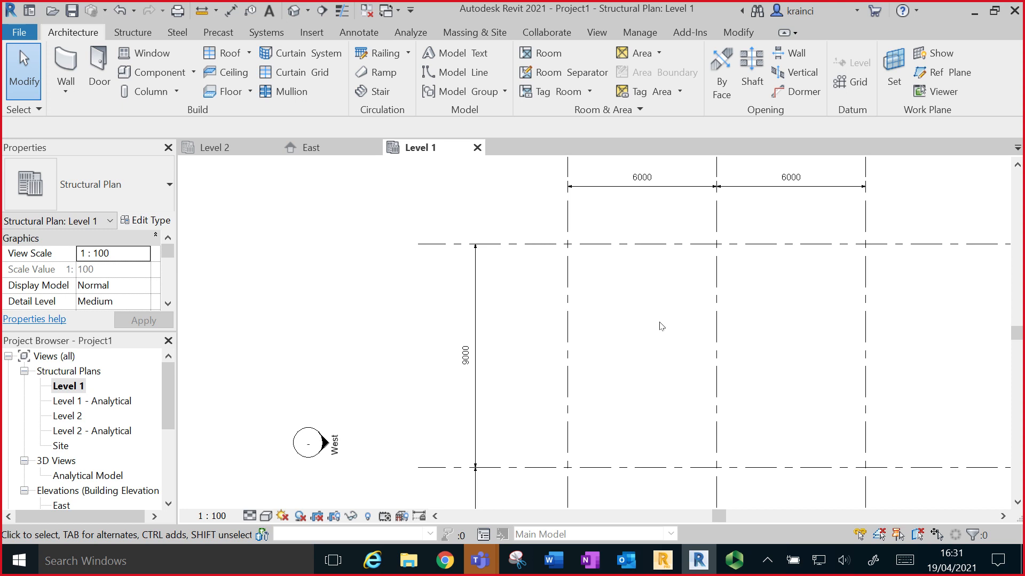
scroll(661, 326, "down", 3)
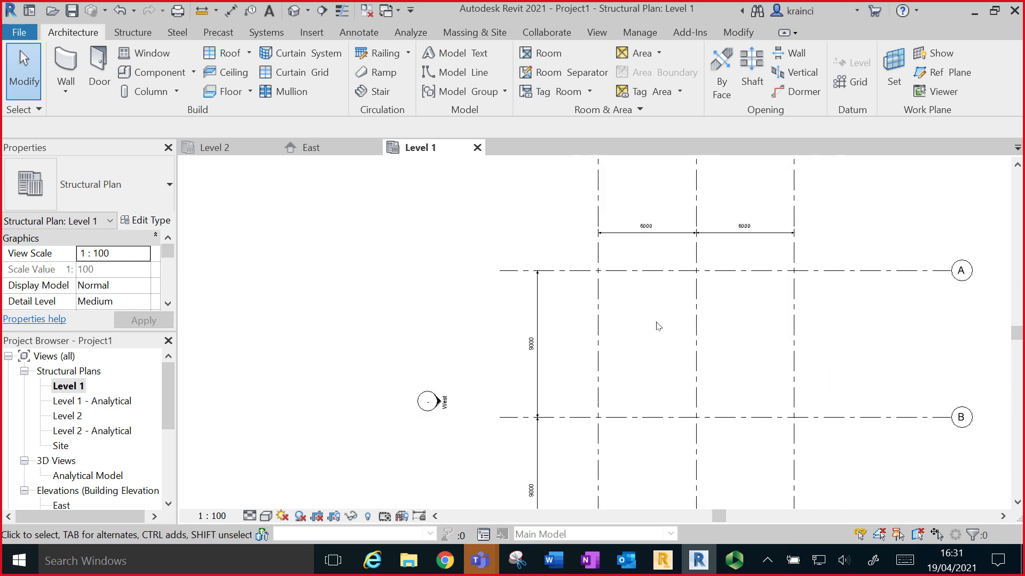
scroll(653, 327, "down", 3)
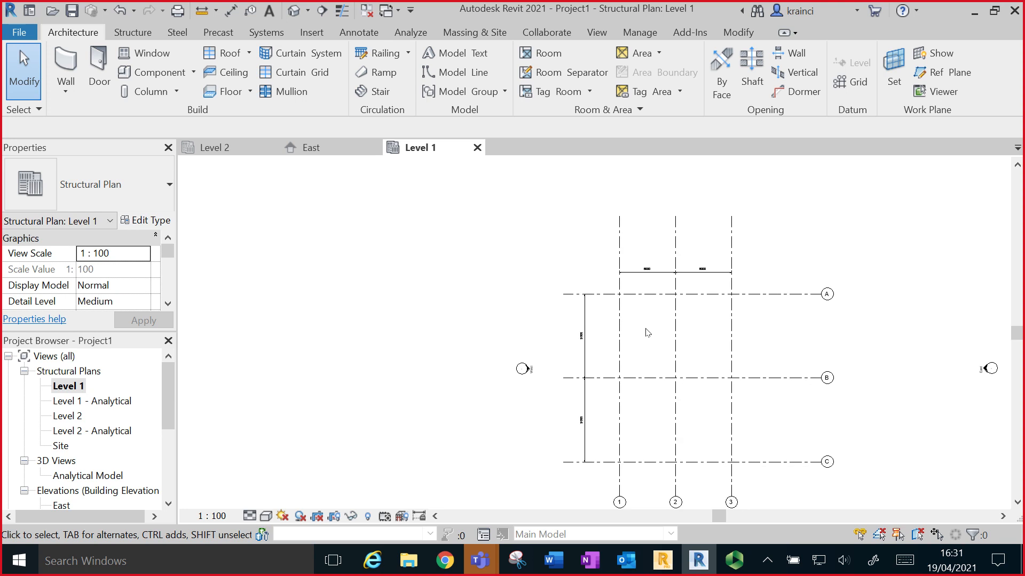
scroll(642, 335, "up", 2)
middle_click_drag(638, 336, 522, 304)
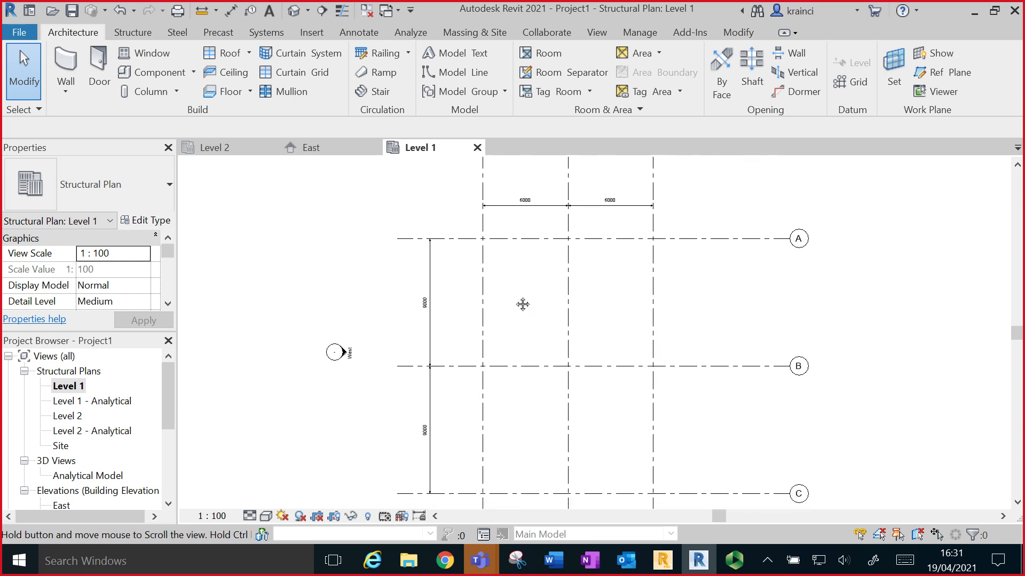
left_click(140, 34)
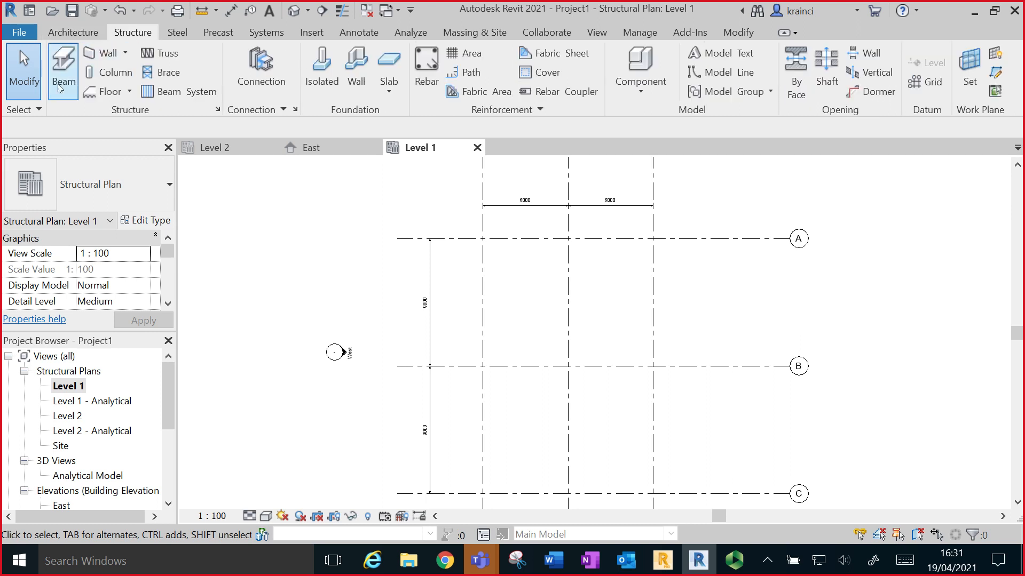
left_click(99, 75)
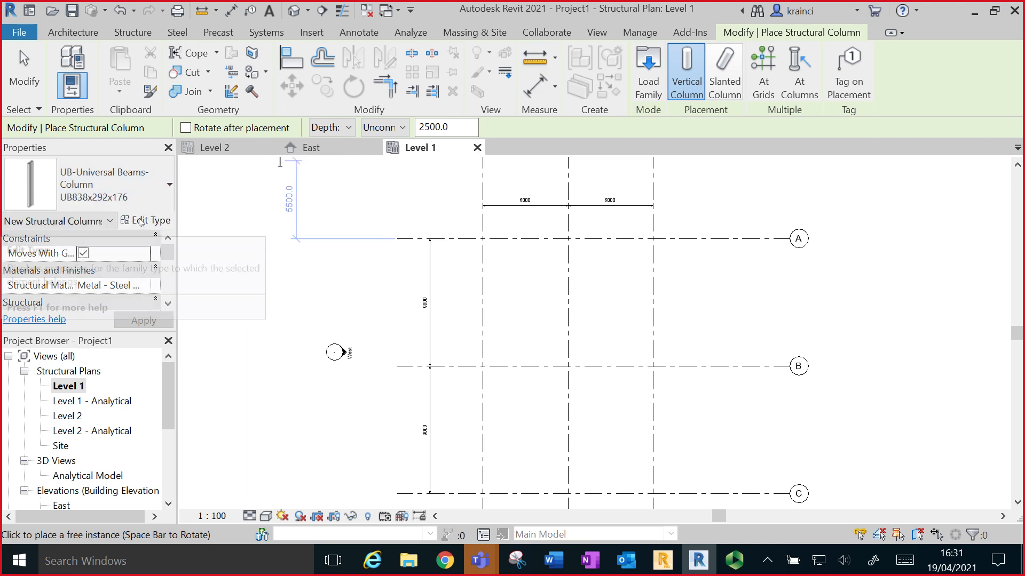
left_click(655, 85)
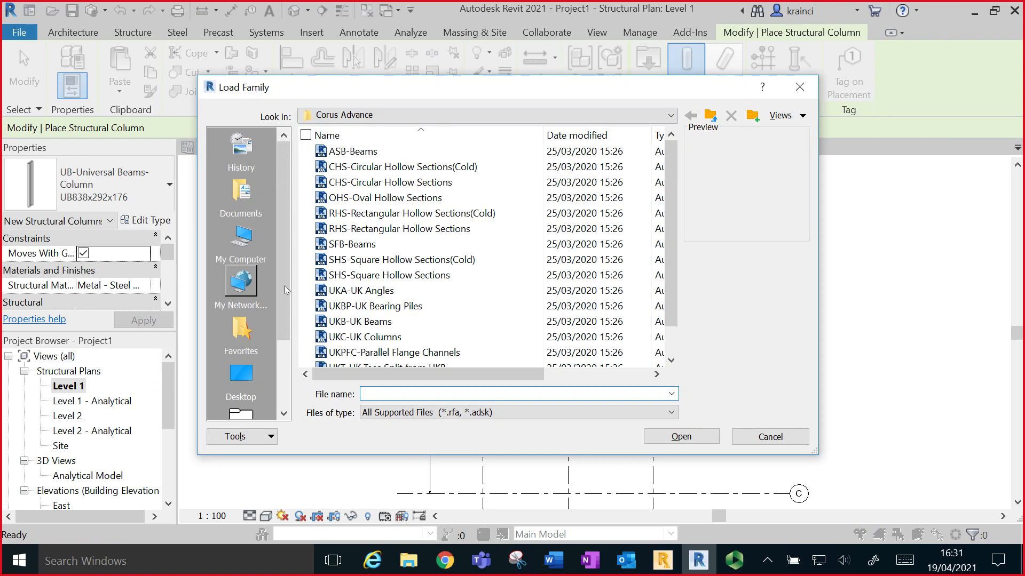
scroll(349, 277, "down", 1)
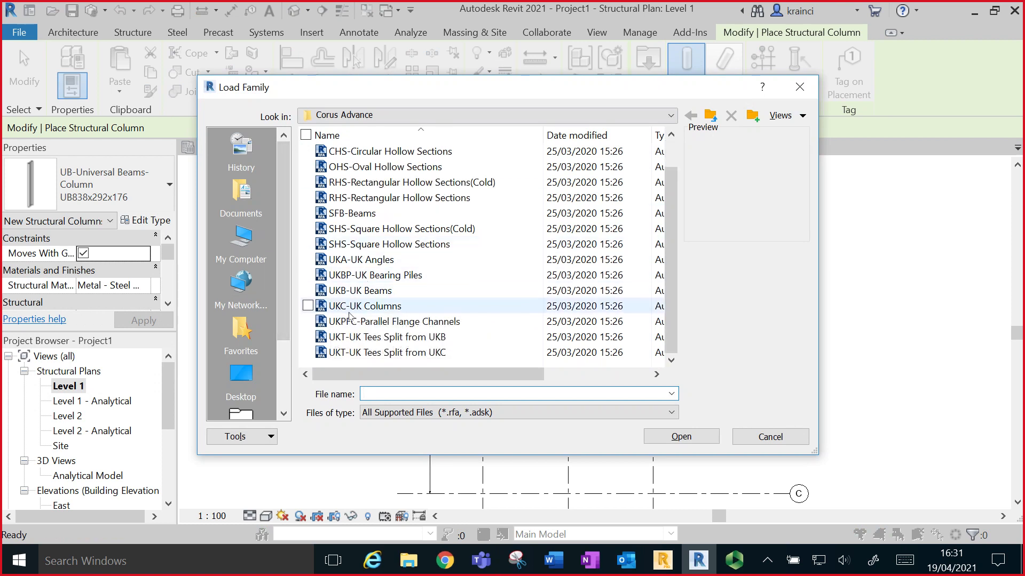
double_click(348, 307)
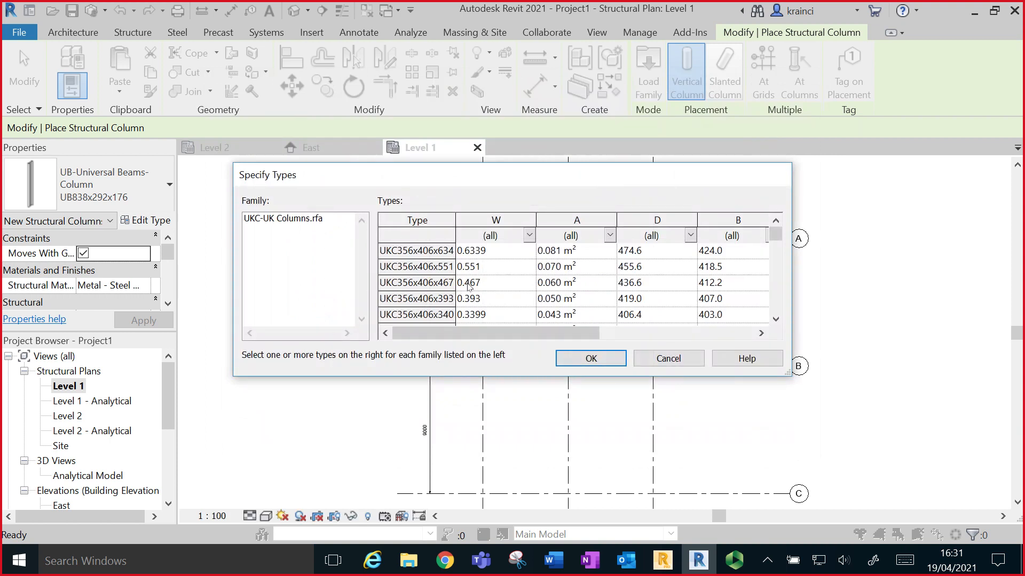
scroll(467, 286, "down", 1)
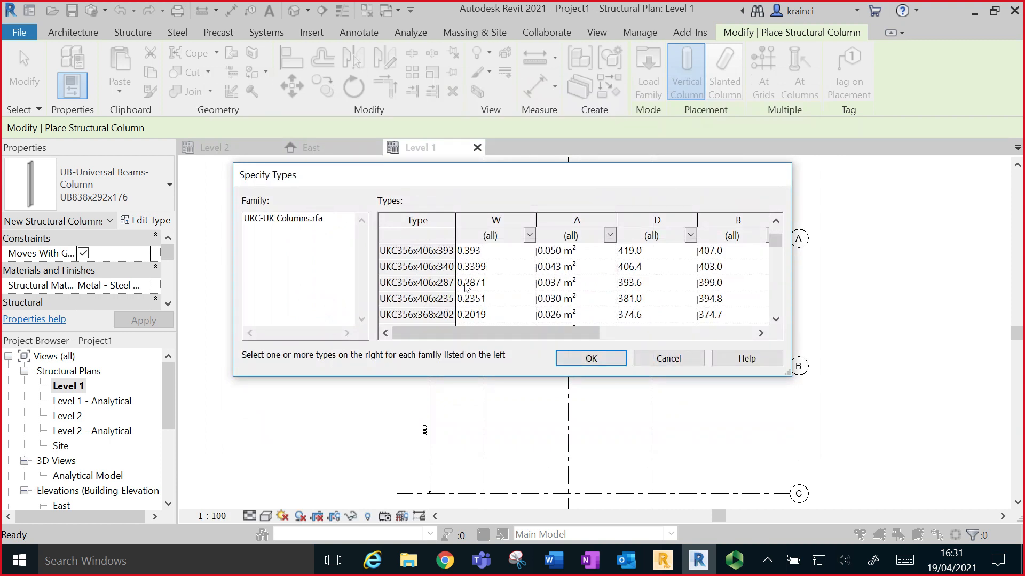
left_click(676, 363)
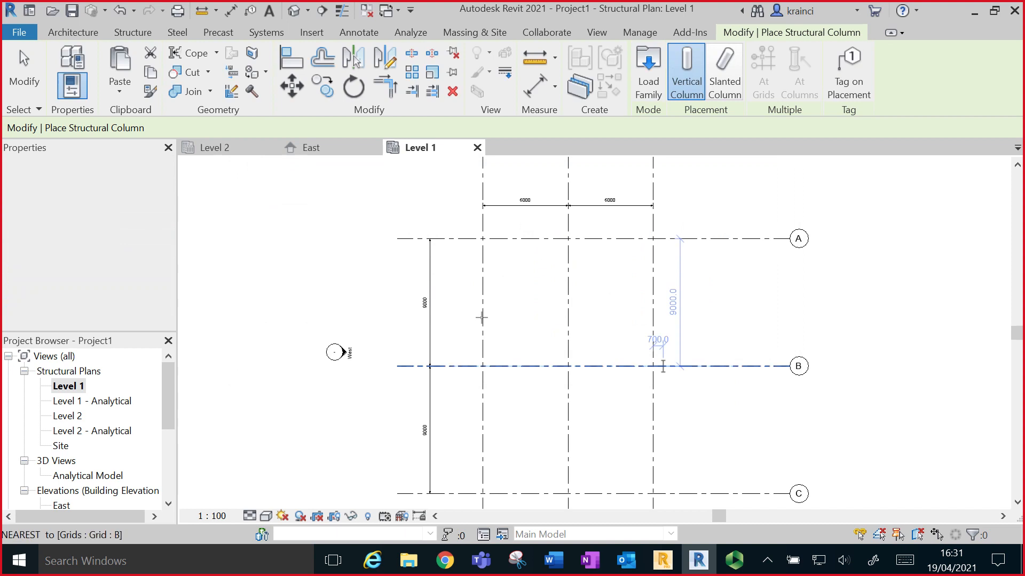
- Browse the UK family library for loading to Structural Columns, Steel, Corus Advance
left_click(642, 72)
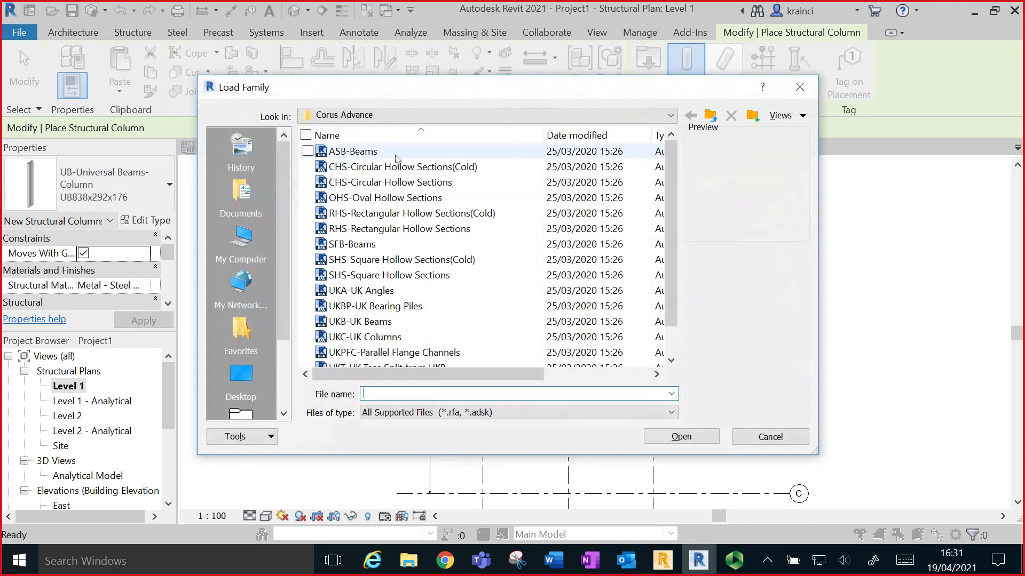
left_click(709, 117)
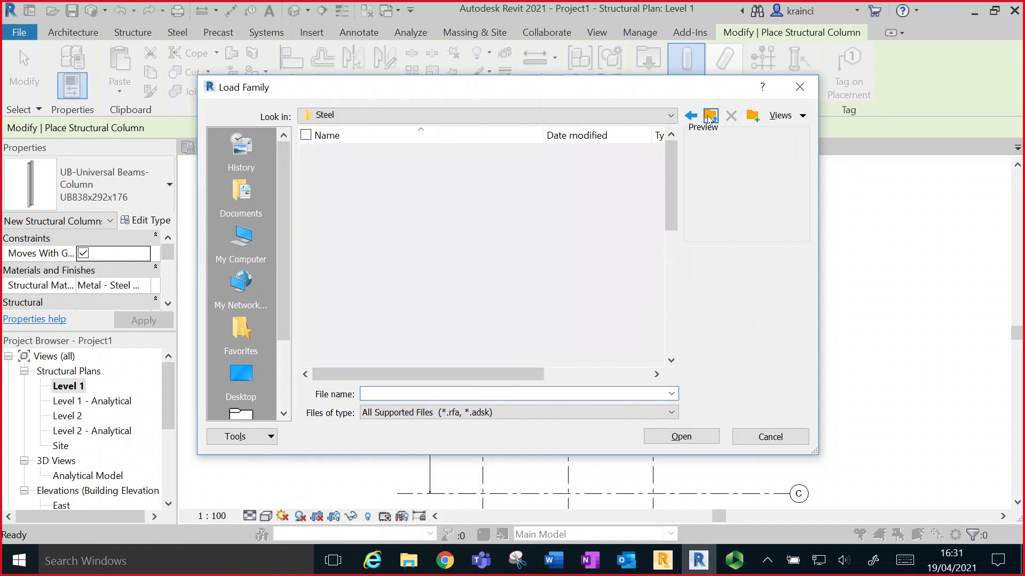
left_click(709, 117)
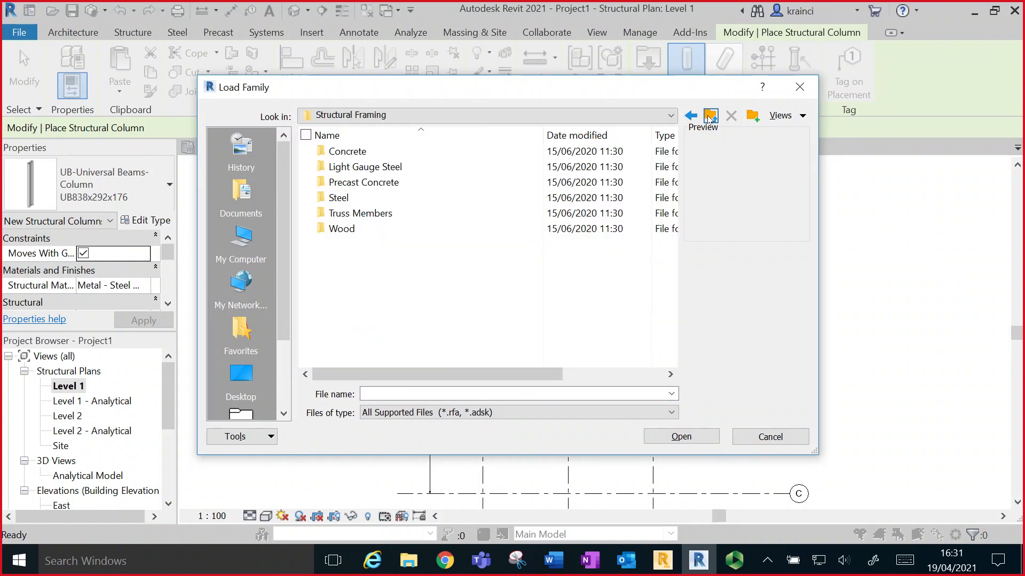
left_click(709, 117)
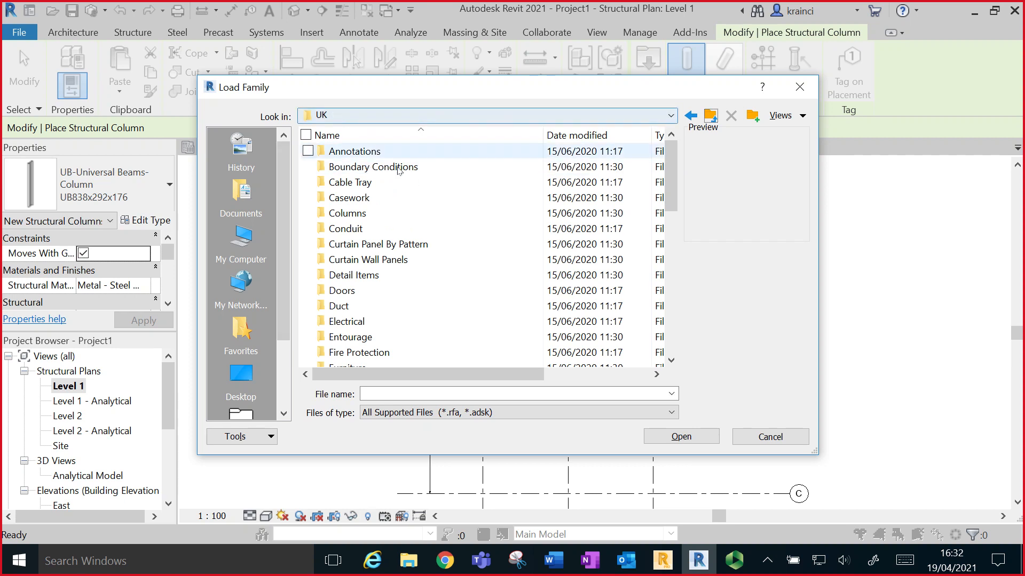
scroll(388, 200, "down", 1)
scroll(388, 200, "down", 3)
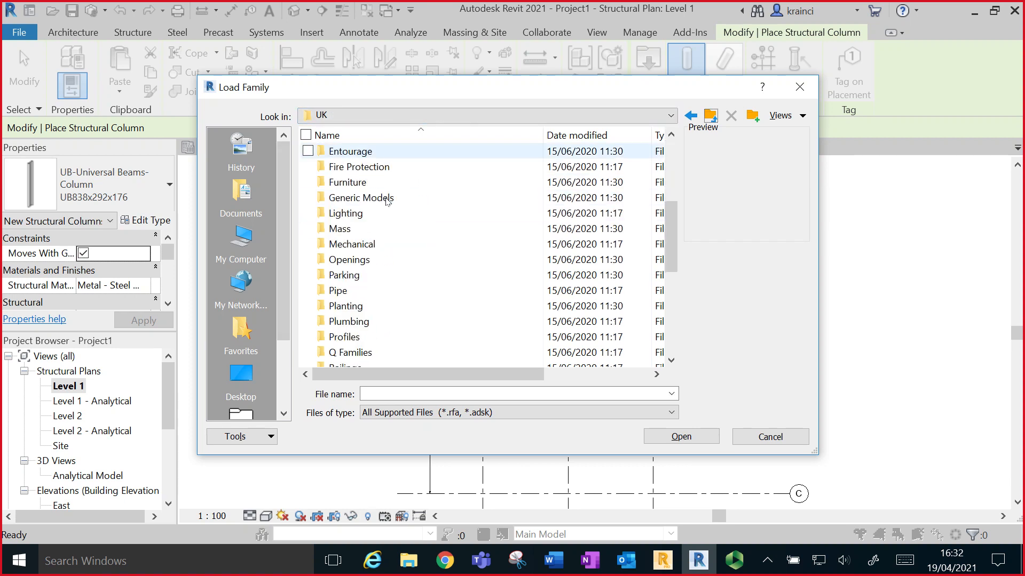
scroll(393, 201, "down", 3)
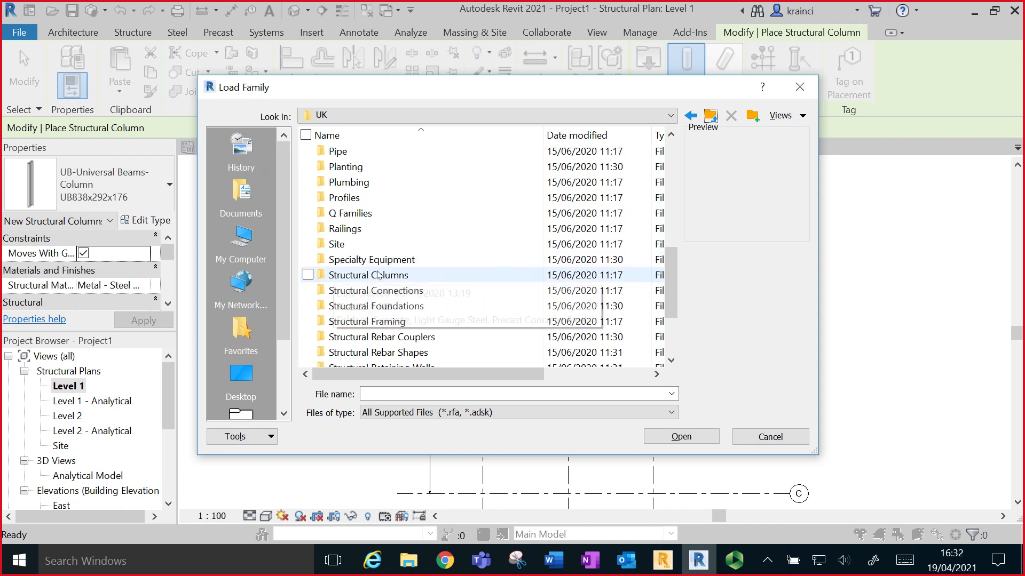
left_click(363, 277)
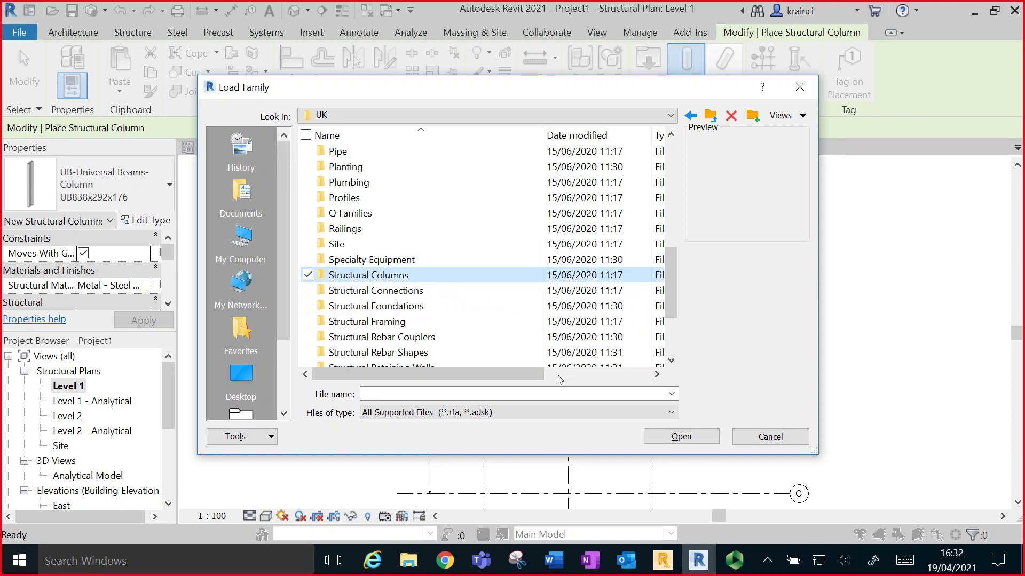
left_click(701, 439)
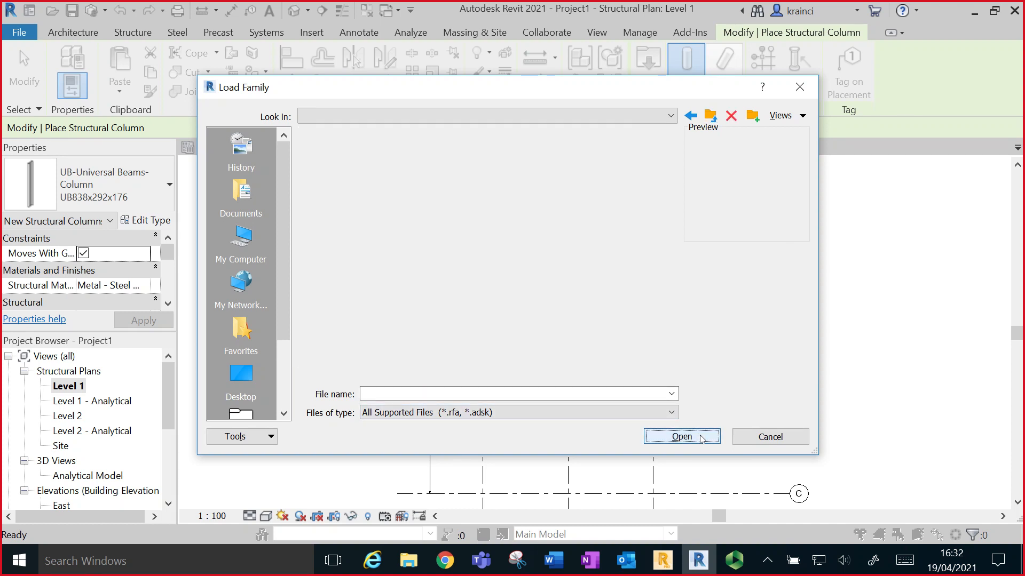
double_click(341, 198)
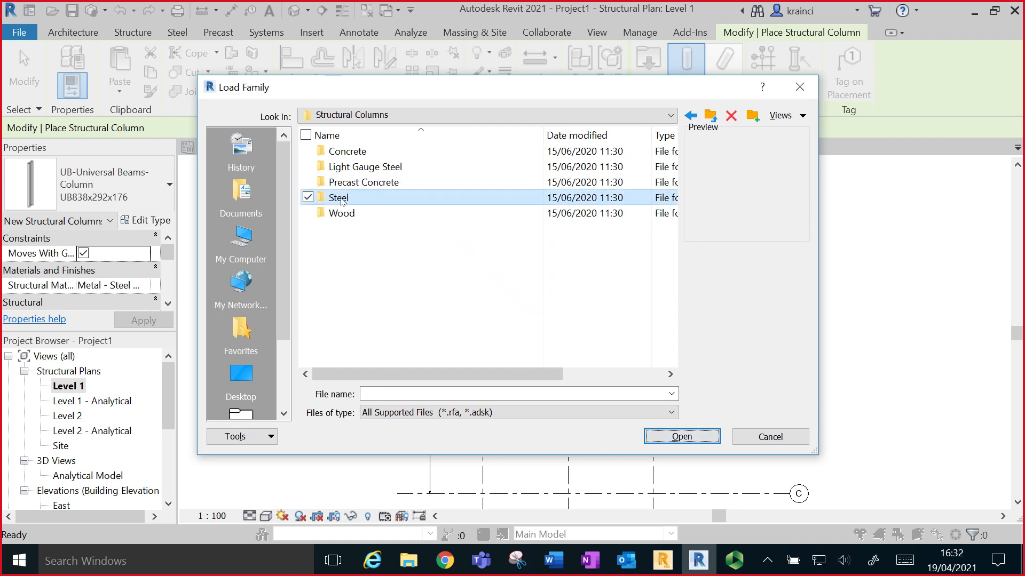
double_click(354, 169)
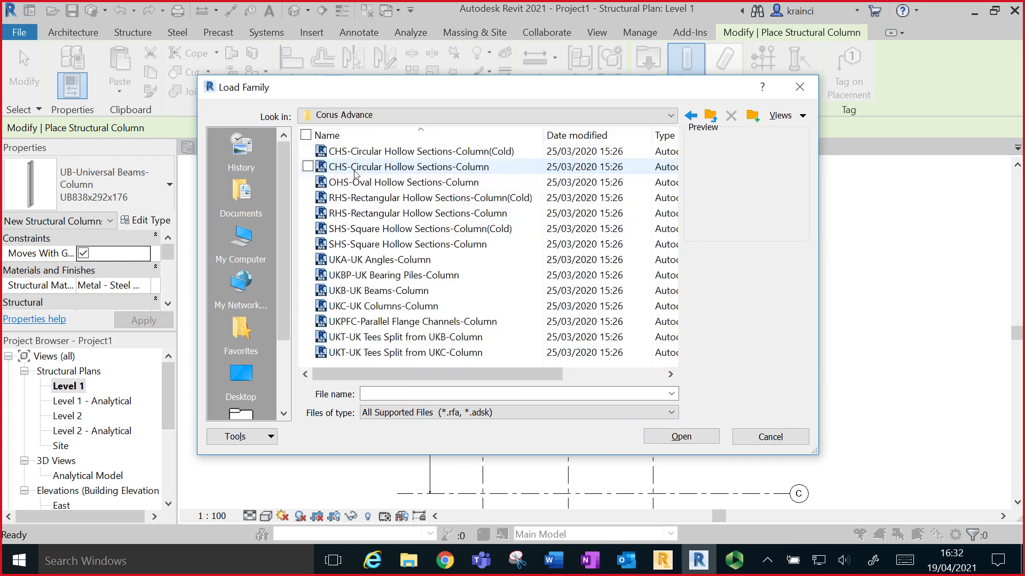
- Load the UKC203x203x100 type from the UKC-UK Columns-Column family
double_click(337, 307)
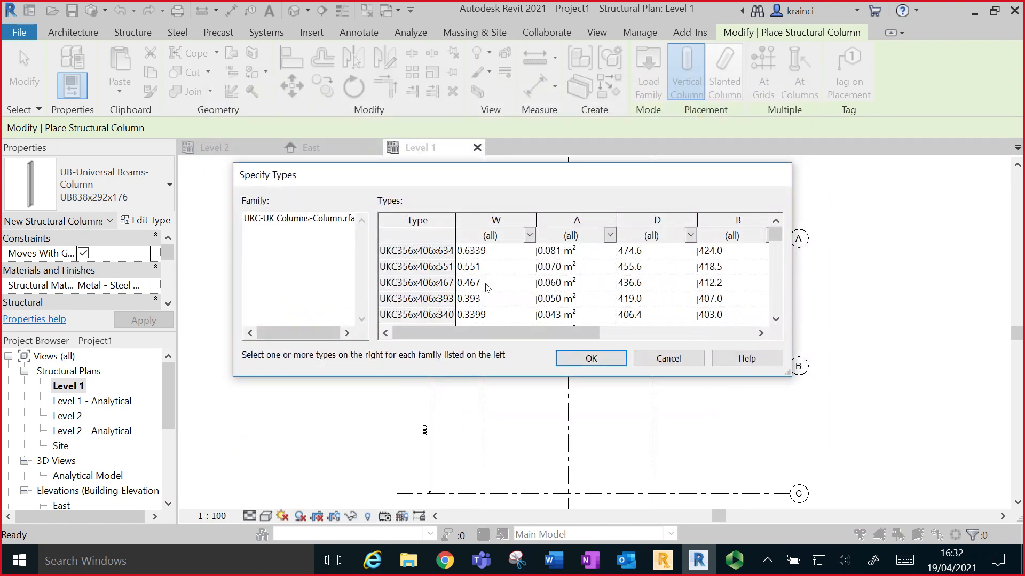
scroll(485, 288, "down", 3)
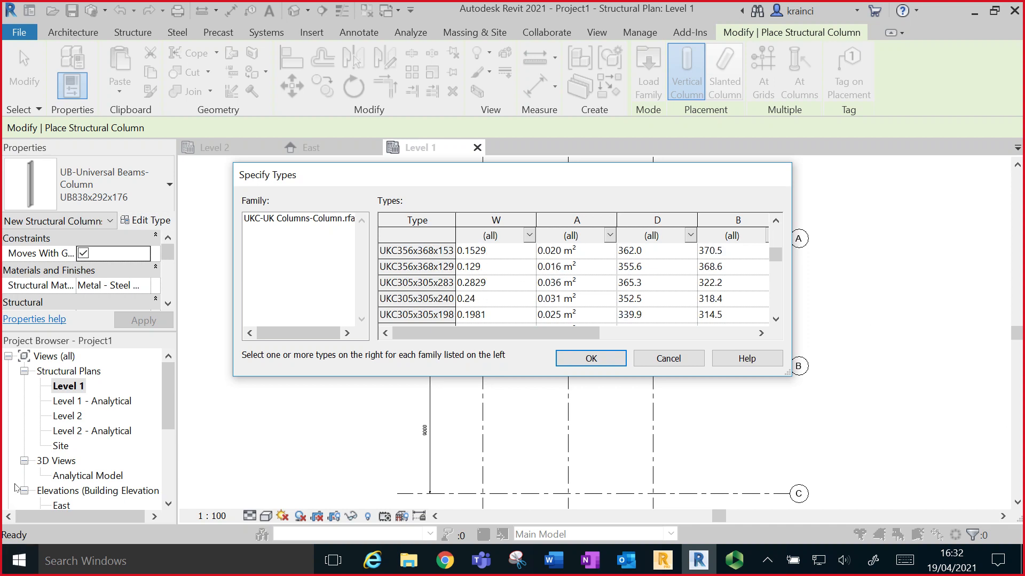
scroll(472, 320, "down", 5)
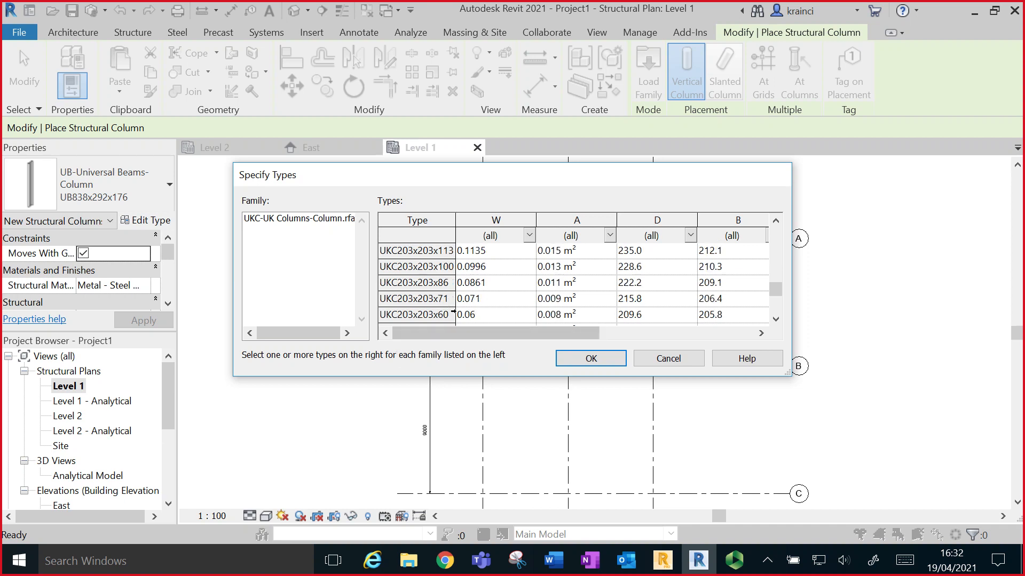
left_click(422, 271)
left_click(590, 359)
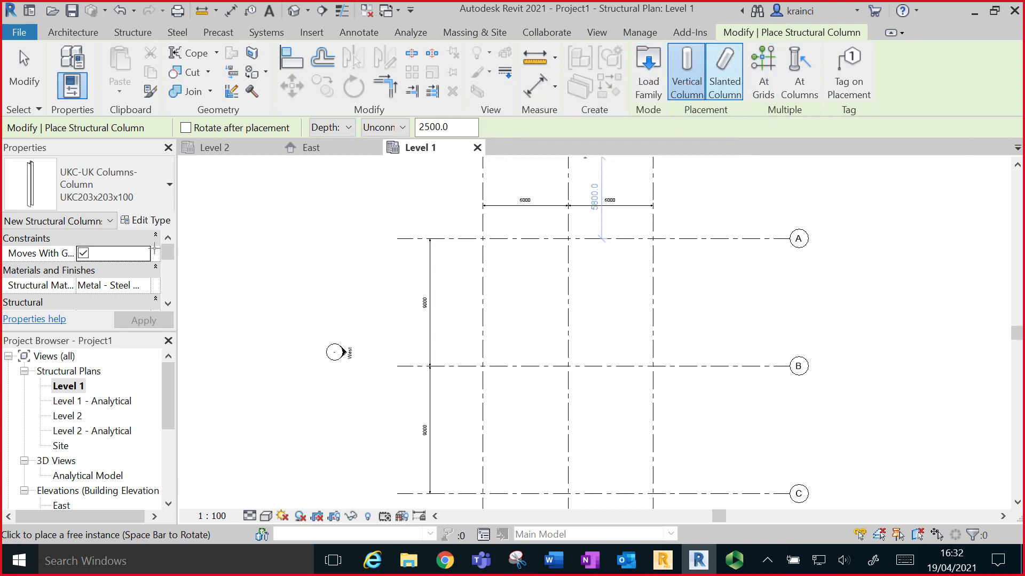
- Set the new columns to be placed by Height, reaching up to Level 2
left_click(330, 127)
left_click(327, 157)
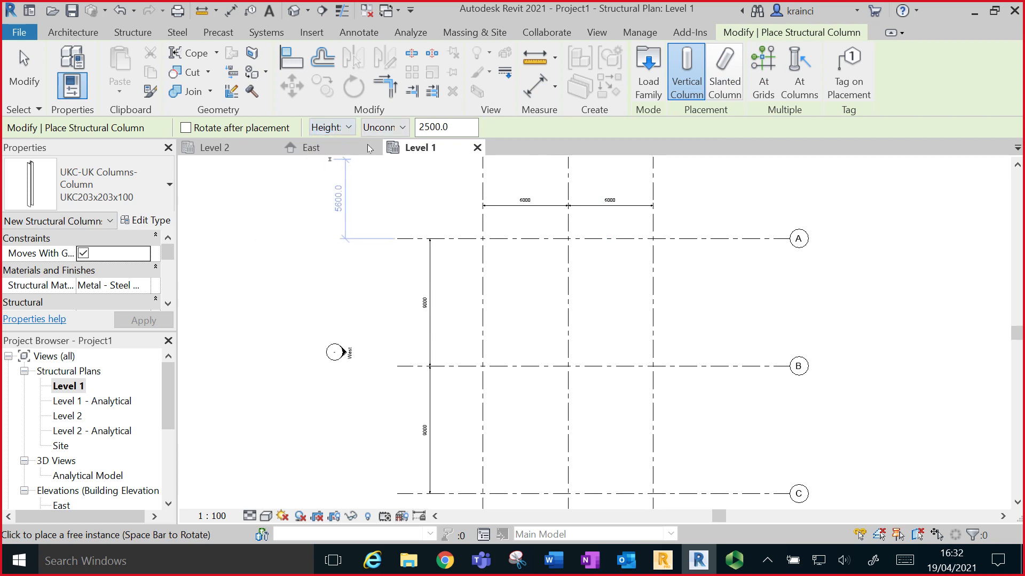
left_click(403, 127)
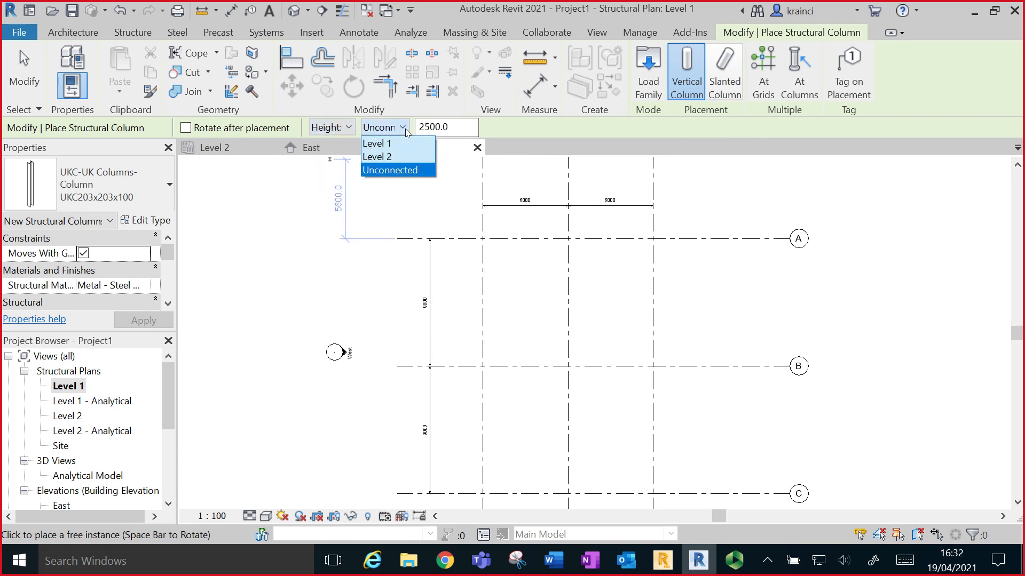
left_click(382, 157)
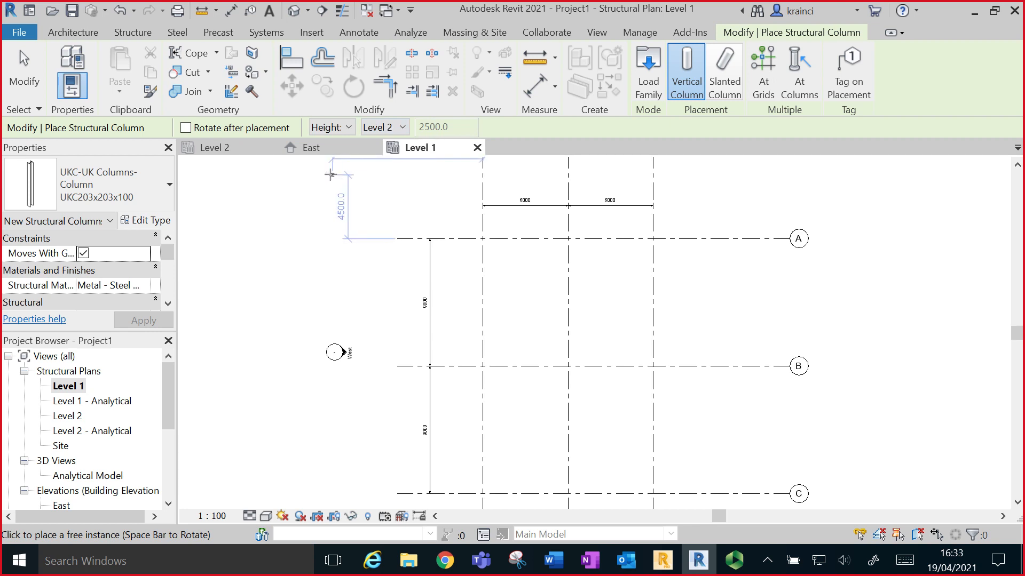
- Place UKC203x203x100 columns at all intersections of grids 1–3 and A–C, finish the placement and leave the column command
left_click(762, 72)
left_click_drag(680, 219, 470, 388)
left_click_drag(469, 456, 454, 512)
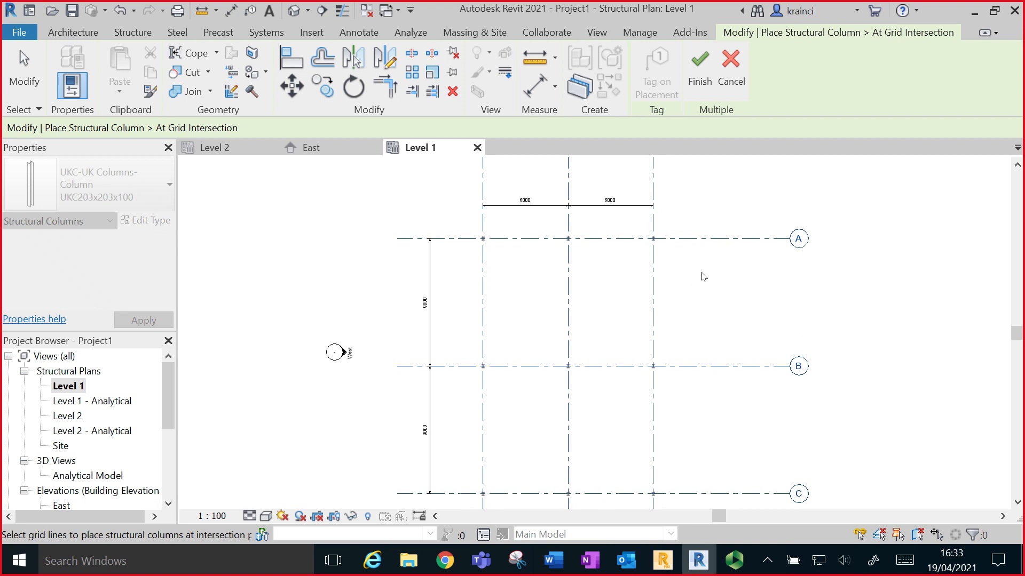
left_click(699, 67)
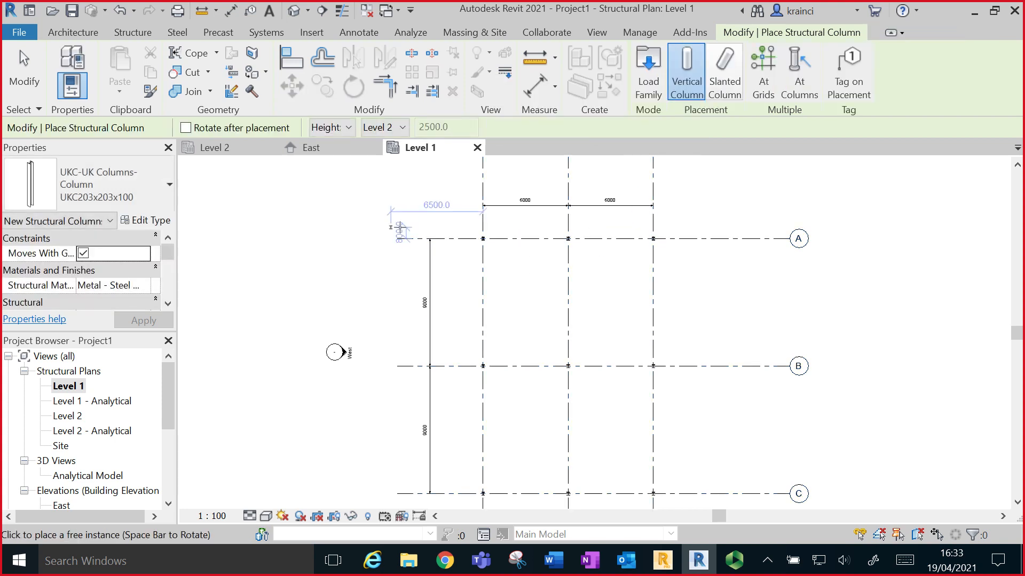
key("Escape")
key("Escape")
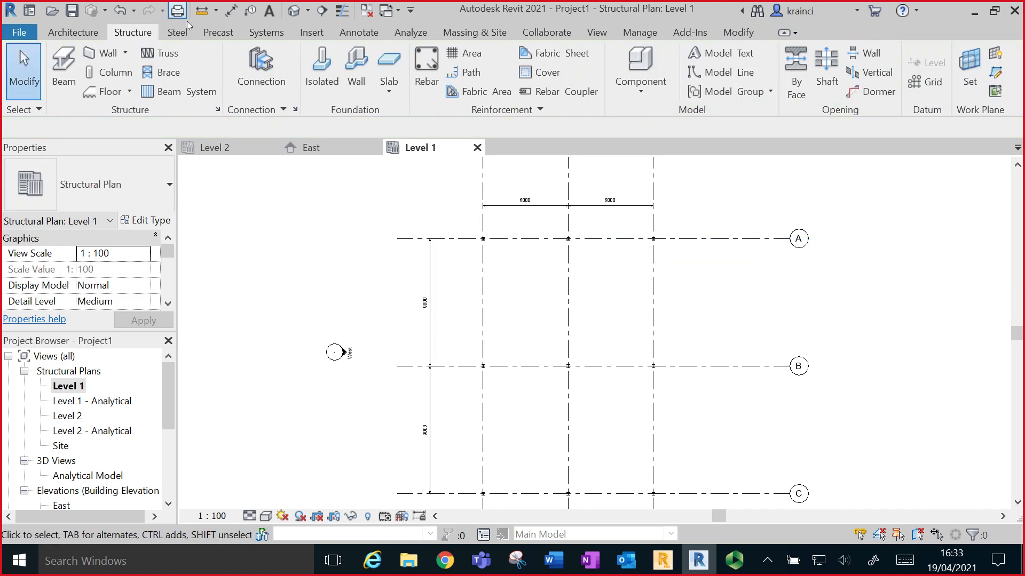
- View the placed columns in the default 3D view, and open the Level 2 structural plan
left_click(294, 10)
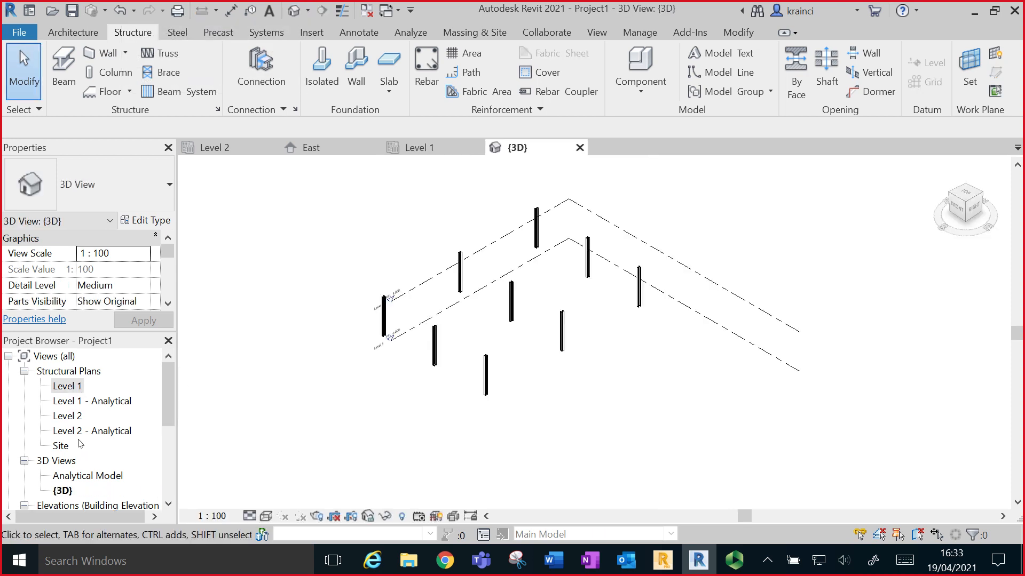
double_click(66, 417)
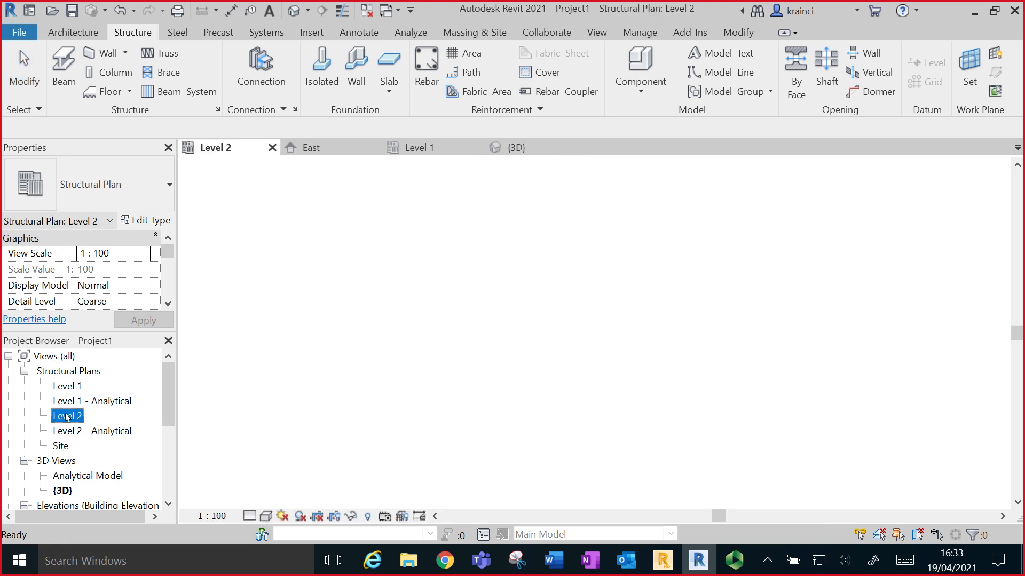
- Start the Beam command in the Level 2 plan, and check the beam sizes on the framing plan in the Word exercise document
scroll(523, 310, "up", 2)
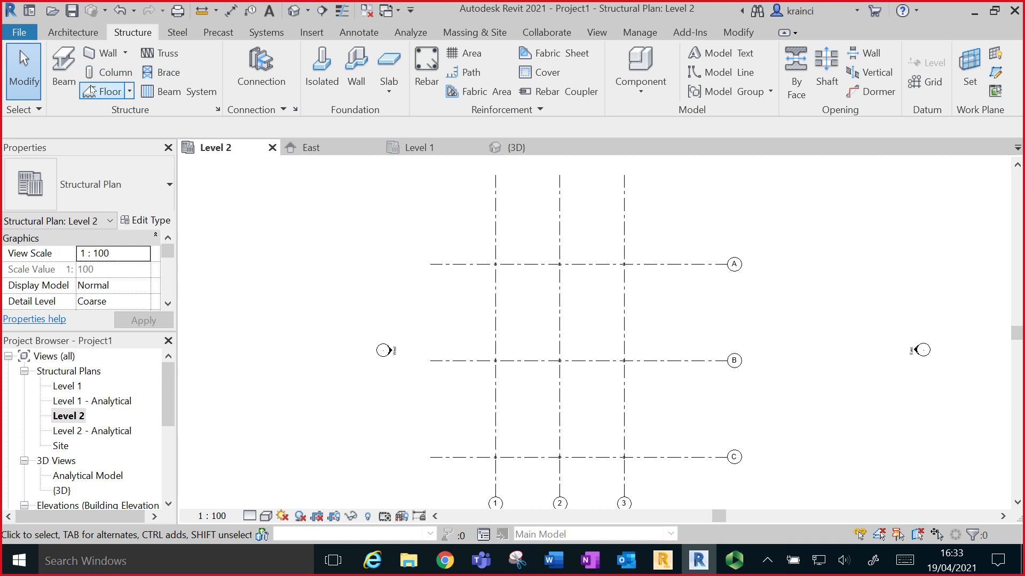
left_click(63, 73)
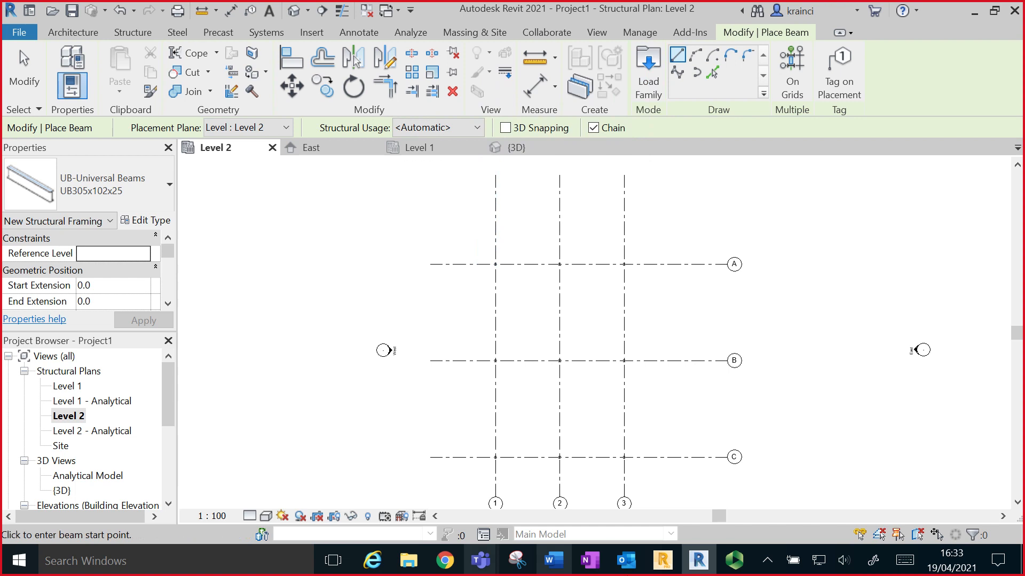
left_click(554, 560)
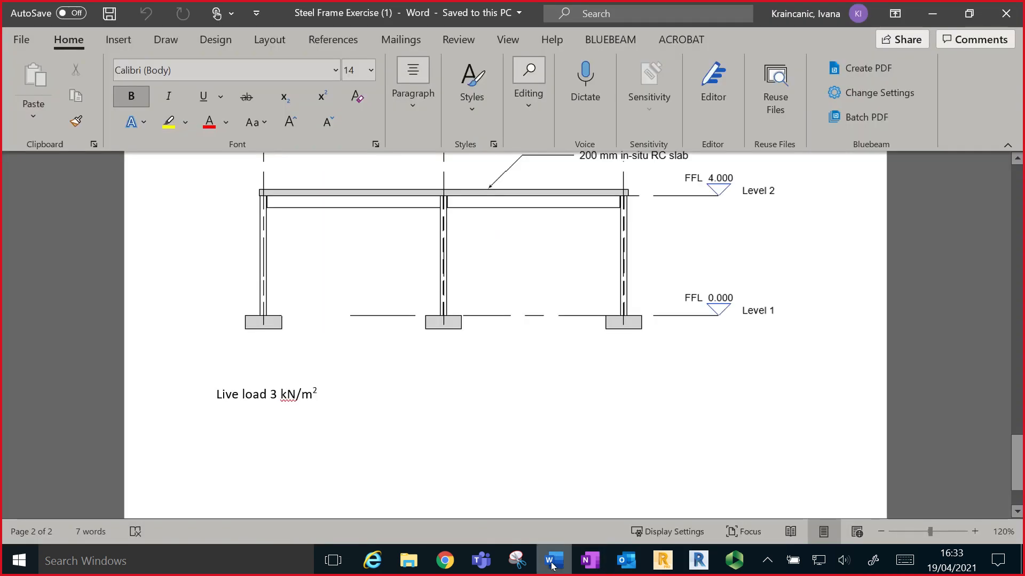
scroll(544, 417, "up", 15)
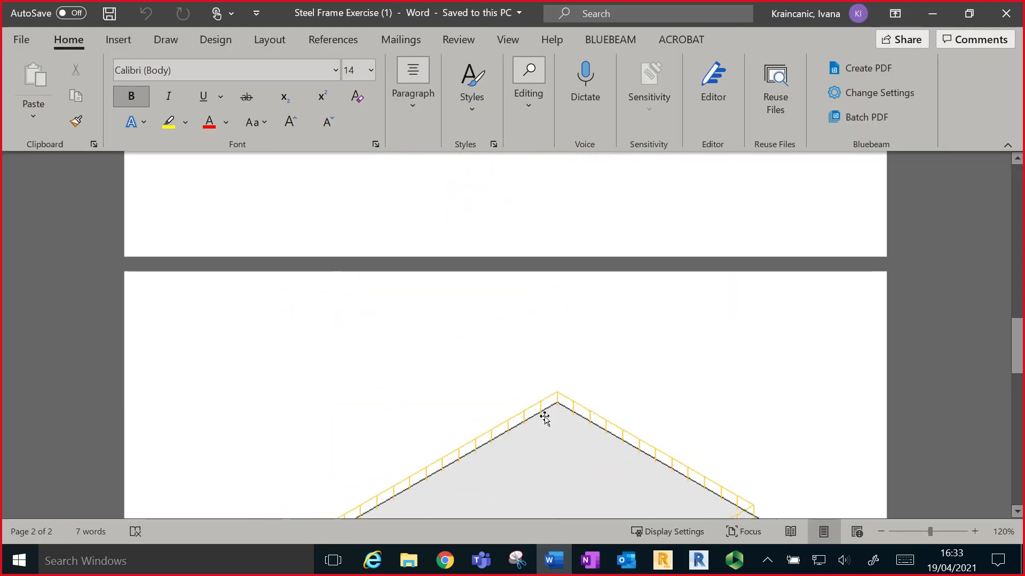
scroll(545, 416, "up", 7)
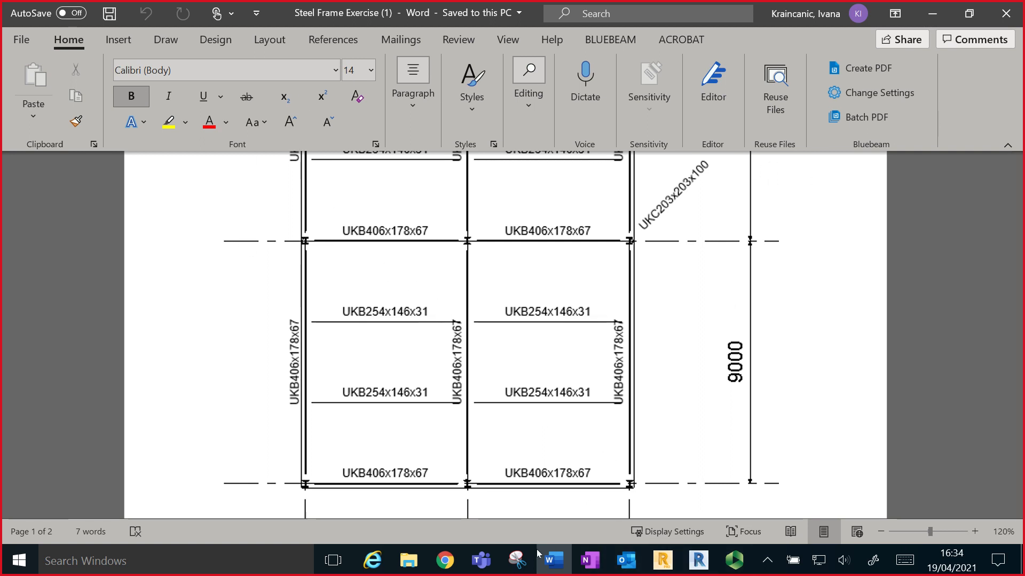
left_click(700, 563)
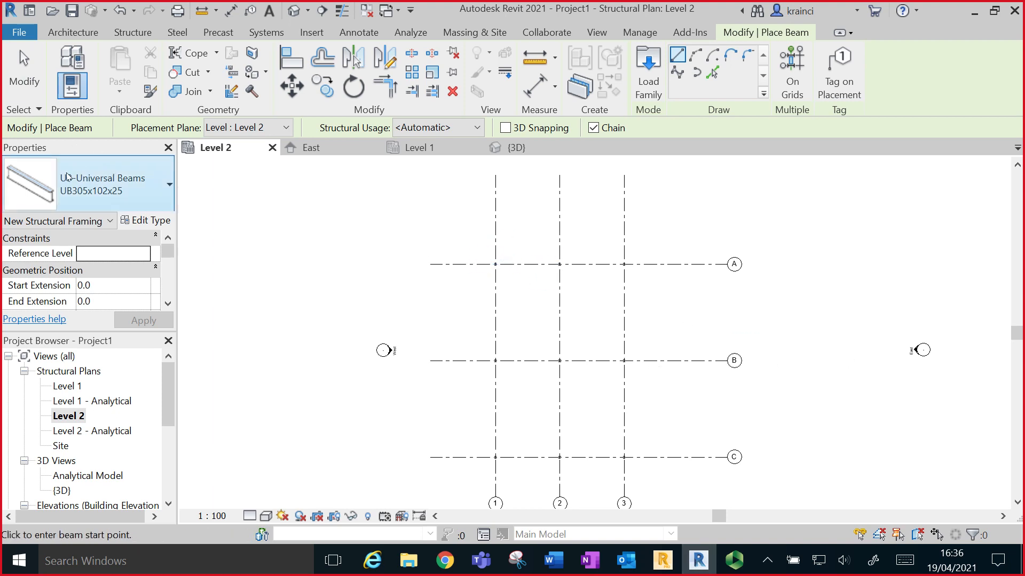
- Open the UKB-UK Beams family for loading from the UK library's Structural Framing, Steel, Corus Advance folder
left_click(646, 69)
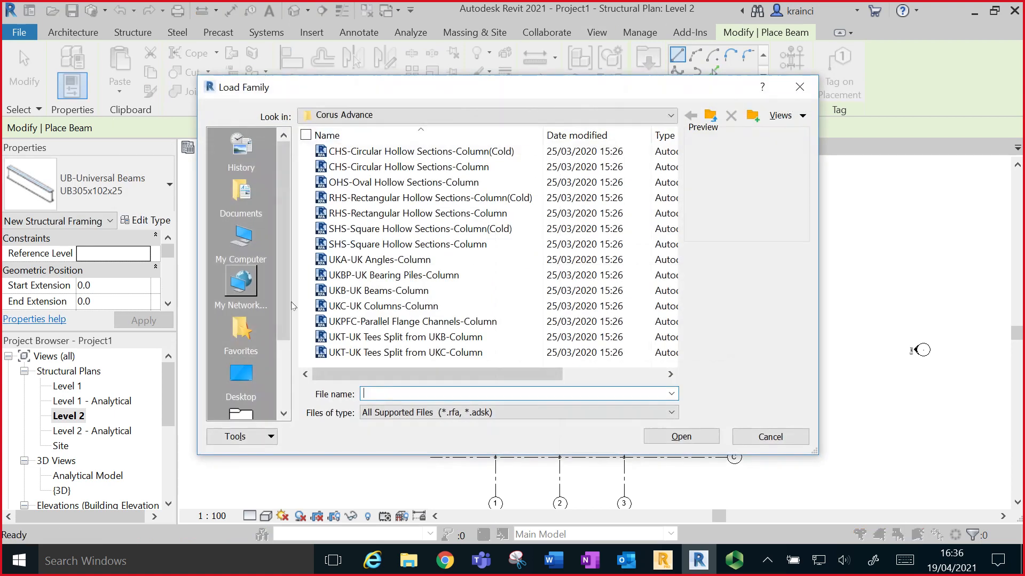
left_click(710, 117)
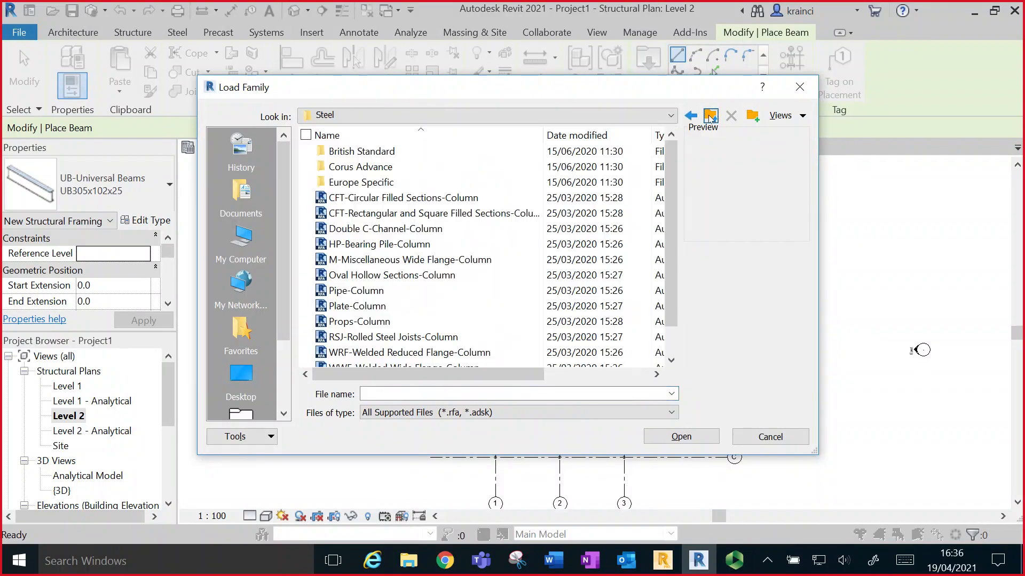
left_click(710, 117)
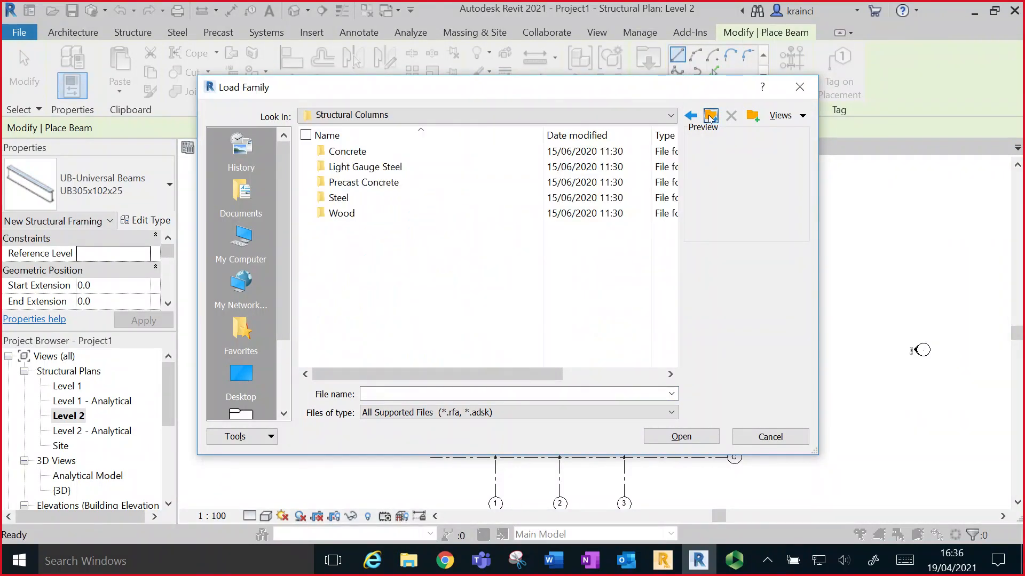
left_click(710, 117)
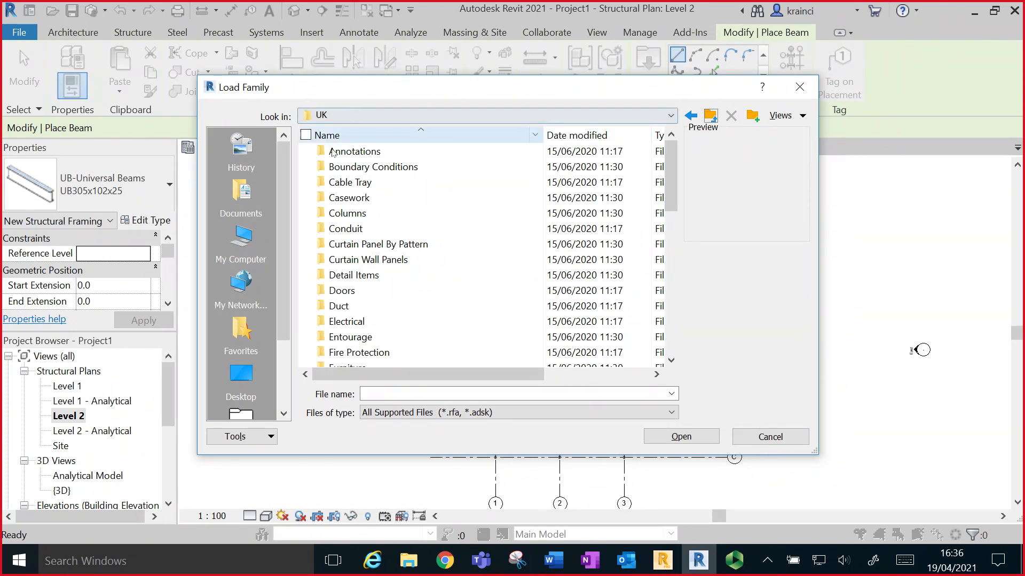
scroll(443, 256, "down", 9)
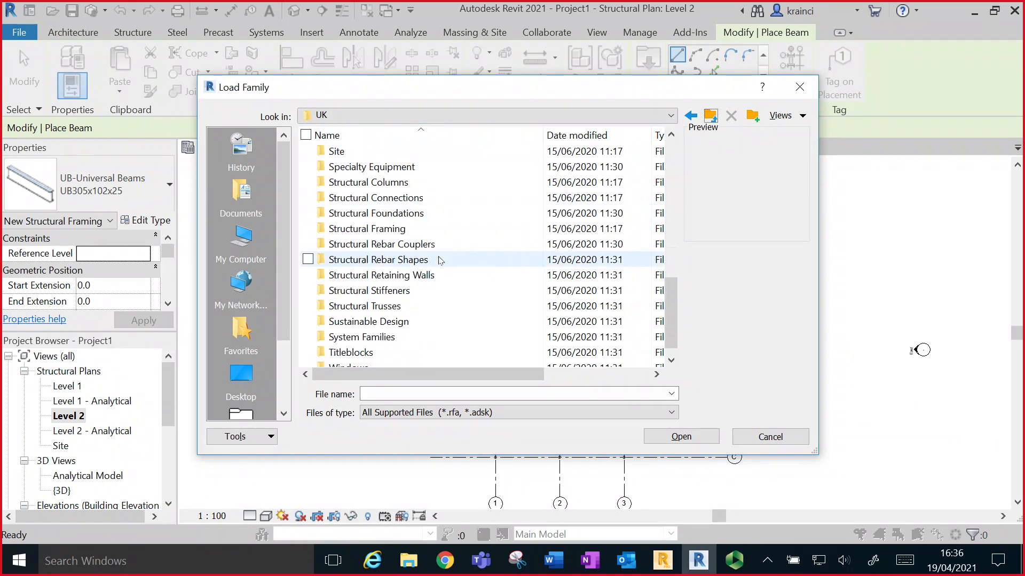
double_click(379, 229)
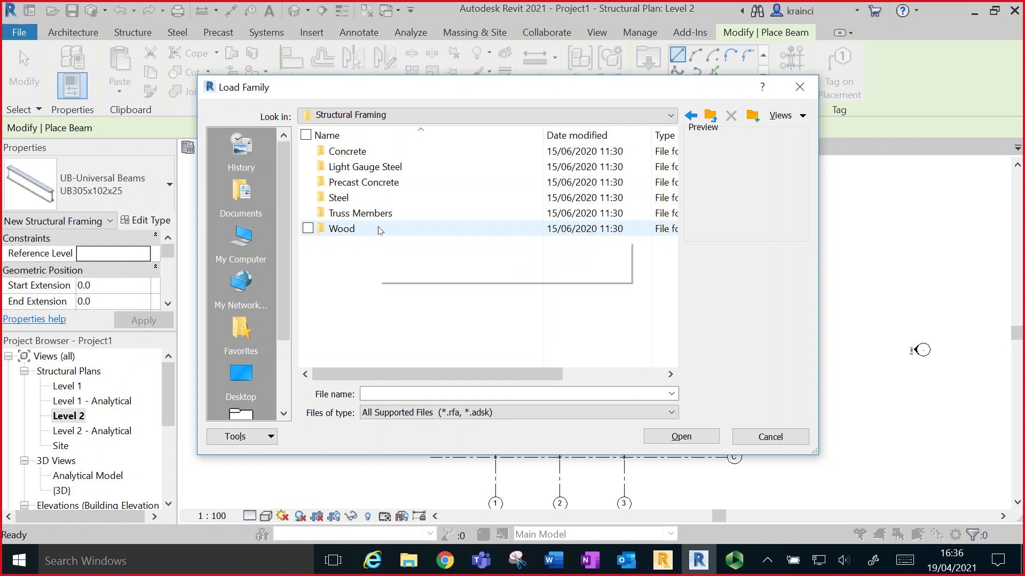
double_click(345, 200)
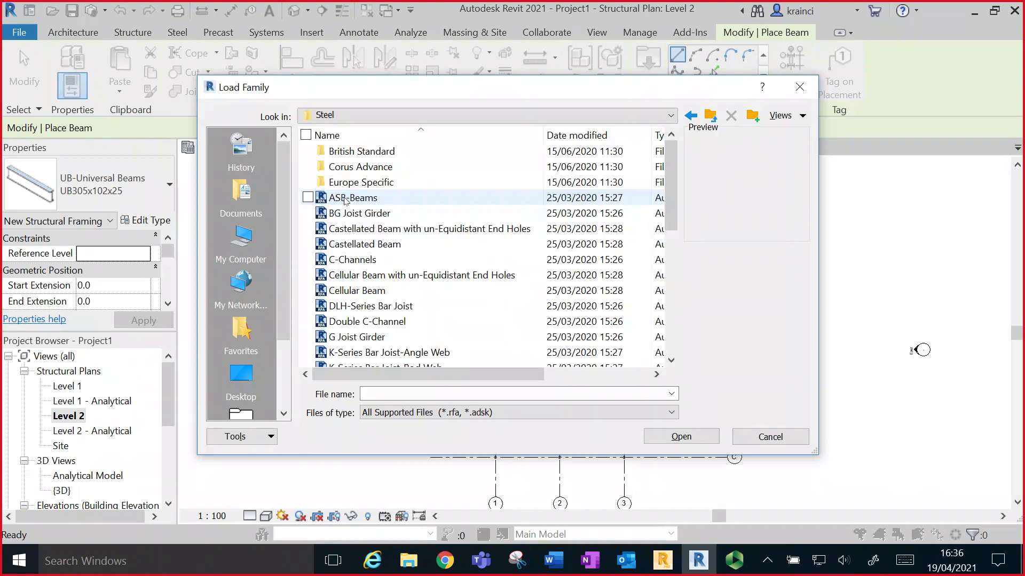
double_click(367, 169)
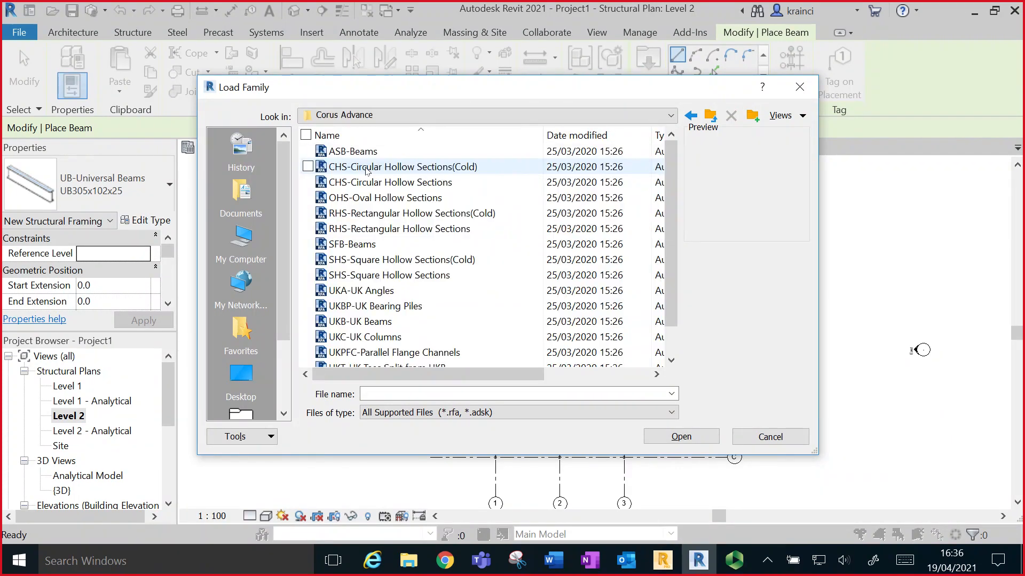
scroll(342, 213, "down", 1)
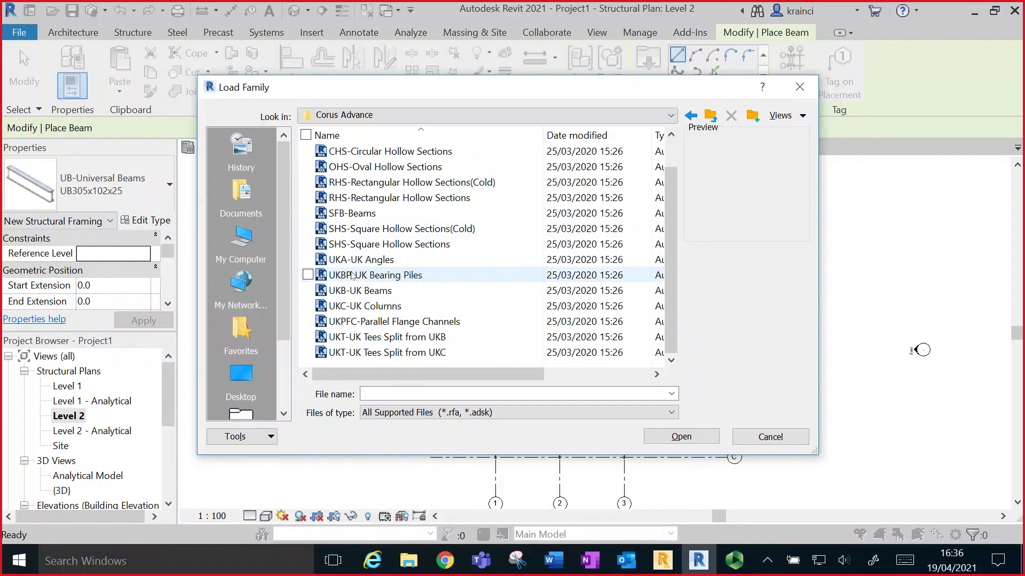
double_click(361, 290)
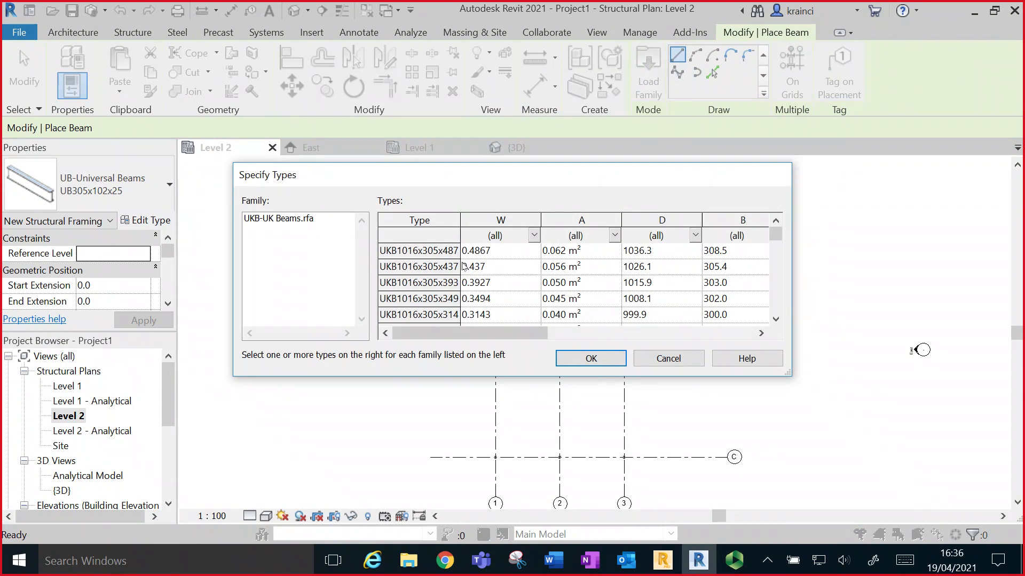
- Load the UKB406x178x67 and UKB254x146x31 types of the UKB-UK Beams family
scroll(424, 290, "down", 2)
scroll(425, 283, "down", 8)
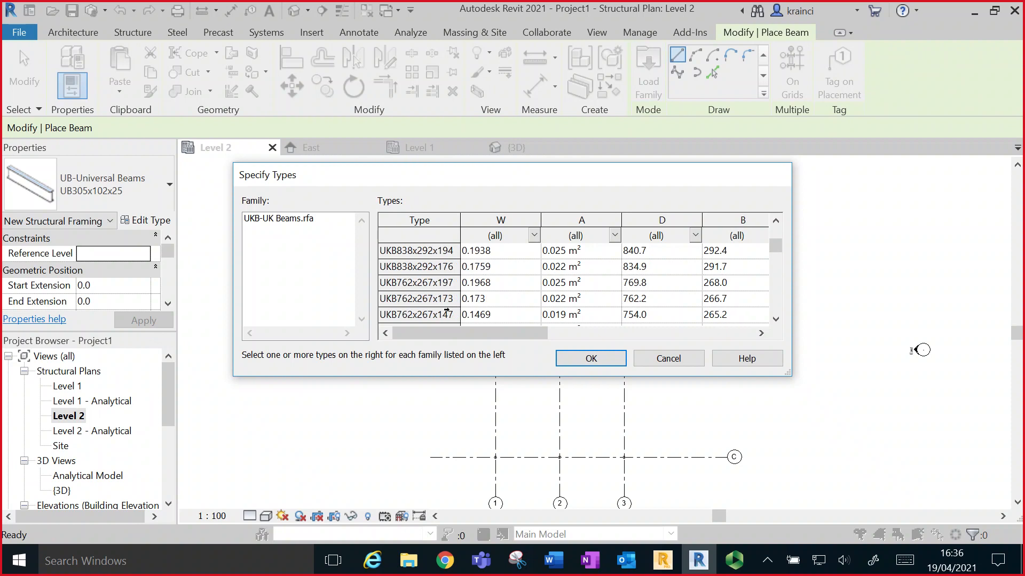
scroll(424, 283, "down", 6)
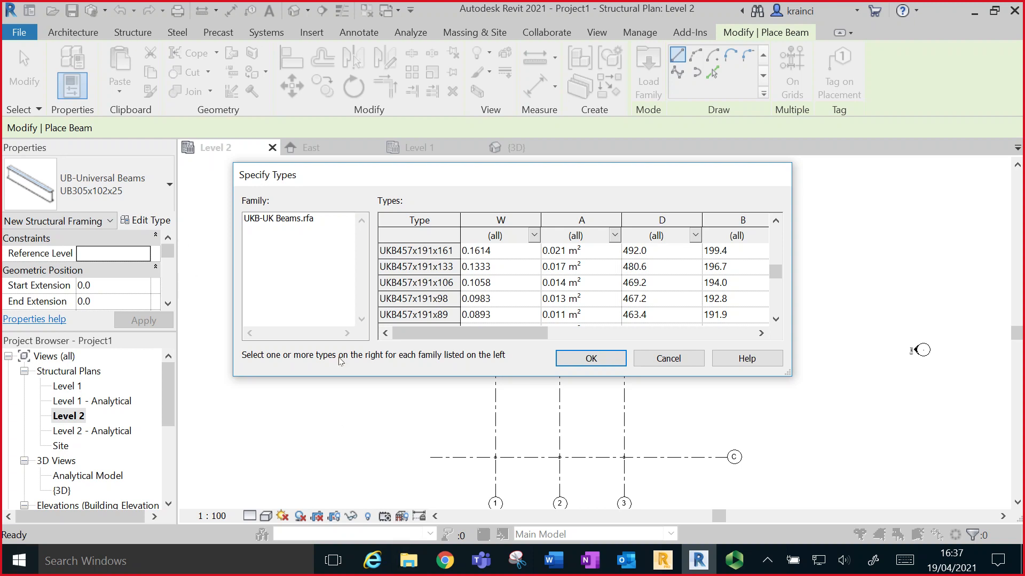
scroll(418, 332, "down", 4)
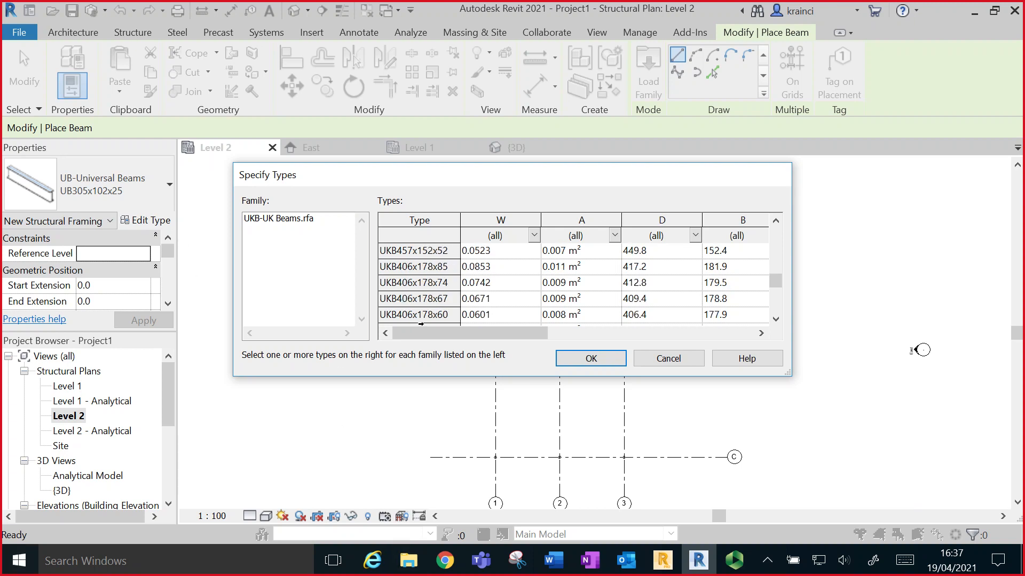
left_click(429, 300)
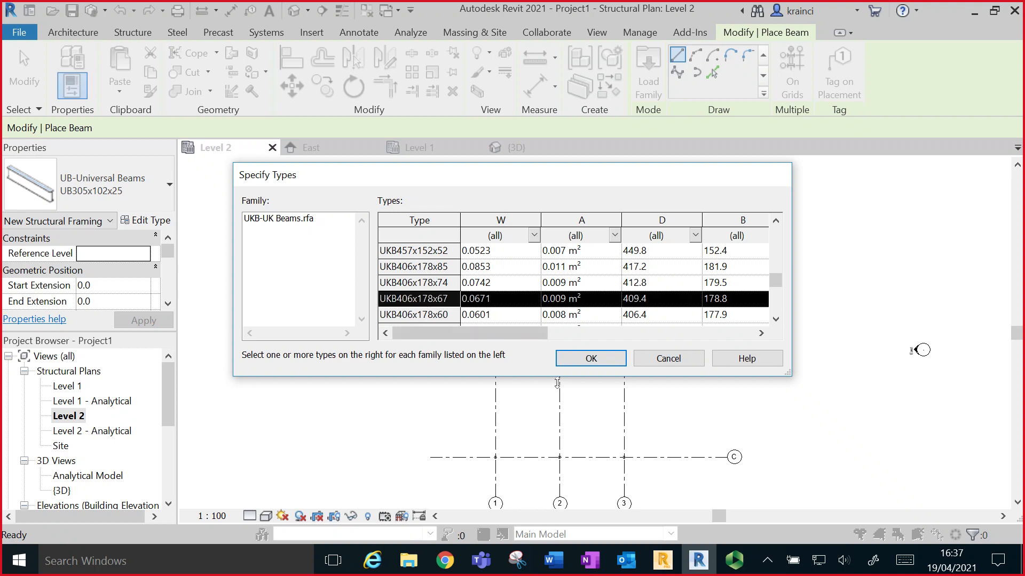
scroll(521, 300, "down", 3)
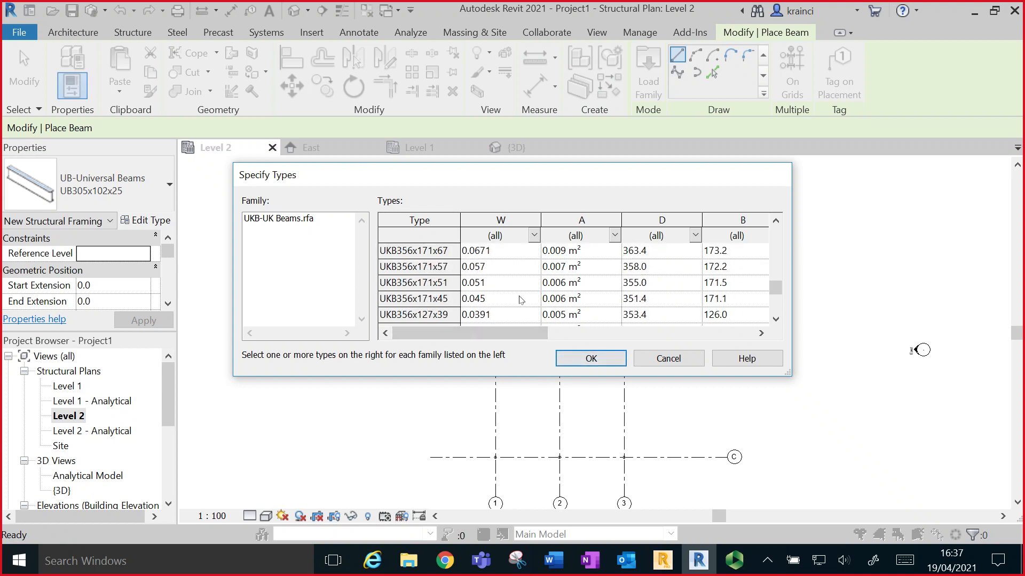
scroll(521, 299, "down", 5)
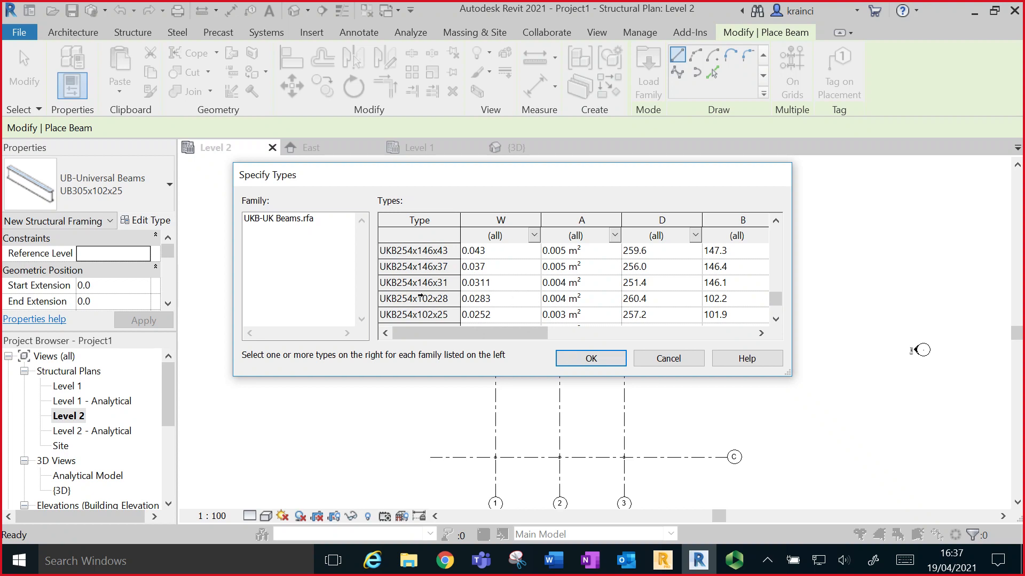
left_click(420, 293)
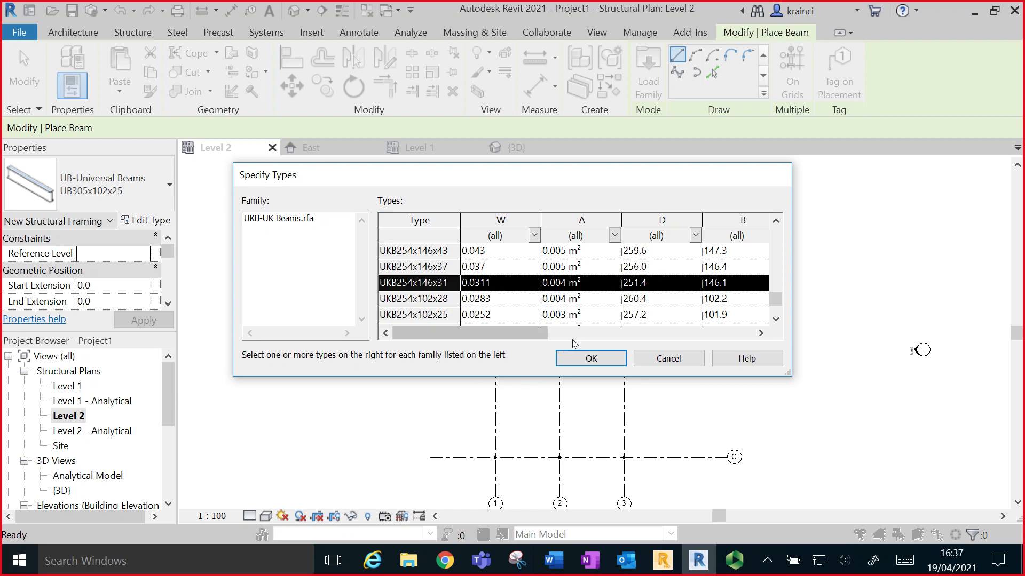
left_click(575, 359)
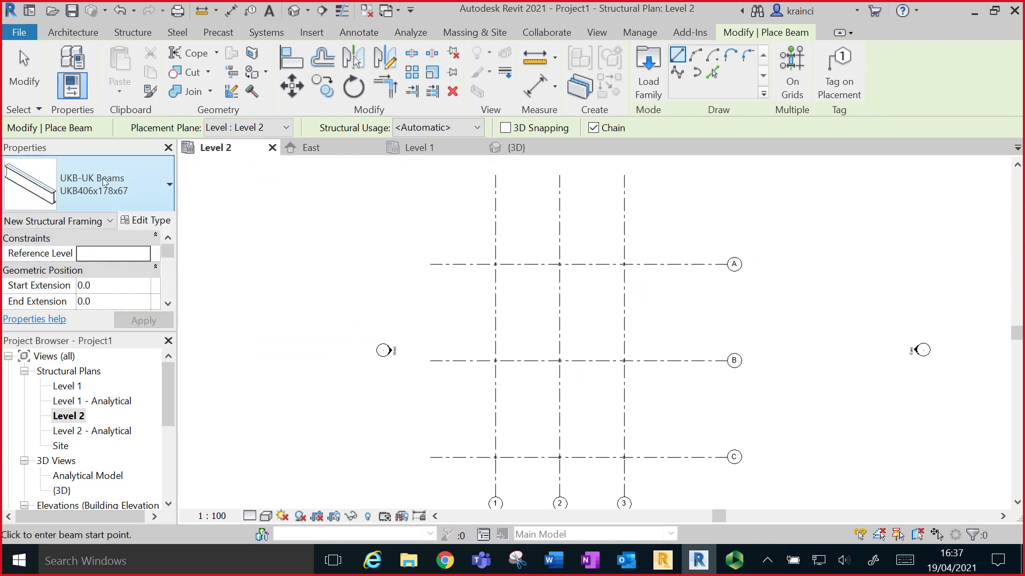
- Check the available beam types for the two loaded UKB sizes, keeping UKB406x178x67 as the type to place
left_click(170, 185)
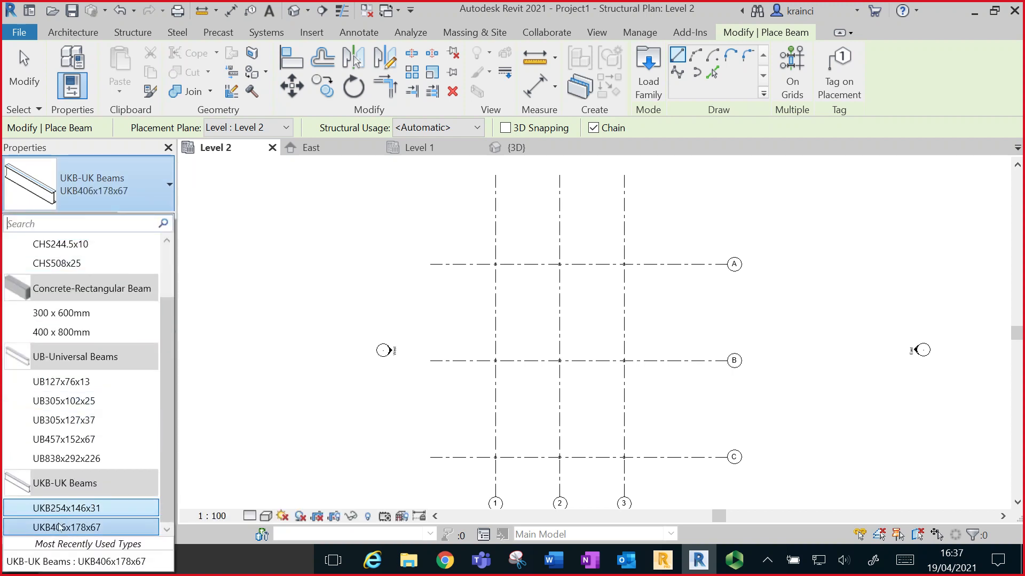
mouse_move(84, 505)
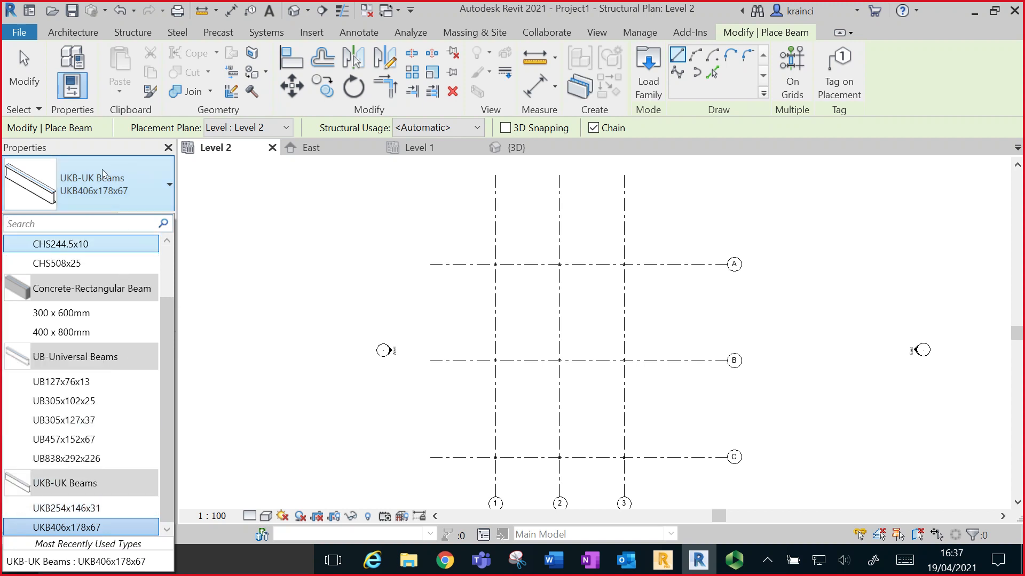
left_click(104, 185)
left_click(107, 184)
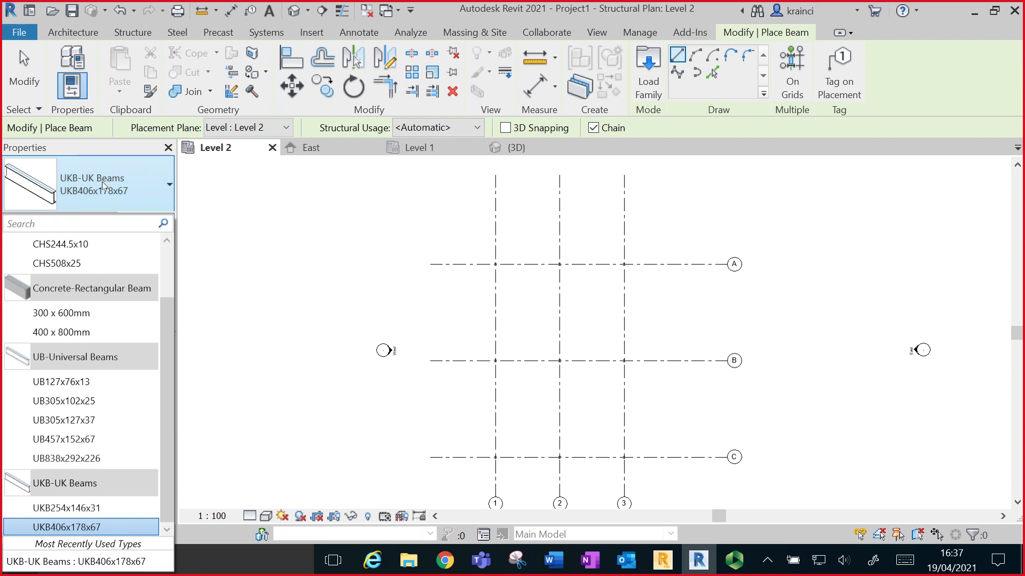
left_click(223, 224)
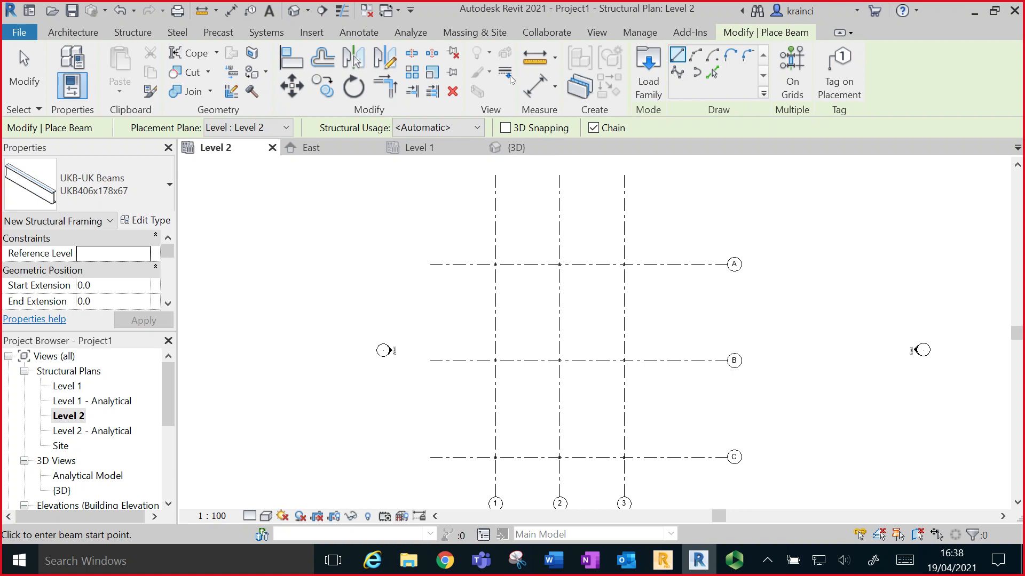
- Place UKB406x178x67 beams along grid lines 1–3 and A–C on Level 2, finish the placement and leave the beam command
left_click(792, 64)
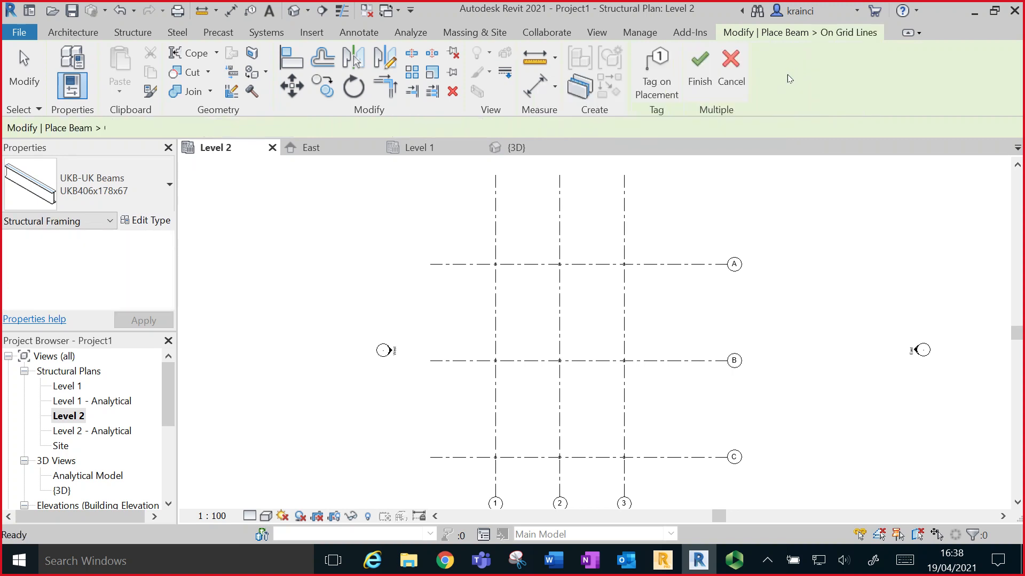
left_click_drag(658, 223, 466, 470)
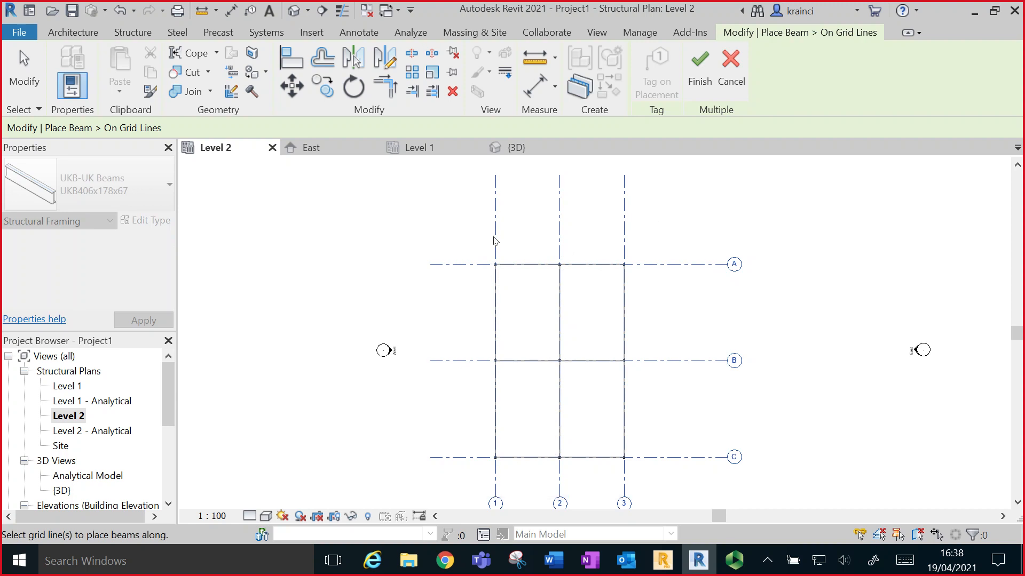
left_click(705, 65)
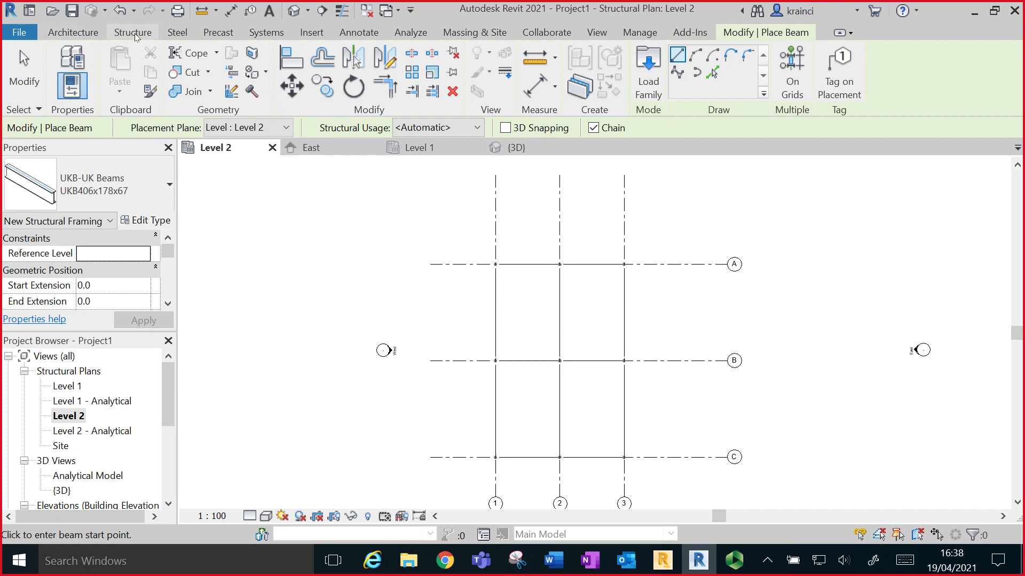
left_click(24, 70)
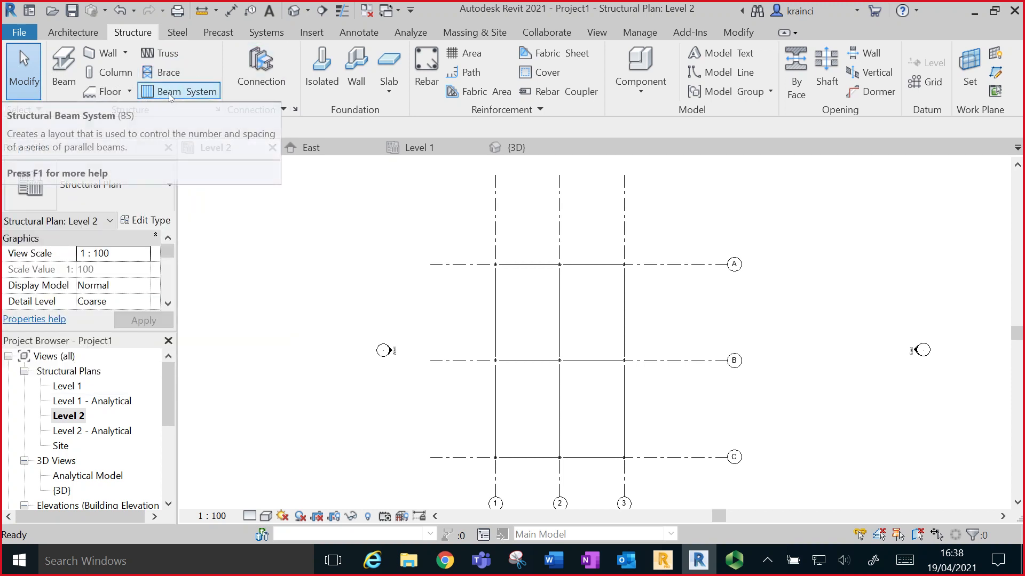
- Start an automatic structural beam system and set its beam type to UKB254x146x31
left_click(169, 92)
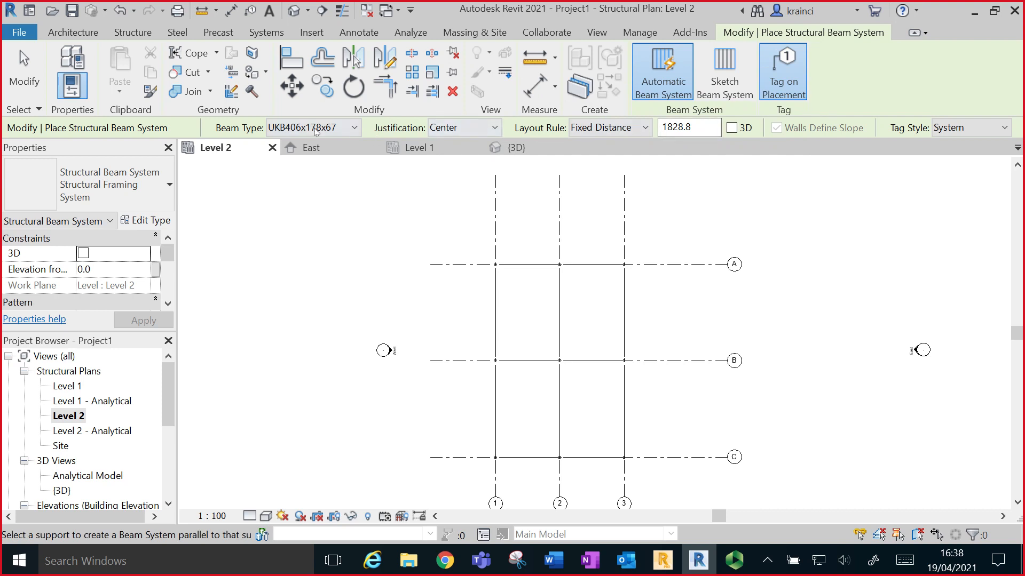
left_click(354, 129)
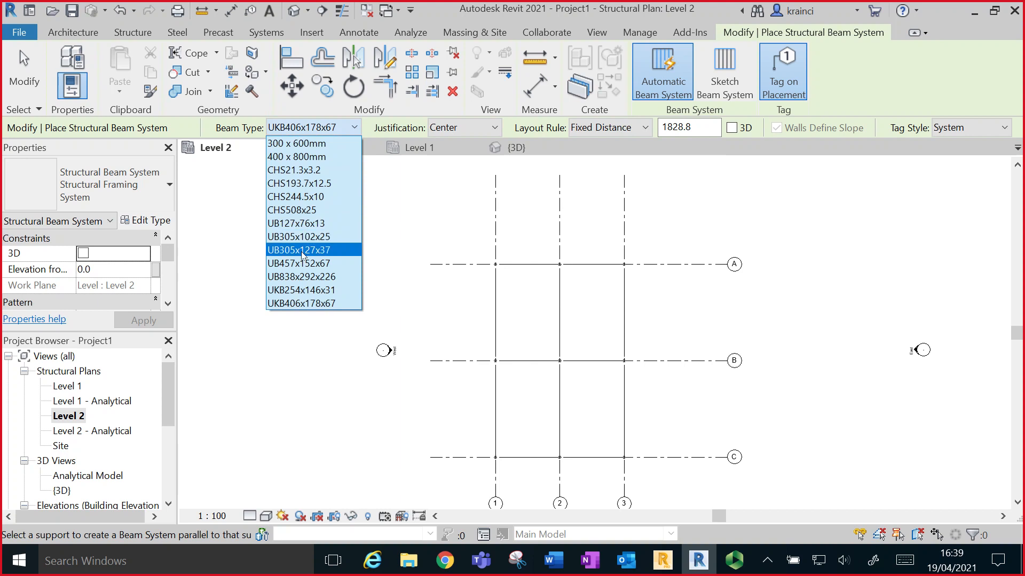
left_click(302, 291)
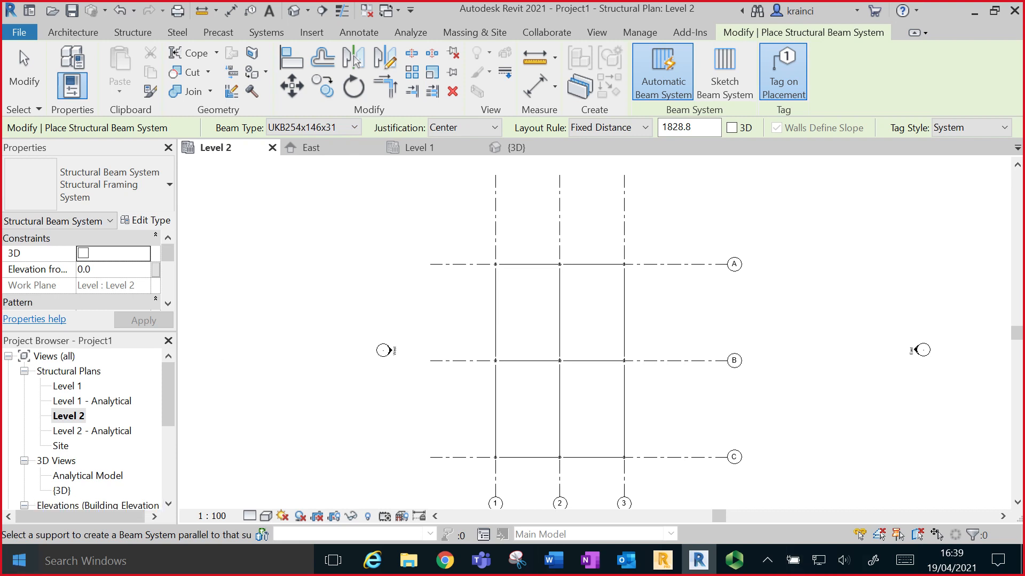
- Check the secondary beam layout in the Word exercise drawing and set the beam system's layout rule to Maximum Spacing at 3000
left_click(556, 569)
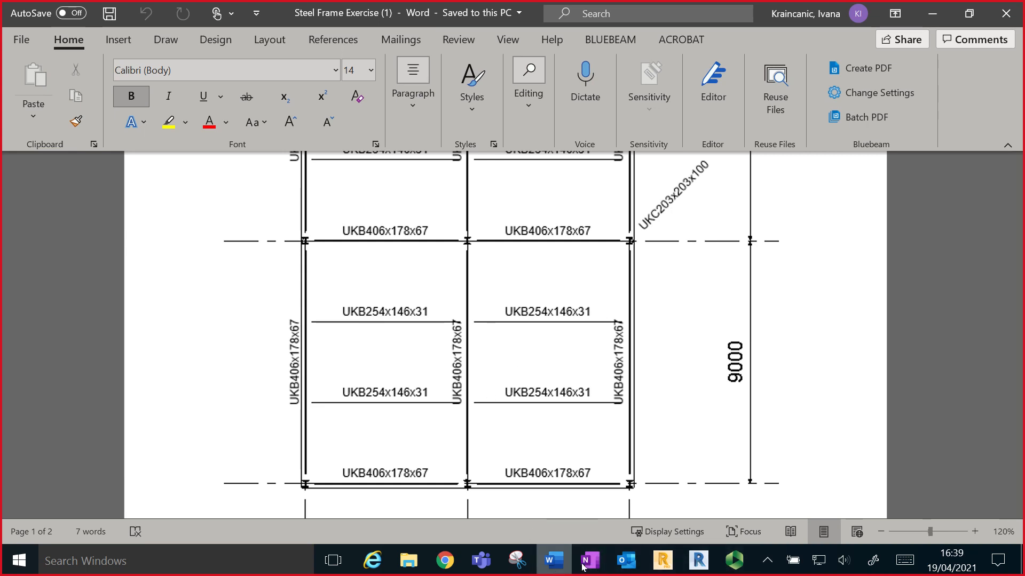
left_click(698, 560)
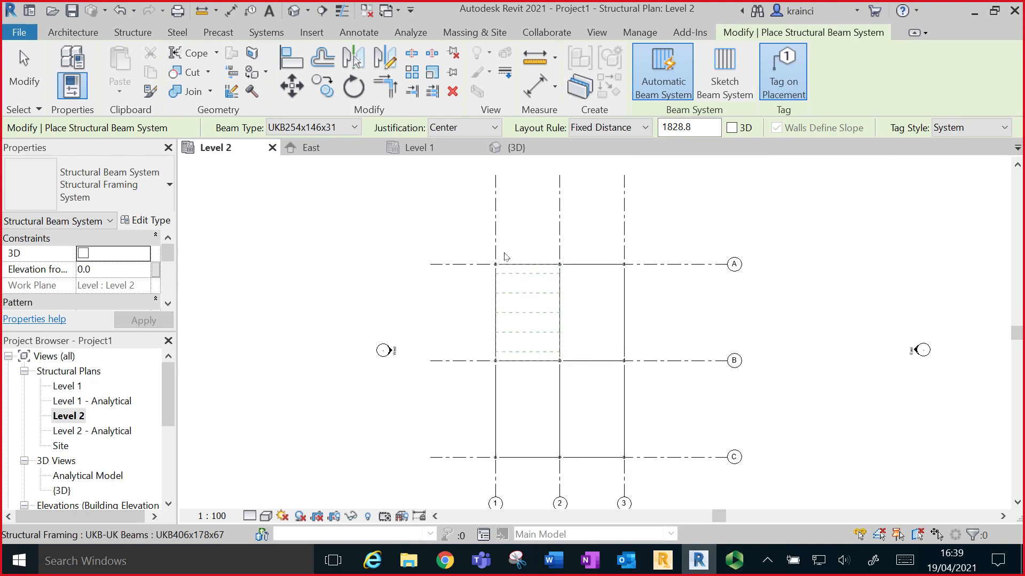
left_click(638, 129)
left_click(634, 182)
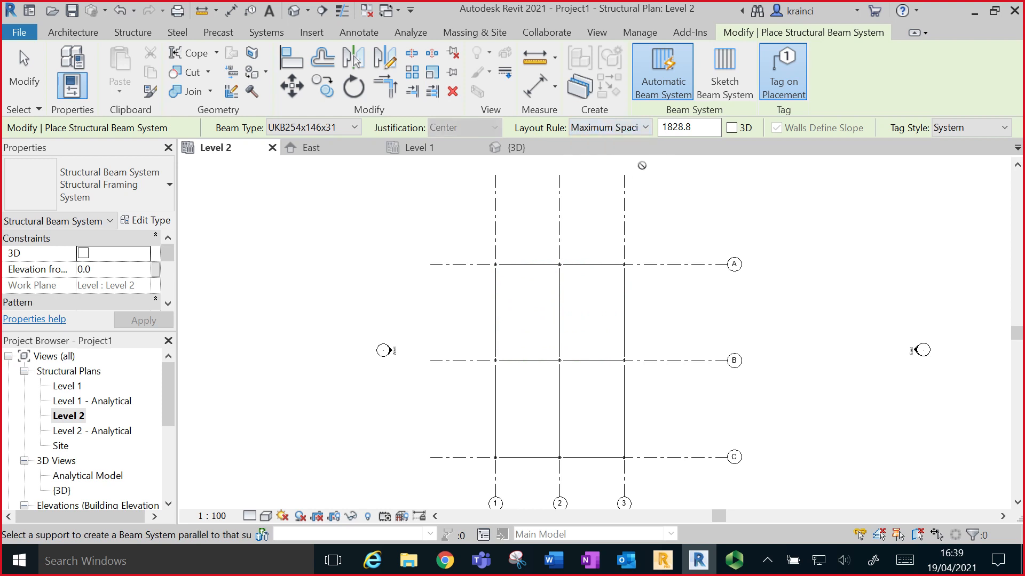
double_click(699, 134)
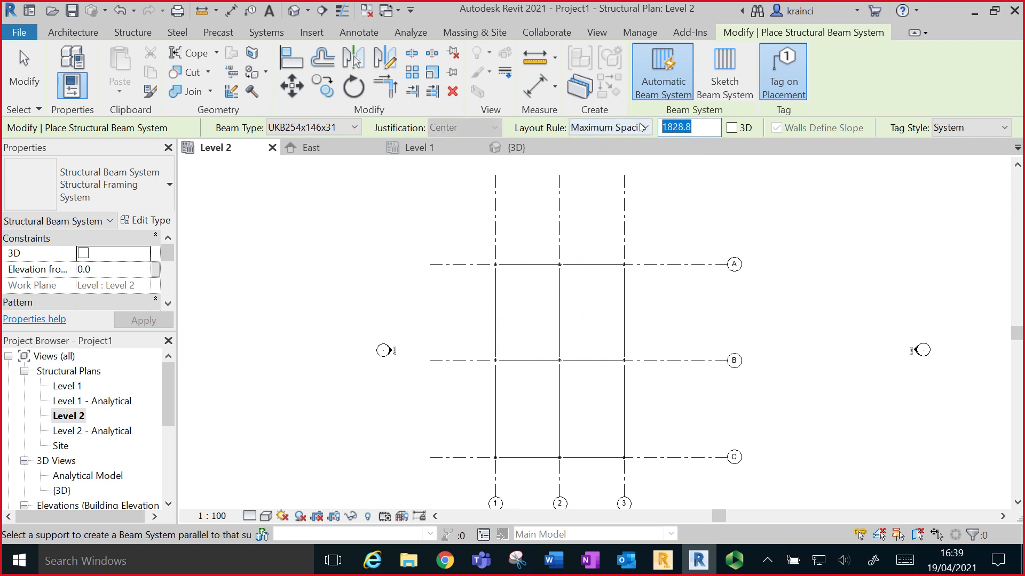
type("3000.0")
- Try a beam system in the bay between grids 1–2 and A–B, set the tag style to Framing and undo the placed system
left_click(531, 269)
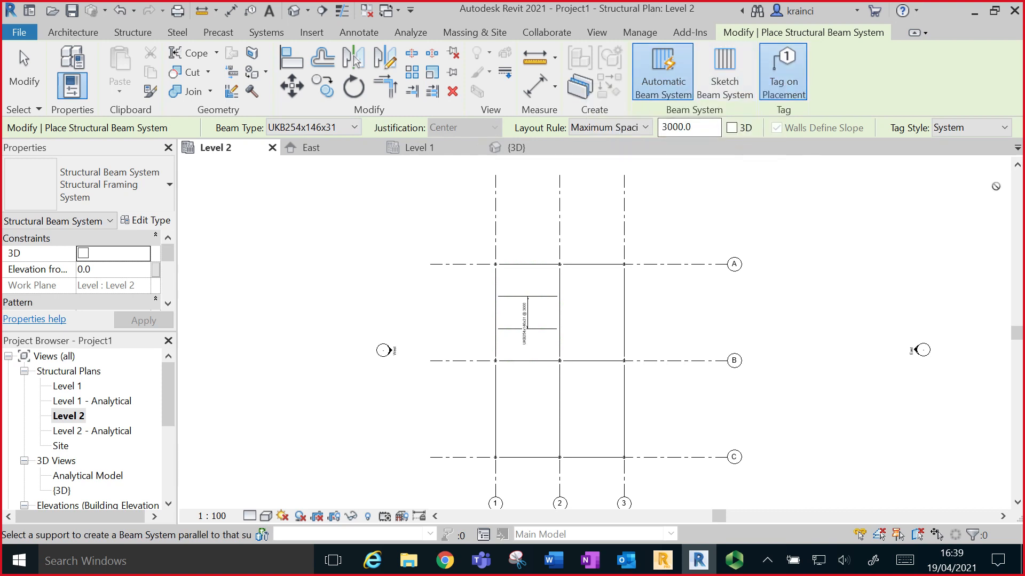
left_click(1003, 128)
left_click(964, 157)
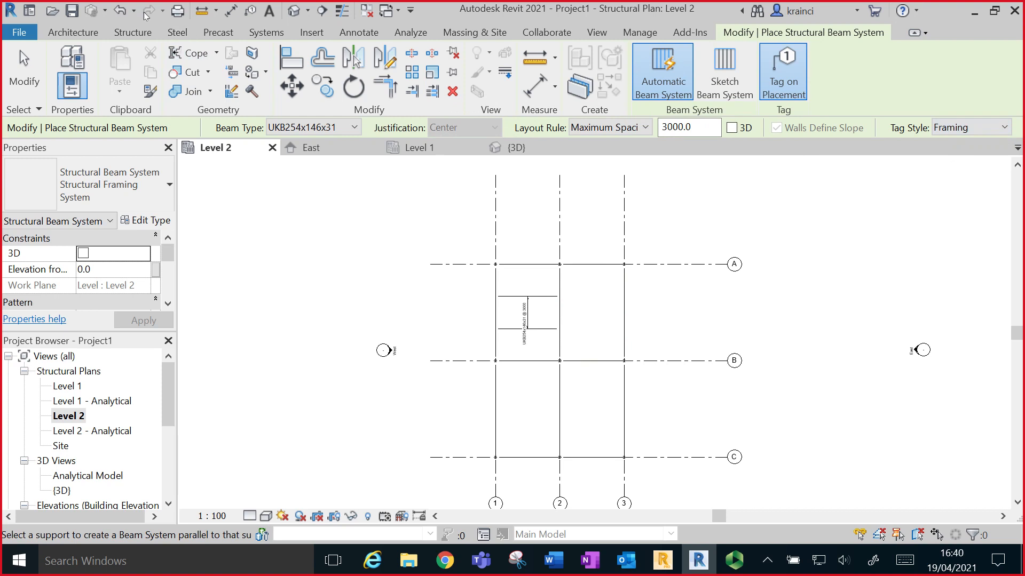
left_click(121, 8)
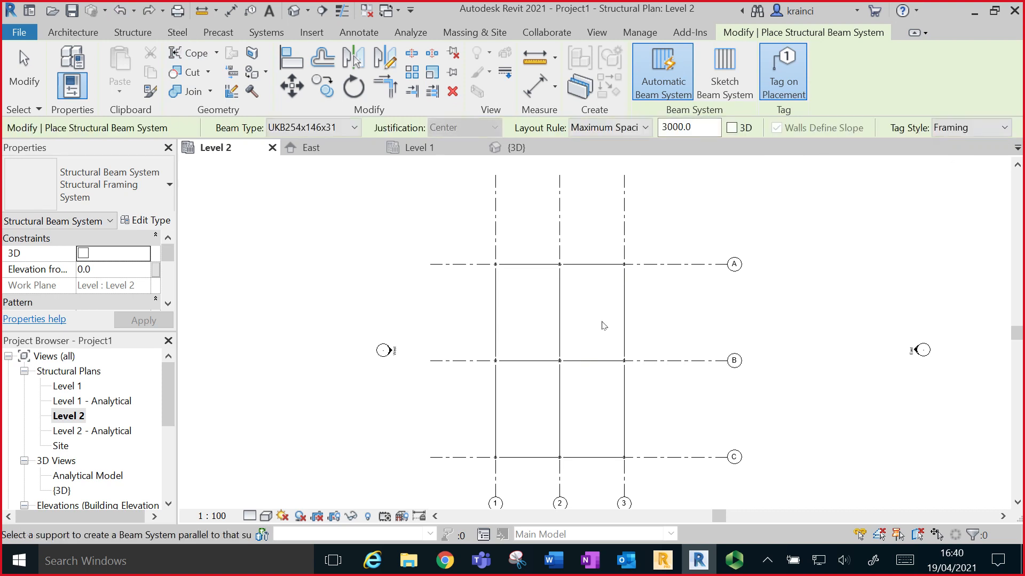
- Place UKB254x146x31 beam systems parallel to the lettered grid lines in all four bays between grids 1–3 and A–C
left_click(537, 273)
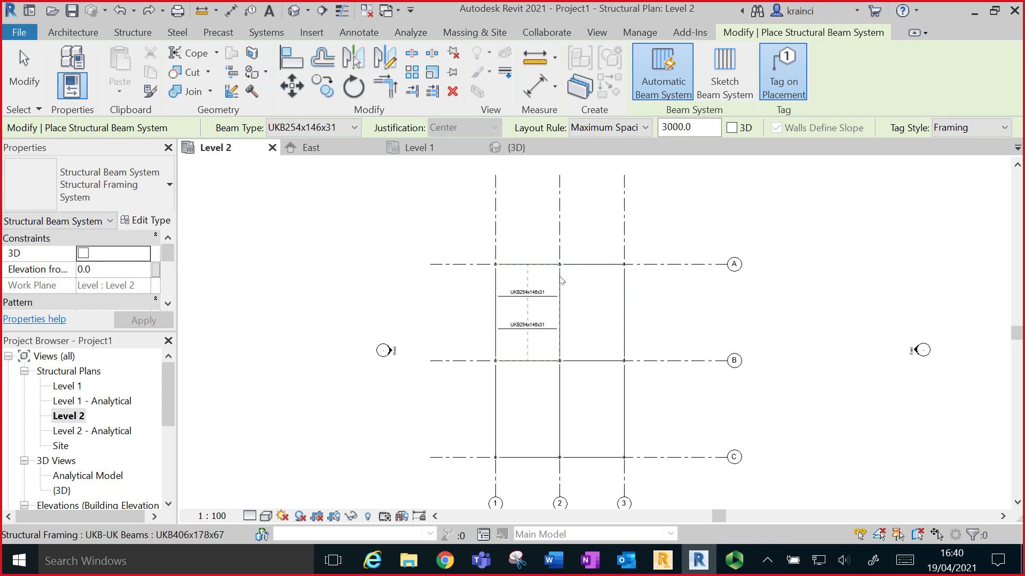
left_click(594, 289)
left_click(527, 370)
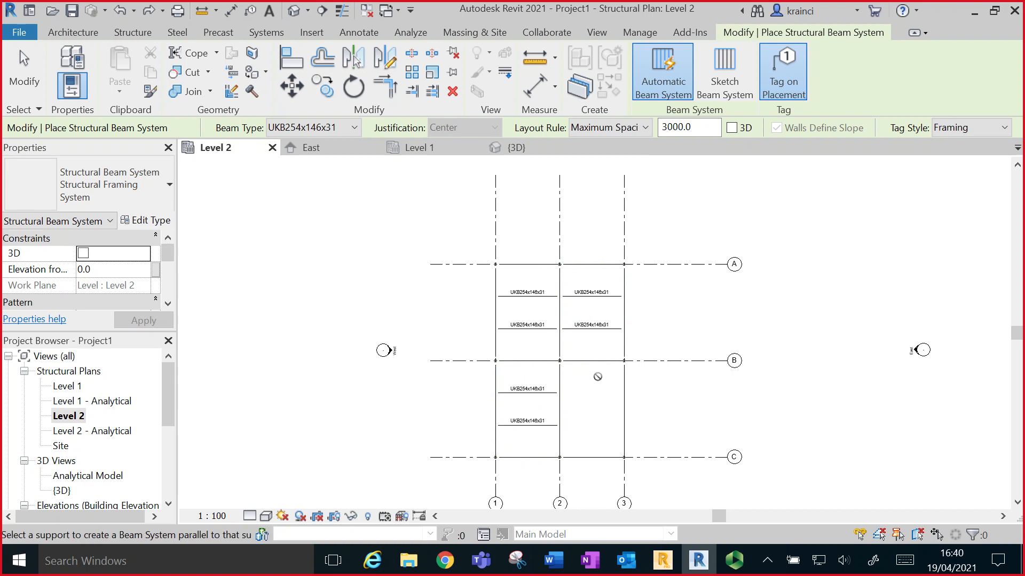
left_click(622, 374)
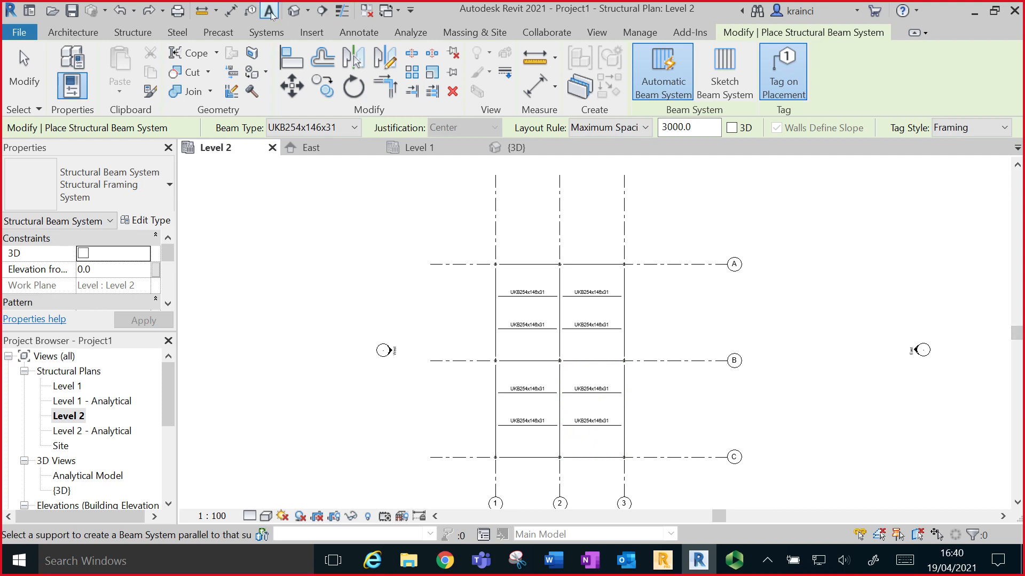
- Inspect the frame in the 3D view, return to the Level 2 plan and leave the beam system command
left_click(293, 11)
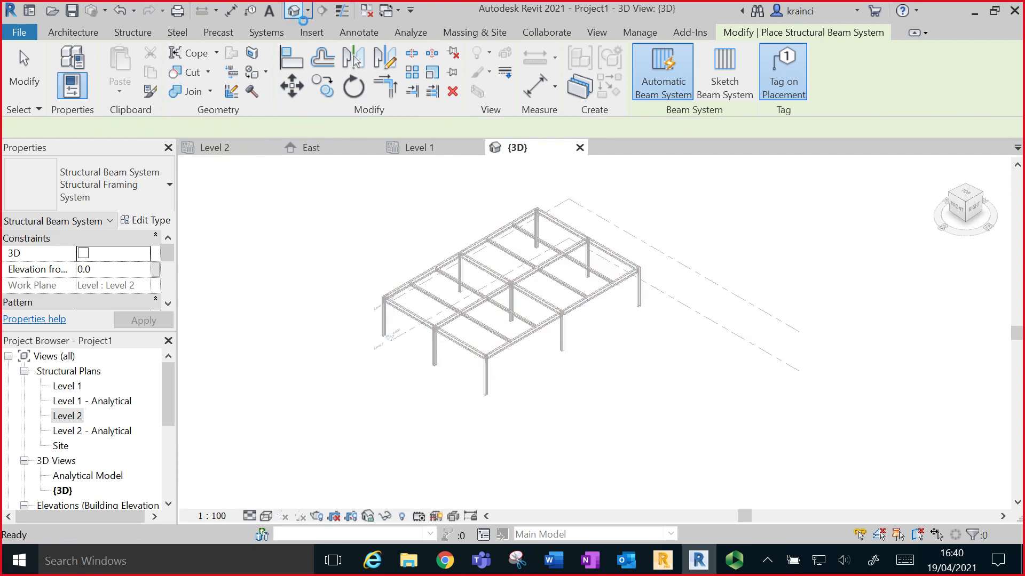
double_click(68, 417)
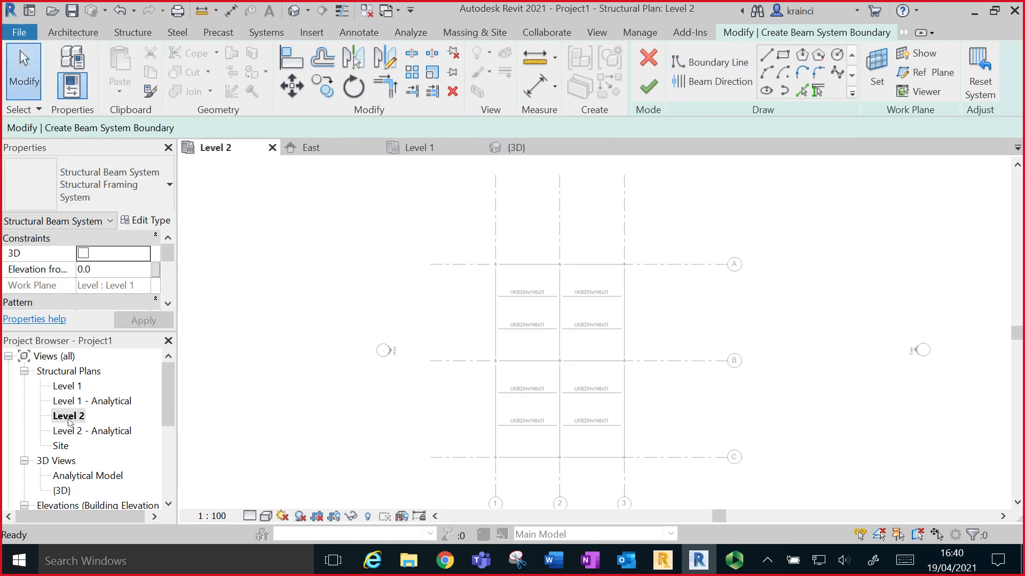
left_click(644, 66)
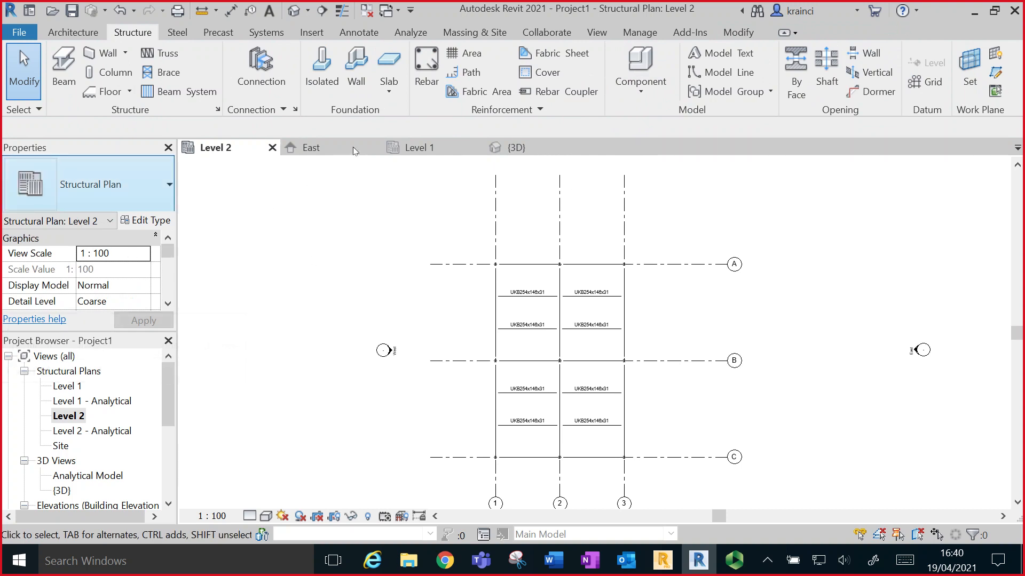
left_click(19, 61)
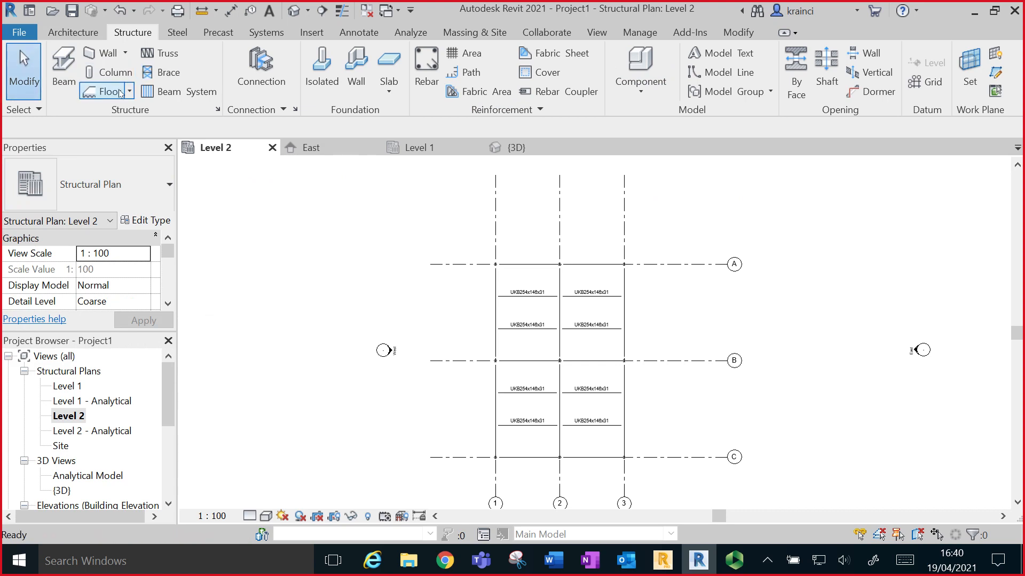
- Start a structural floor on Level 2 and create a floor type named 200mm thick C35 slab from Generic 300mm
left_click(103, 90)
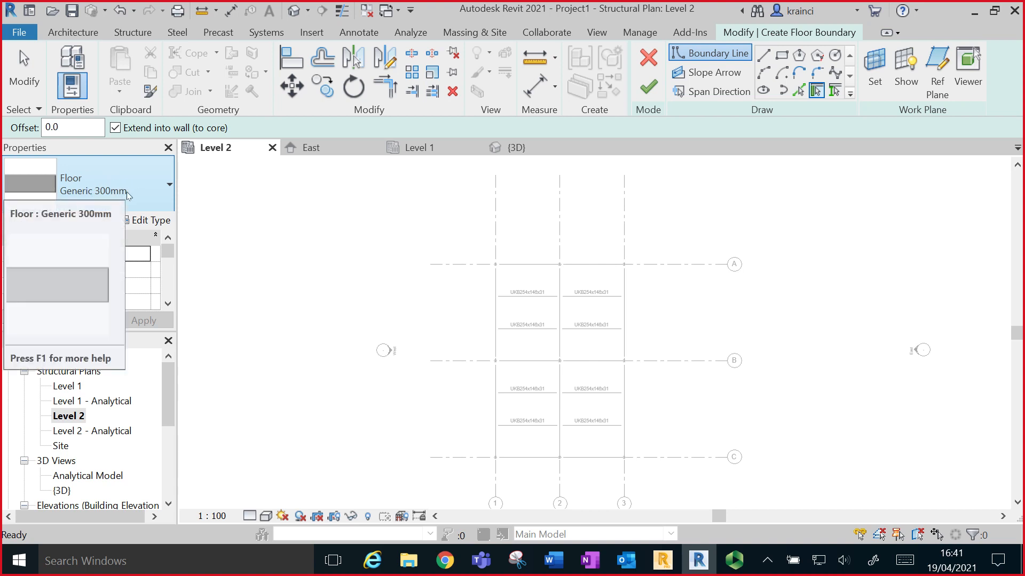
left_click(170, 184)
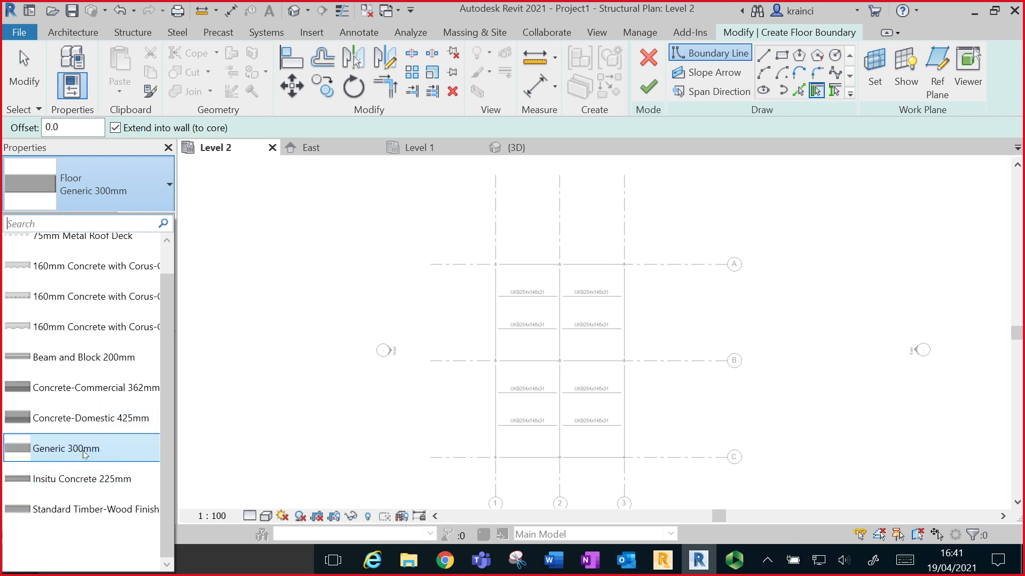
left_click(82, 453)
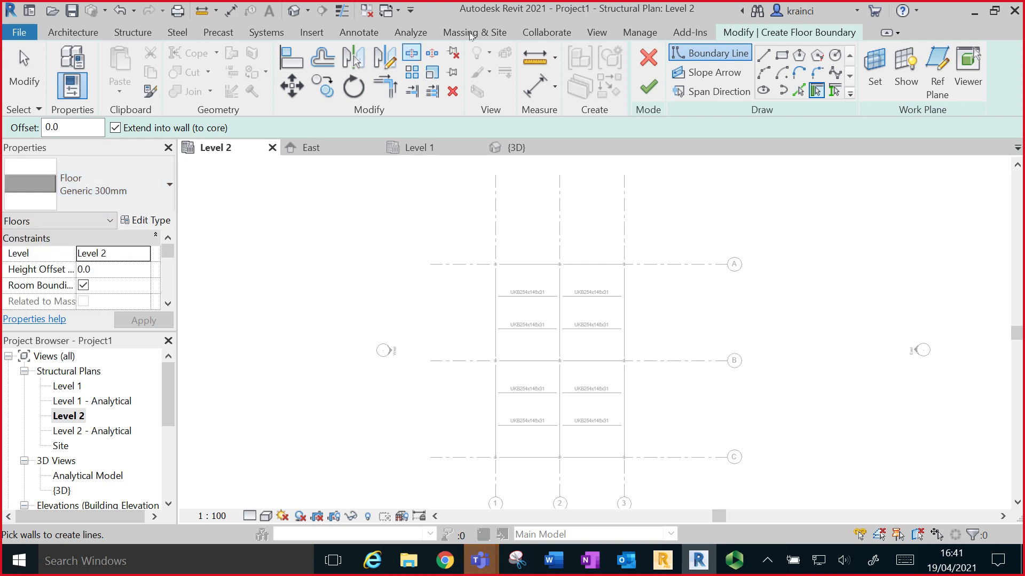
left_click(150, 222)
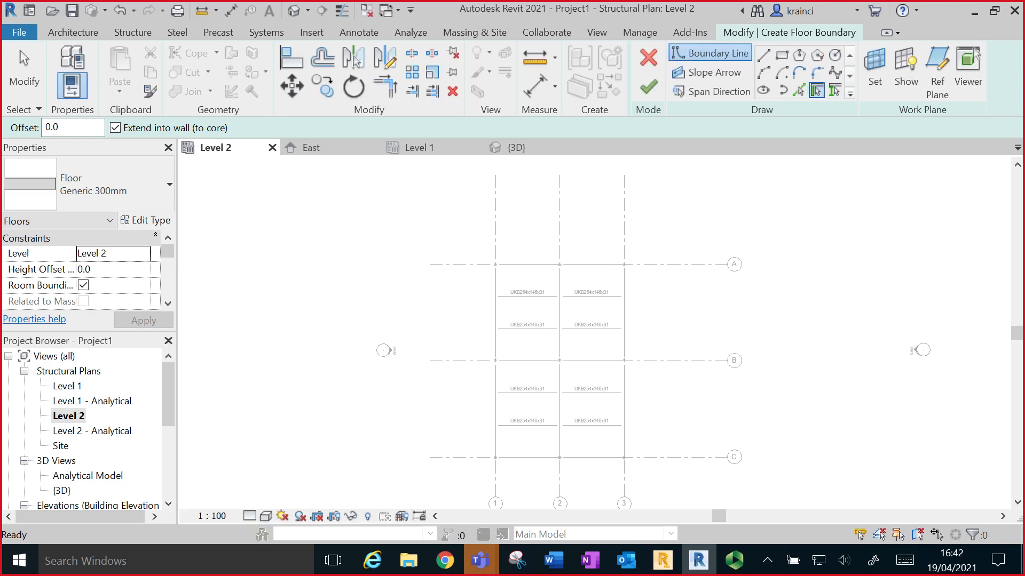
left_click(148, 223)
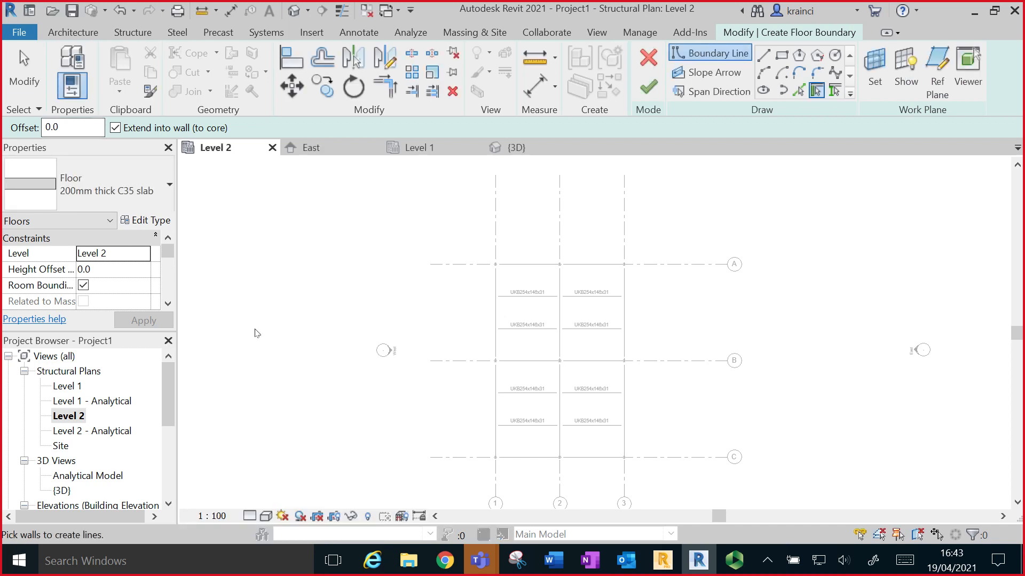
- Set the floor's height offset to 200 and sketch its rectangular boundary from grid intersection A1 to C3
left_click(103, 275)
type("20")
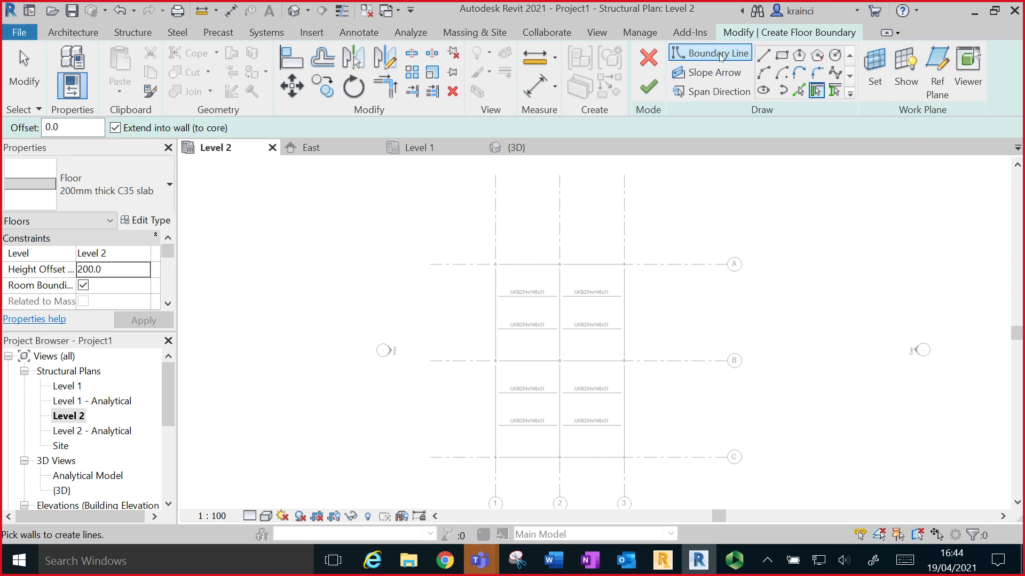
left_click(781, 56)
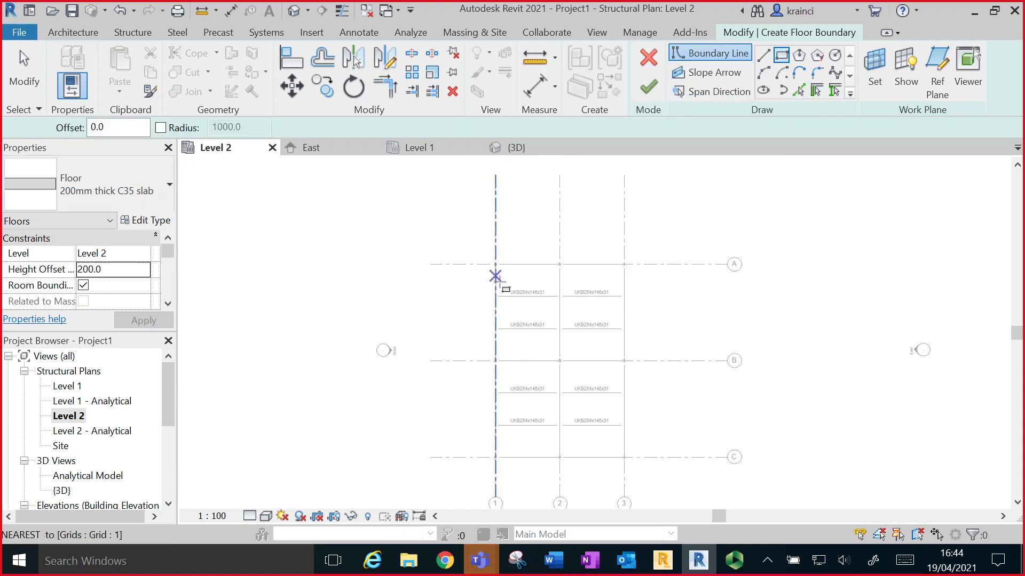
scroll(497, 273, "up", 2)
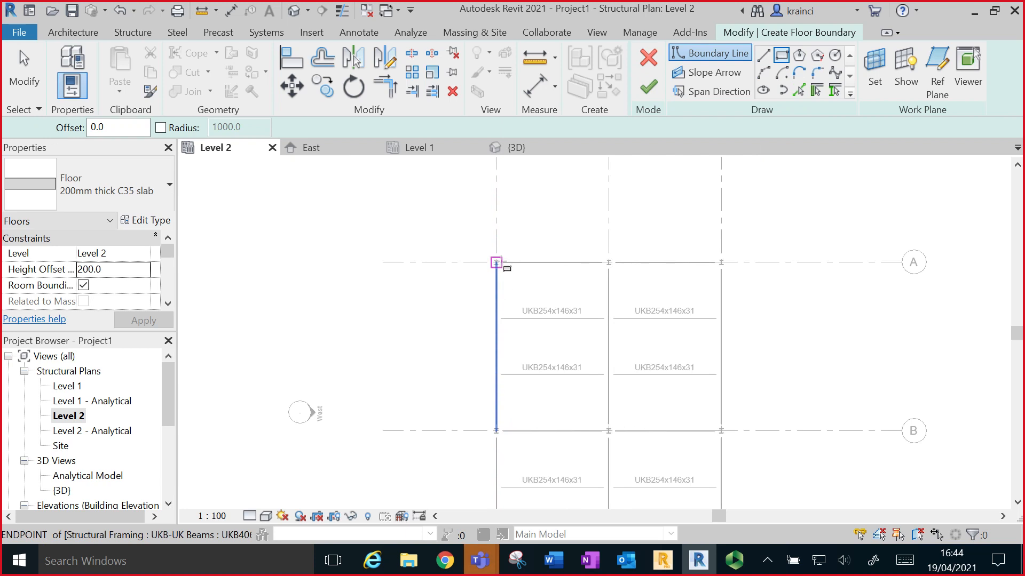
left_click(497, 263)
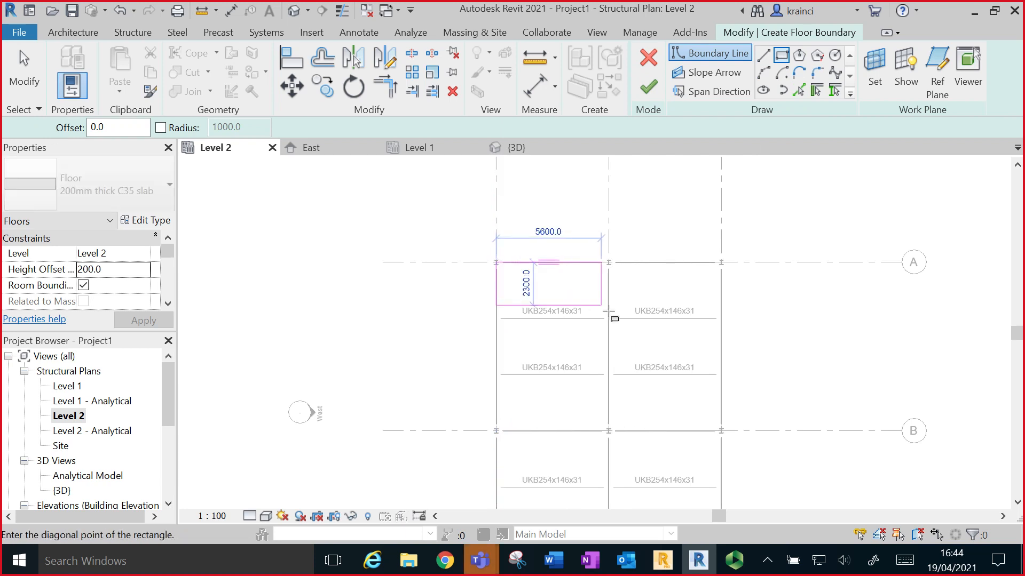
middle_click_drag(599, 304, 506, 160)
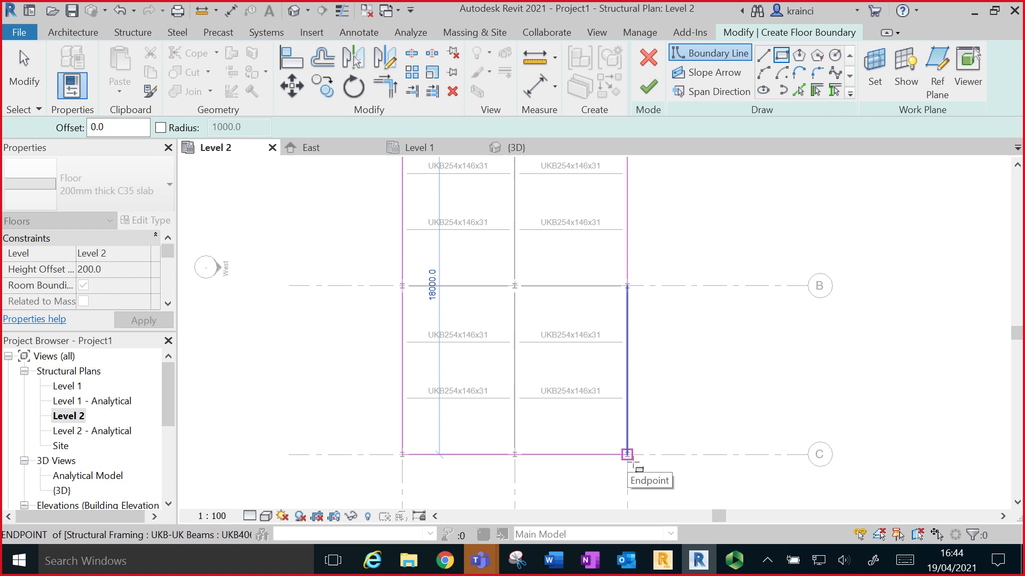
left_click(627, 455)
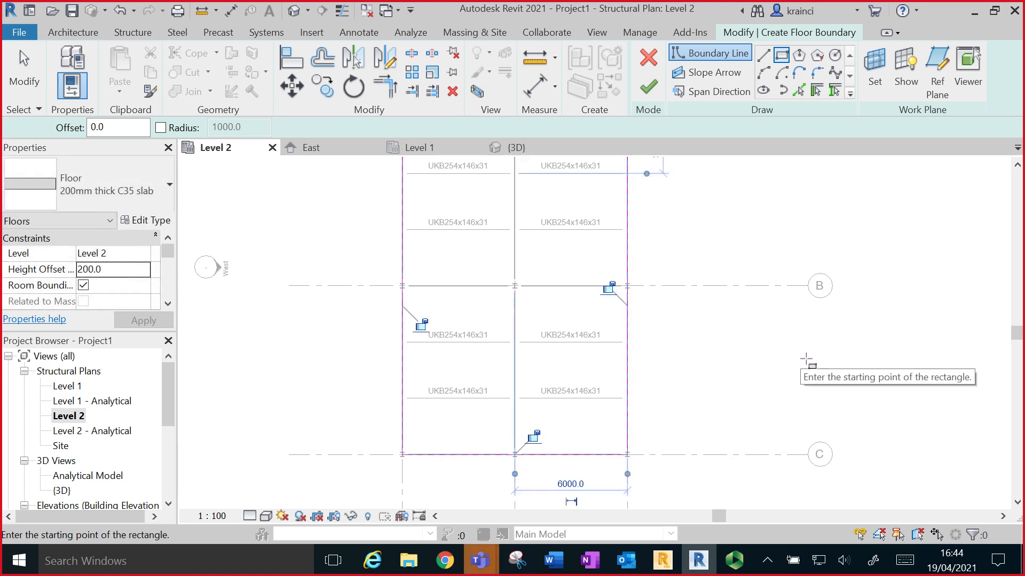
scroll(809, 359, "down", 1)
scroll(812, 361, "down", 1)
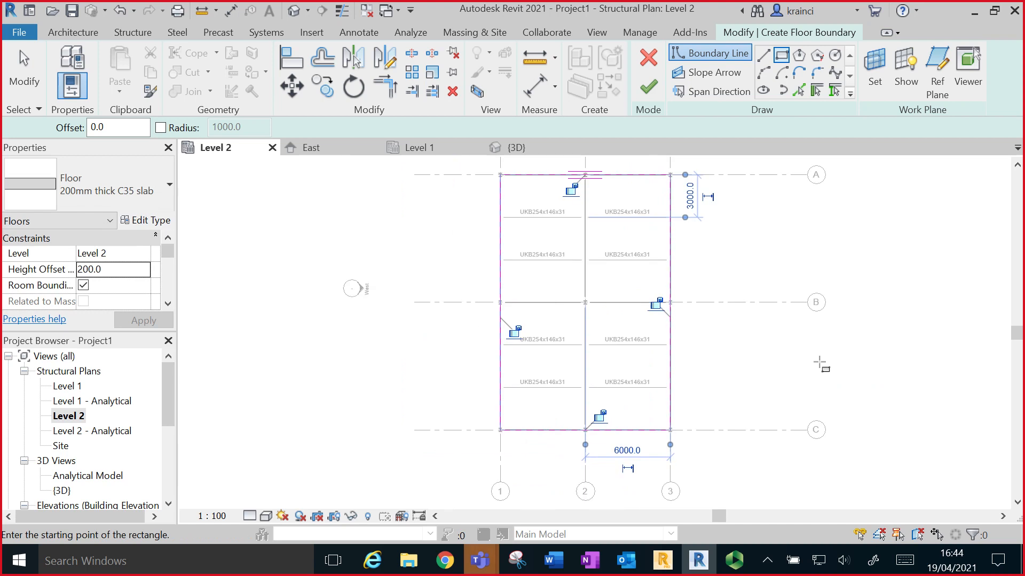
scroll(814, 361, "down", 1)
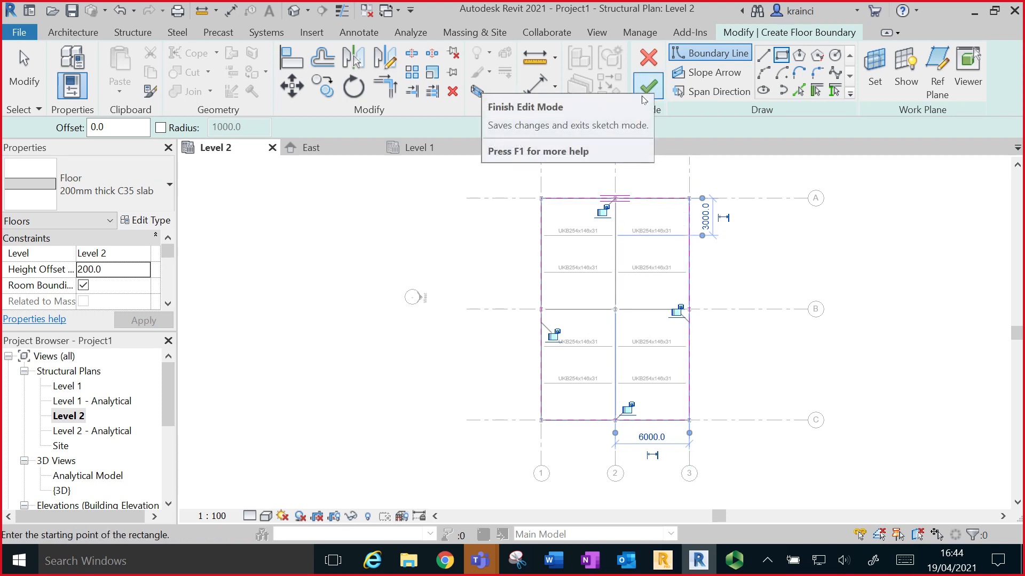
- Set the slab's span direction parallel to its boundary edge on grid line 1 and finish the floor
left_click(722, 95)
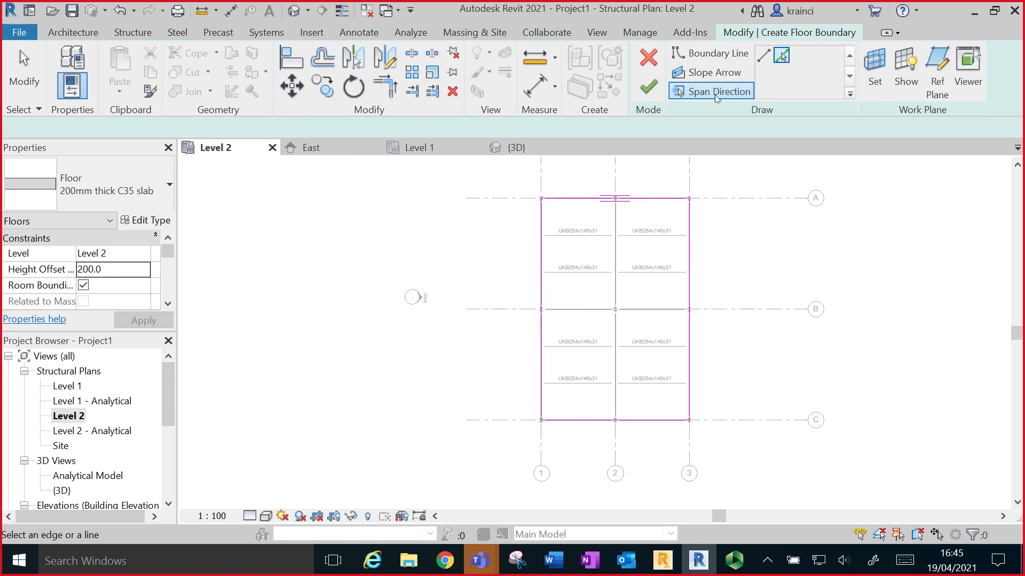
left_click(542, 225)
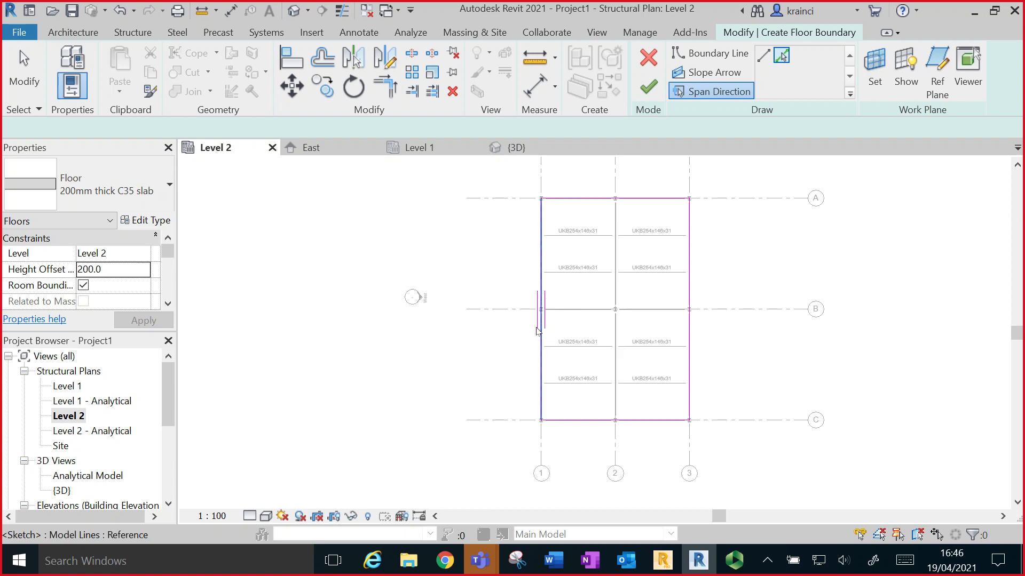
left_click(648, 86)
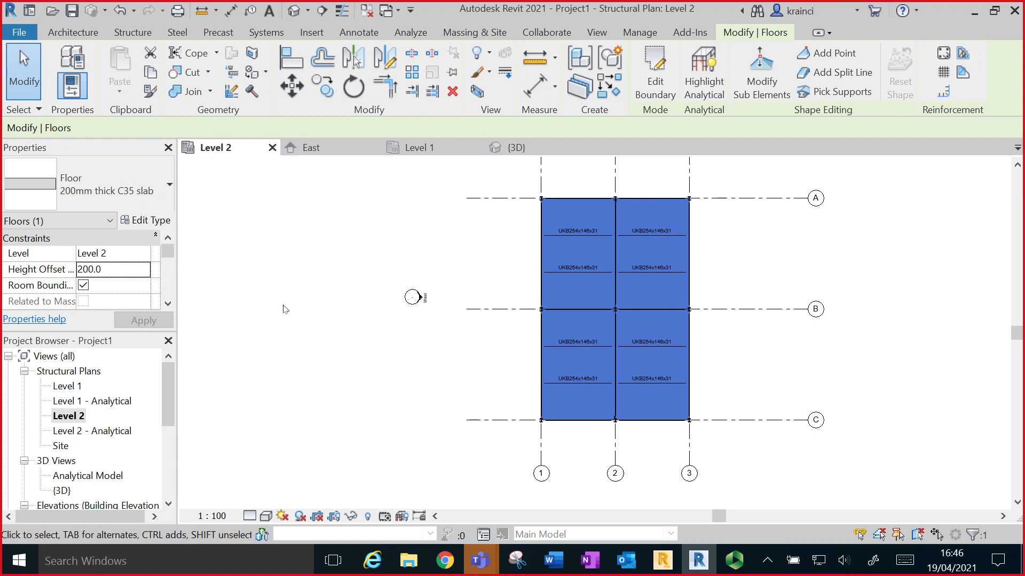
- Start an isolated foundation on the Level 1 plan and create a Footing-Rectangular type named 1200 x 1200 x 450mm 2 from 1800 x 1200 x 450mm
double_click(66, 386)
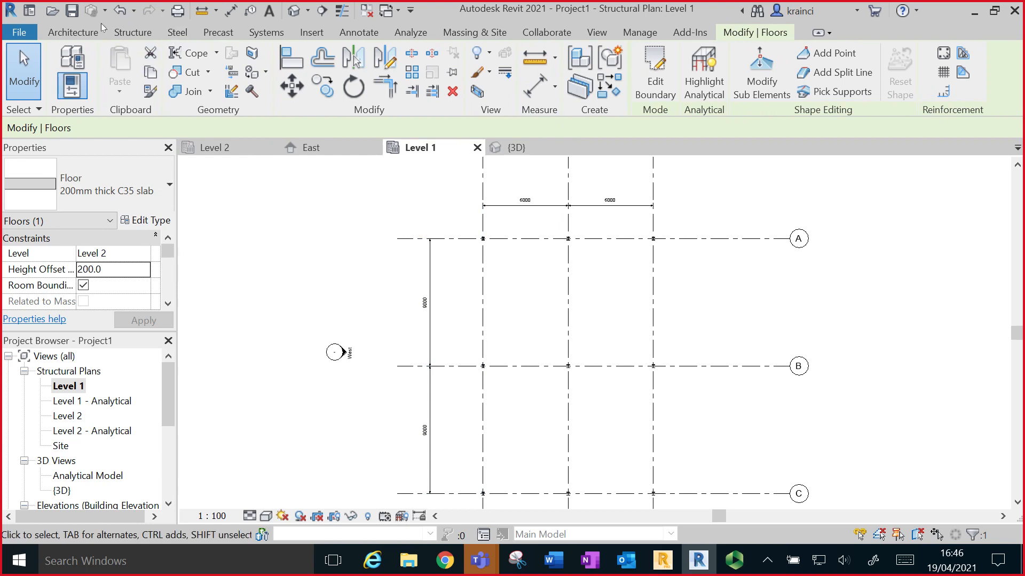
left_click(129, 33)
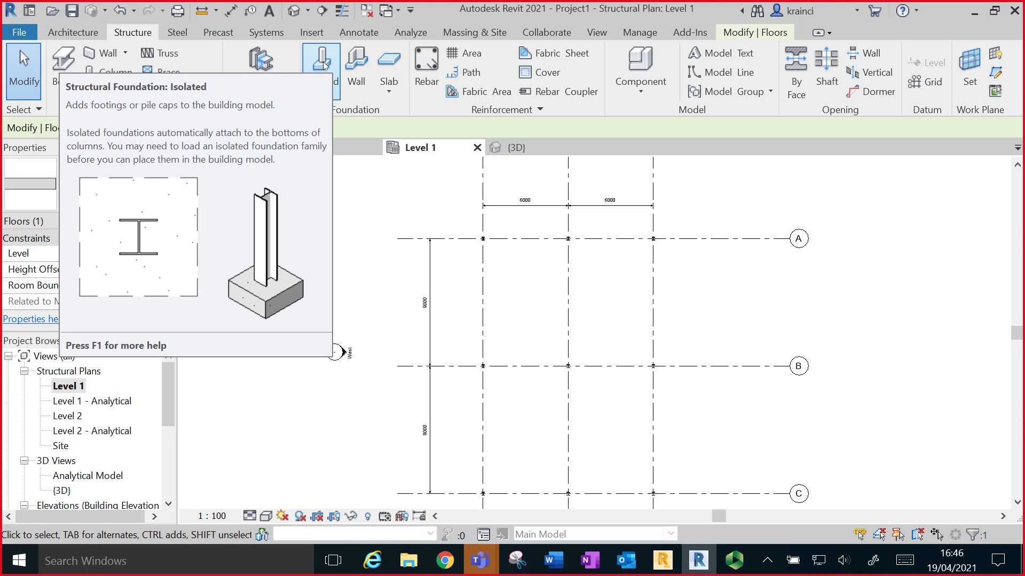
left_click(322, 63)
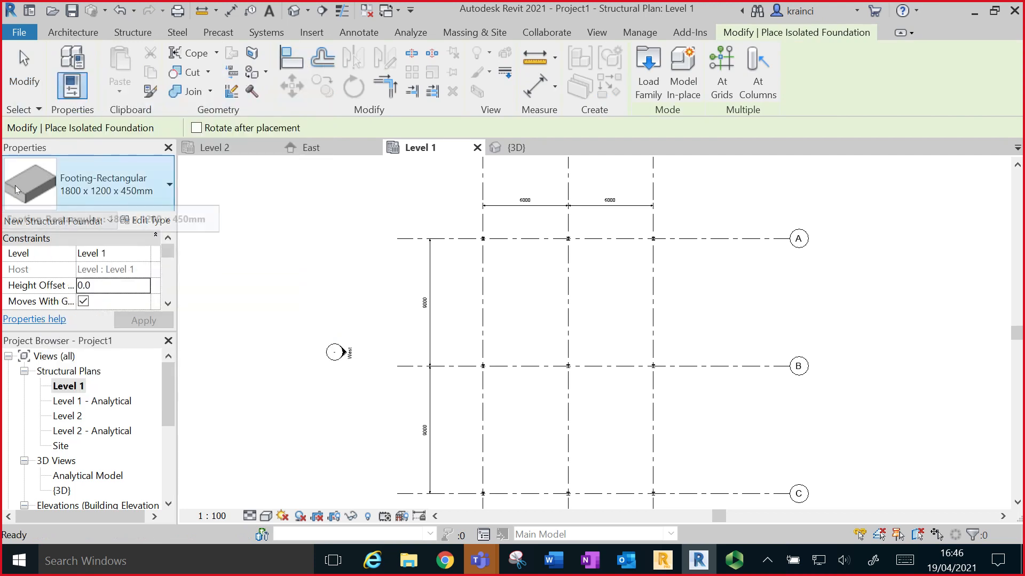
left_click(107, 180)
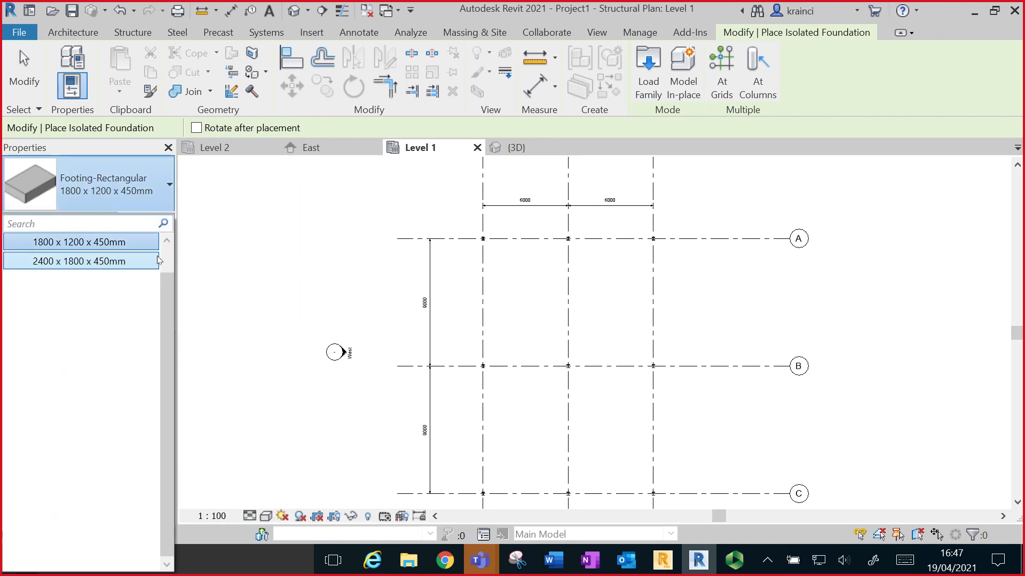
left_click(135, 198)
left_click(148, 224)
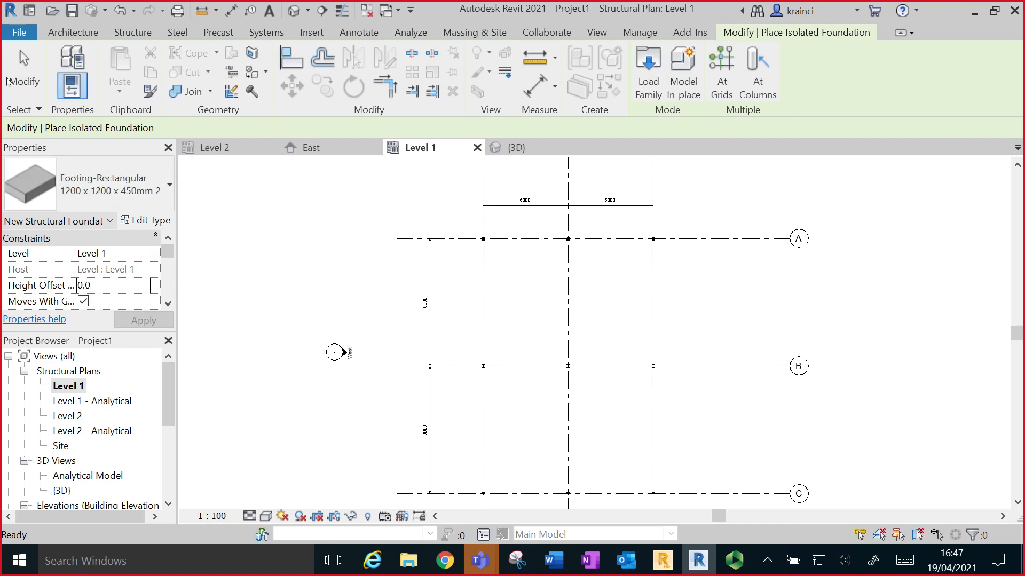
- Set the footing's structural material to Concrete, Cast-in-Place - C35 and place footings at all nine structural columns
scroll(112, 269, "down", 3)
scroll(112, 269, "down", 3)
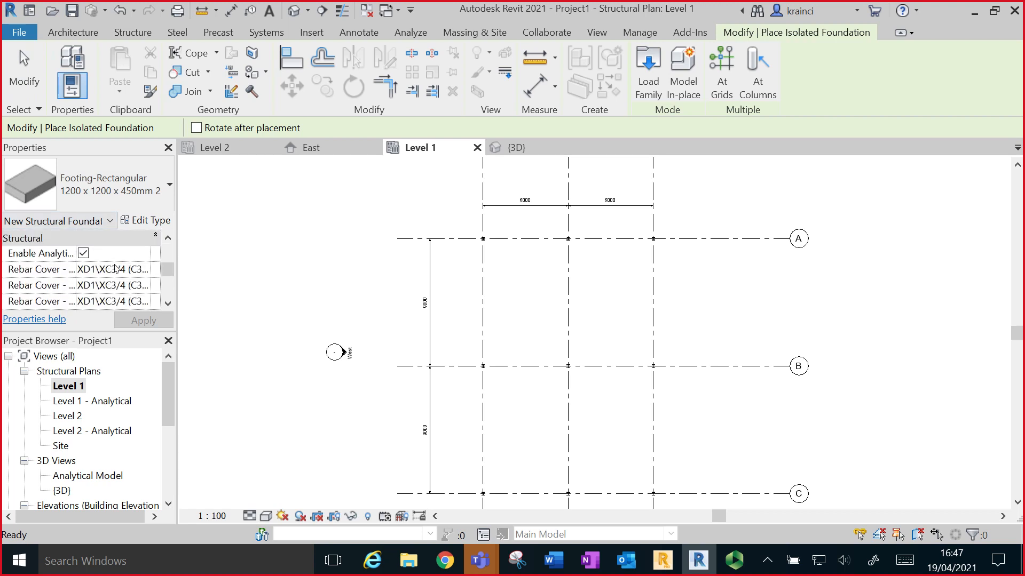
scroll(116, 264, "up", 3)
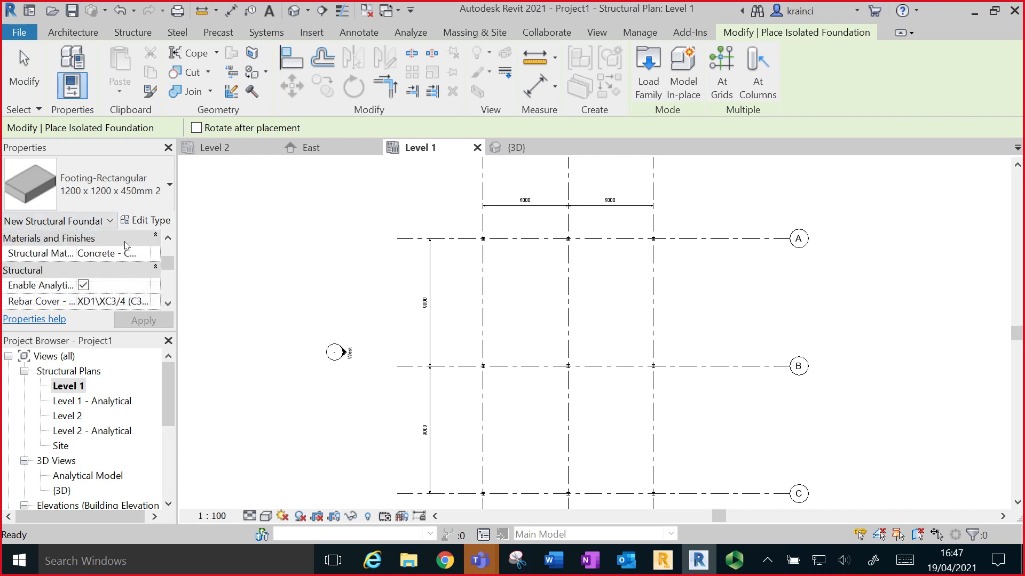
left_click(152, 254)
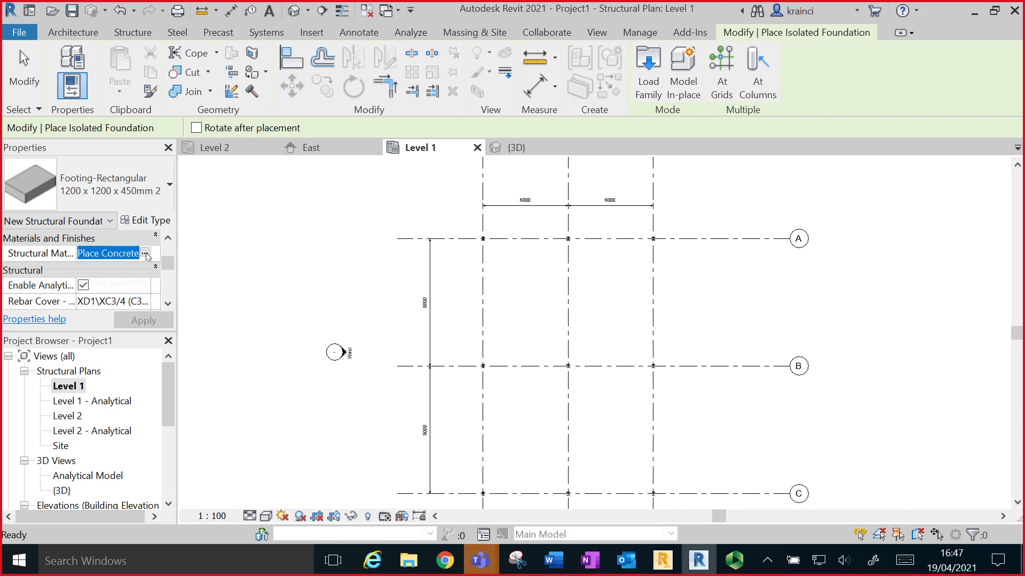
left_click(146, 253)
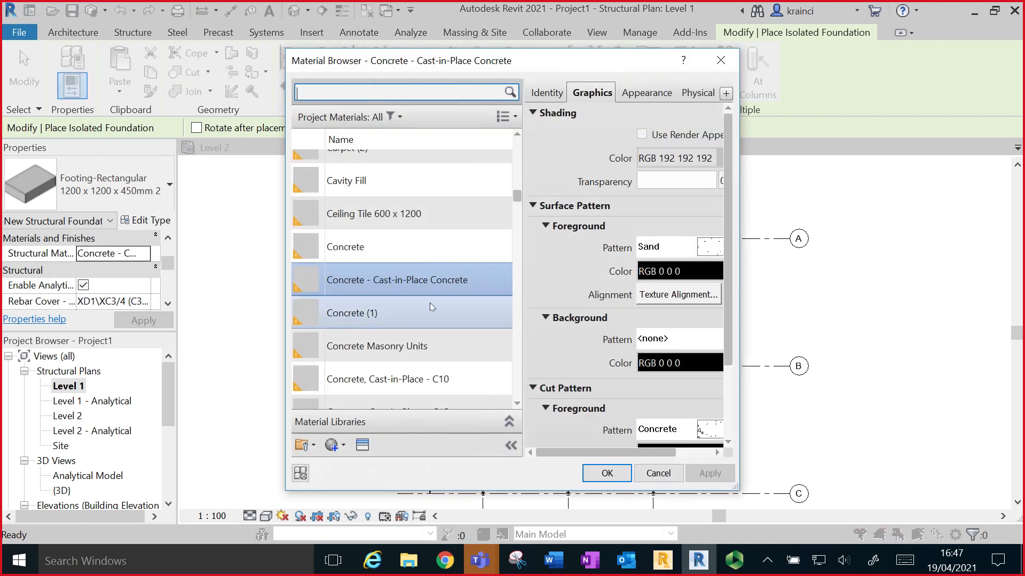
scroll(430, 302, "down", 3)
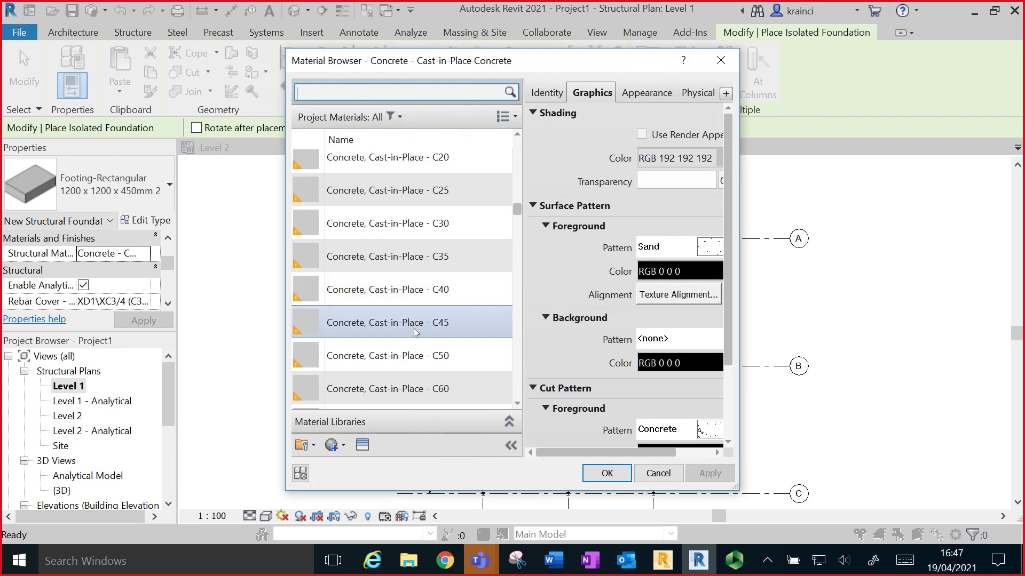
left_click(427, 257)
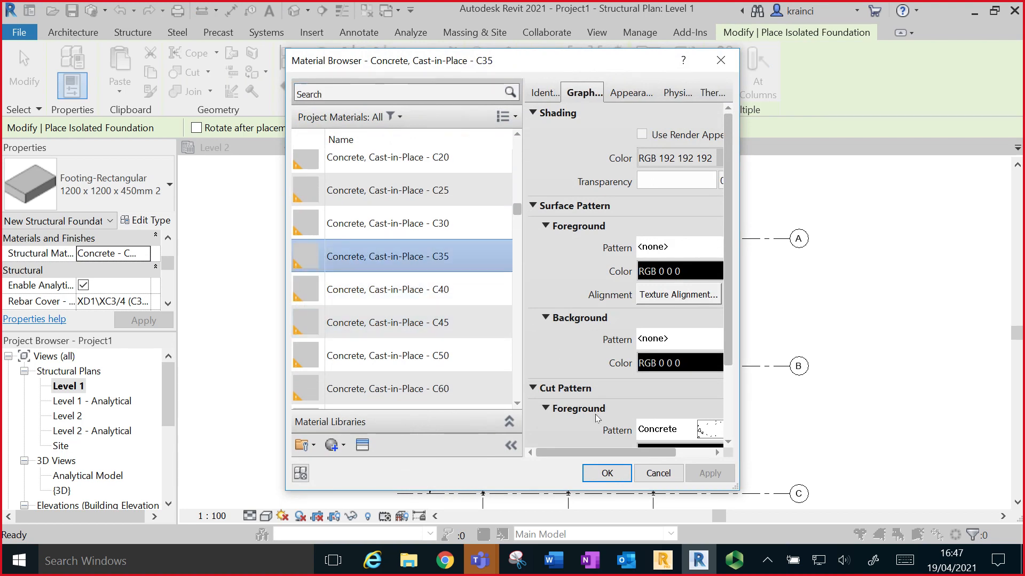
left_click(607, 473)
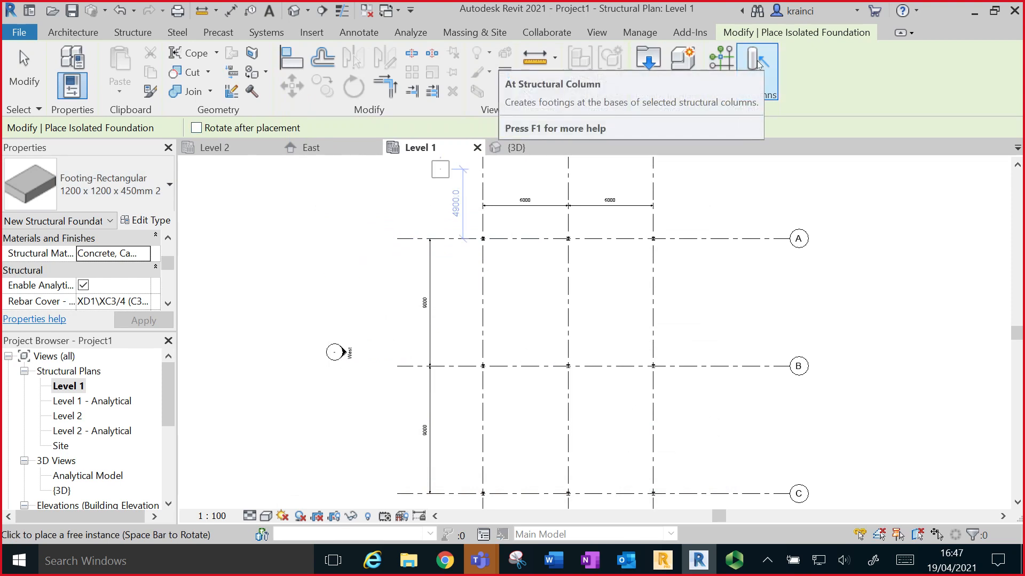
left_click(758, 64)
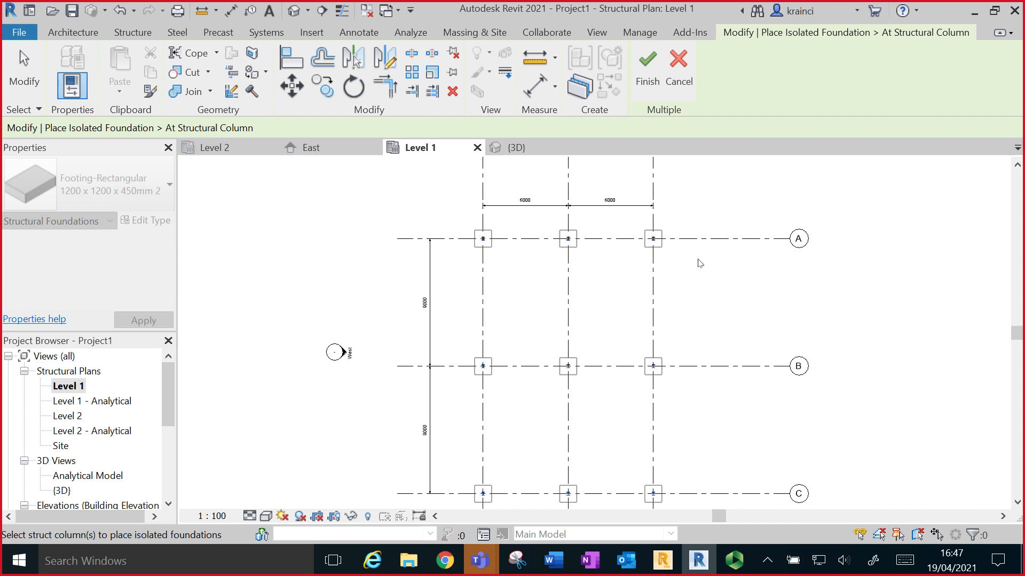
left_click(647, 74)
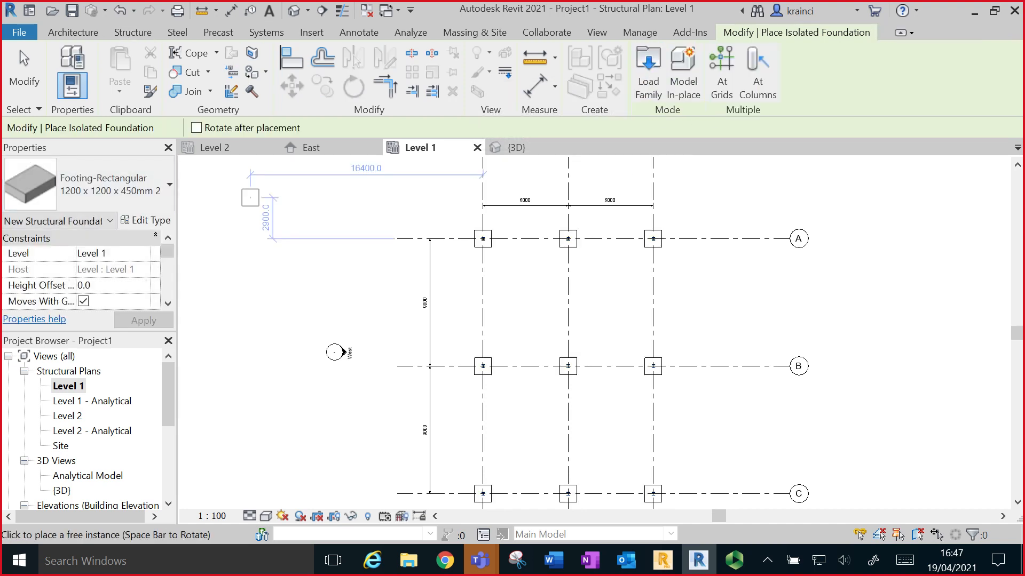
- Show the whole model in the default 3D view, end footing placement and set the visual style to Shaded
left_click(293, 10)
left_click(266, 516)
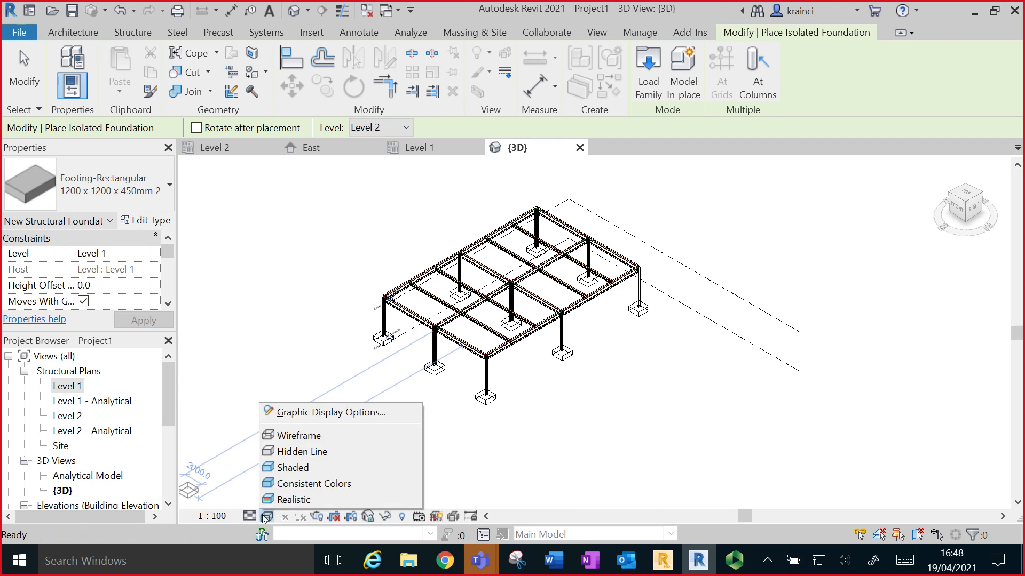
key("Escape")
key("Escape")
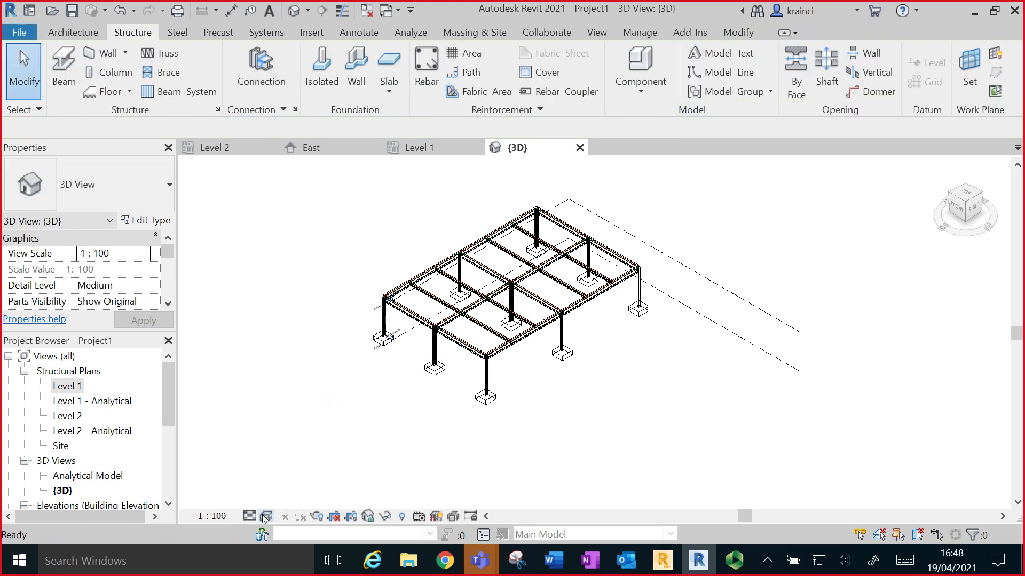
left_click(265, 516)
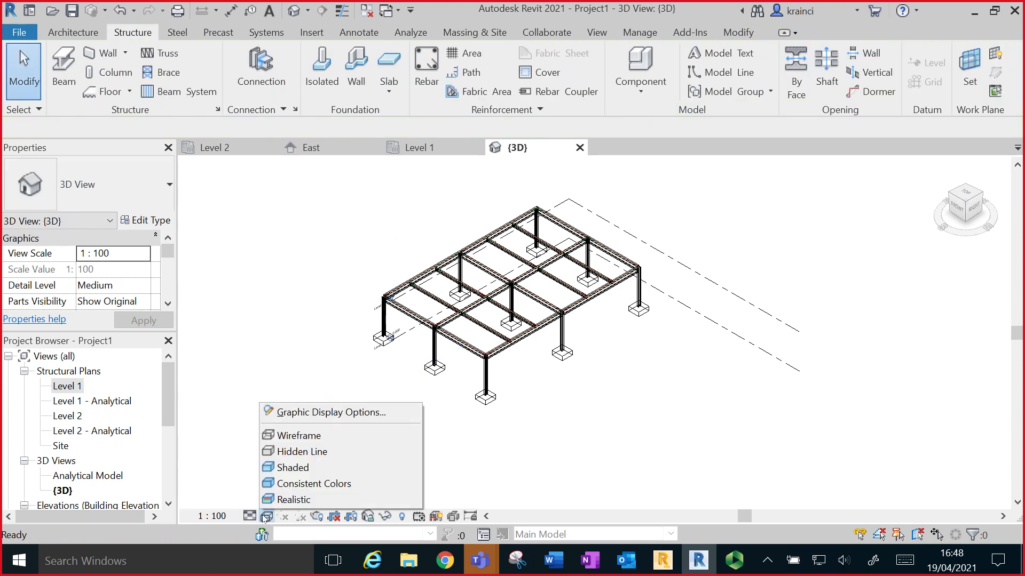
left_click(294, 467)
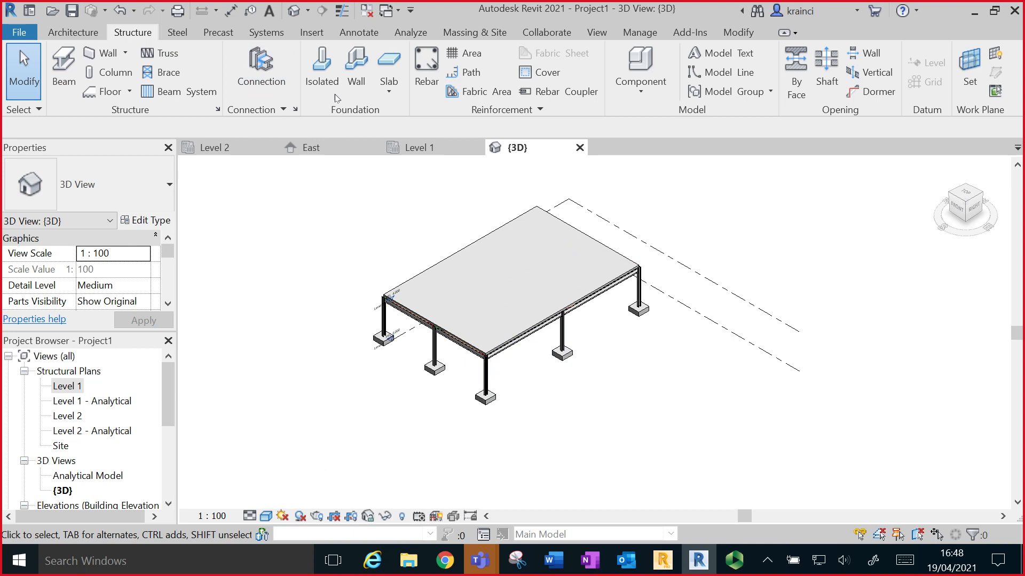
- Start a hosted area load and assign it to load case LL1 (2)
left_click(415, 33)
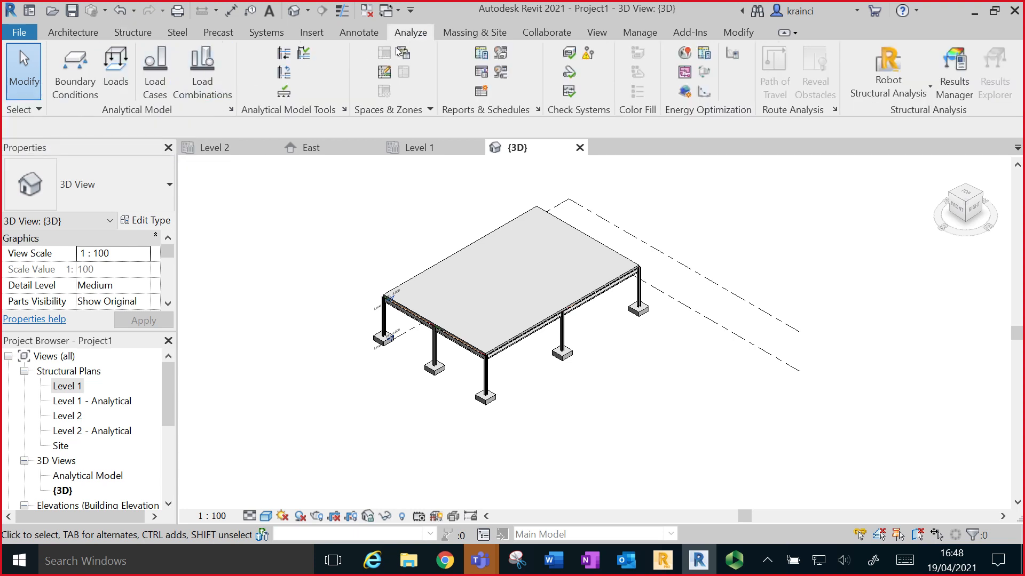
left_click(116, 76)
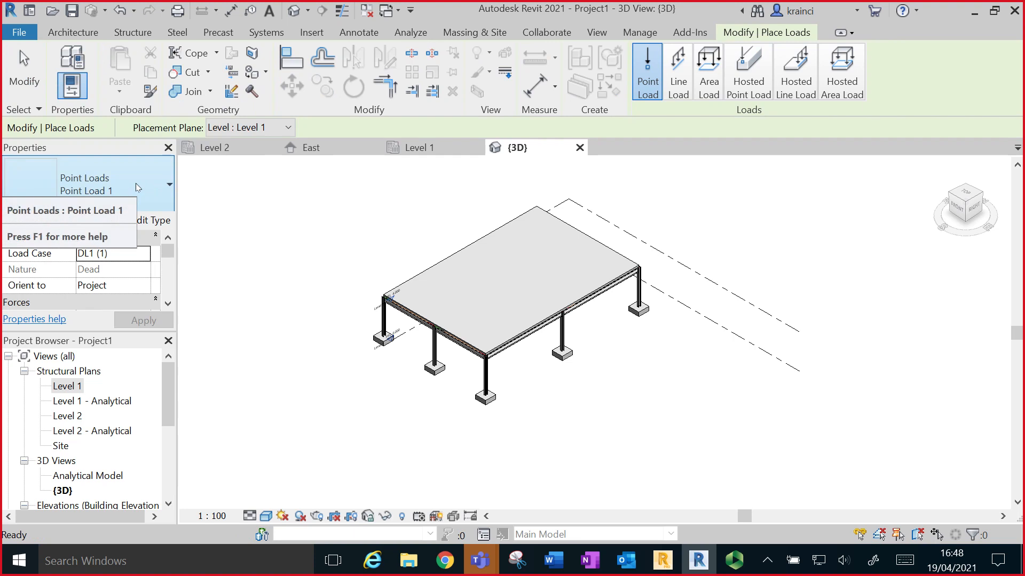
left_click(849, 79)
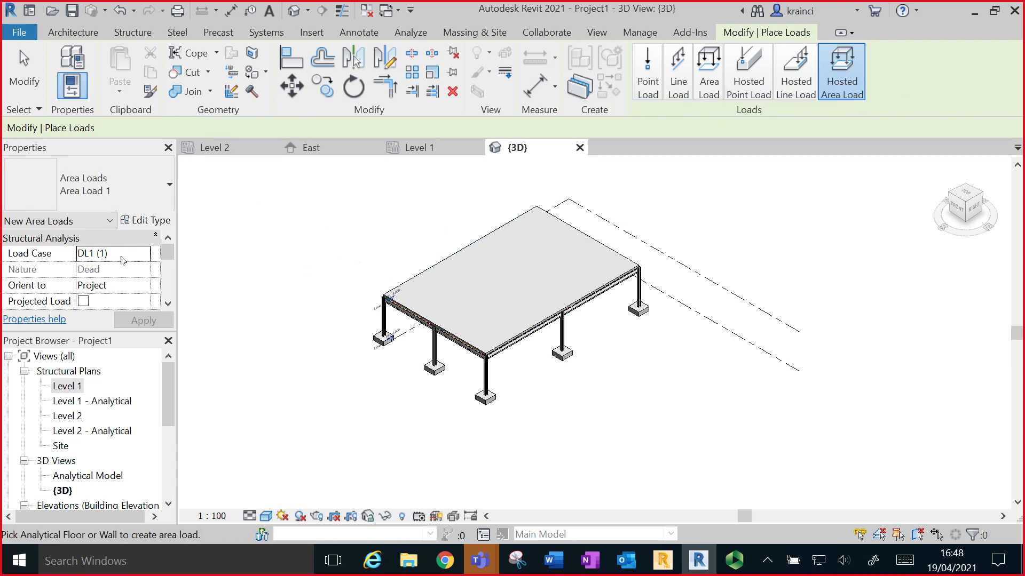
left_click(141, 257)
left_click(142, 255)
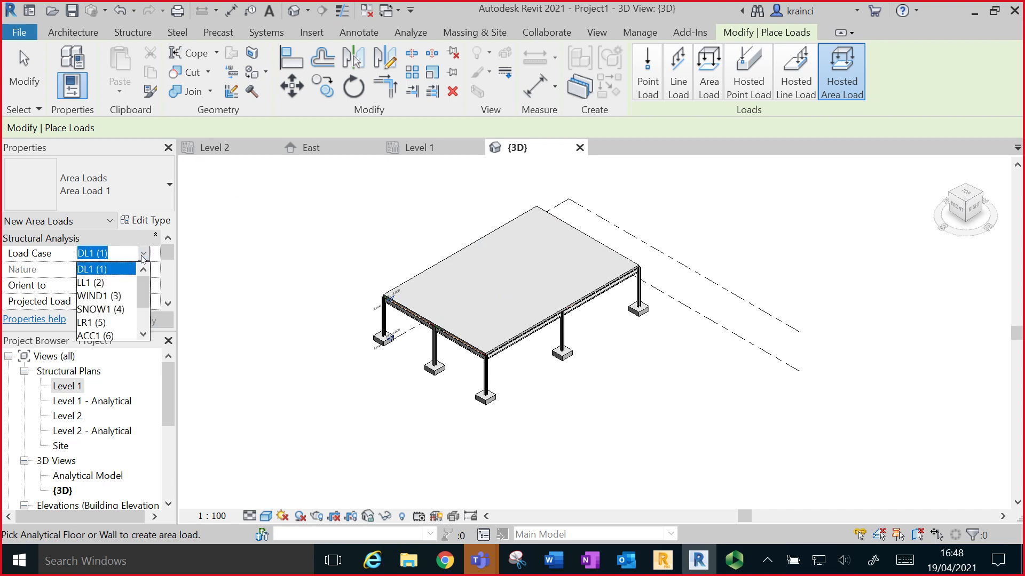
left_click(109, 290)
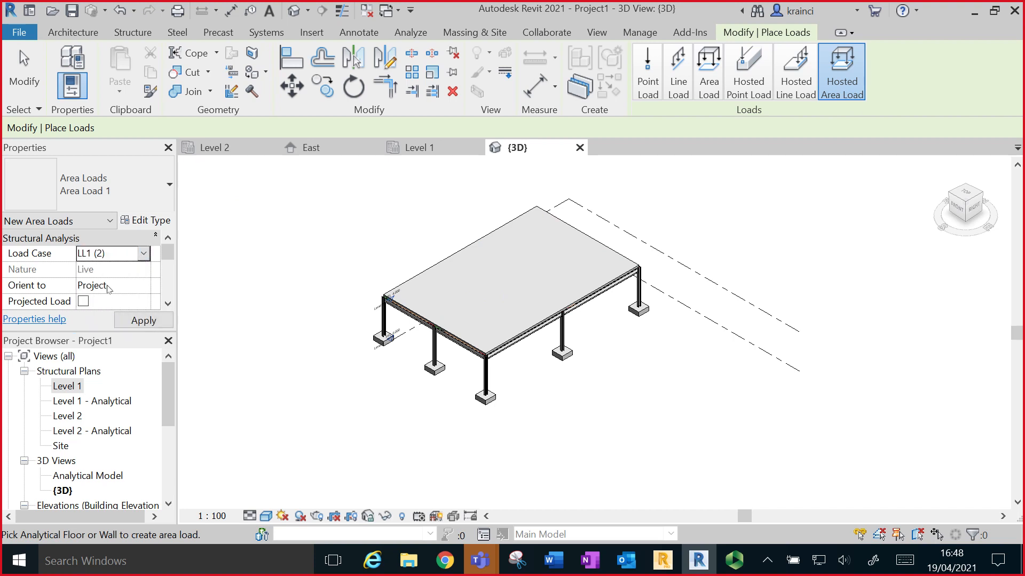
- Set the area load's Fz 1 to -3.00 kN/m² and apply it to the Level 2 slab
scroll(122, 293, "down", 1)
scroll(122, 295, "down", 1)
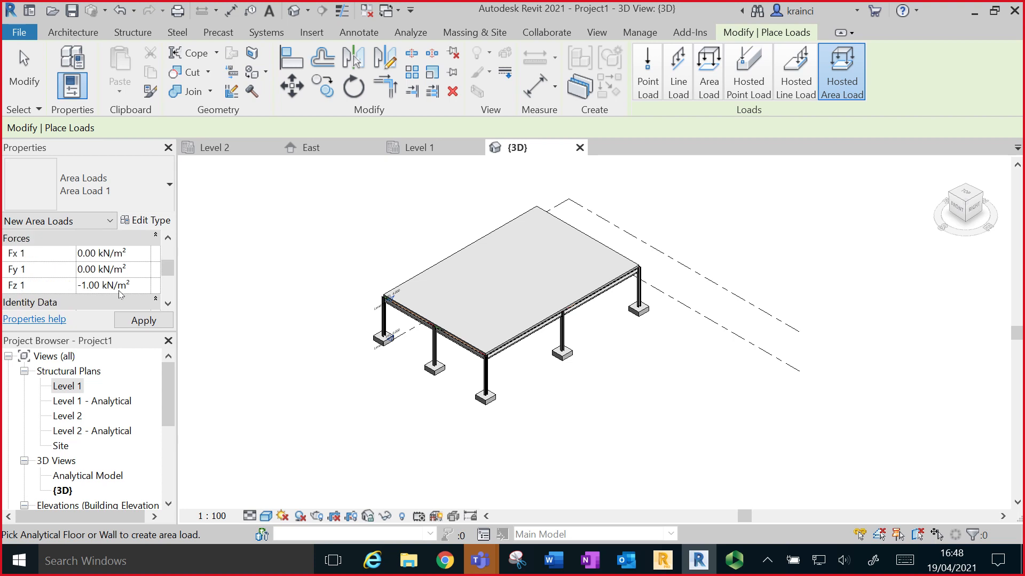
left_click(87, 289)
key("BackSpace")
type("3")
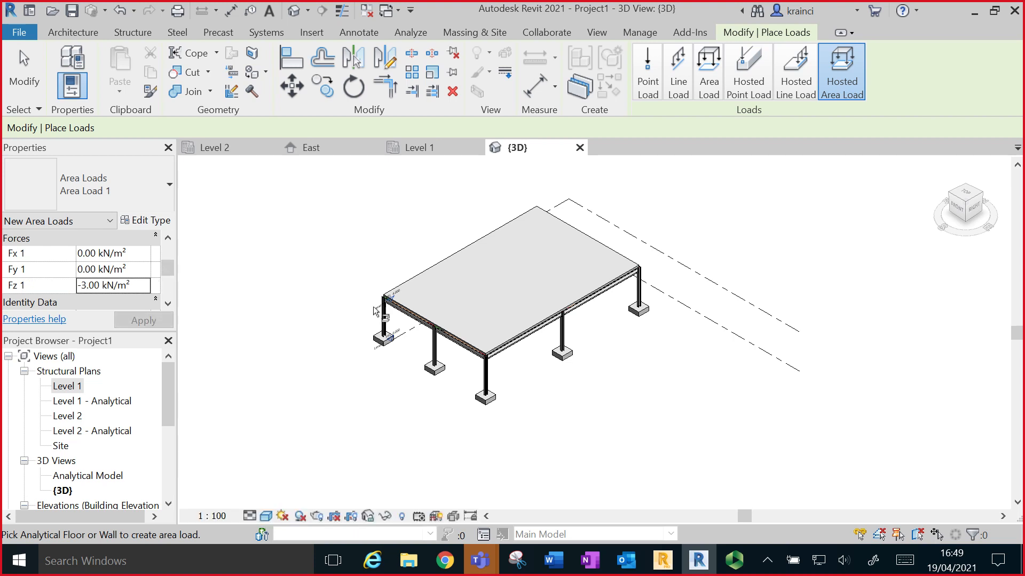
left_click(414, 320)
scroll(167, 272, "up", 3)
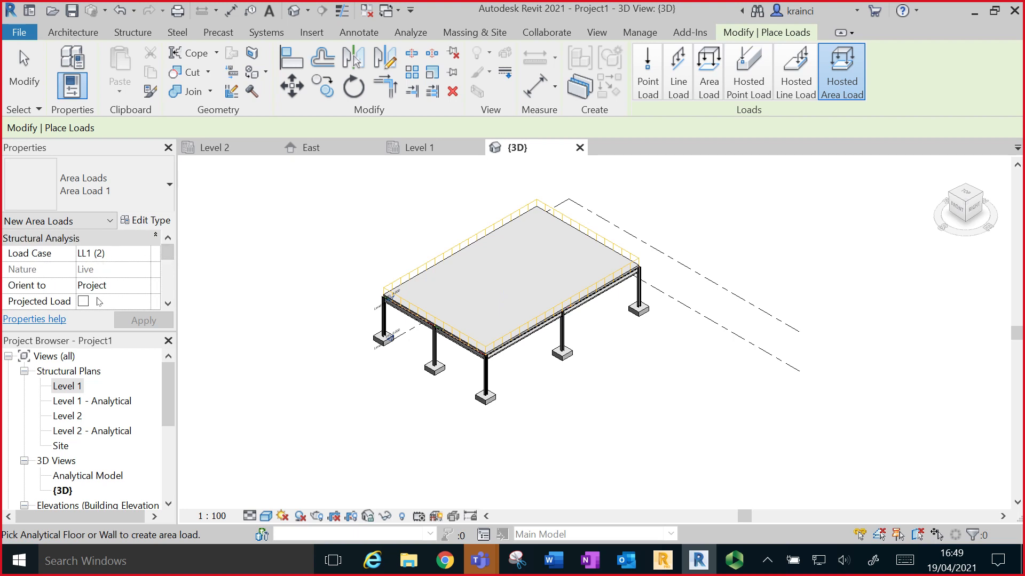
scroll(166, 291, "down", 1)
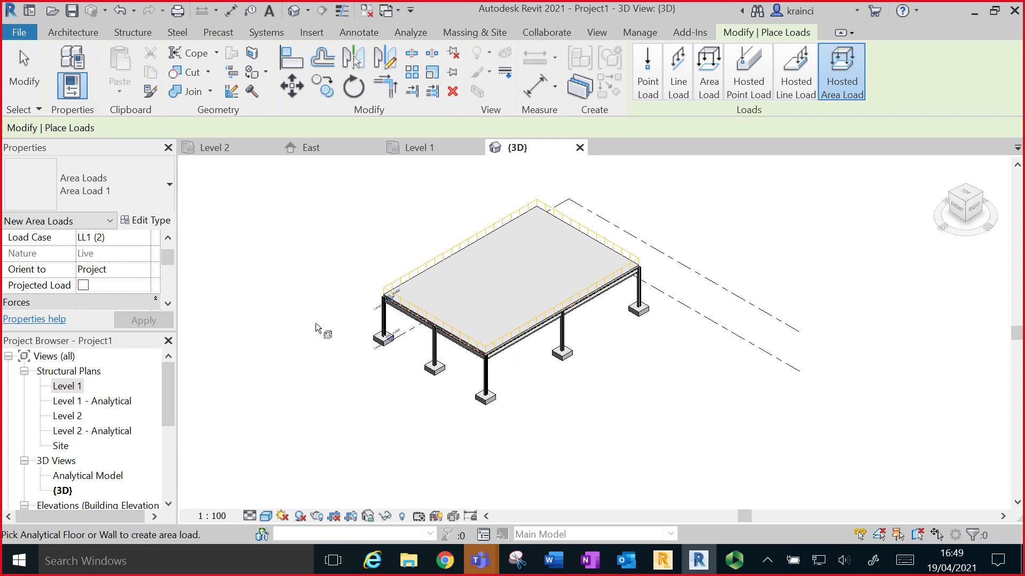
key("Escape")
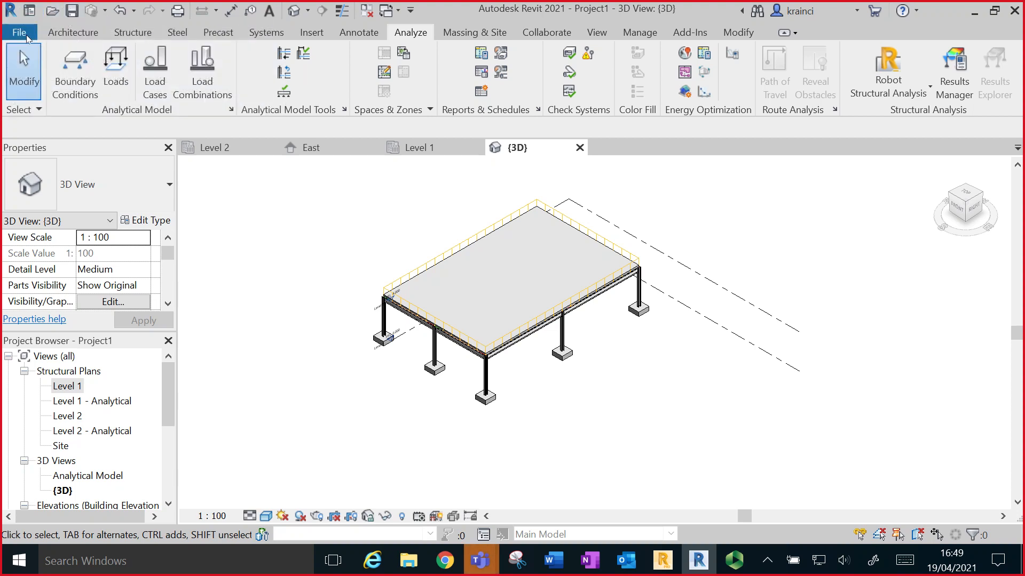
- Save the project in the Downloads folder under the file name transfer
left_click(26, 37)
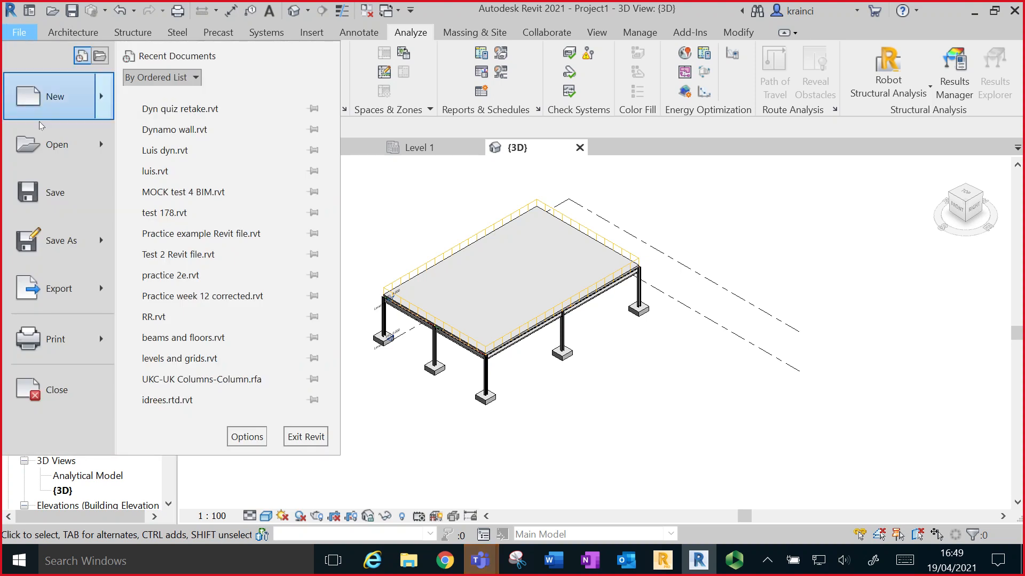
mouse_move(33, 235)
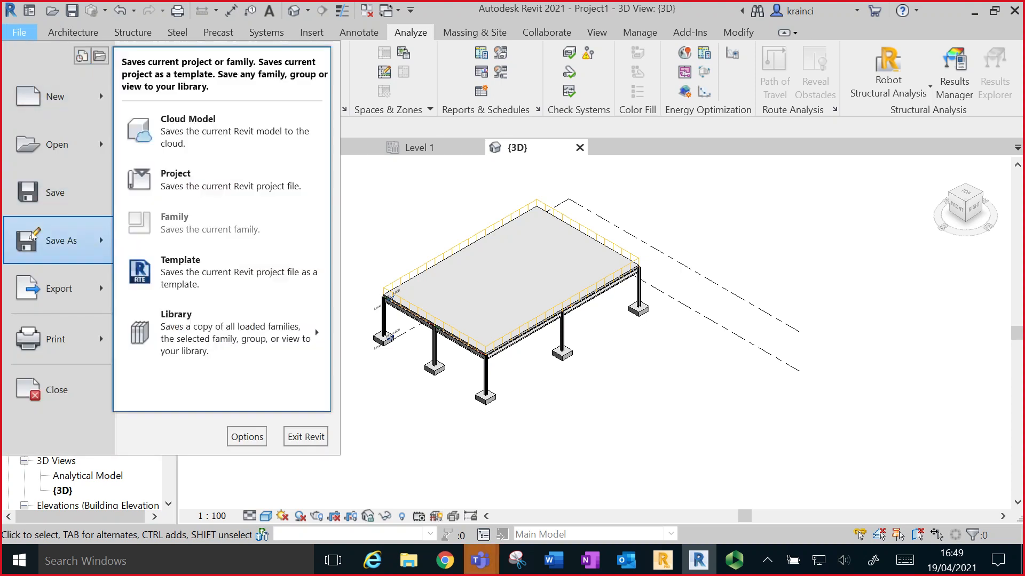
left_click(180, 180)
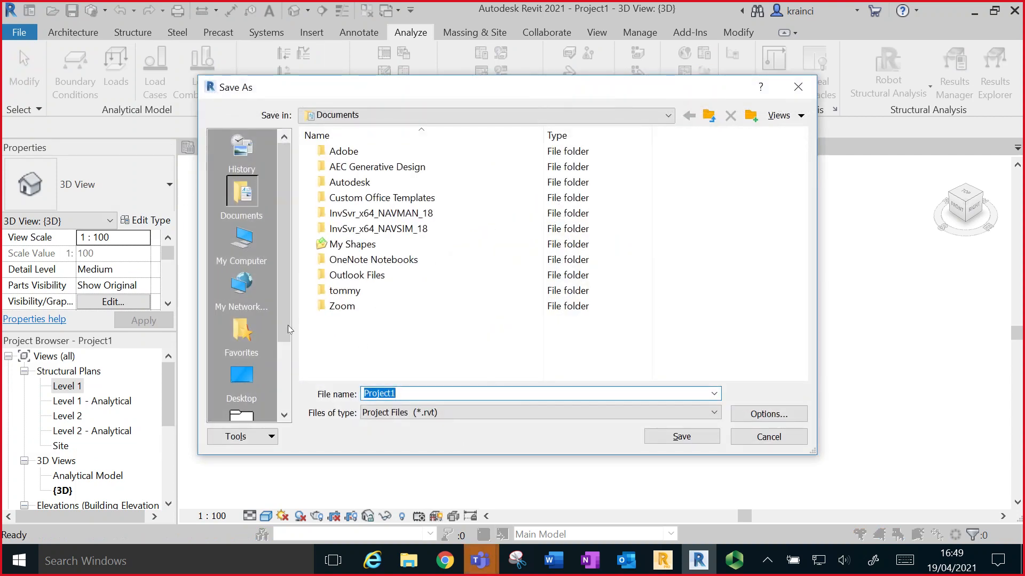
left_click(242, 249)
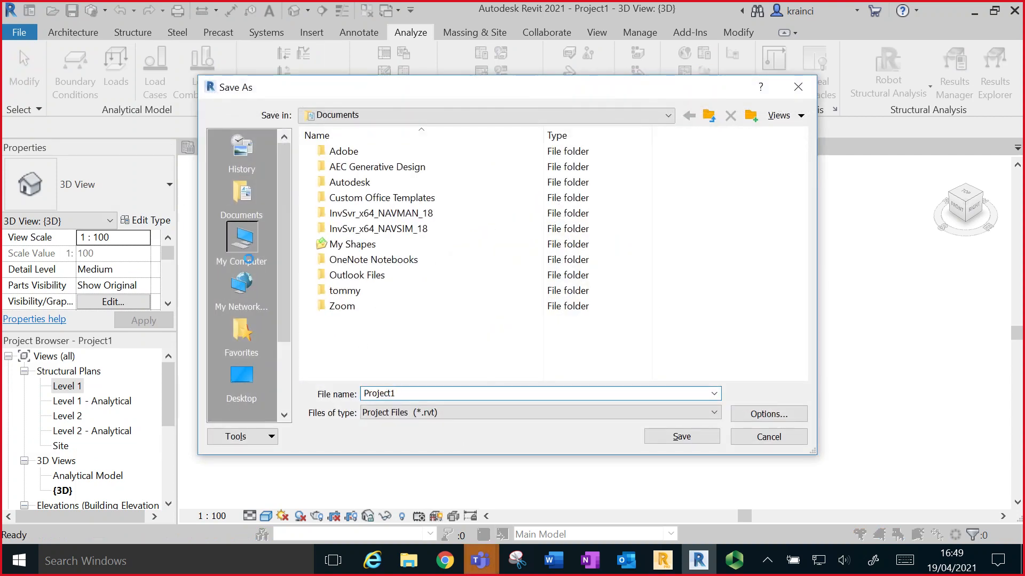
left_click(373, 200)
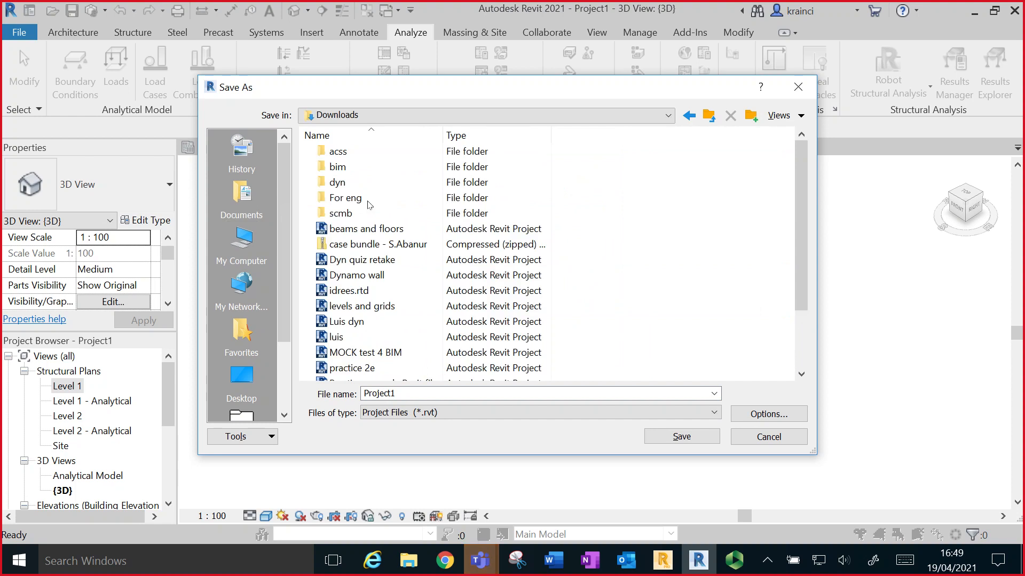
double_click(381, 394)
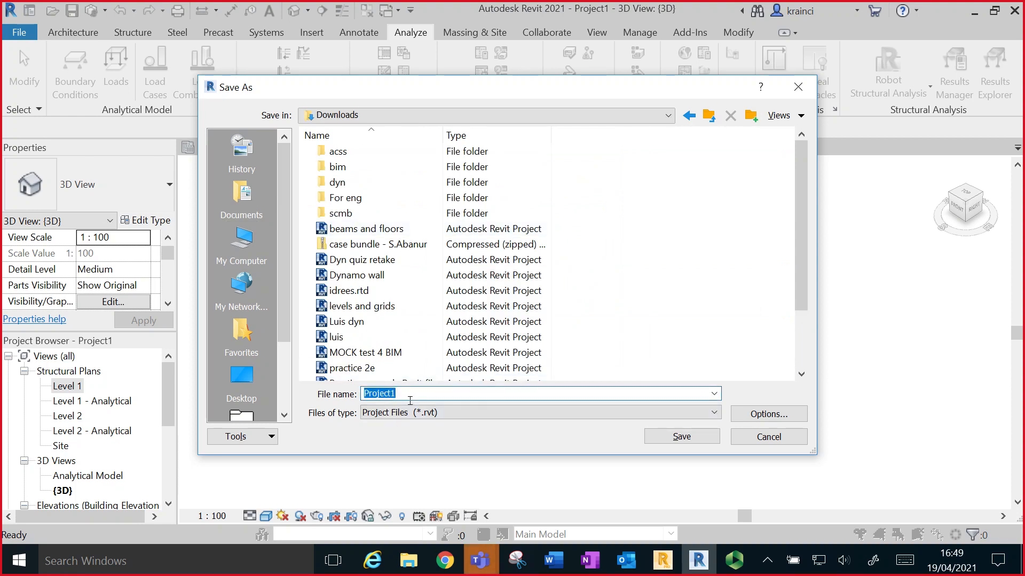
type("tran")
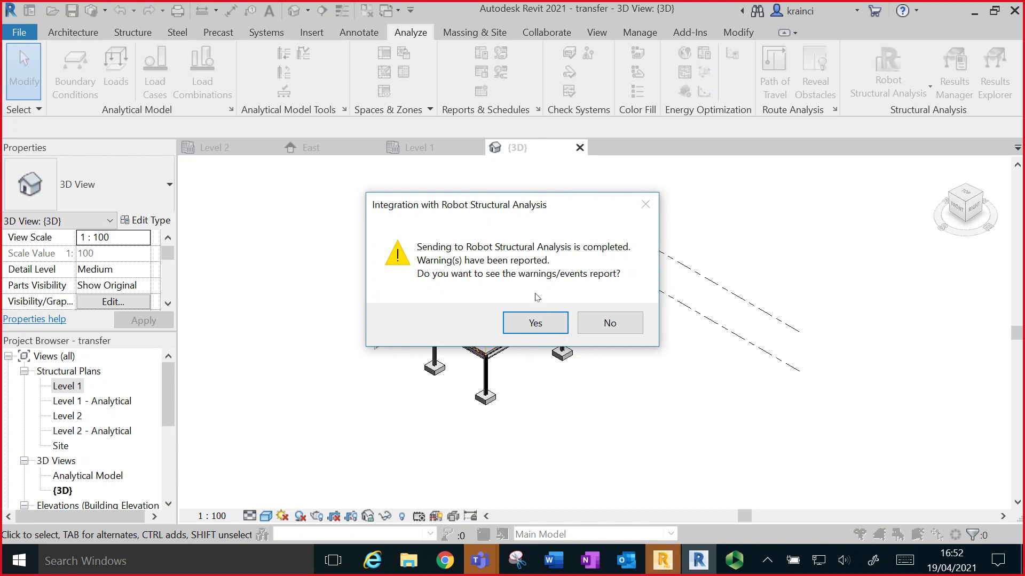
- Open the report of the transfer to Robot Structural Analysis and examine its warnings and messages
left_click(525, 324)
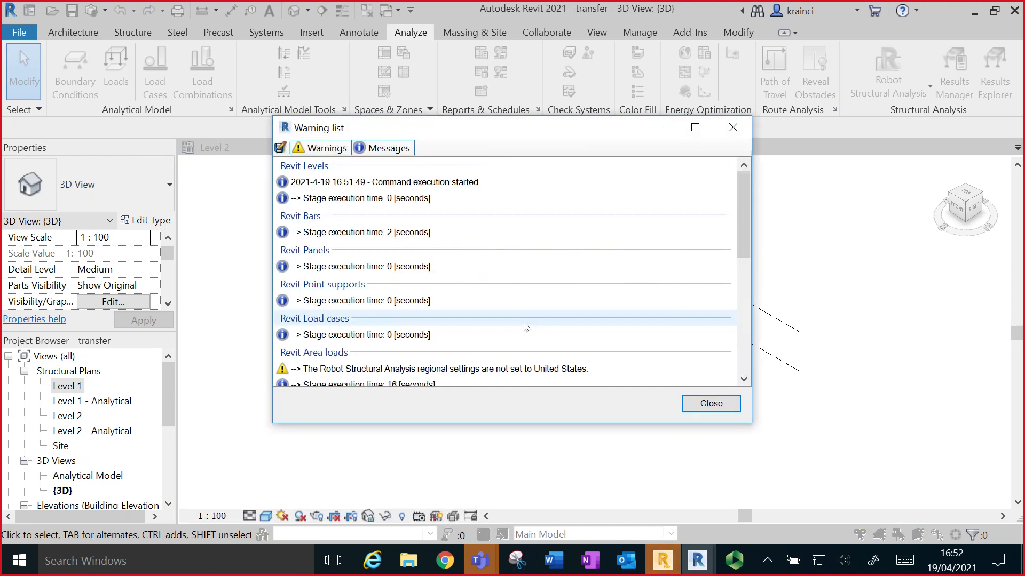
scroll(446, 214, "down", 2)
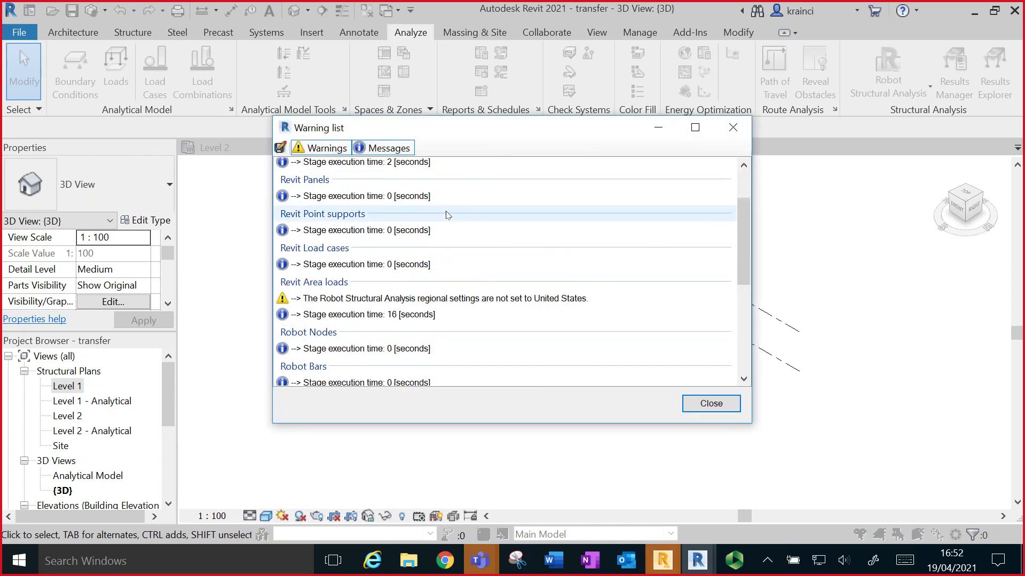
scroll(448, 215, "down", 3)
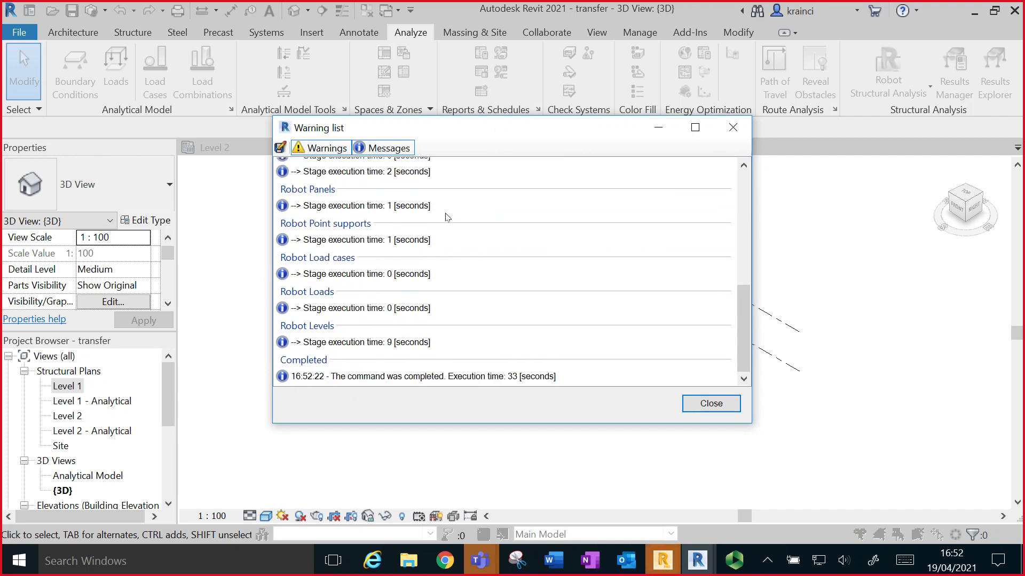
scroll(458, 262, "up", 5)
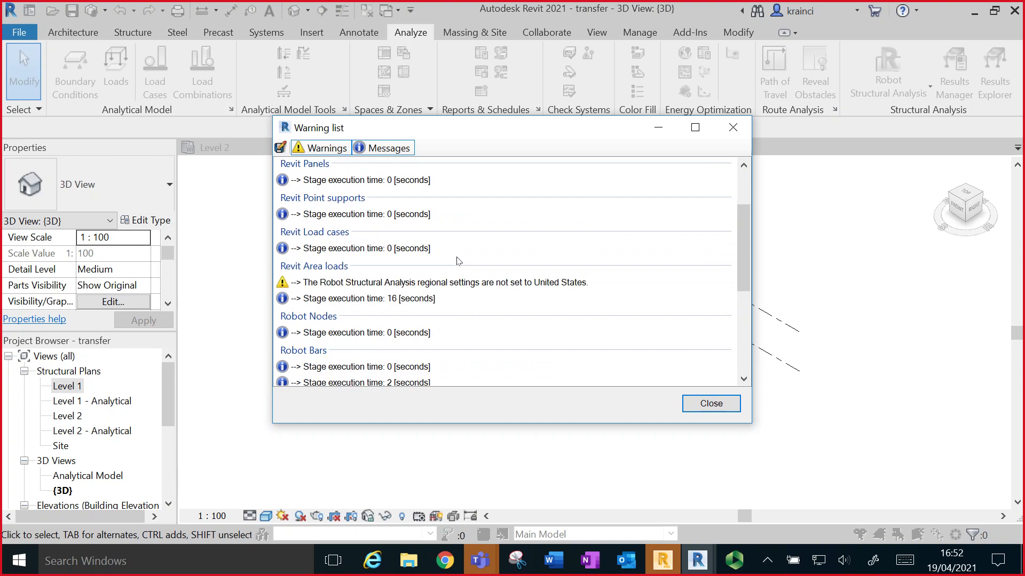
scroll(457, 261, "up", 3)
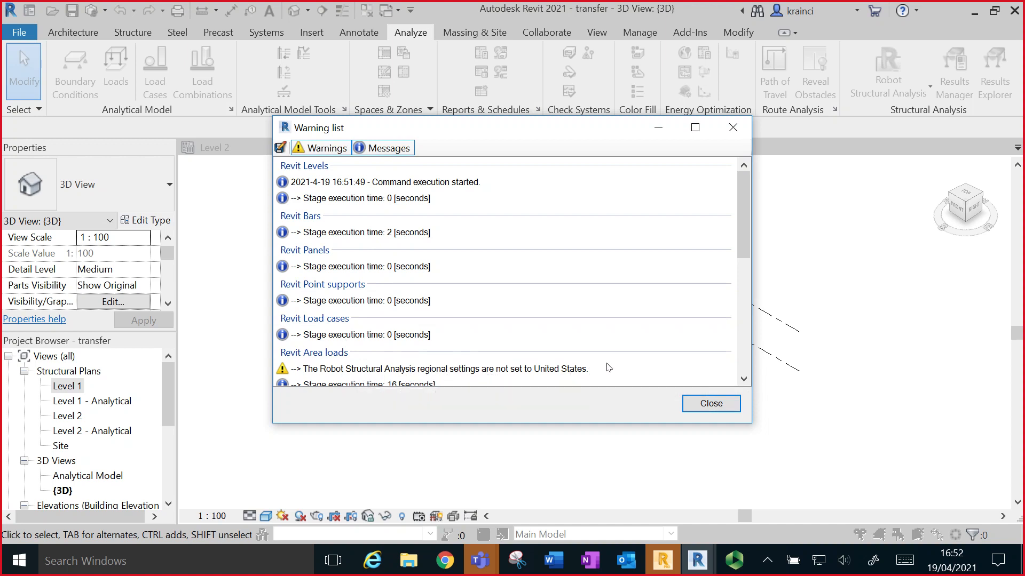
- Read through the rest of the Robot transfer report and close it
scroll(609, 368, "down", 2)
scroll(608, 367, "down", 4)
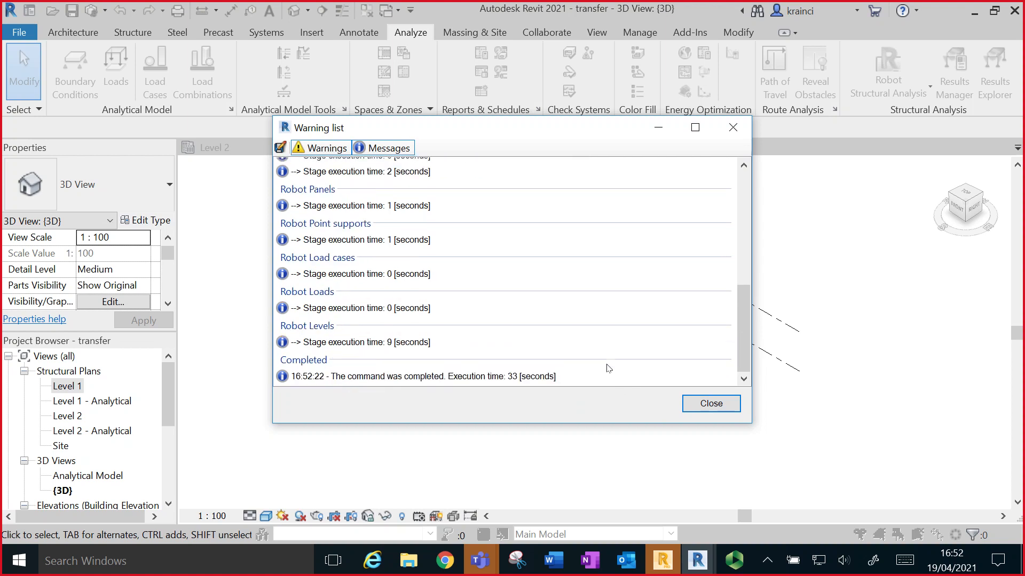
scroll(611, 368, "up", 8)
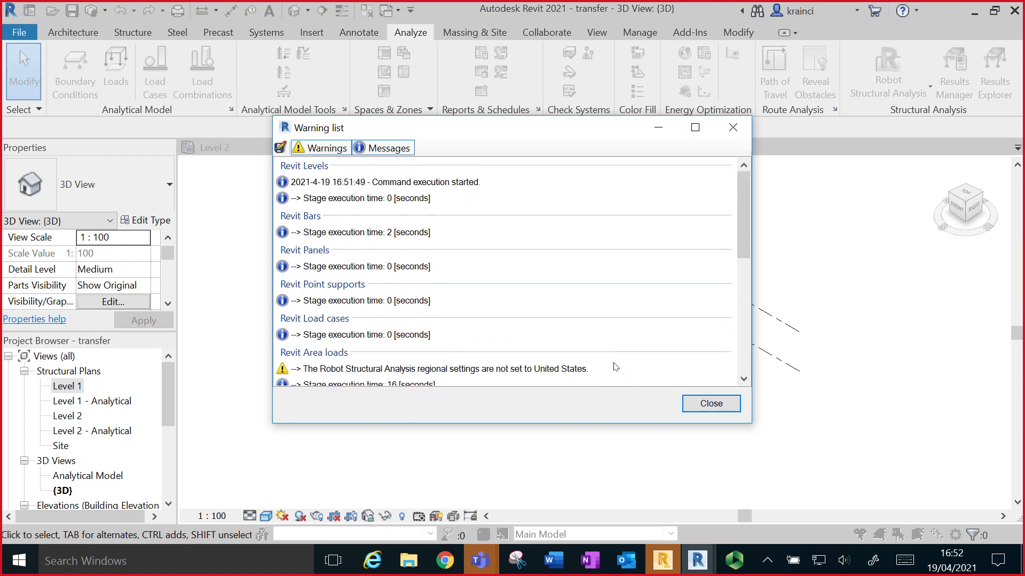
left_click(714, 404)
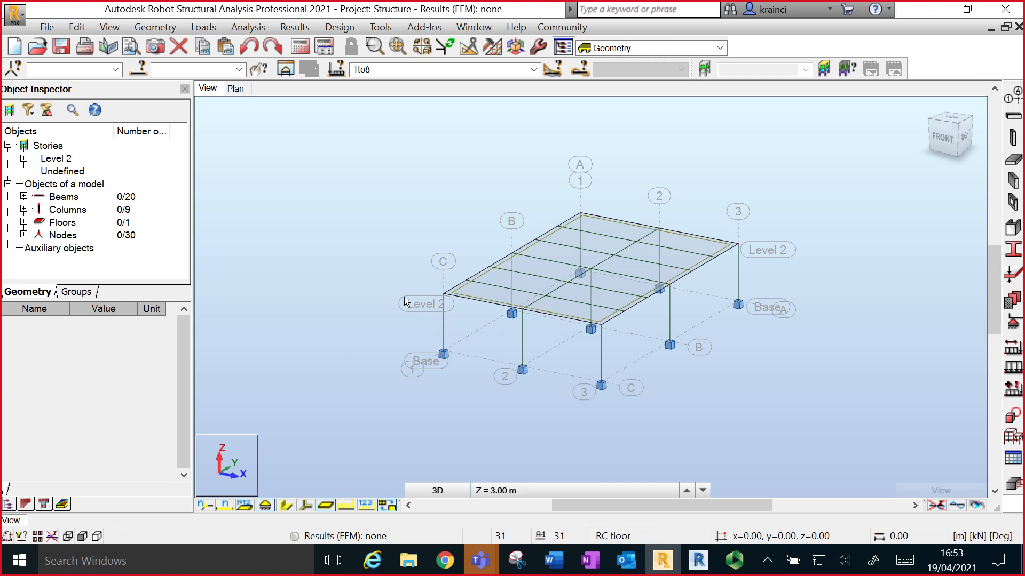
- In Robot Structural Analysis, use the Geometry layout and examine the transferred beams in the Object Inspector
left_click(719, 49)
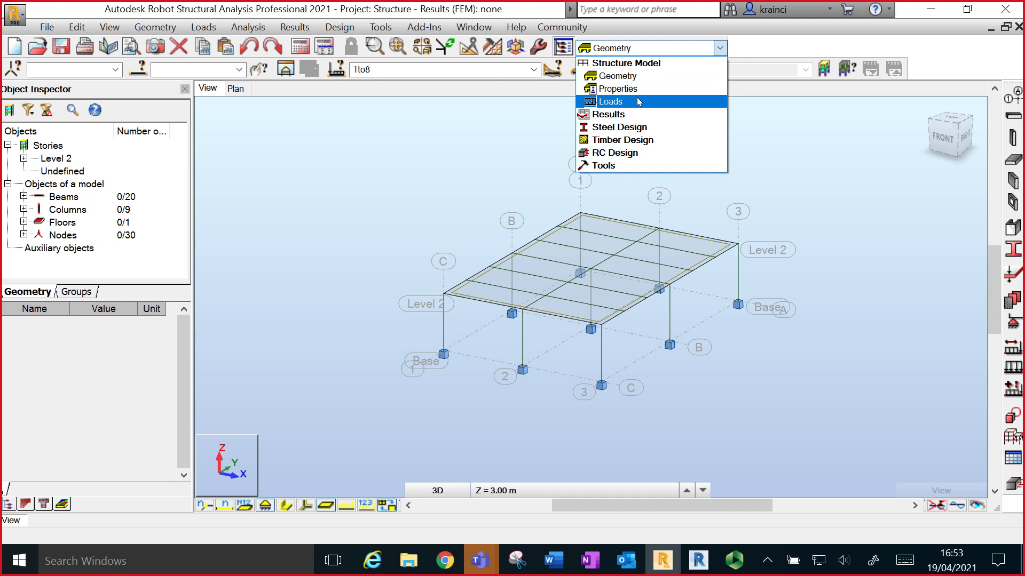
left_click(643, 80)
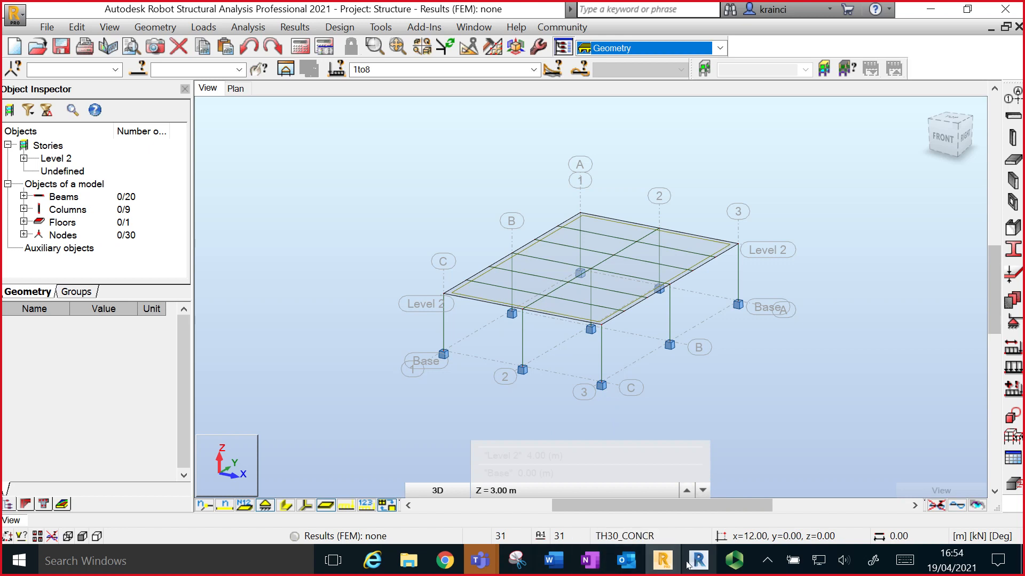
mouse_move(691, 565)
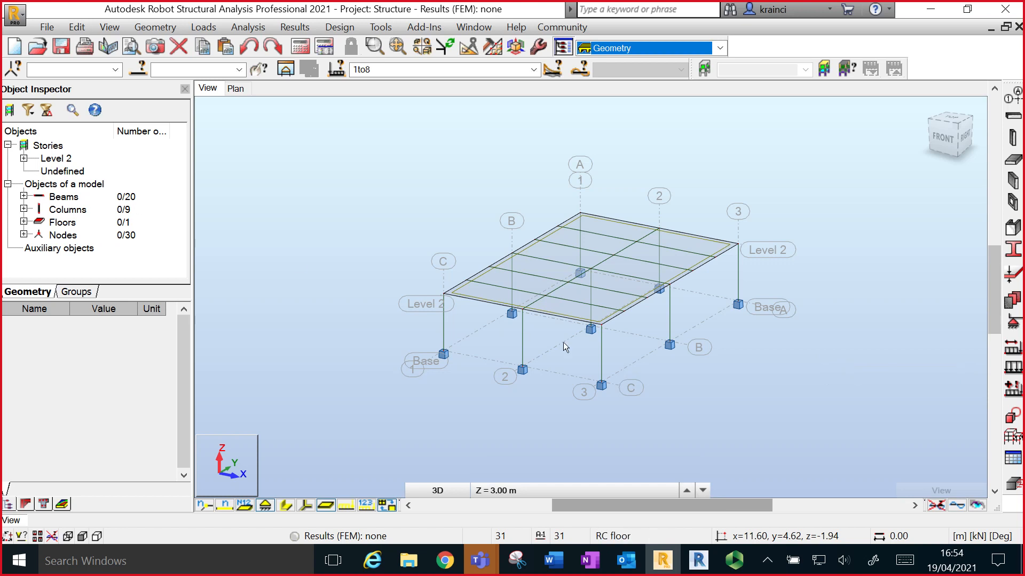
left_click(24, 196)
scroll(97, 243, "down", 1)
scroll(98, 243, "down", 4)
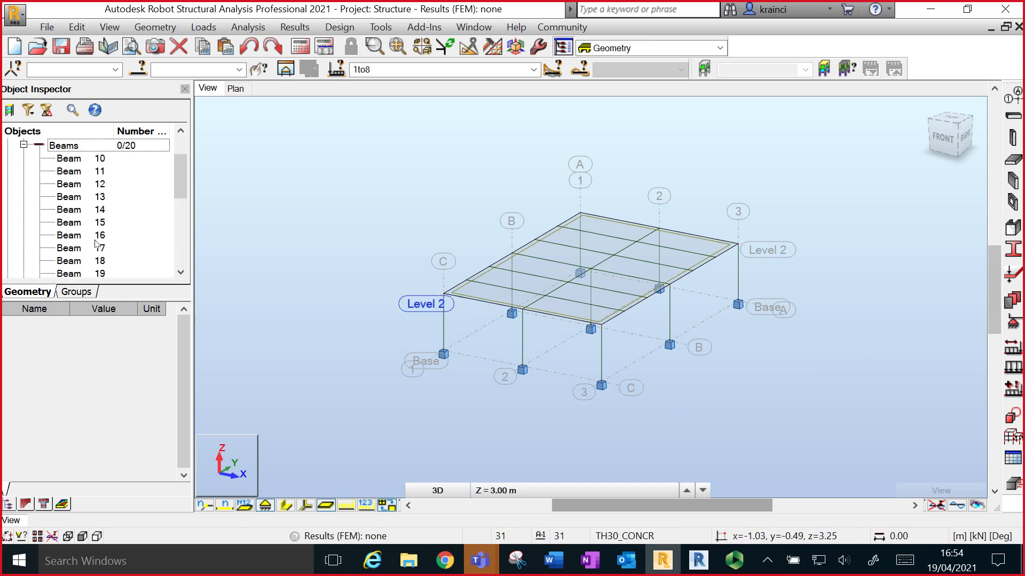
scroll(97, 243, "up", 5)
left_click(24, 197)
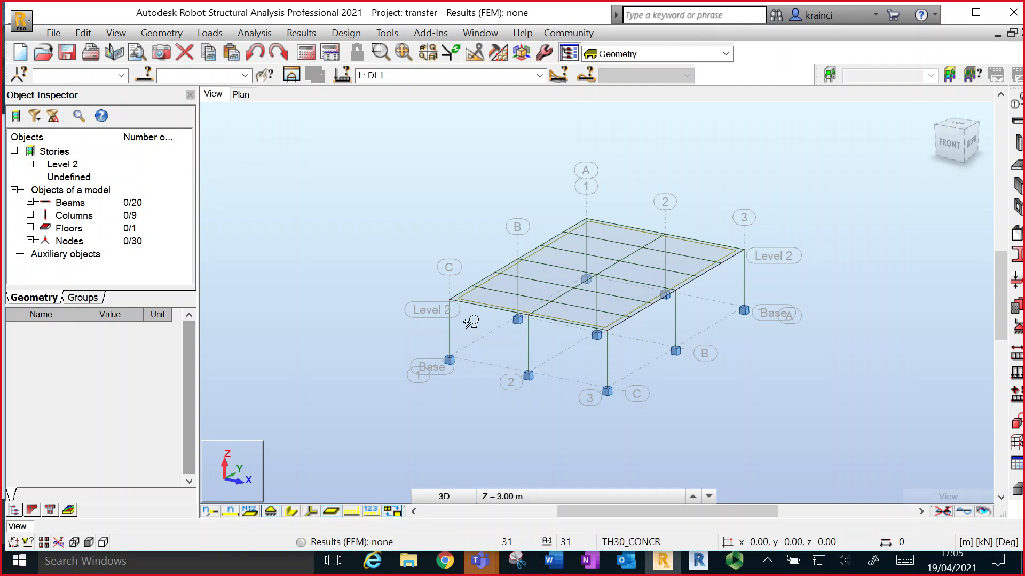
- Switch to the Loads layout and delete the load cases WIND1, SNOW1, LR1, ACC1, TEMP1 and SEIS1
left_click(725, 54)
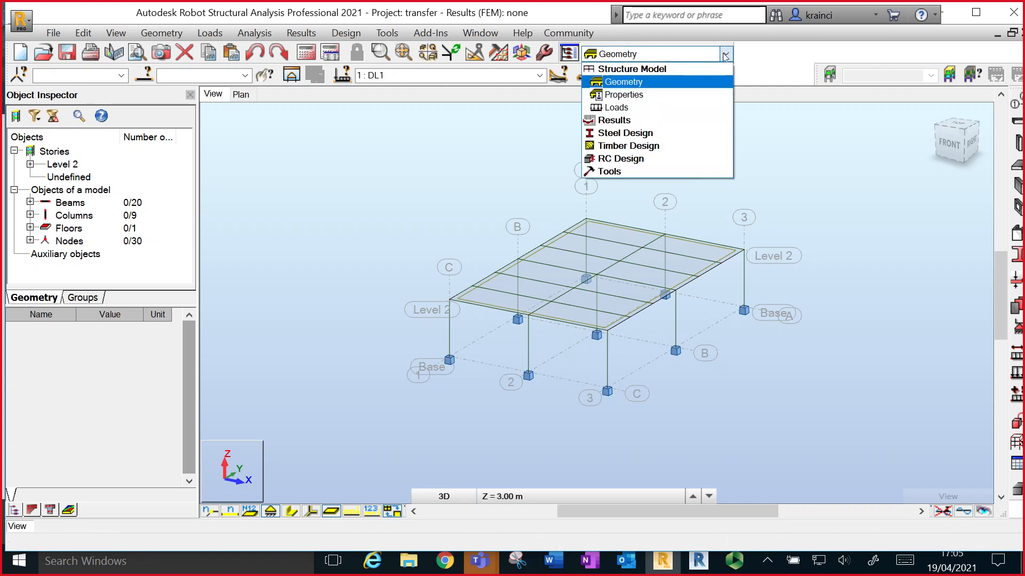
left_click(628, 104)
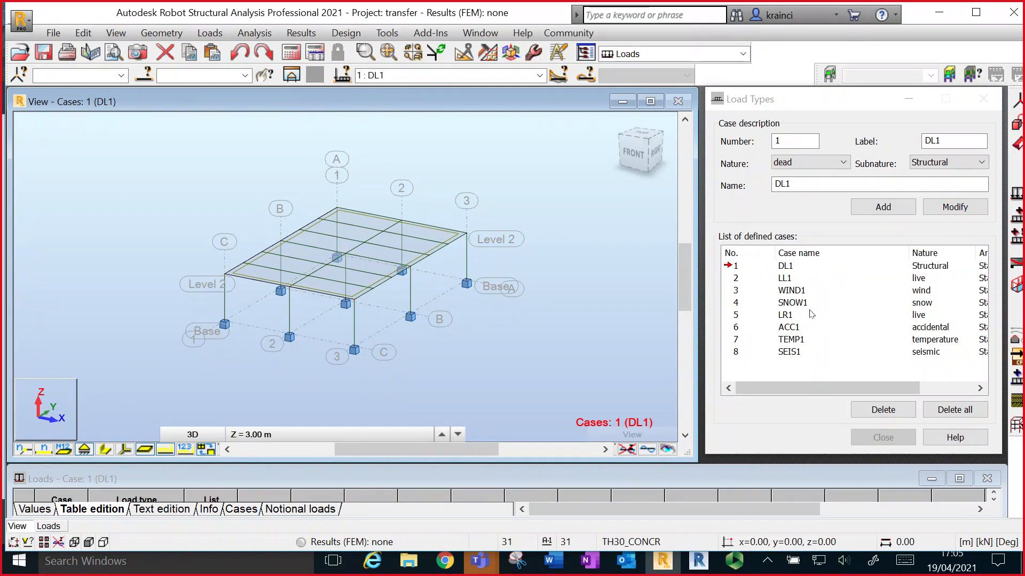
left_click(733, 291)
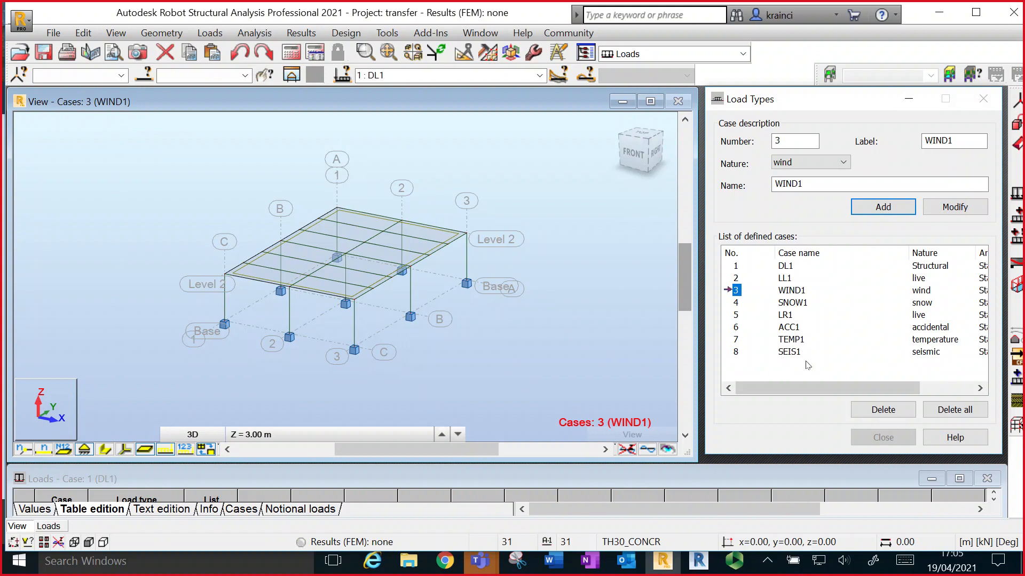
left_click(873, 409)
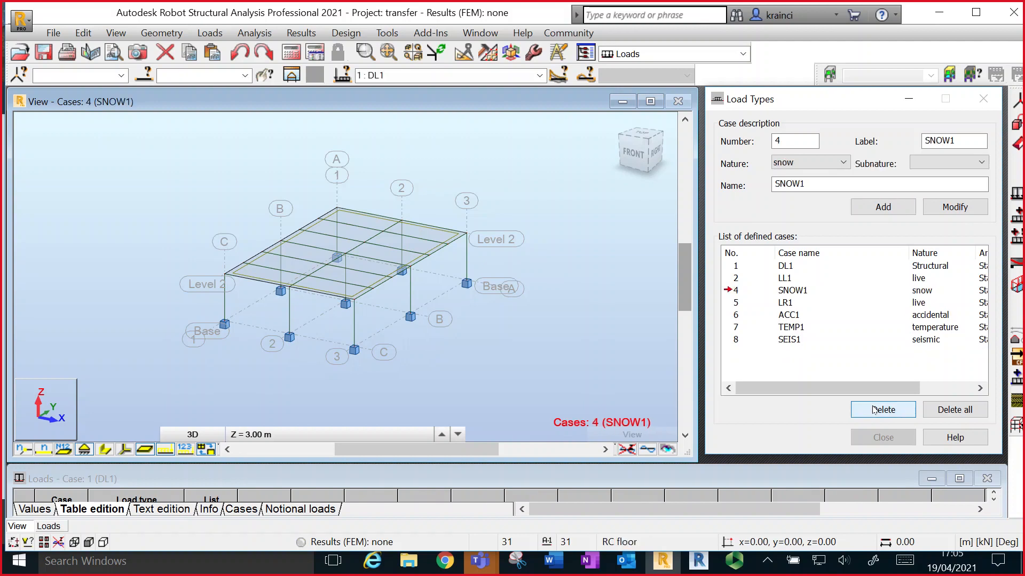
left_click(873, 410)
left_click(875, 410)
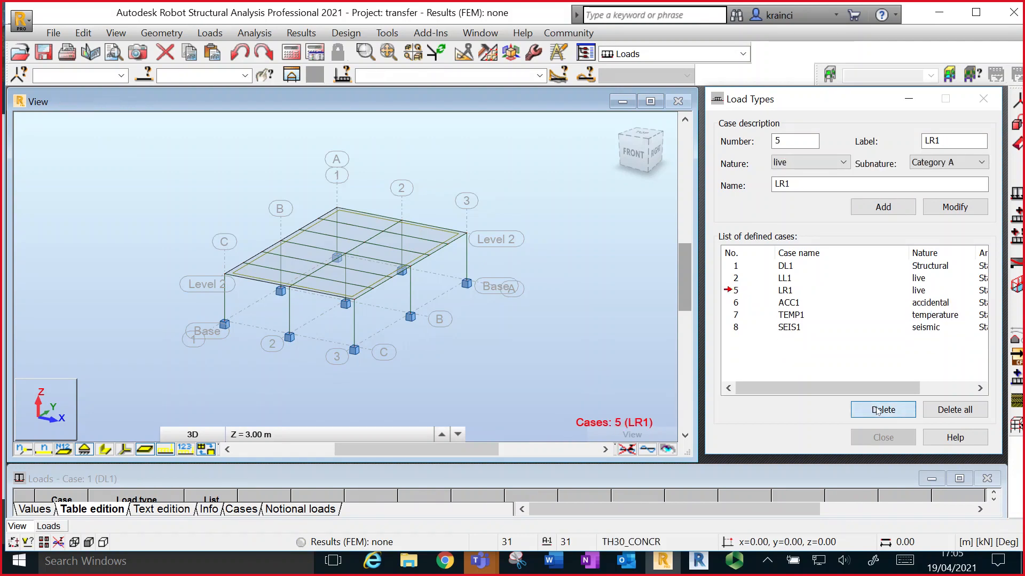
left_click(878, 410)
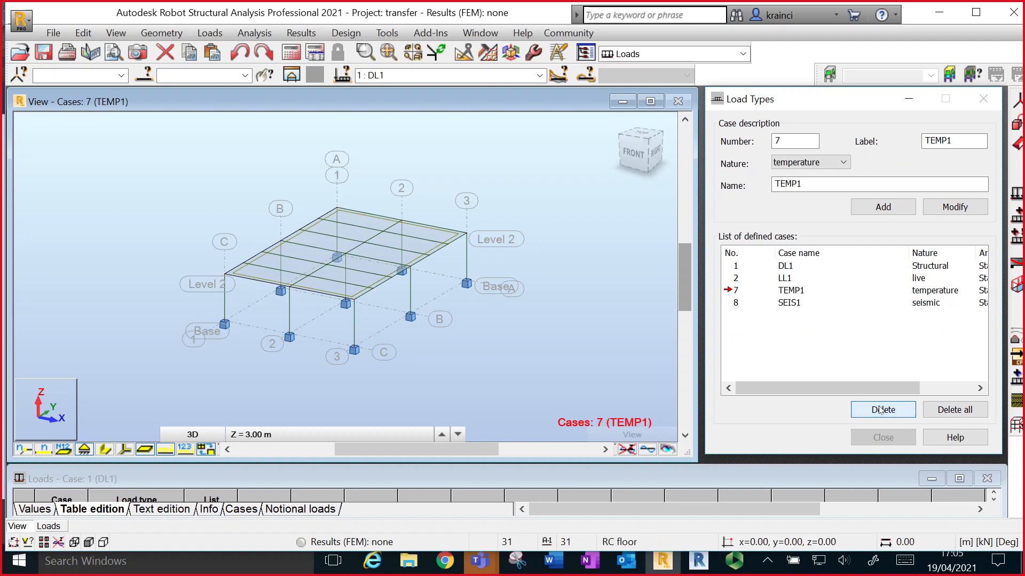
left_click(880, 410)
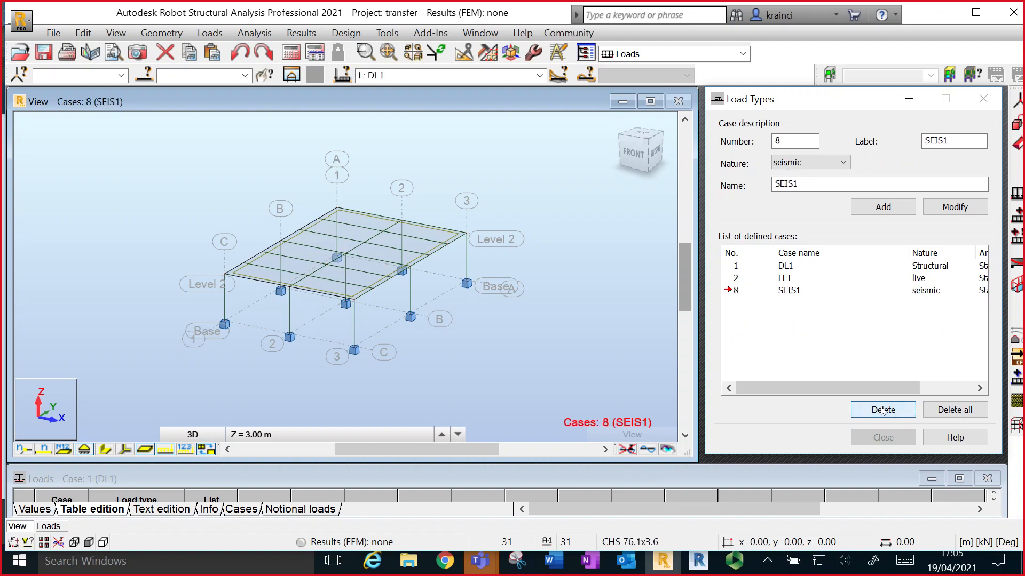
left_click(883, 410)
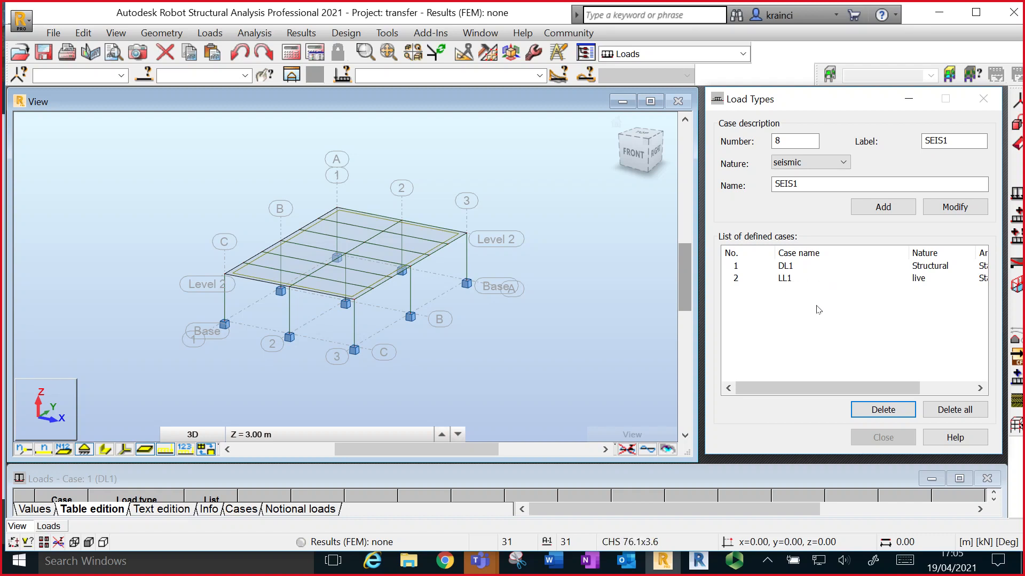
- Create a ULS load combination with number 3 and the name COMB1
left_click(1016, 220)
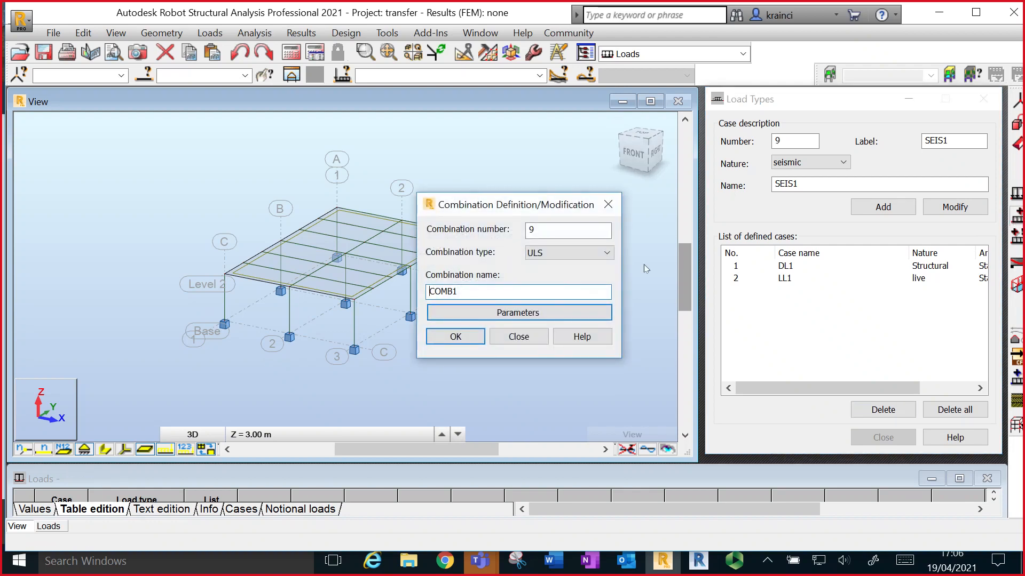
left_click(556, 237)
key("BackSpace")
type("3")
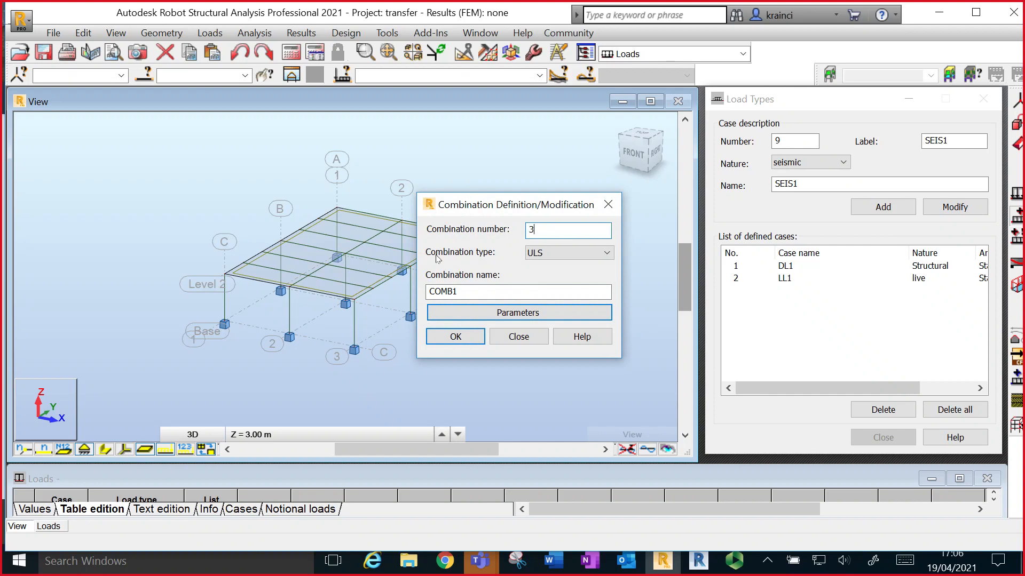
left_click(447, 337)
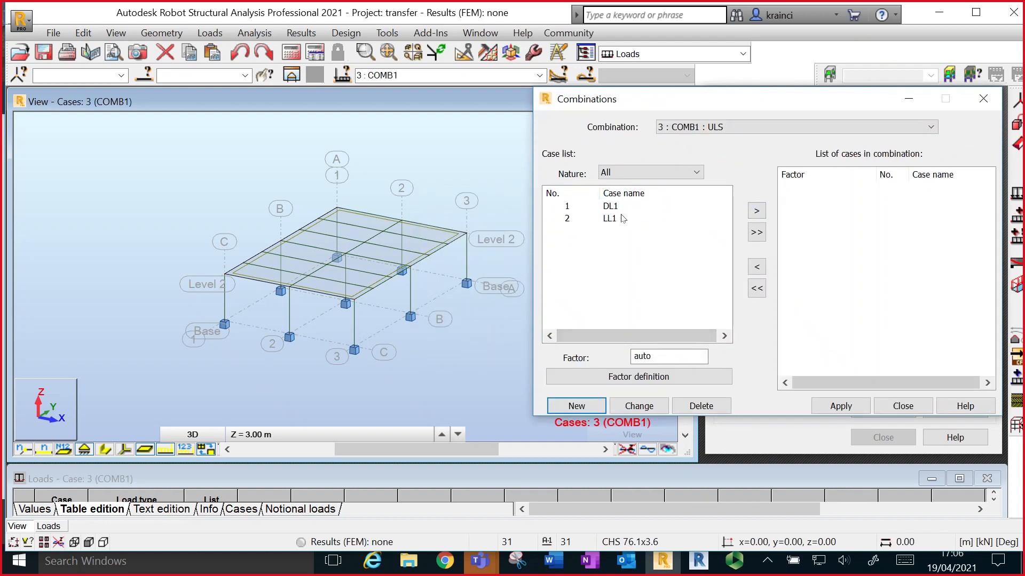
- Add load case DL1 to combination COMB1 with a factor of 1.35
left_click(571, 207)
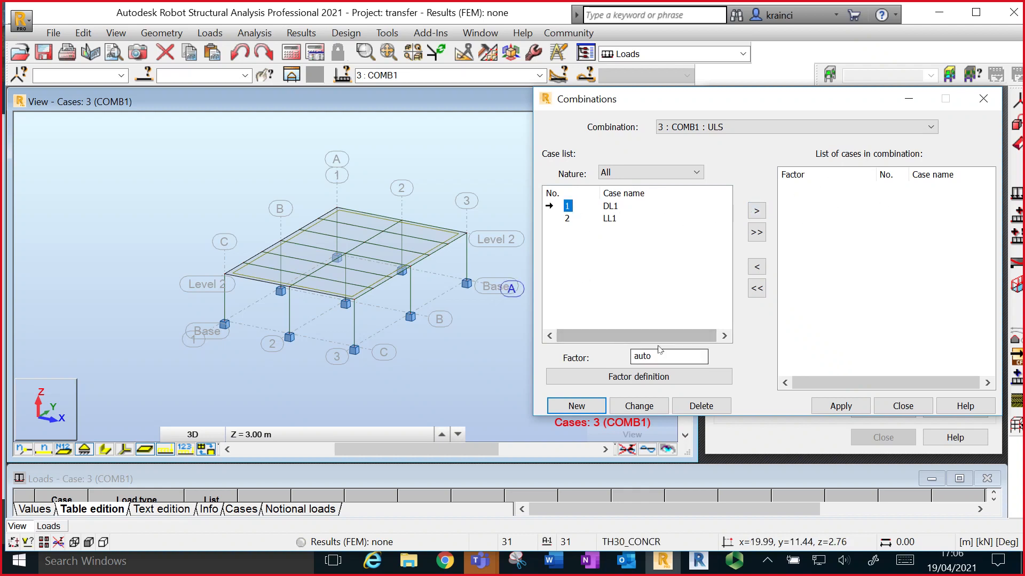
left_click(672, 361)
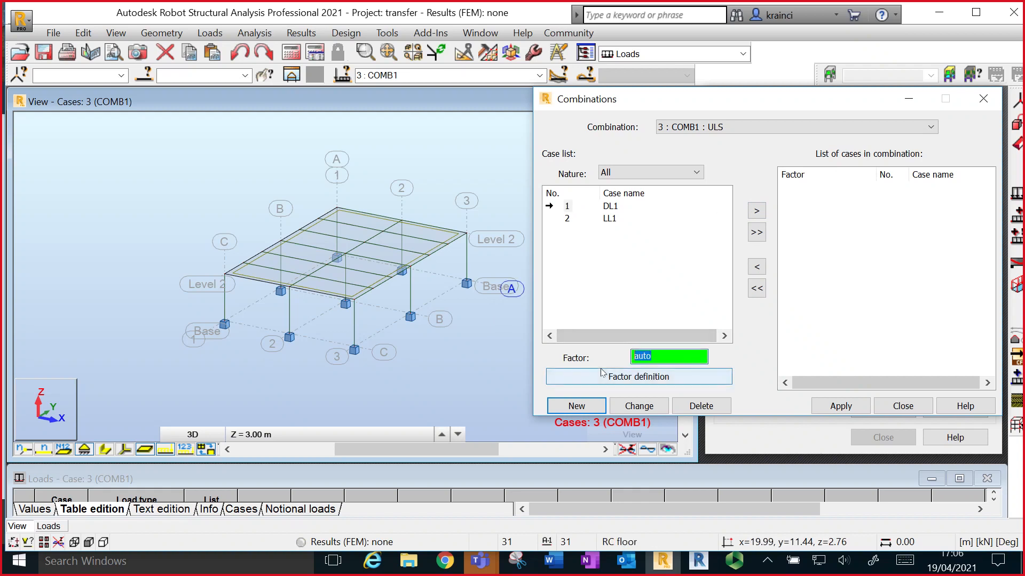
type("1.35")
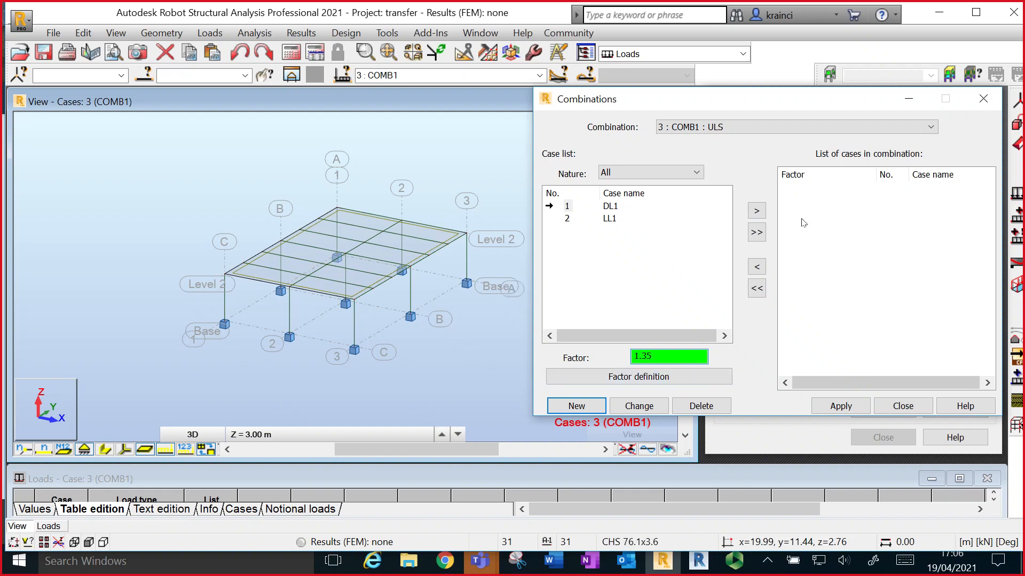
left_click(756, 211)
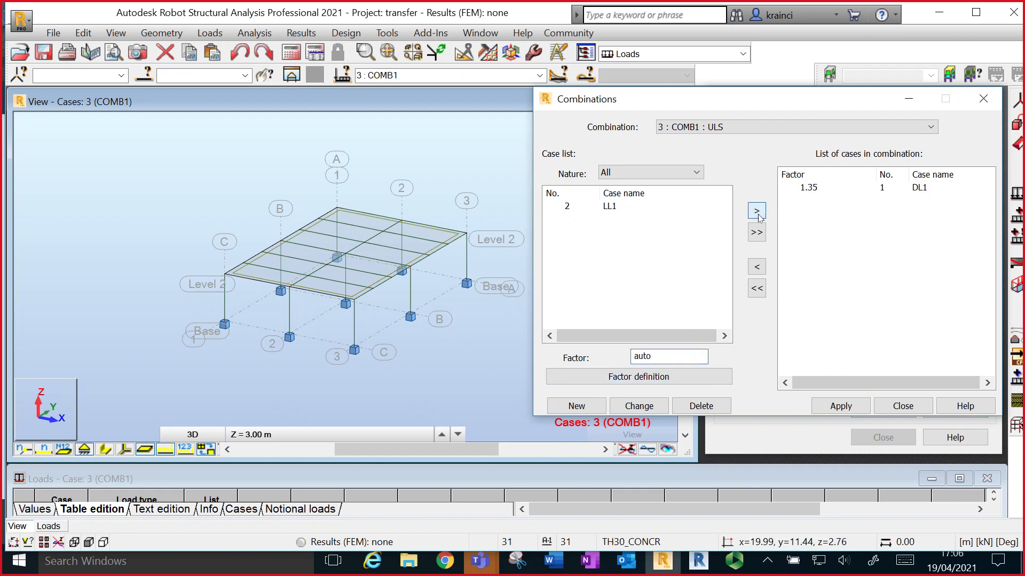
- Add load case LL1 to COMB1 with a factor of 1.5, then apply the combination and close its definition
left_click(567, 206)
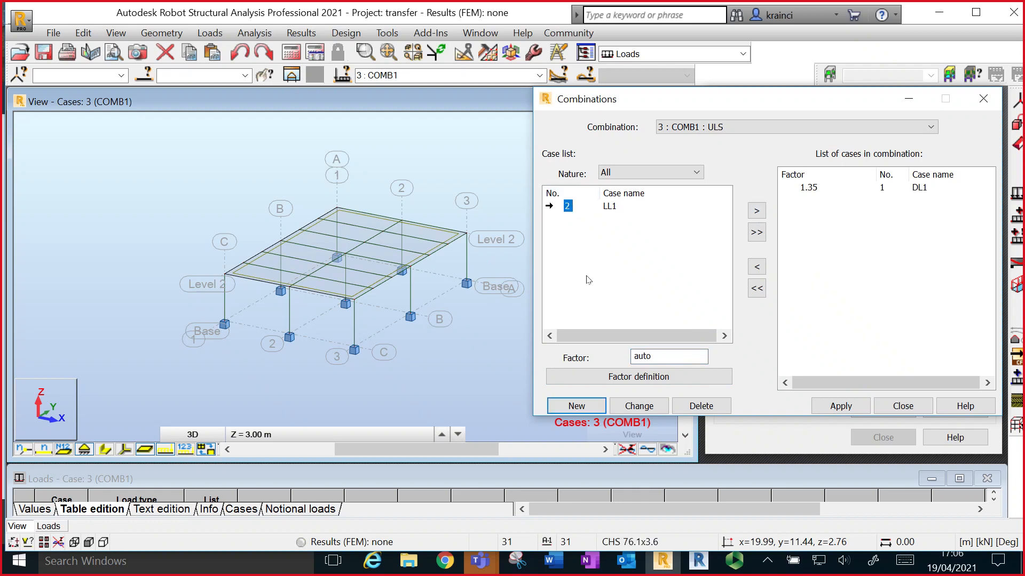
double_click(641, 353)
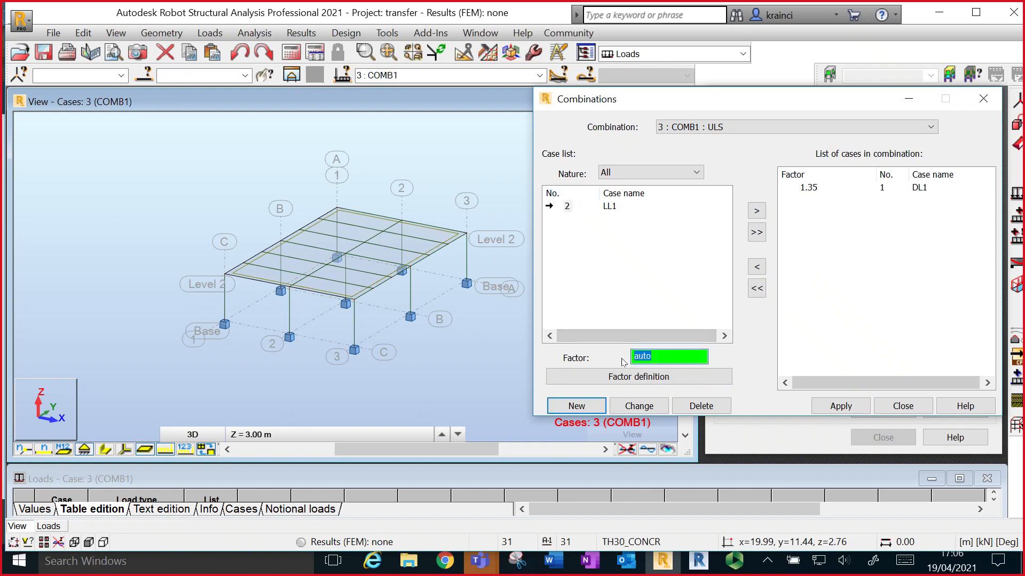
type("1.5")
left_click(755, 211)
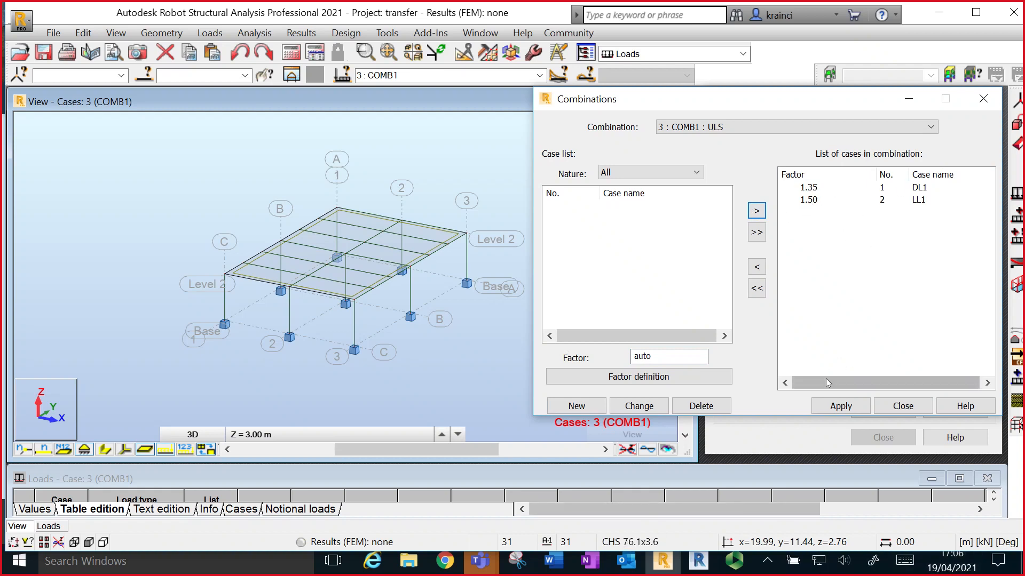
left_click(841, 408)
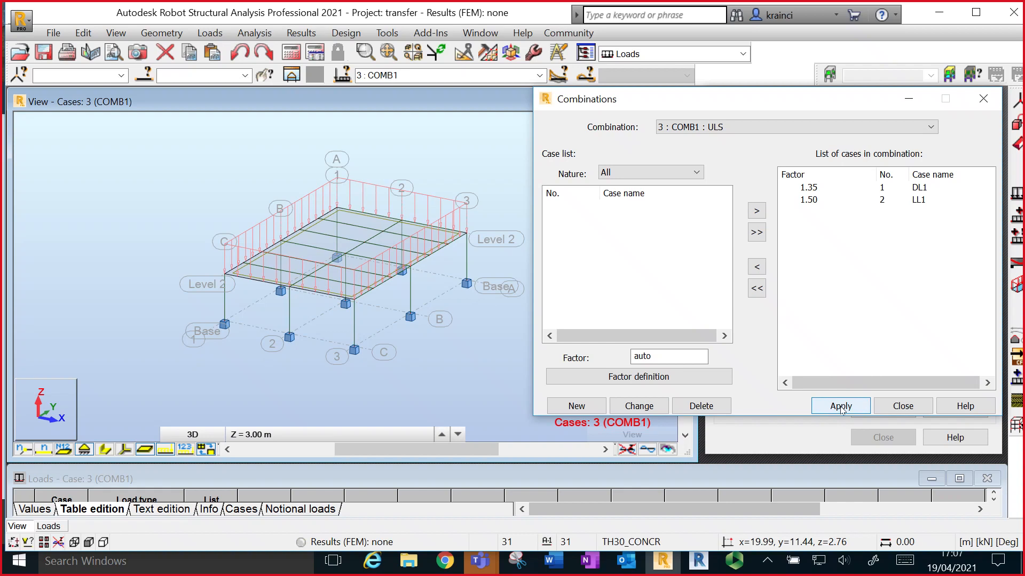
left_click(902, 406)
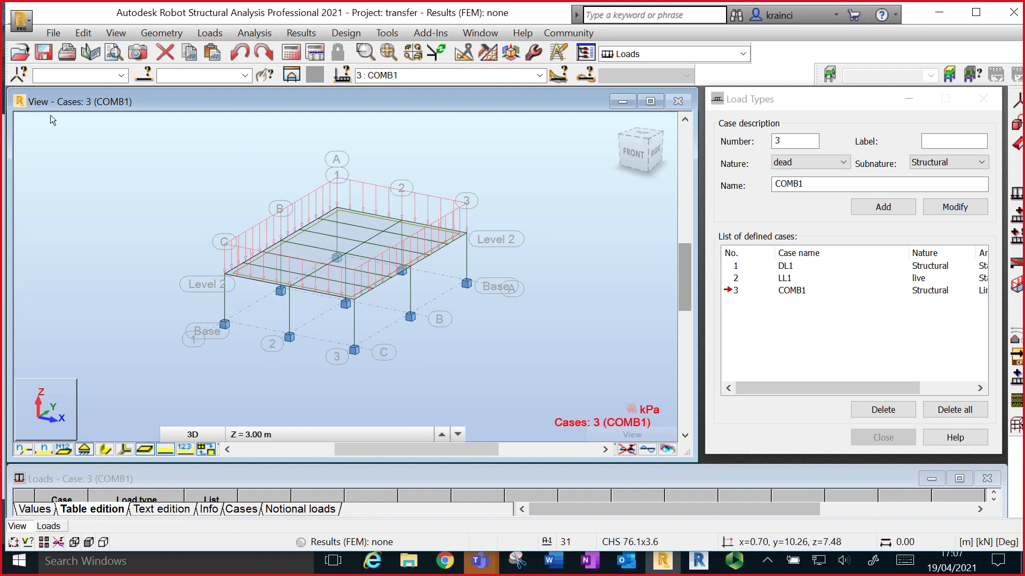
- Return to the Geometry layout and select floor 30 among the model objects
left_click(741, 56)
left_click(658, 83)
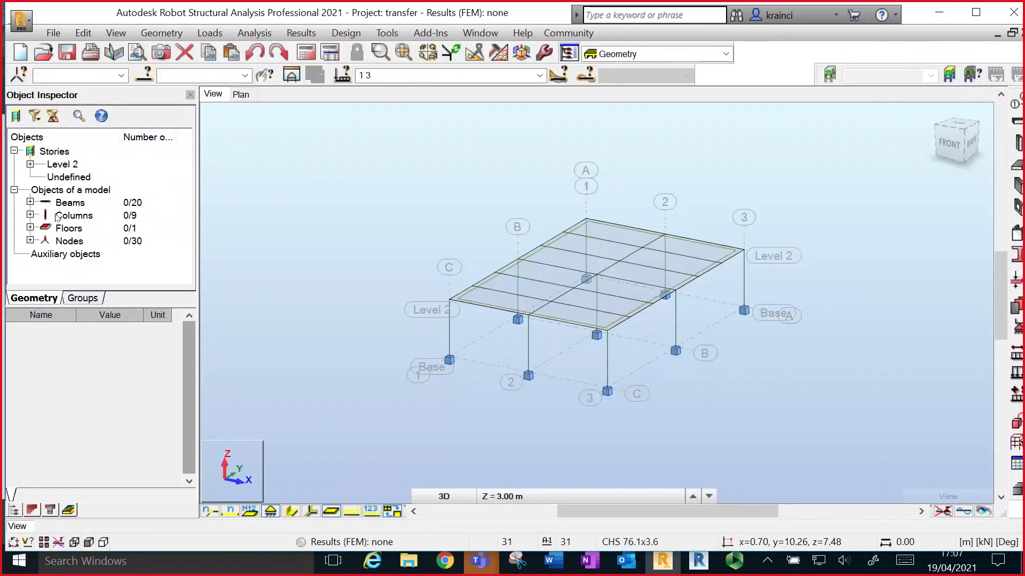
left_click(31, 230)
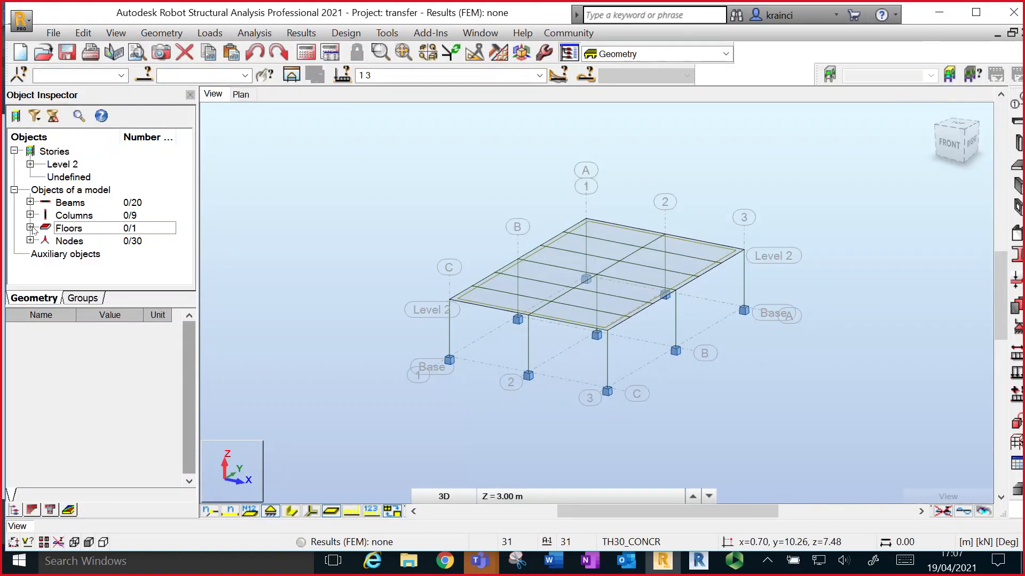
left_click(31, 229)
left_click(88, 244)
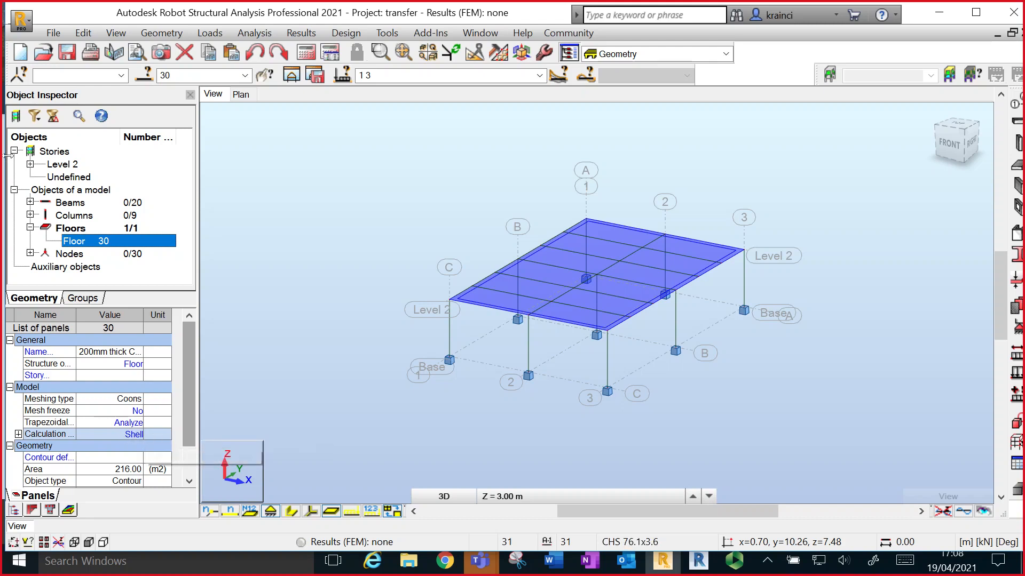
- Create a panel calculation model labelled one-way spanning slab, with no finite elements and simplified one-way load transfer
left_click(158, 34)
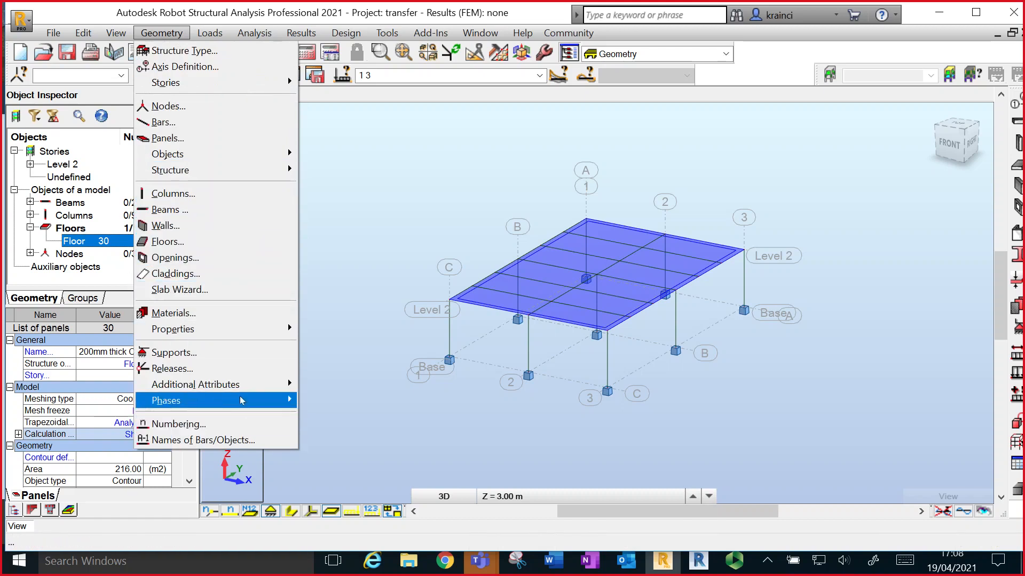
mouse_move(250, 391)
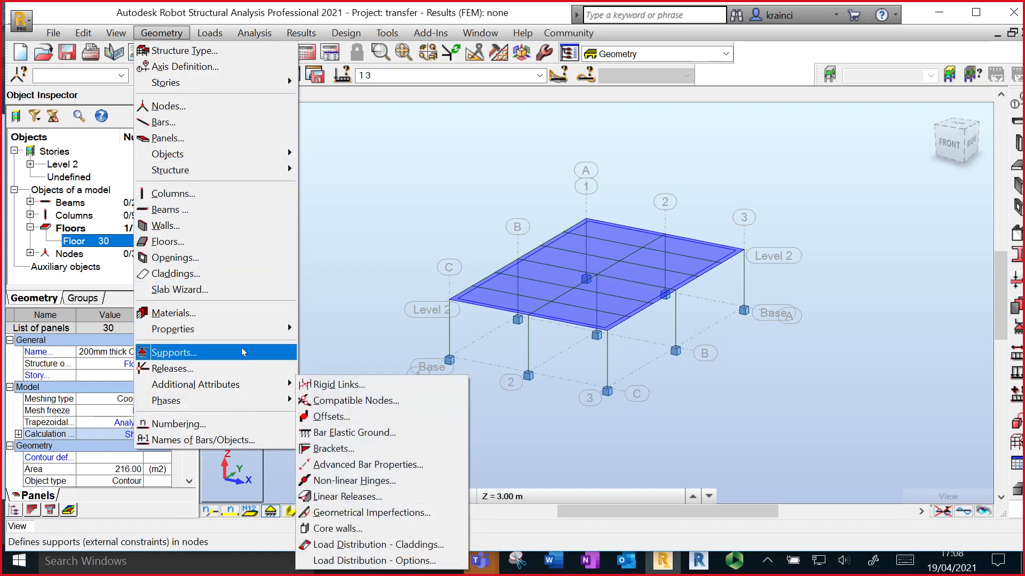
mouse_move(238, 323)
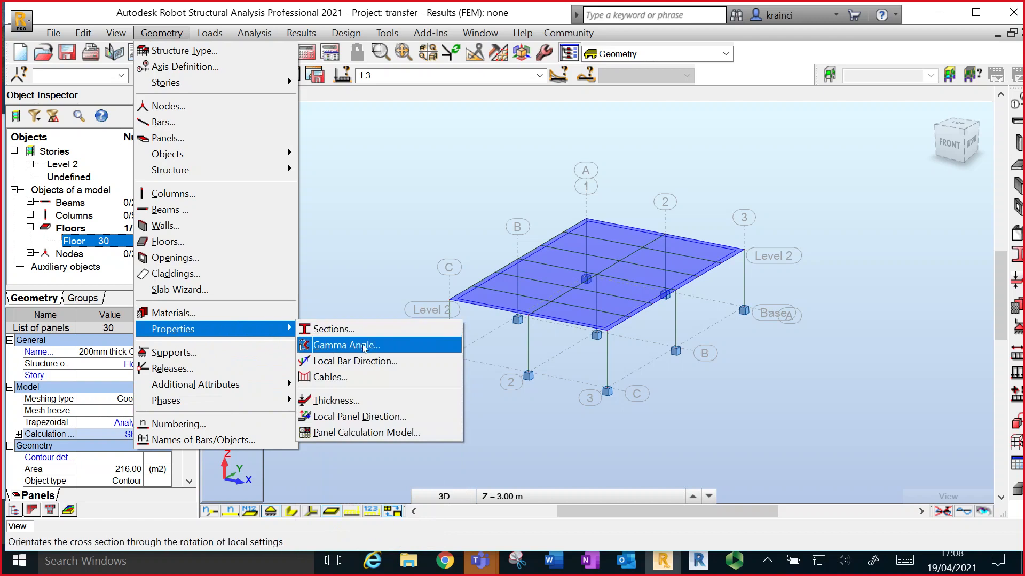
left_click(359, 434)
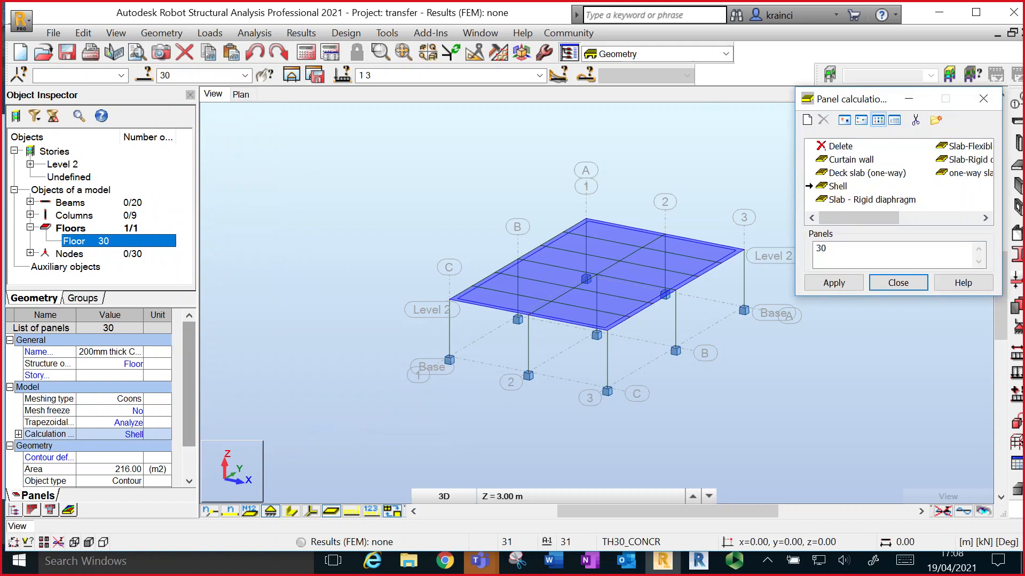
left_click(807, 120)
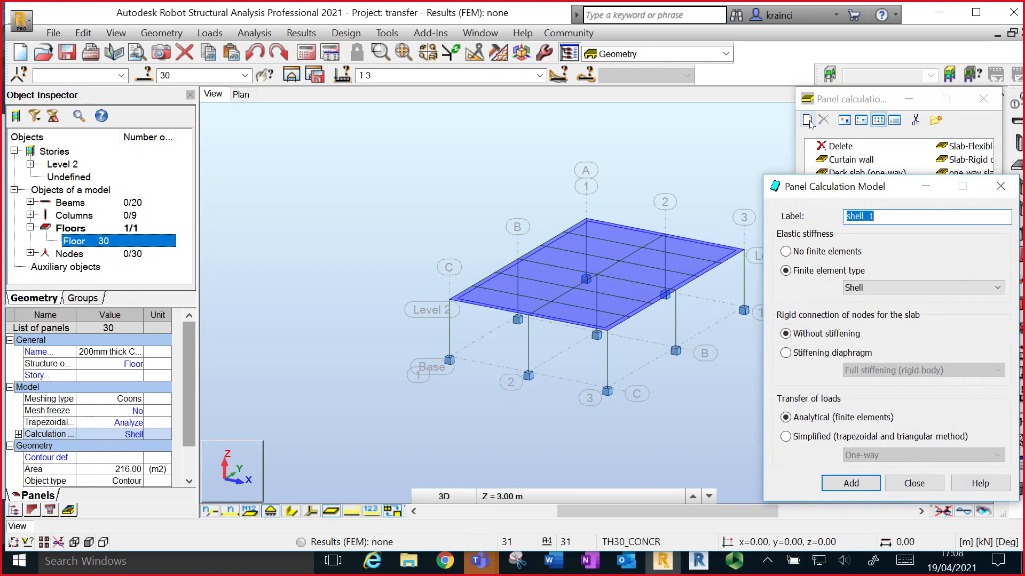
type("one")
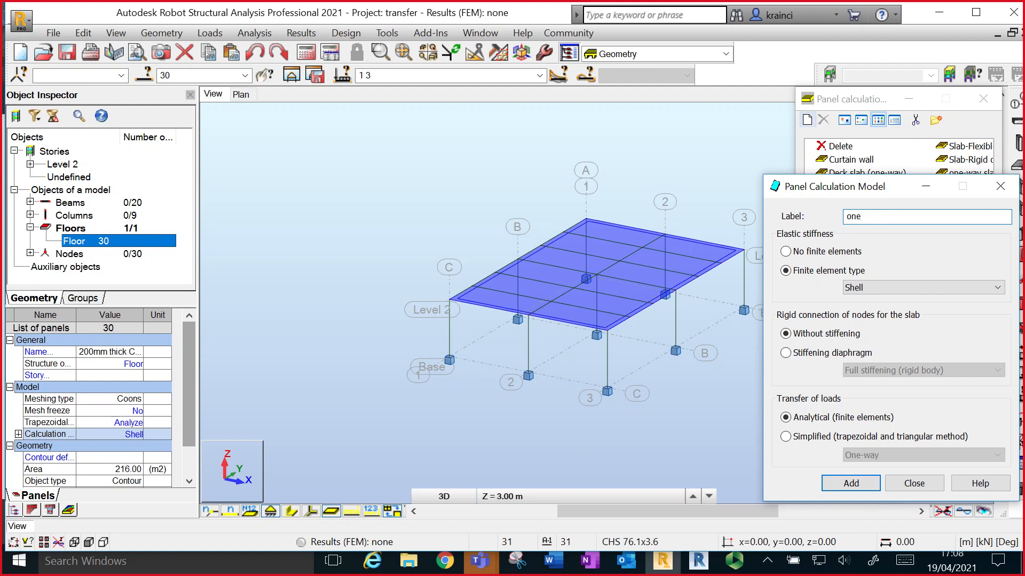
type("-way spanning slab")
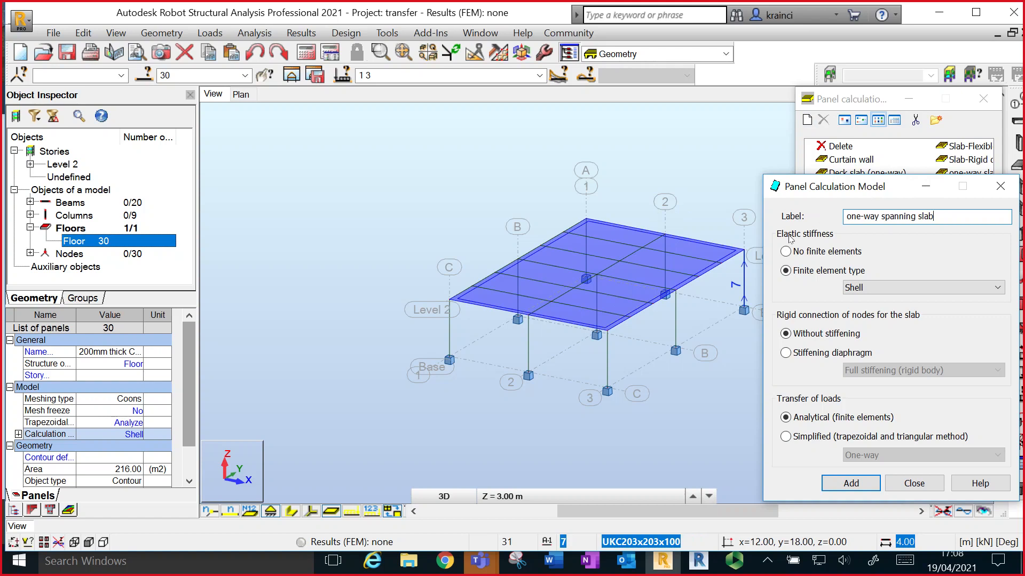
left_click(787, 254)
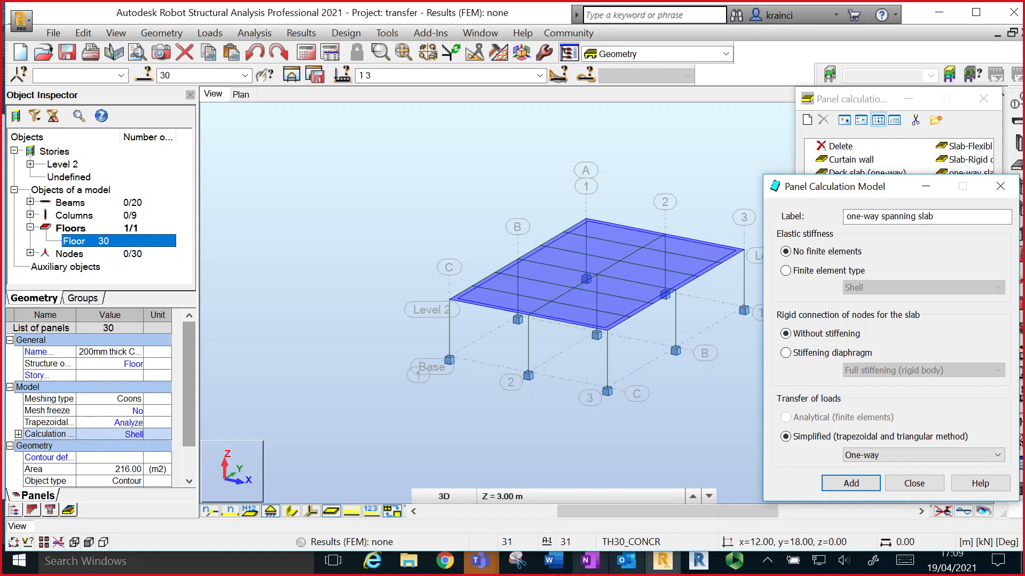
left_click(844, 484)
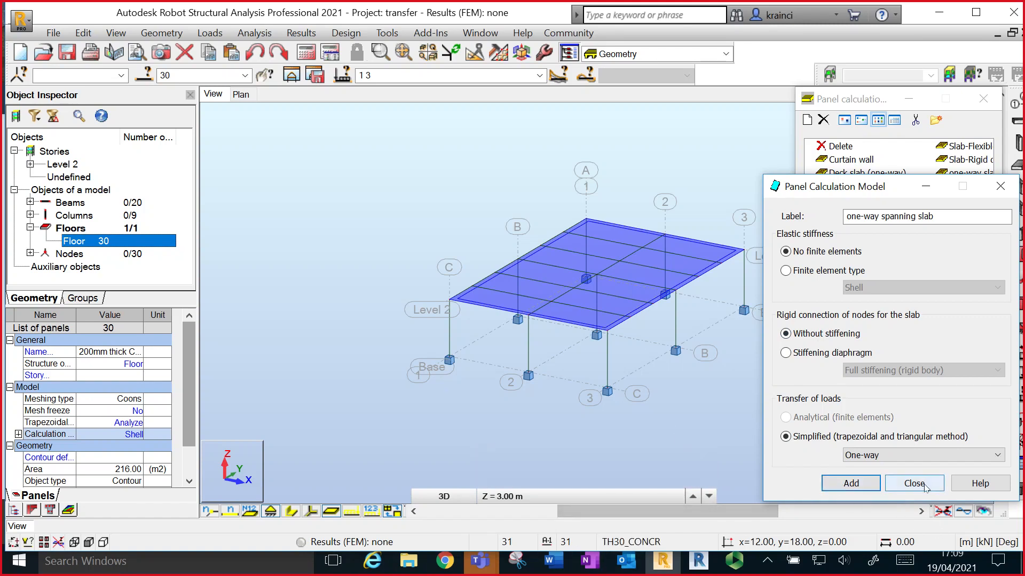
left_click(913, 484)
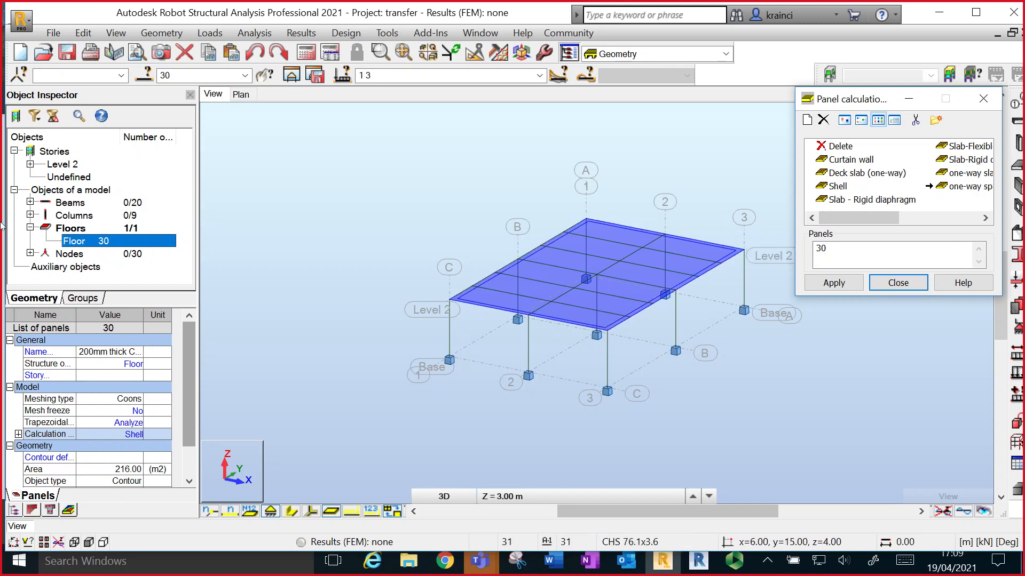
- Apply the one-way spanning slab calculation model to floor 30, check it in the floor's properties, and close the calculation model list
left_click(845, 287)
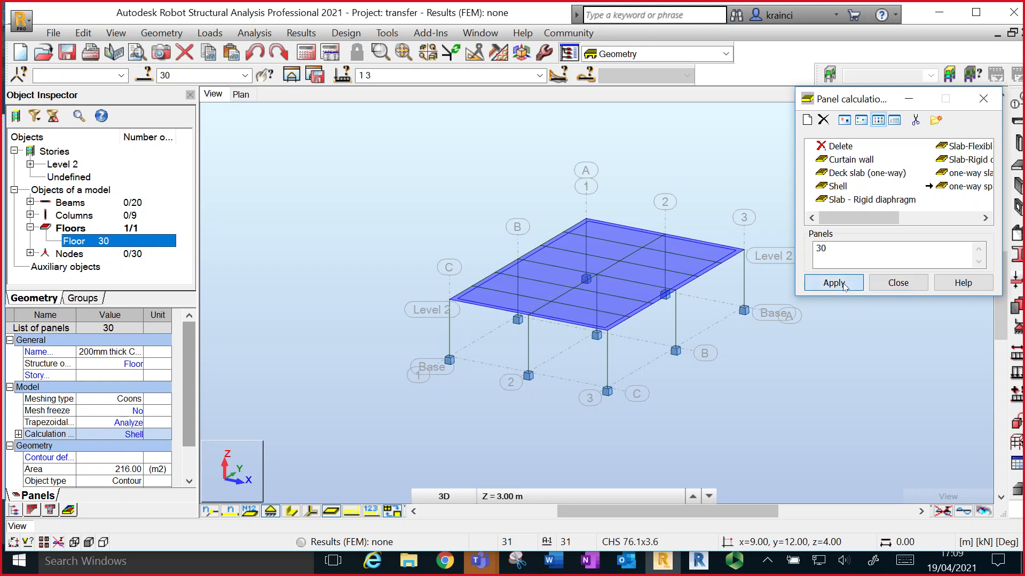
left_click(843, 283)
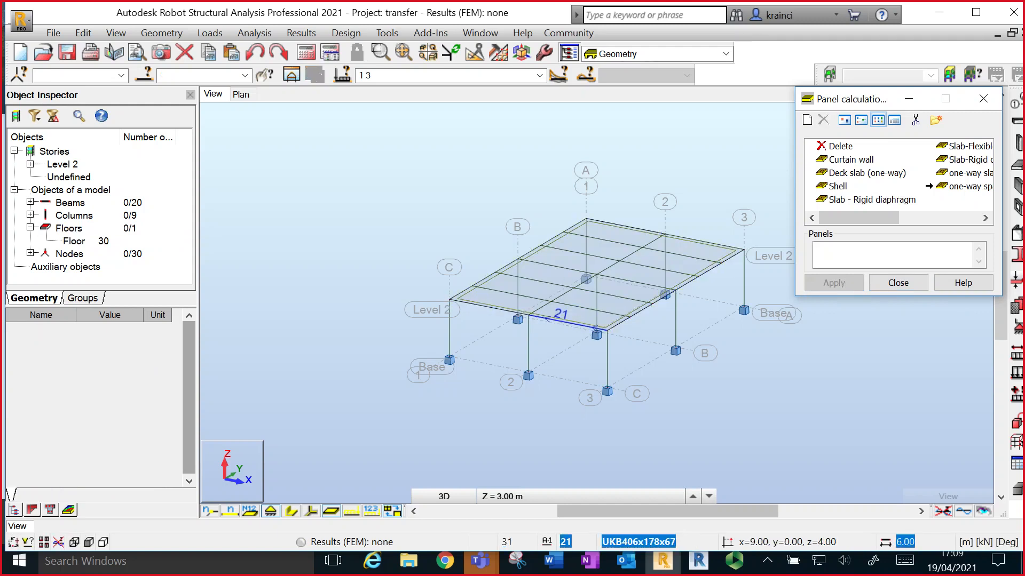
left_click(100, 240)
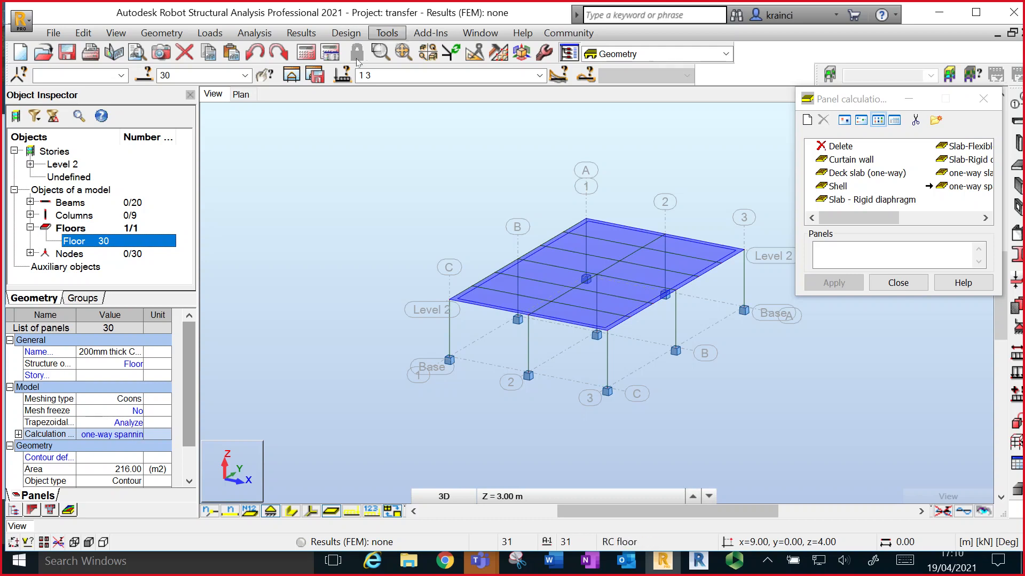
left_click(993, 102)
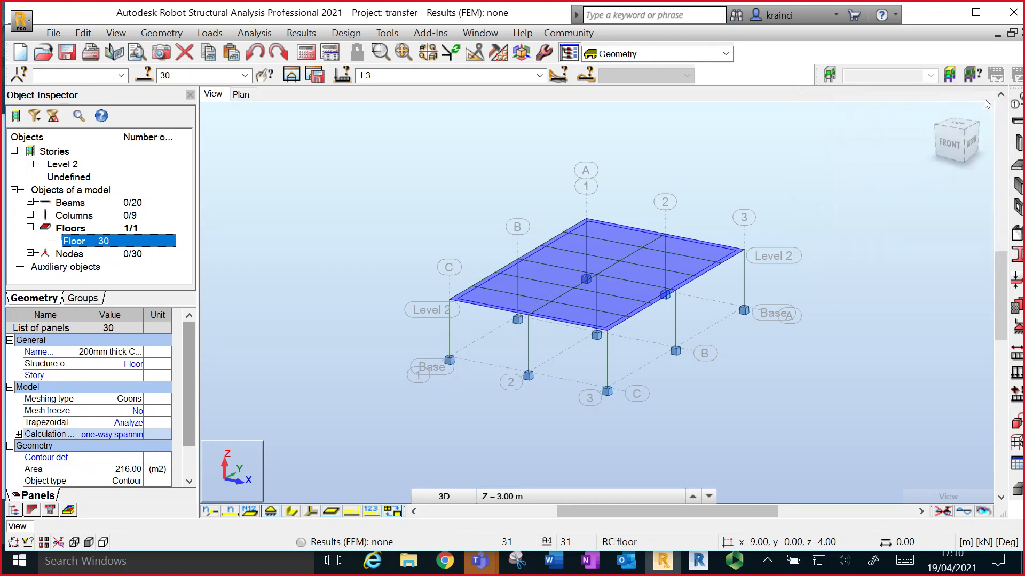
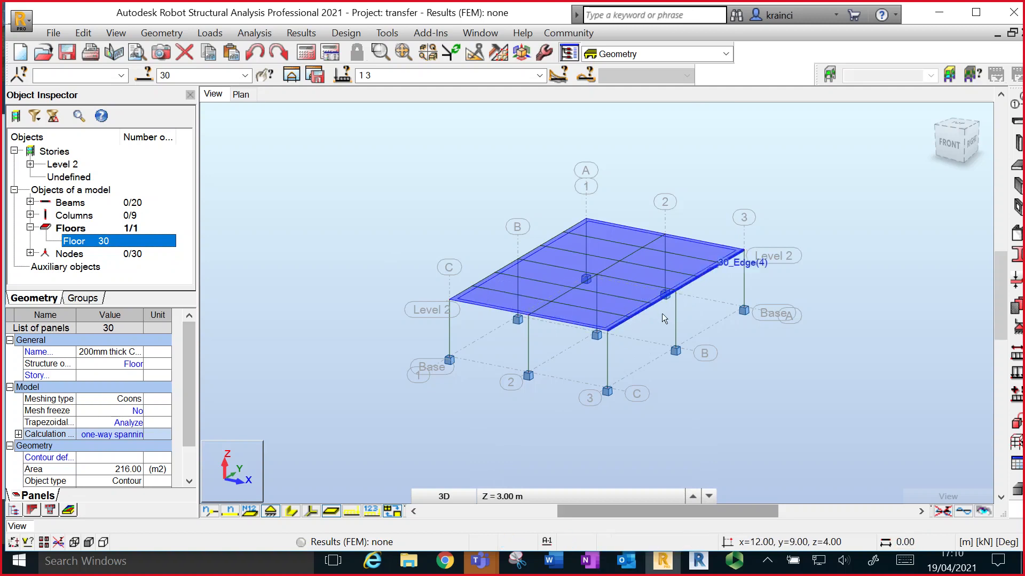
left_click(363, 219)
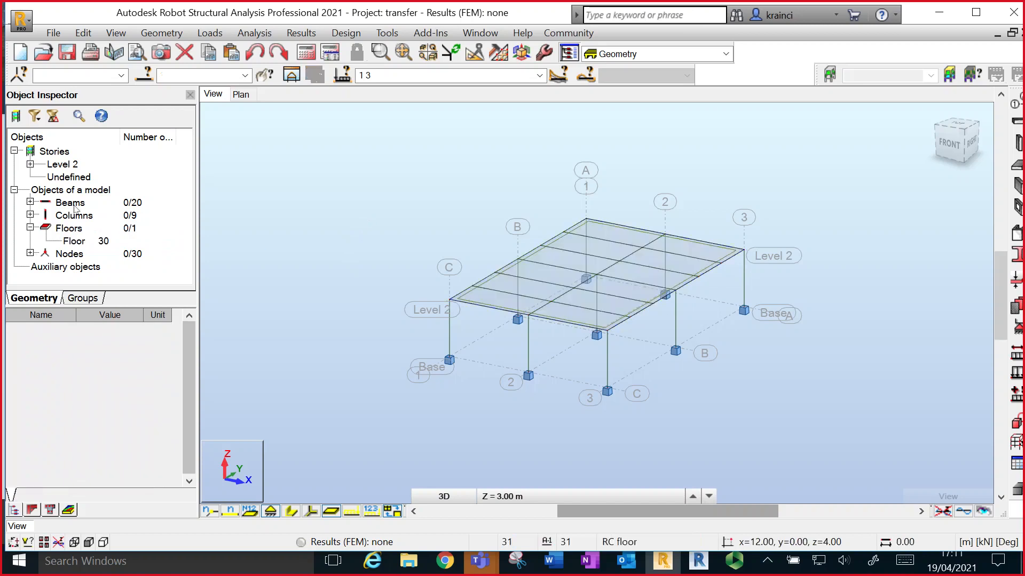
- Open the bar releases and choose Pinned-Pinned as the release type to assign
left_click(162, 33)
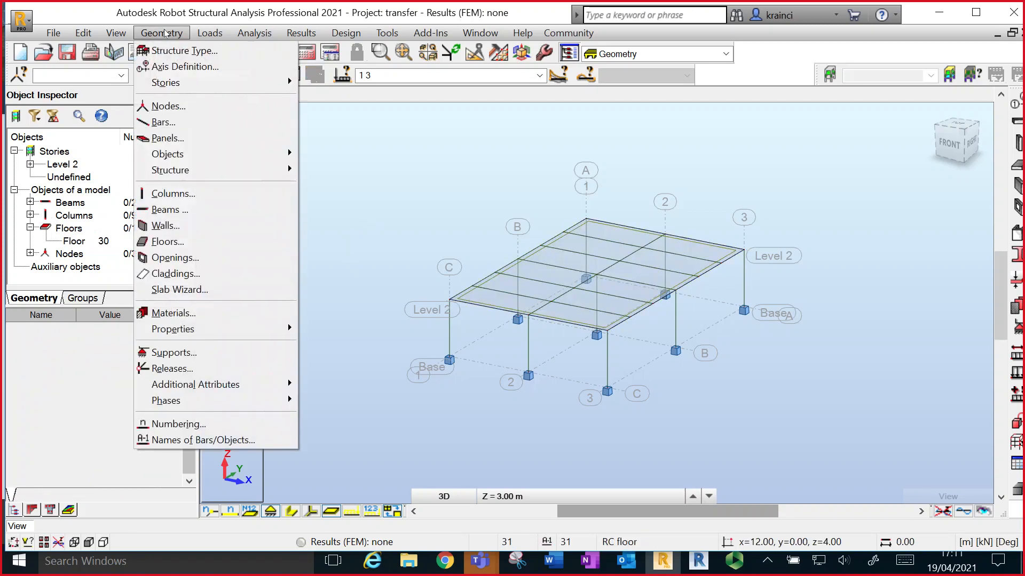
left_click(183, 368)
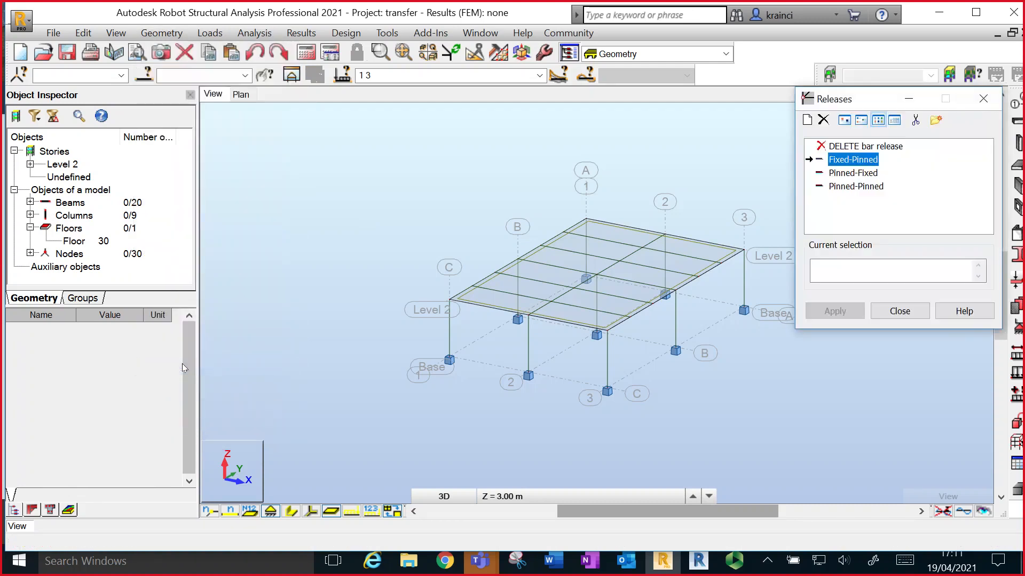
left_click(862, 186)
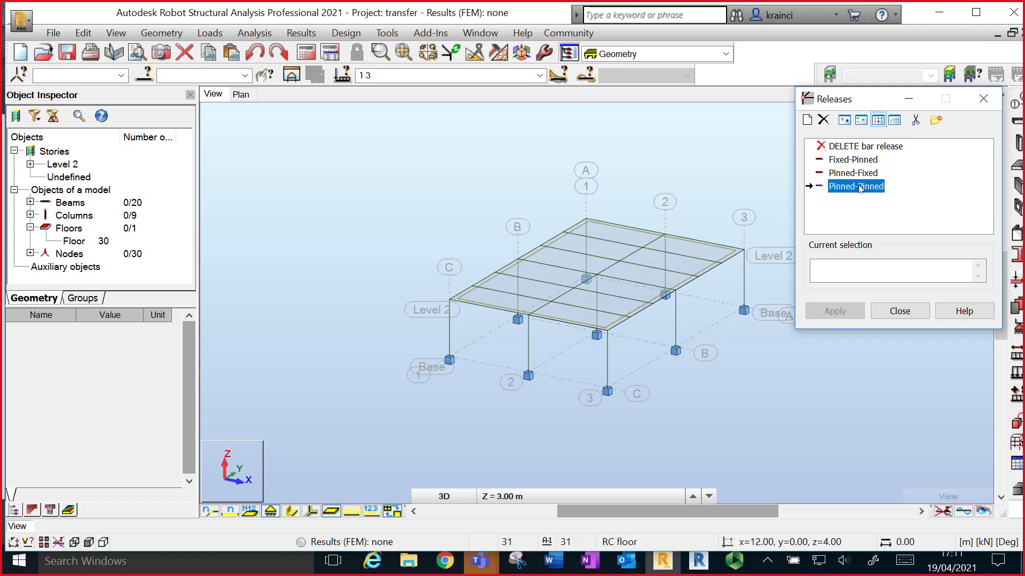
left_click(832, 275)
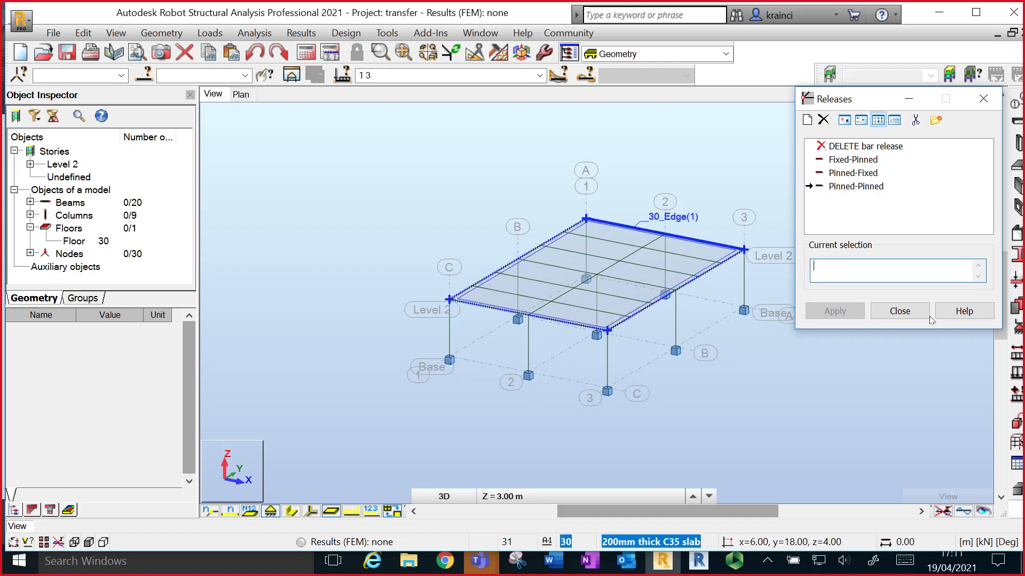
- Apply the Pinned-Pinned release to all beams from 10 to 29 and close the bar releases
left_click(31, 202)
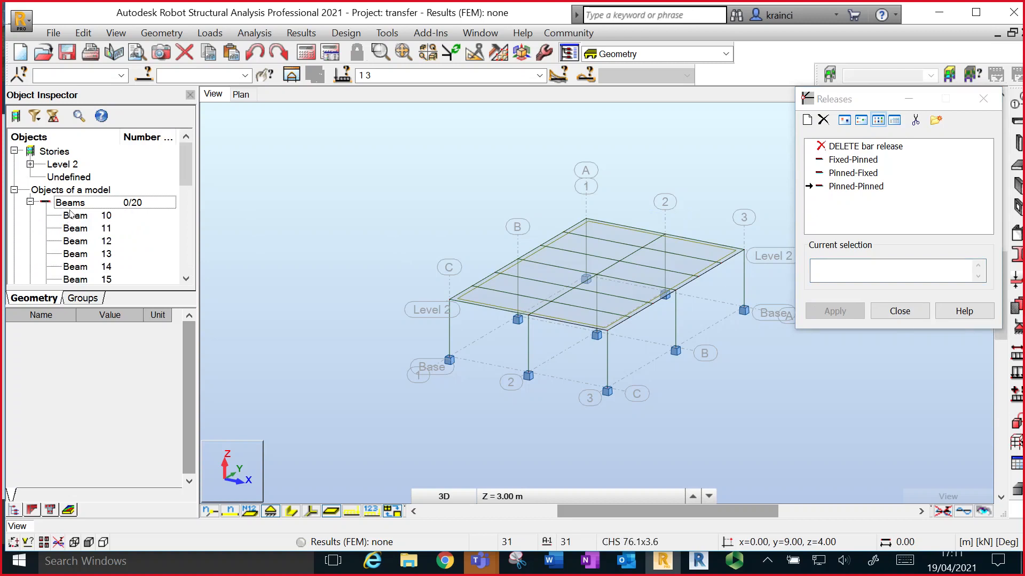
left_click(71, 214)
scroll(72, 219, "down", 1)
scroll(72, 223, "down", 4)
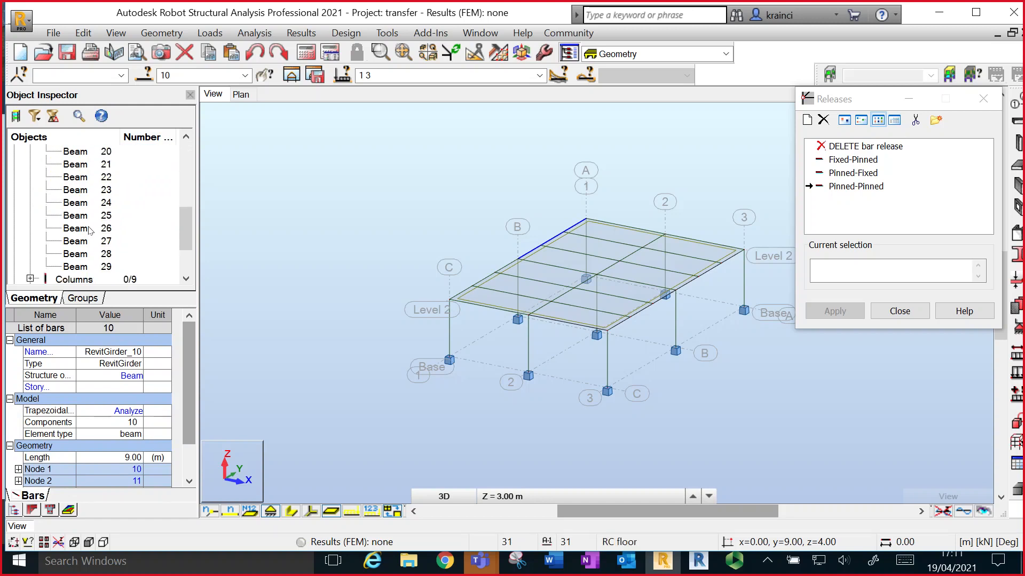
scroll(90, 230, "down", 1)
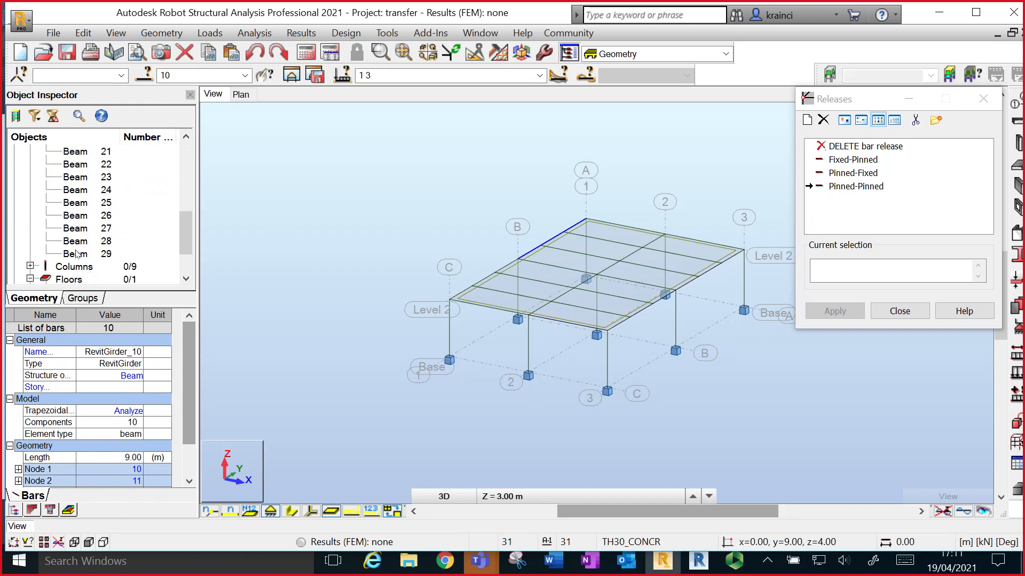
left_click(78, 254, "shift")
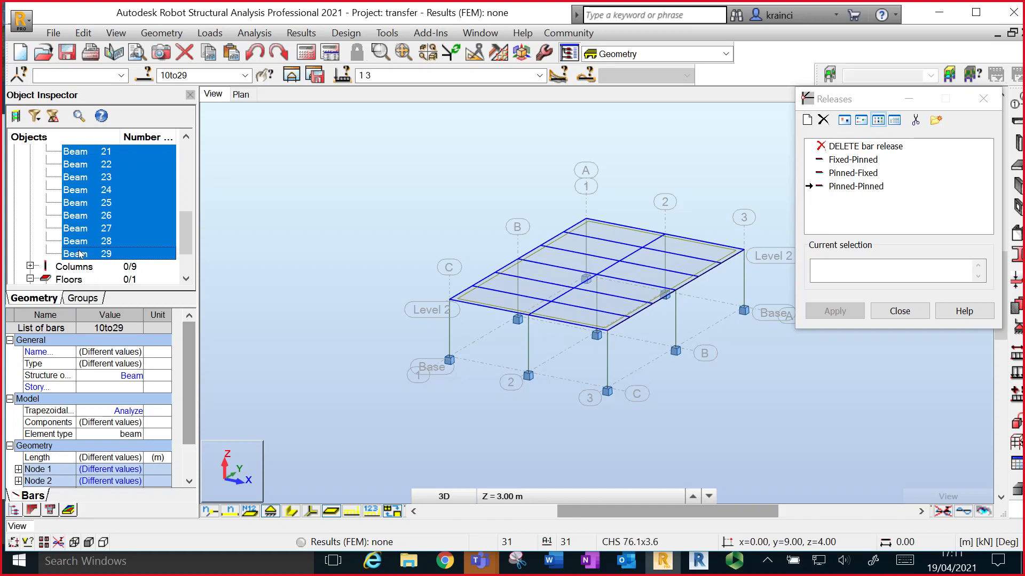
left_click(945, 283)
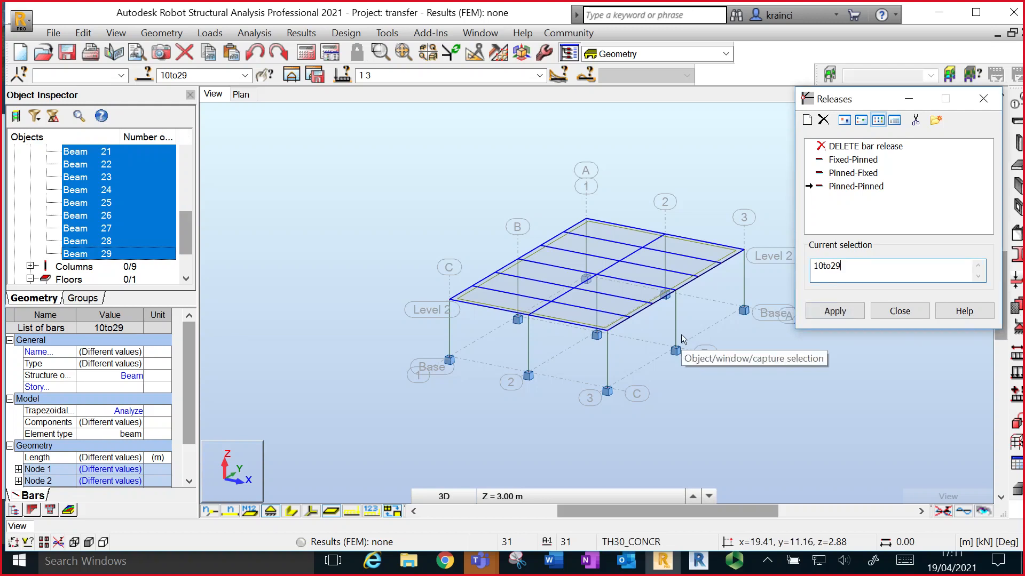
scroll(108, 216, "up", 2)
scroll(108, 216, "up", 4)
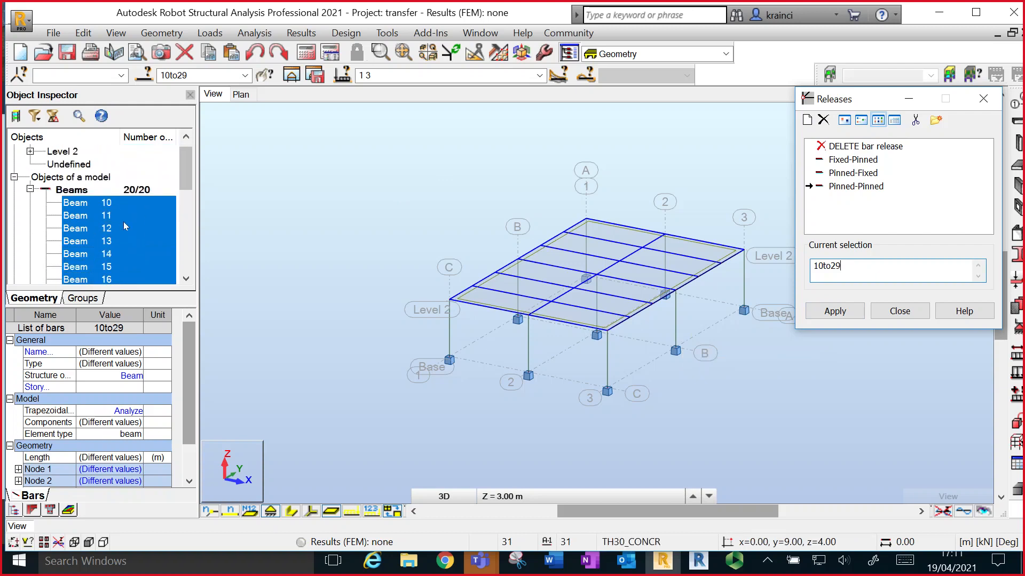
scroll(114, 209, "down", 5)
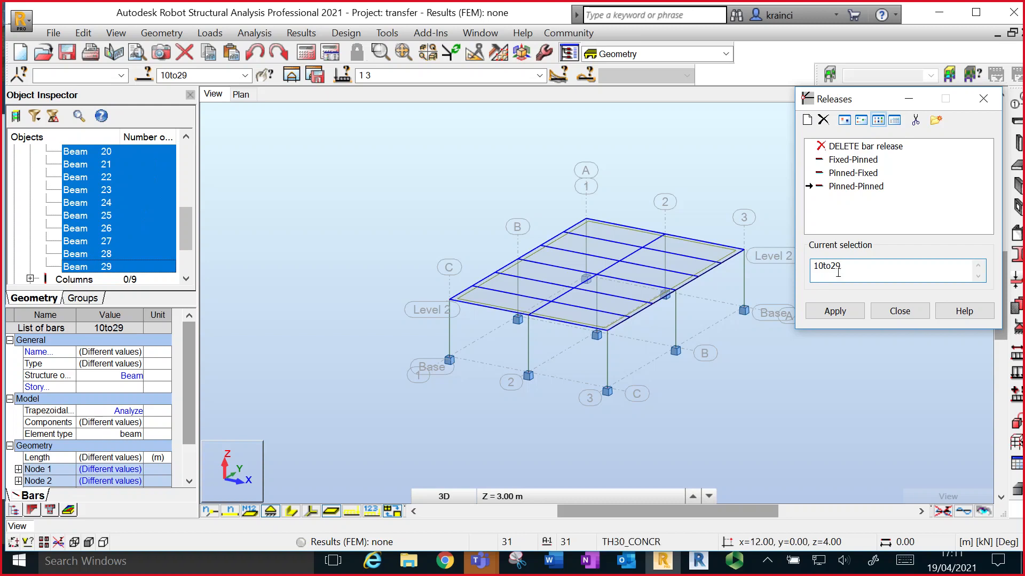
left_click(834, 312)
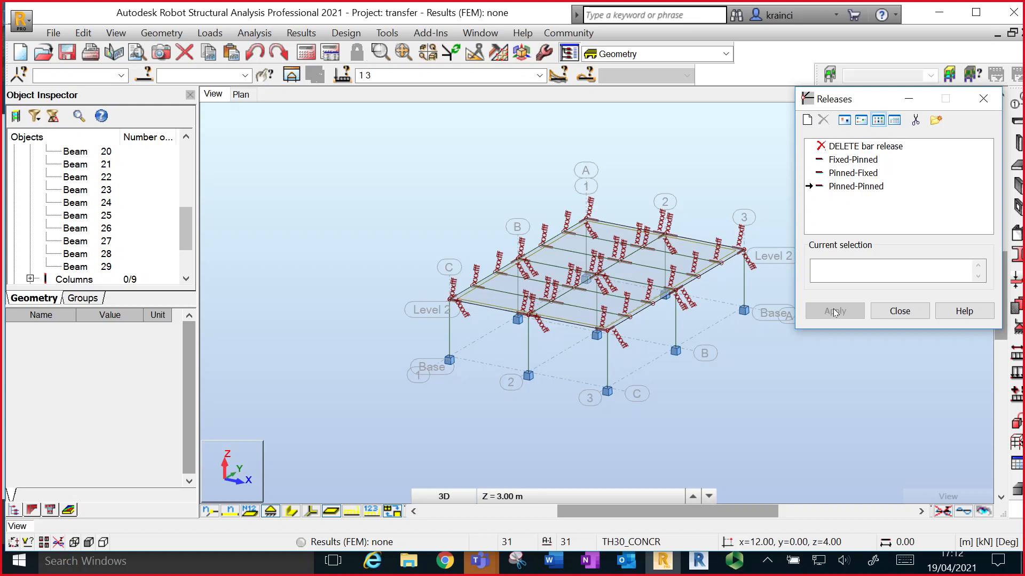
left_click(903, 310)
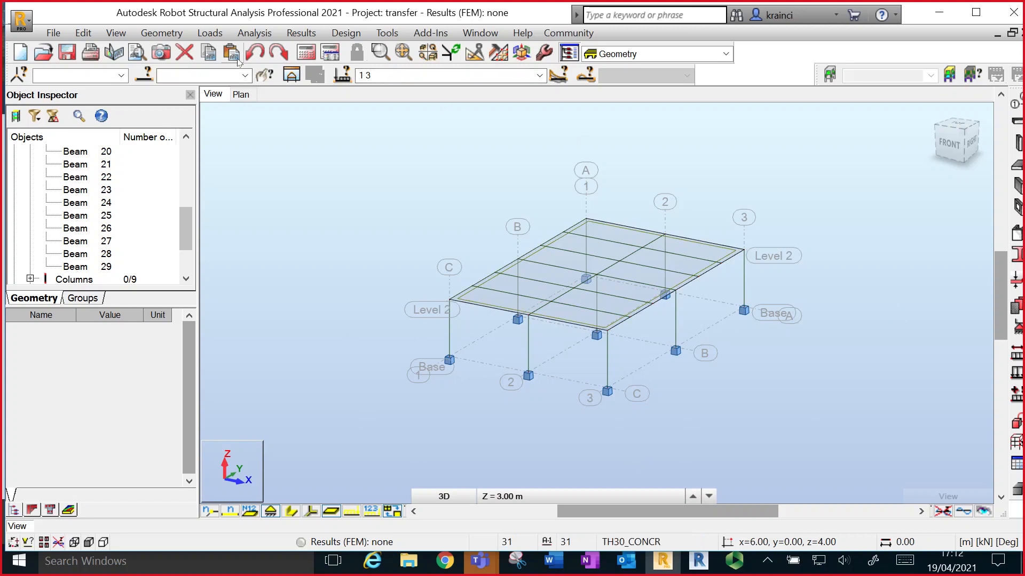
- Run the structural calculation and open the reaction diagram options in the Results - diagrams layout
left_click(303, 54)
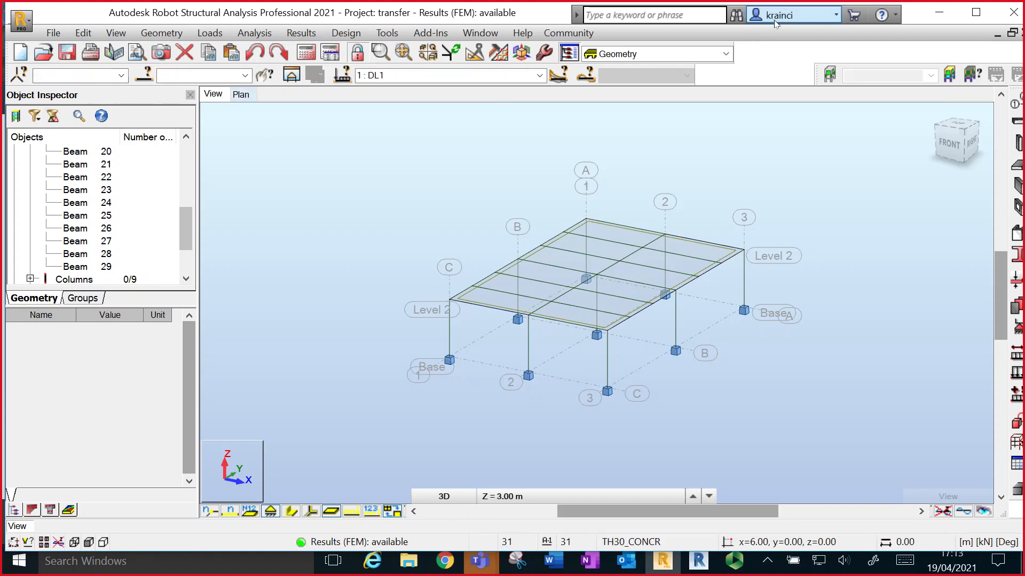
left_click(726, 54)
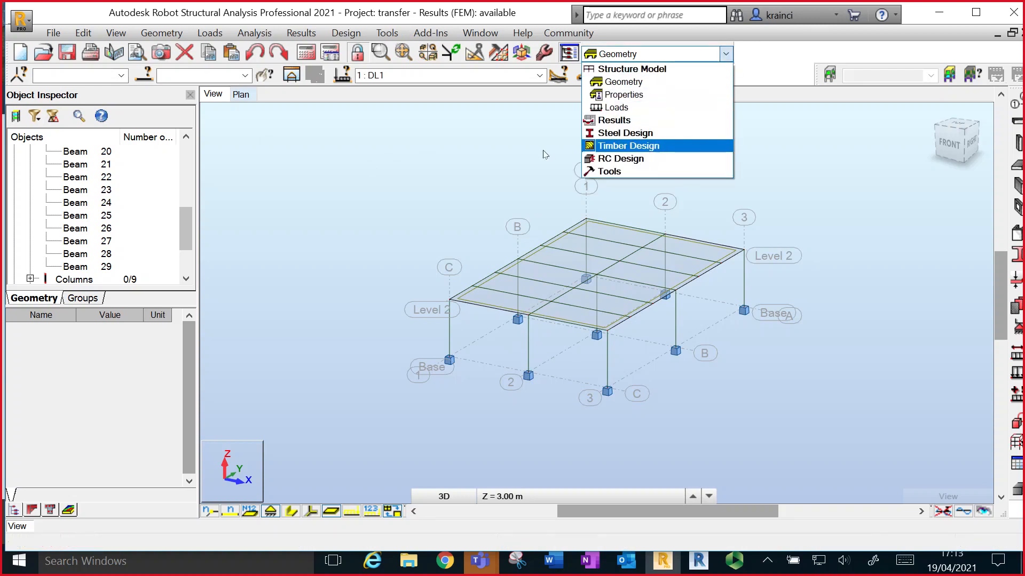
left_click(602, 120)
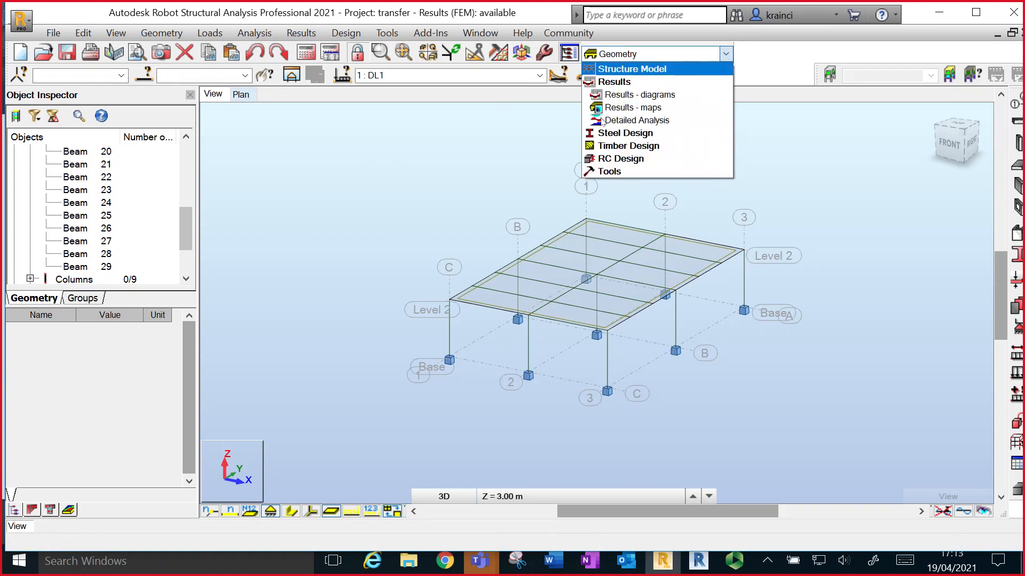
left_click(622, 83)
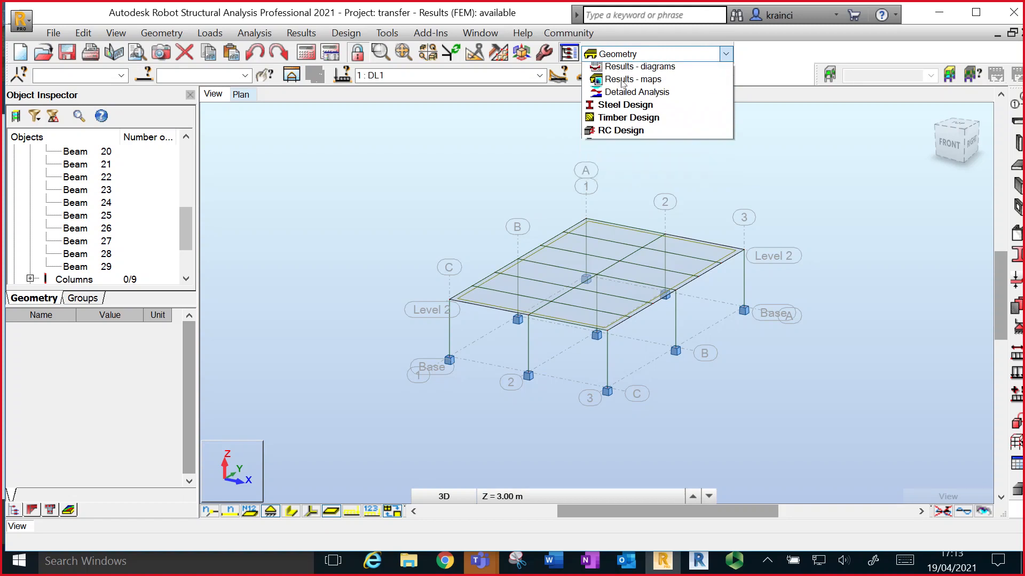
left_click(616, 101)
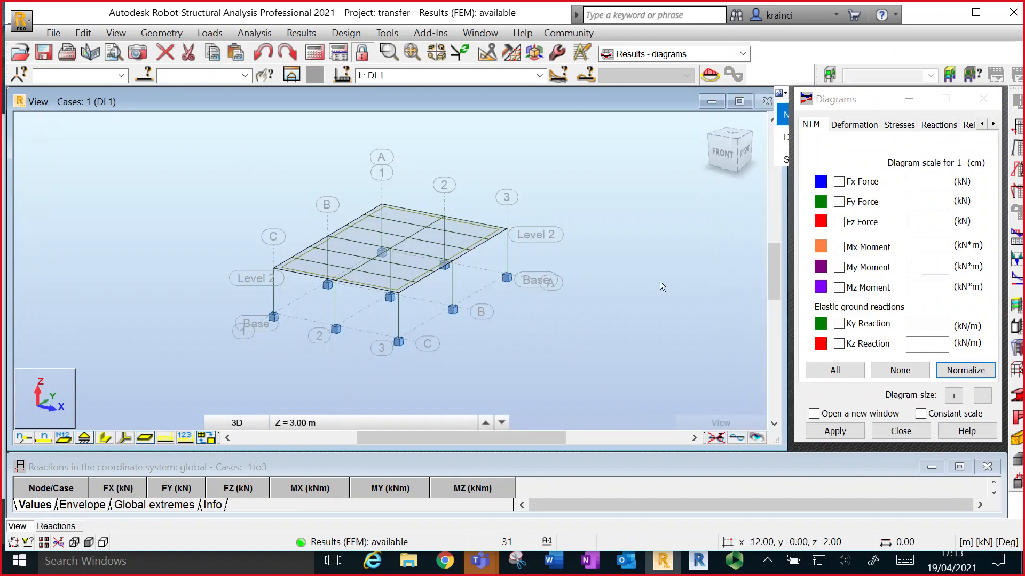
left_click(937, 125)
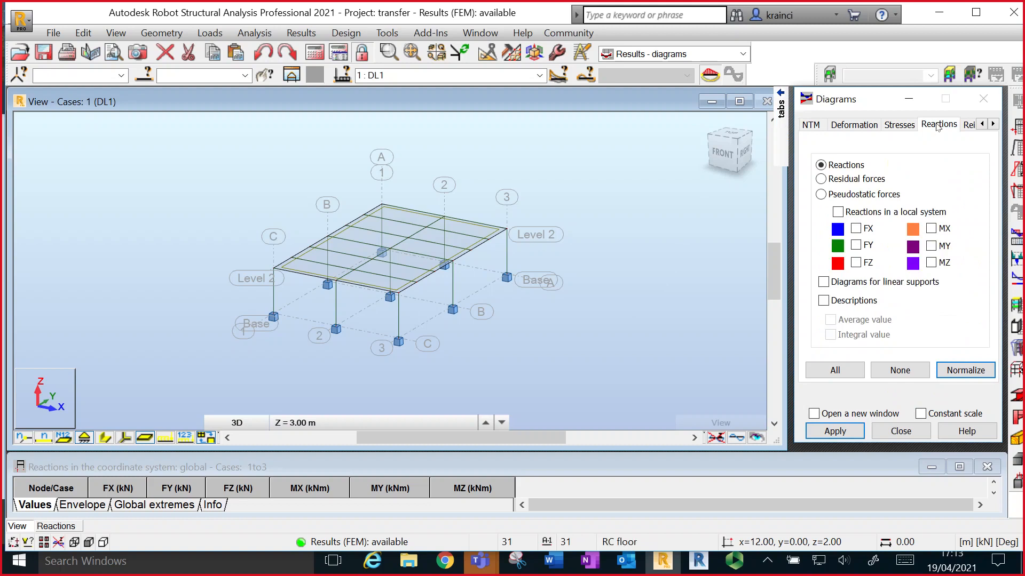
- Display the FZ reactions with descriptions at the supports and switch the load case to LL1
left_click(856, 263)
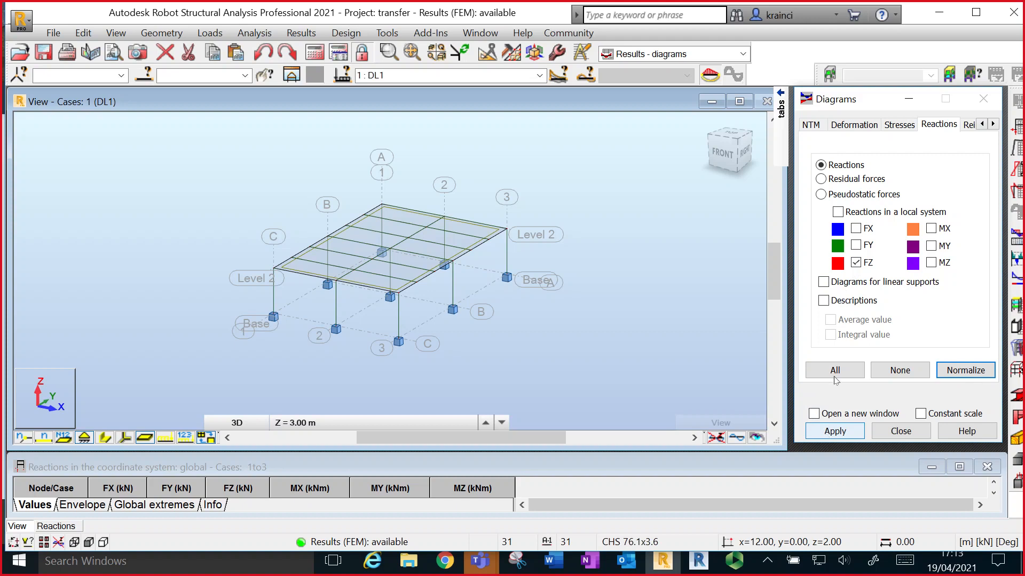
left_click(823, 301)
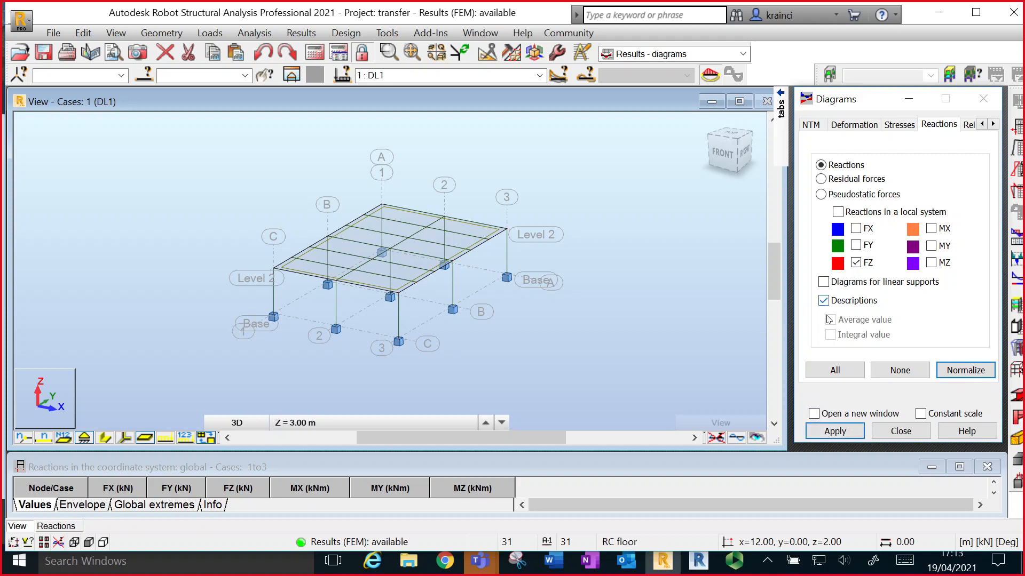
left_click(827, 433)
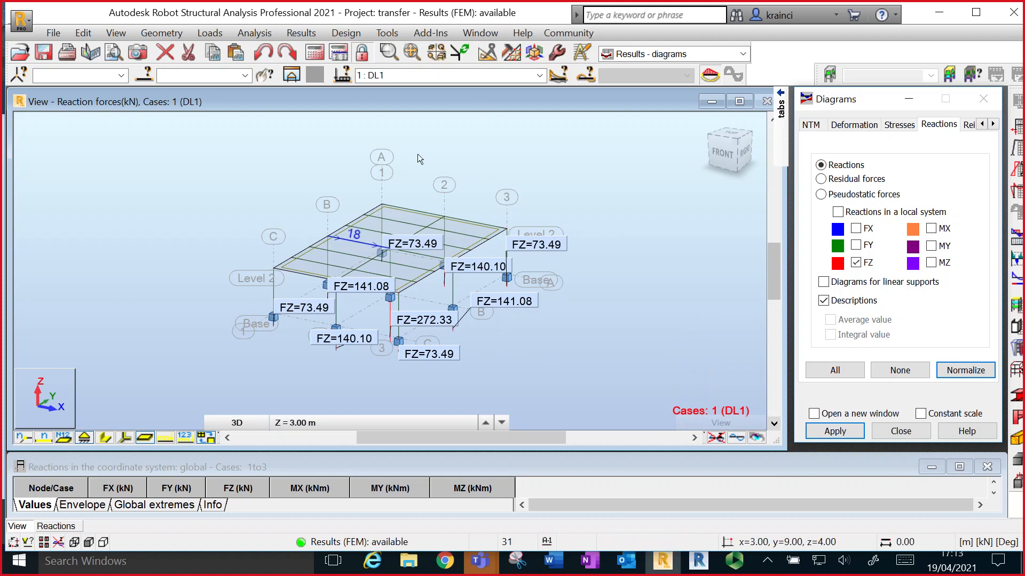
left_click(540, 75)
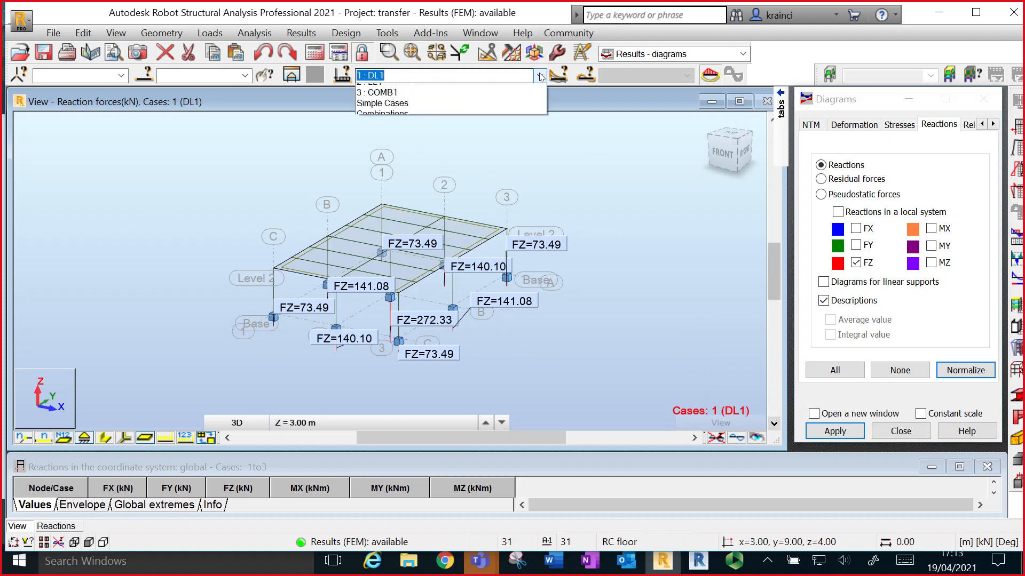
left_click(525, 98)
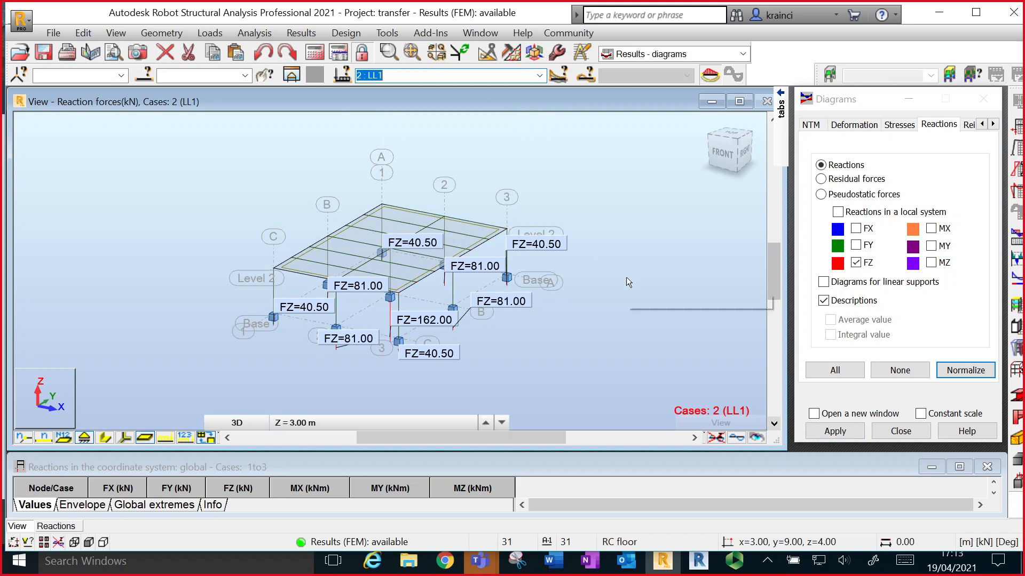
scroll(626, 277, "up", 2)
scroll(621, 281, "up", 1)
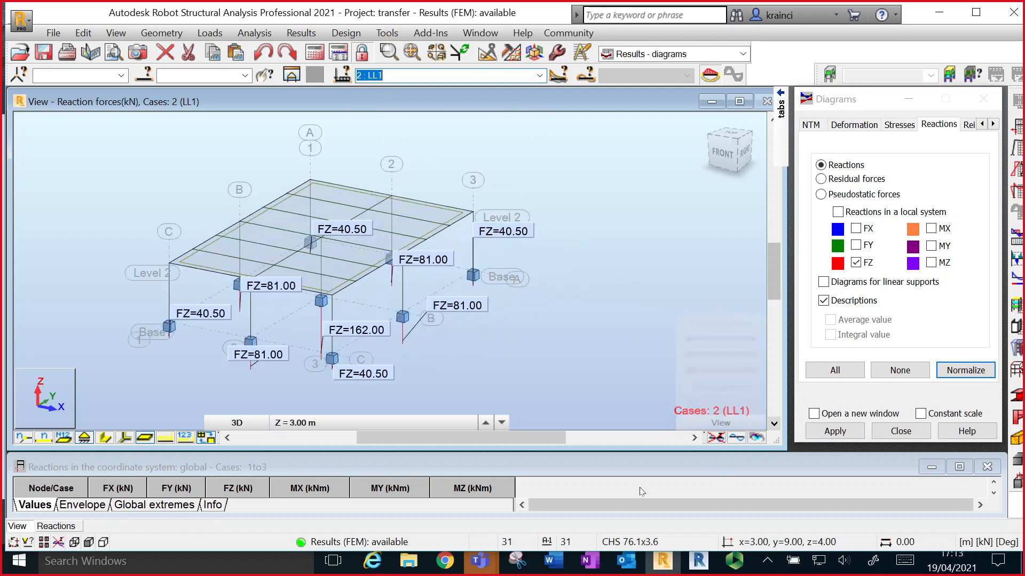
- Enlarge the Reactions table and examine the sums of values and reactions for case DL1
left_click_drag(515, 462, 483, 410)
left_click_drag(495, 462, 495, 513)
scroll(507, 464, "down", 3)
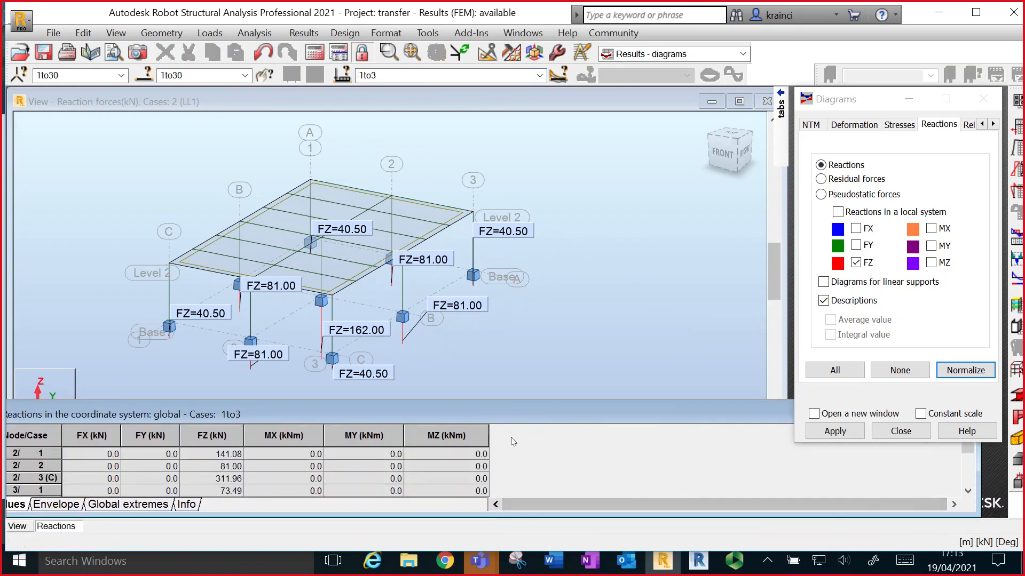
left_click(967, 491)
left_click(967, 491)
left_click(967, 491)
left_click(967, 491)
left_click(967, 491)
left_click(967, 491)
left_click(968, 491)
left_click(967, 491)
left_click(968, 491)
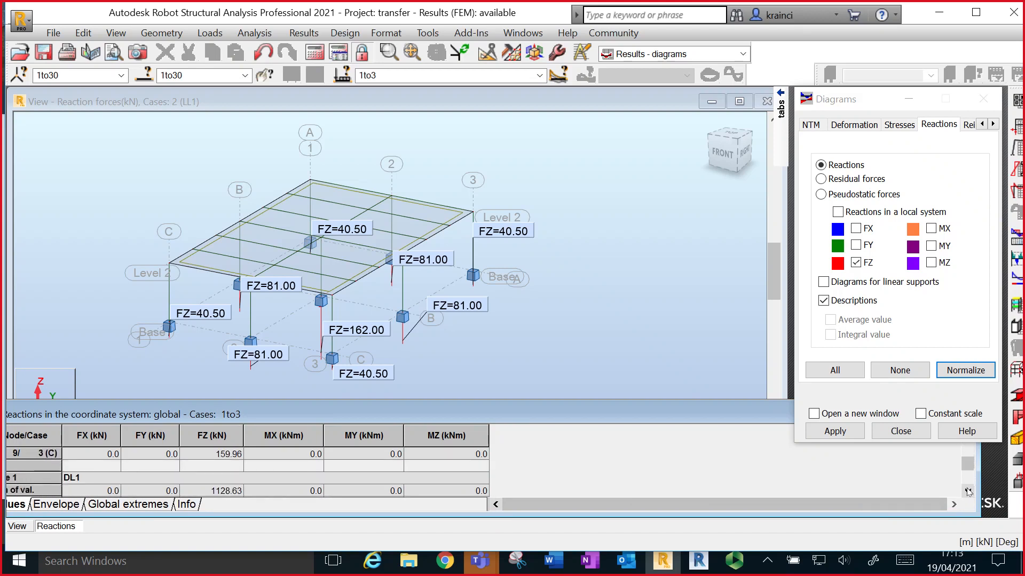
left_click(968, 491)
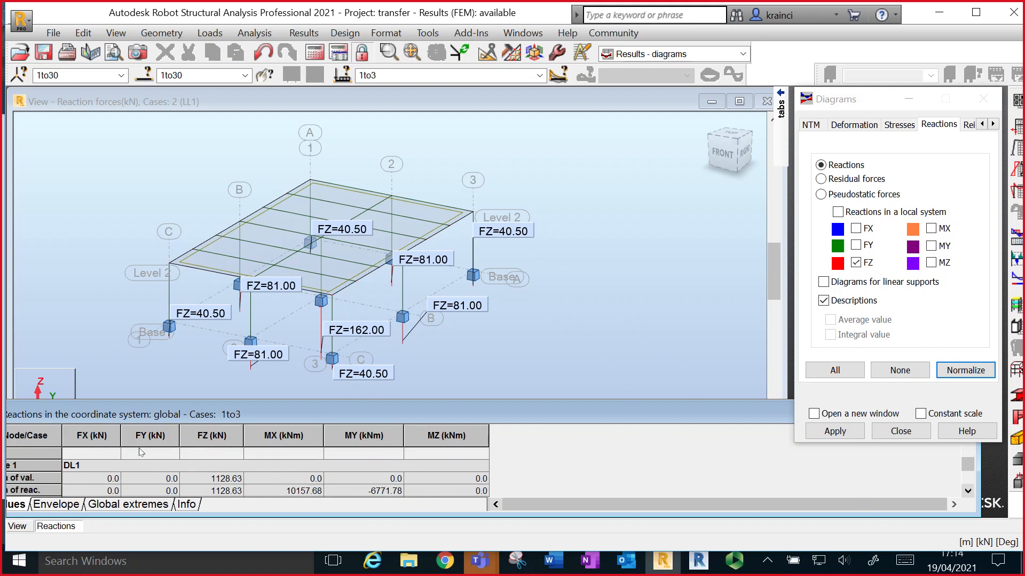
left_click_drag(274, 412, 298, 422)
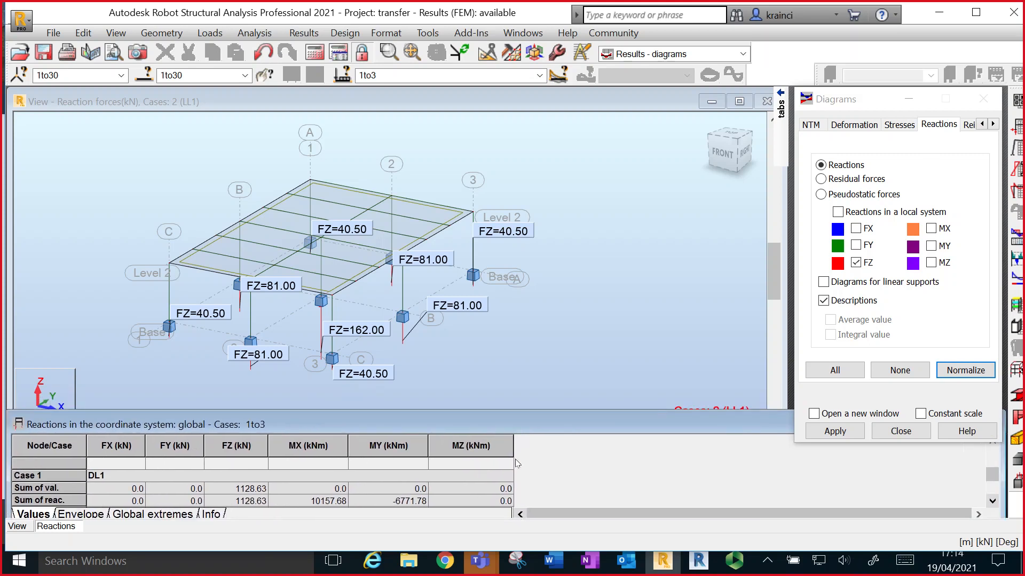
- Examine the sums of reactions and forces and the check values for case LL1 in the Reactions table
scroll(517, 463, "down", 2)
scroll(516, 463, "down", 1)
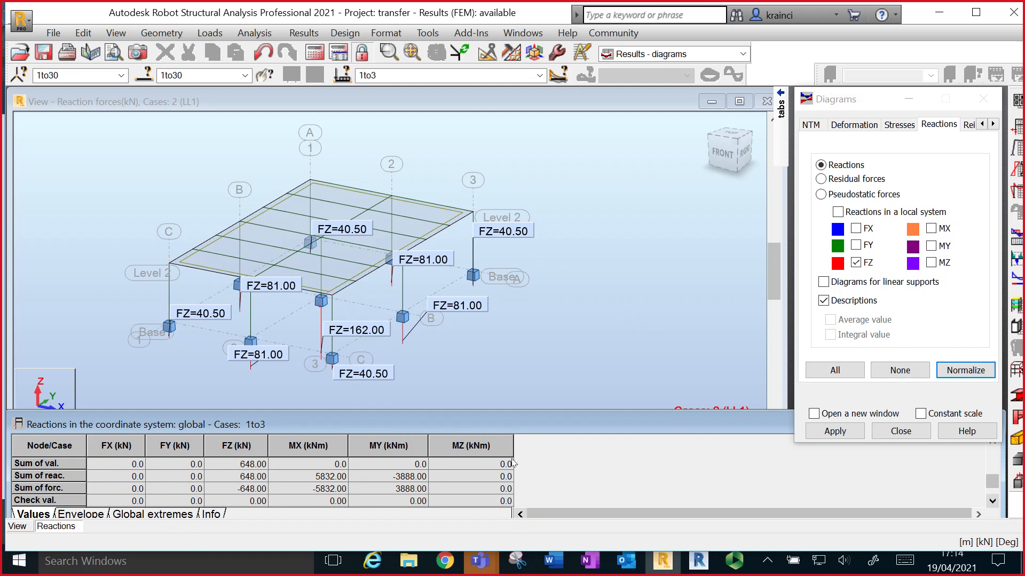
scroll(512, 463, "up", 3)
scroll(512, 463, "down", 3)
scroll(258, 499, "down", 1)
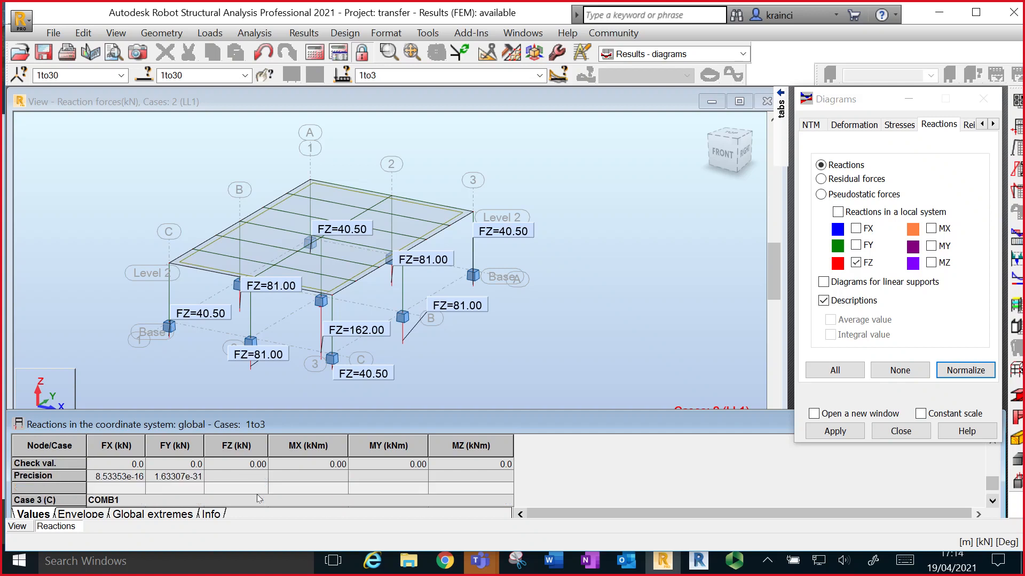
scroll(258, 498, "up", 1)
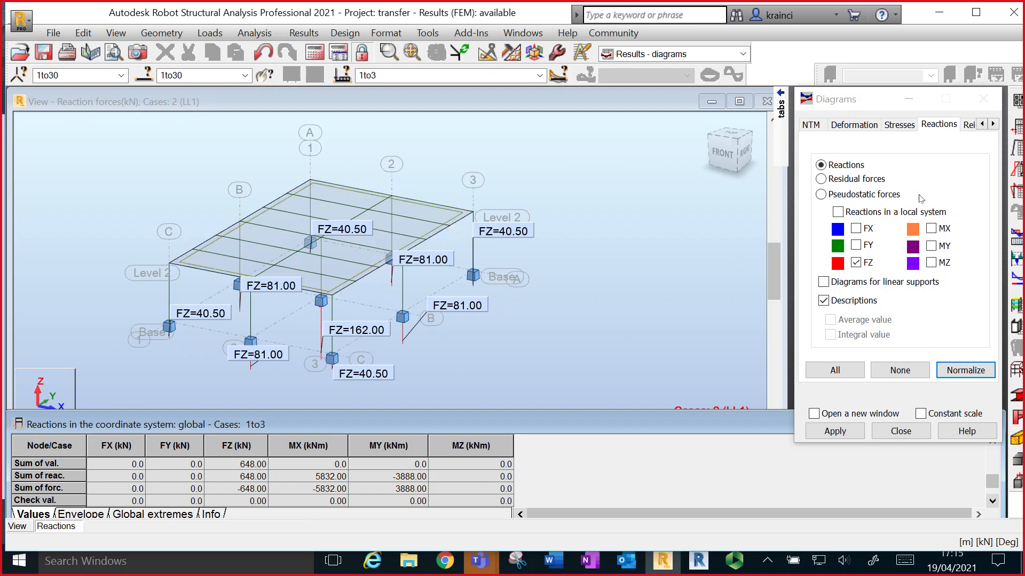
- Remove the FZ reactions and their descriptions from the model view
left_click(853, 263)
left_click(823, 301)
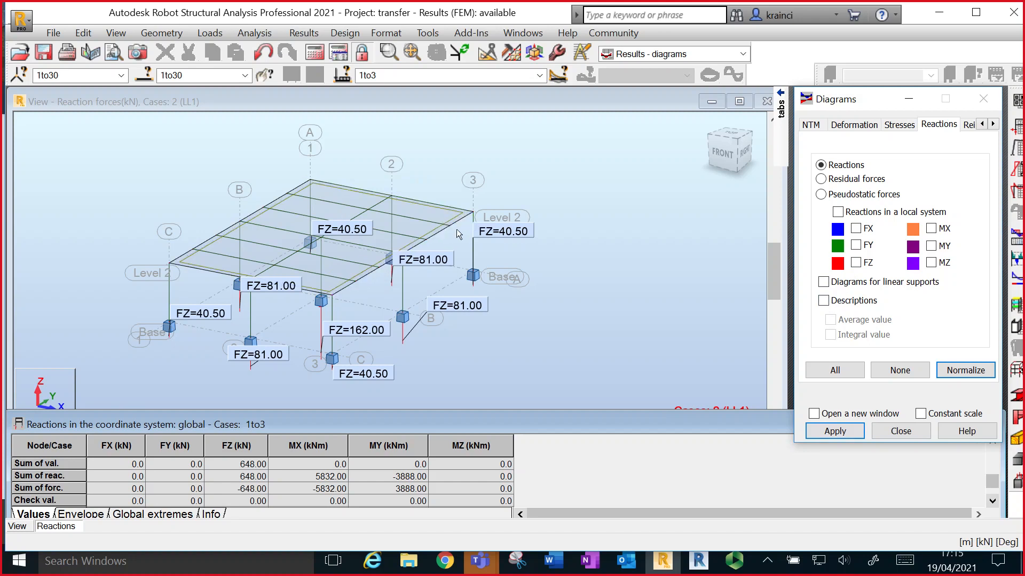
left_click(816, 437)
left_click(898, 369)
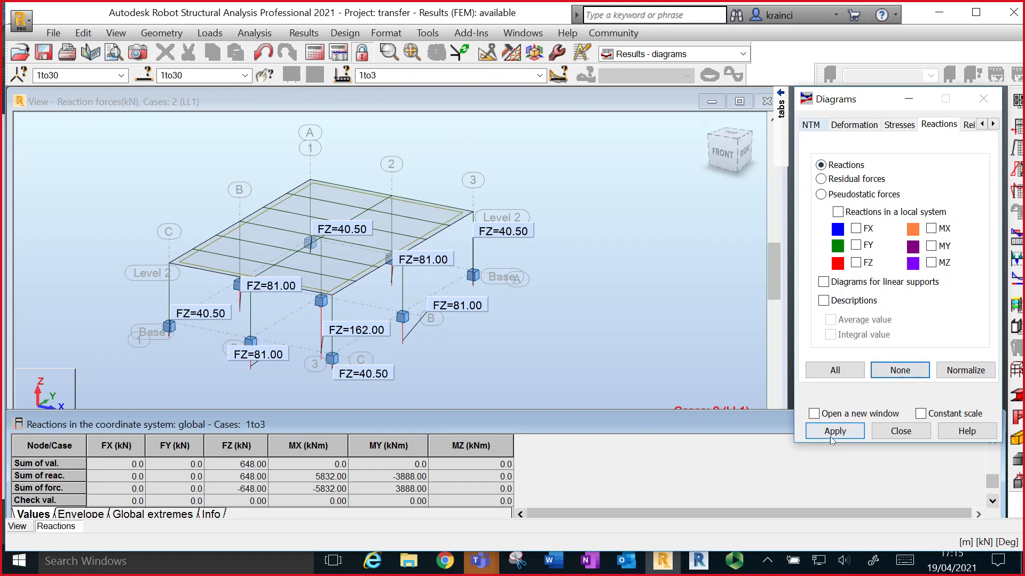
left_click(811, 125)
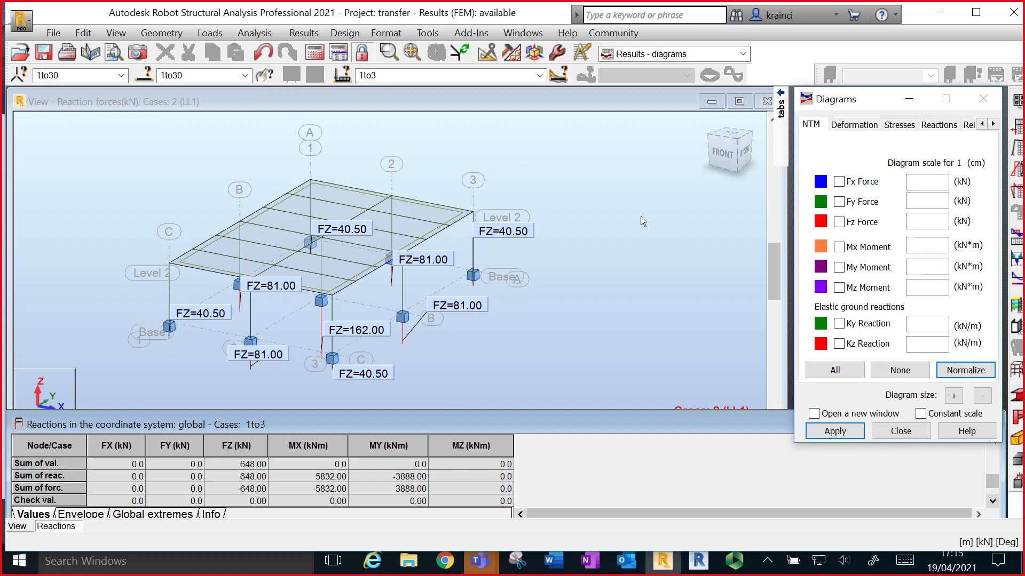
left_click(931, 126)
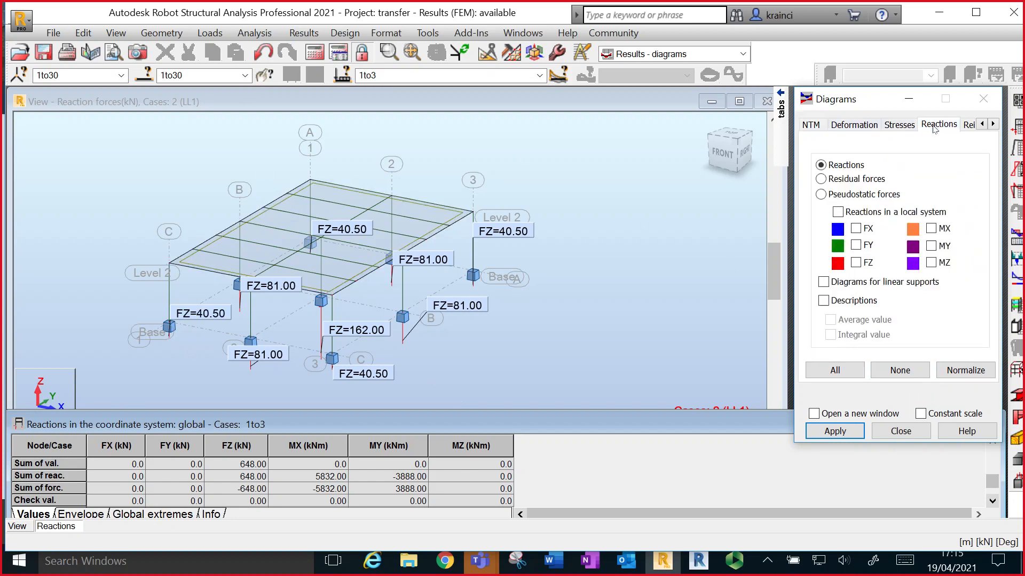
left_click(842, 431)
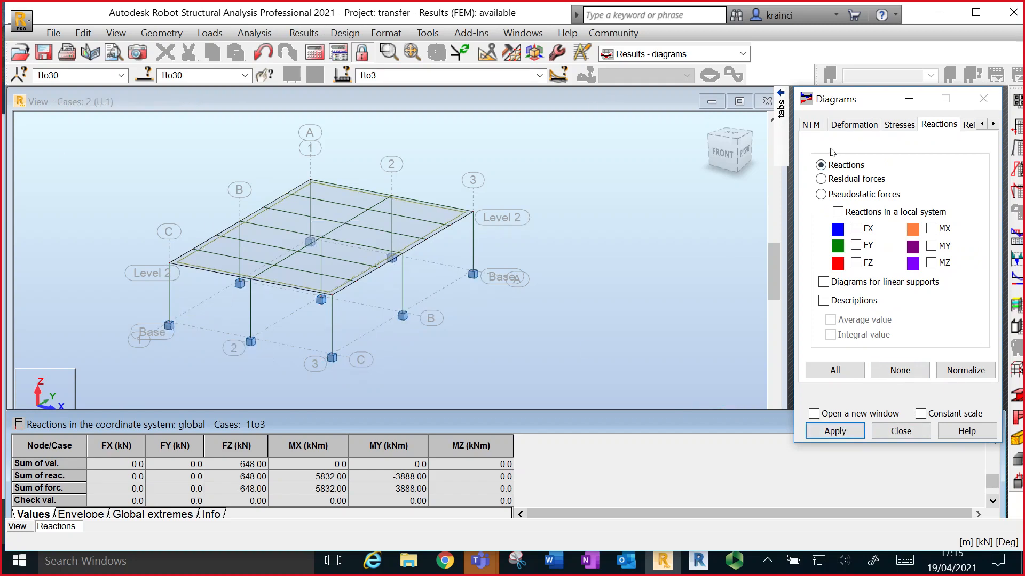
- Display the Fz shear force diagram on the members of the whole frame
left_click(812, 126)
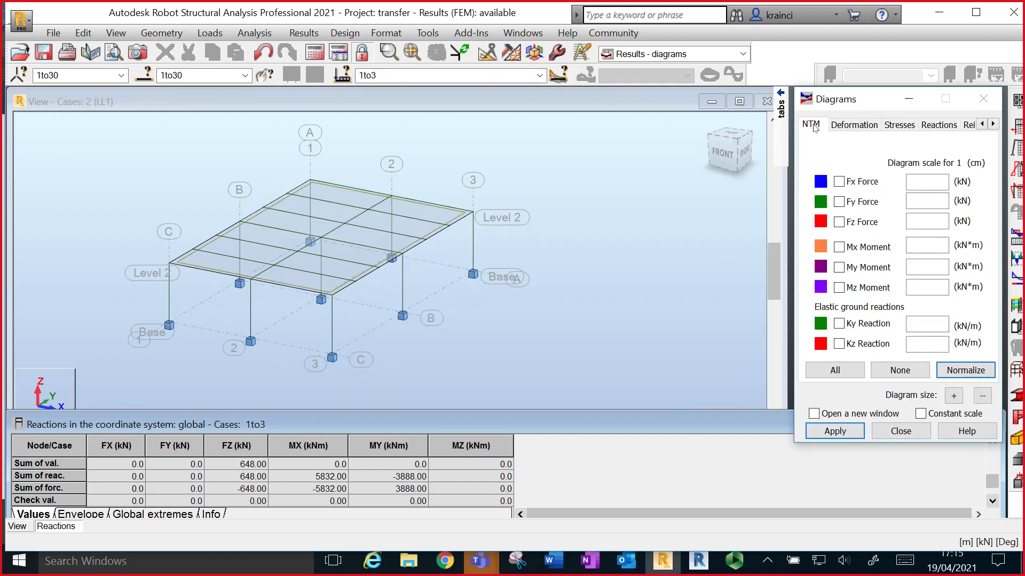
left_click(839, 222)
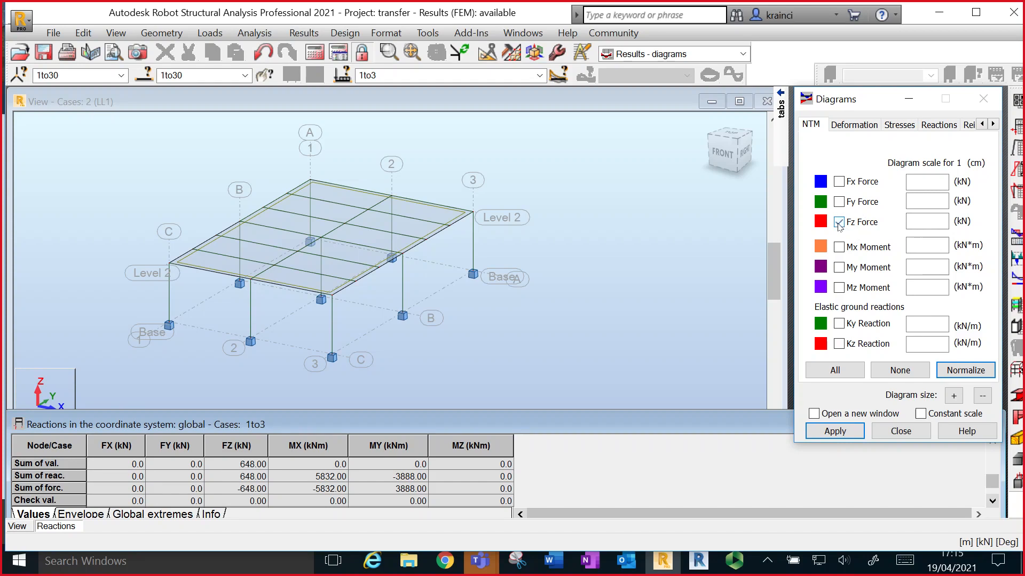
left_click(845, 431)
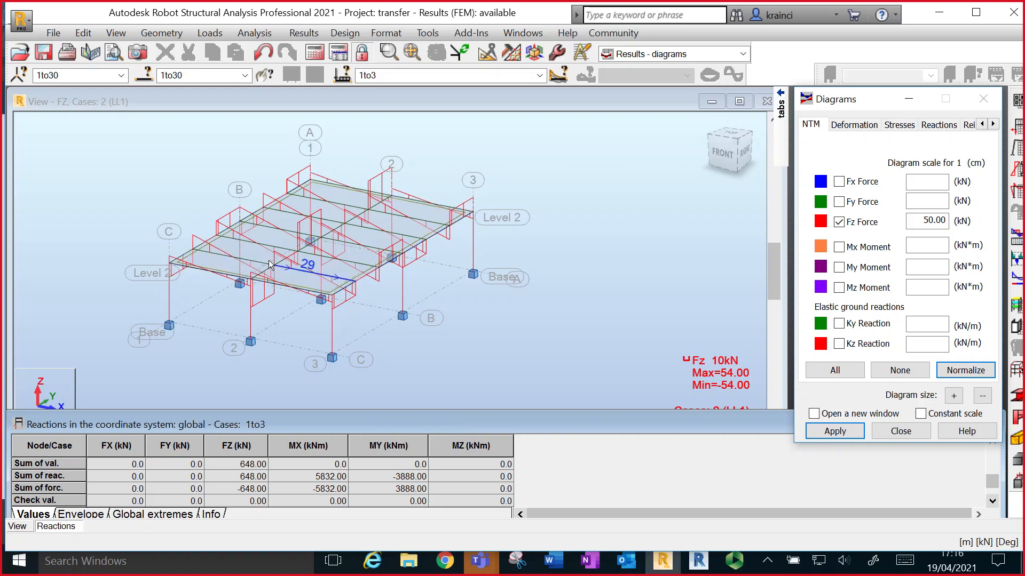
- Isolate beam 29 in a separate view seen from the front and show its Fz diagram for COMB1
left_click(315, 272)
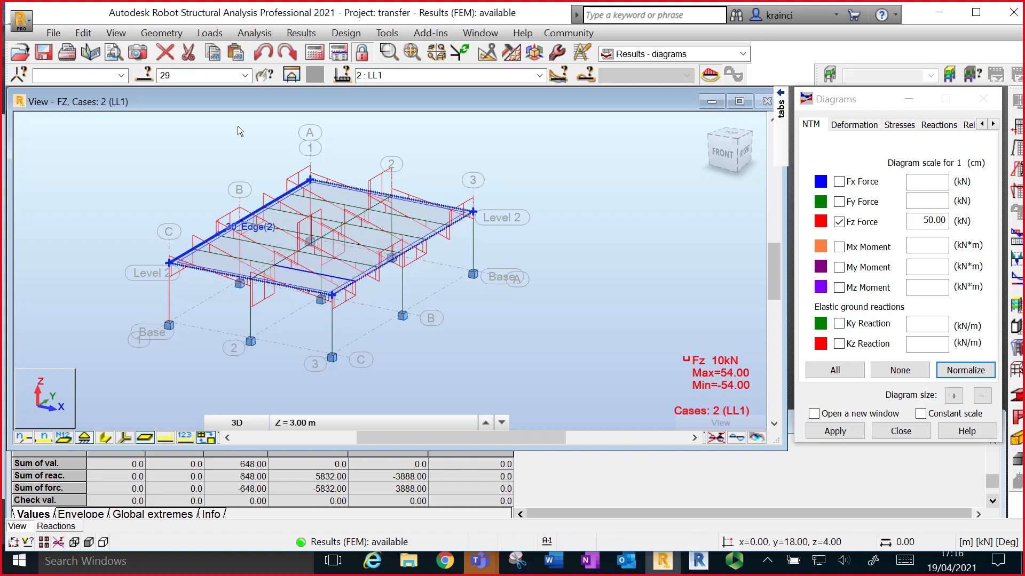
left_click(291, 75)
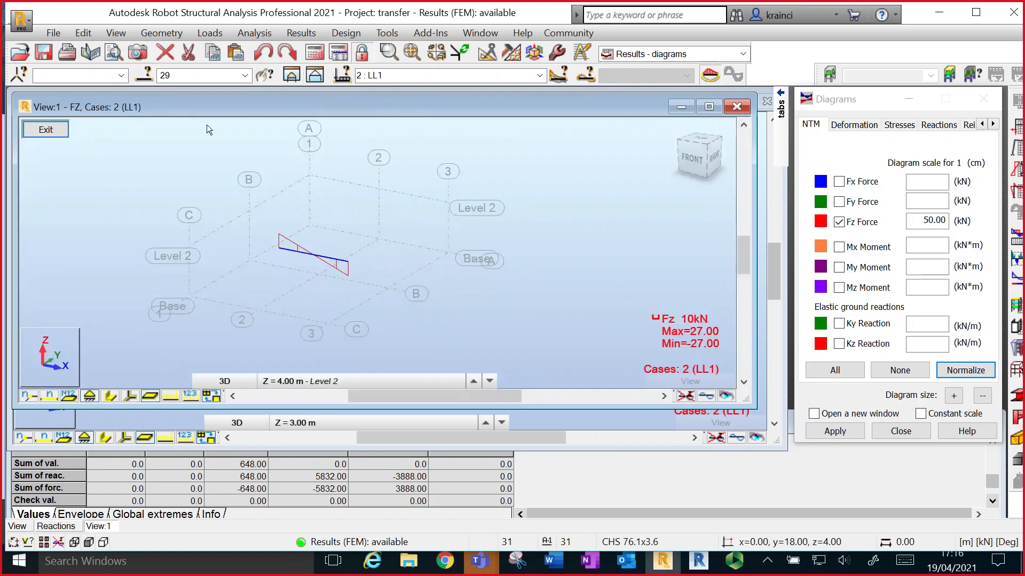
left_click(687, 157)
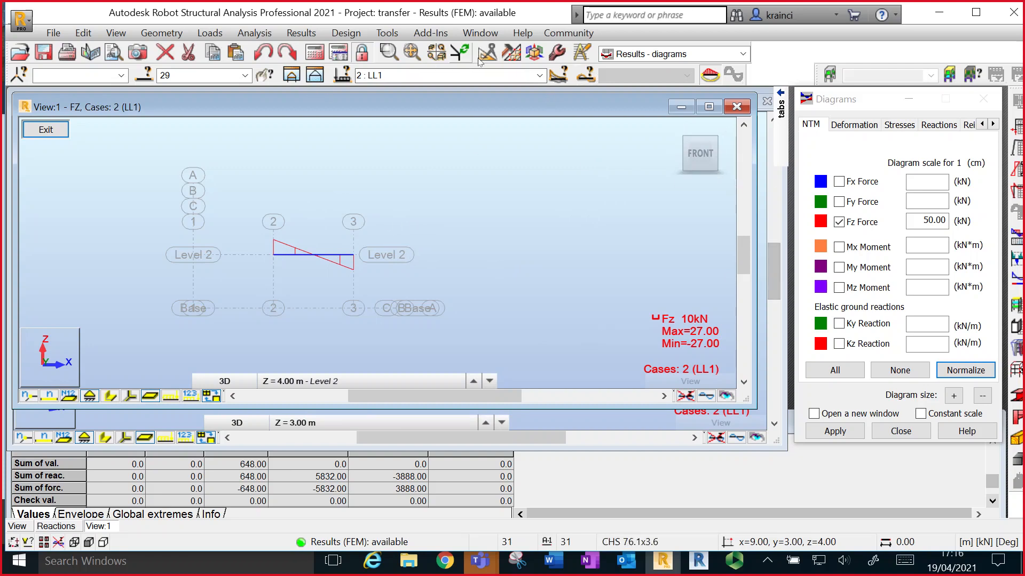
left_click(540, 76)
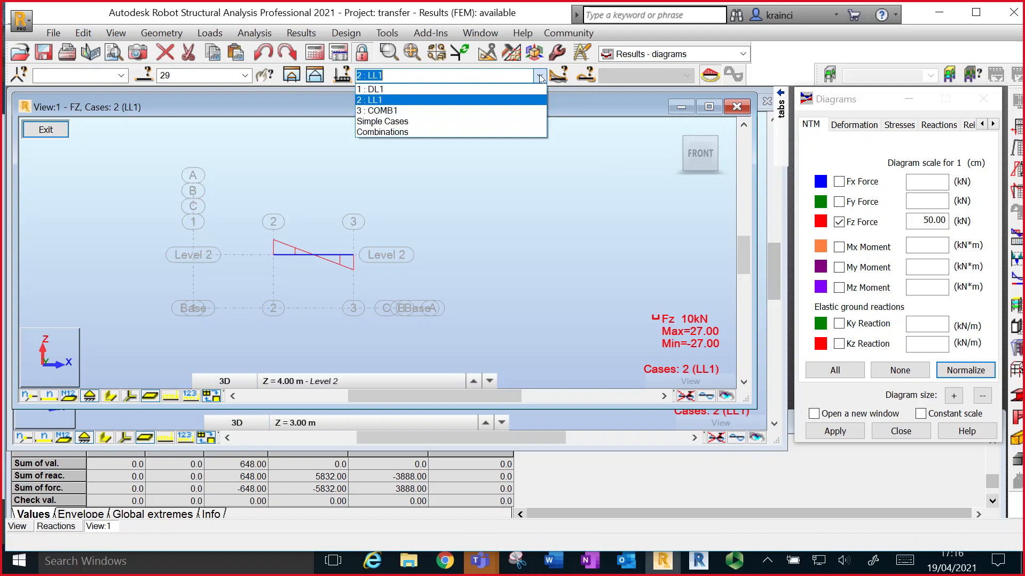
left_click(498, 110)
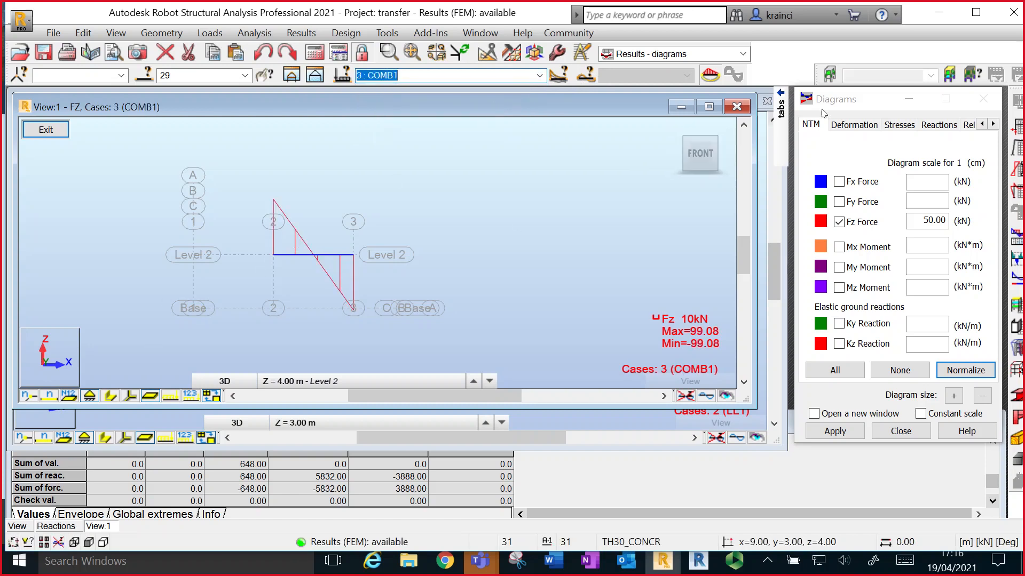
- Set the diagram description to labels so the beam's Fz diagram carries its local extreme values
mouse_move(773, 109)
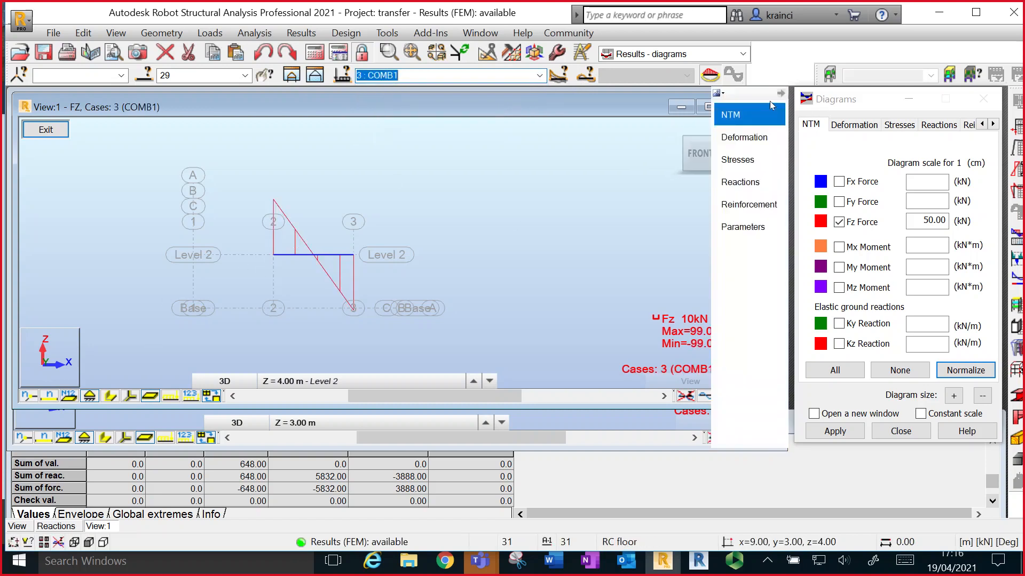
left_click(739, 226)
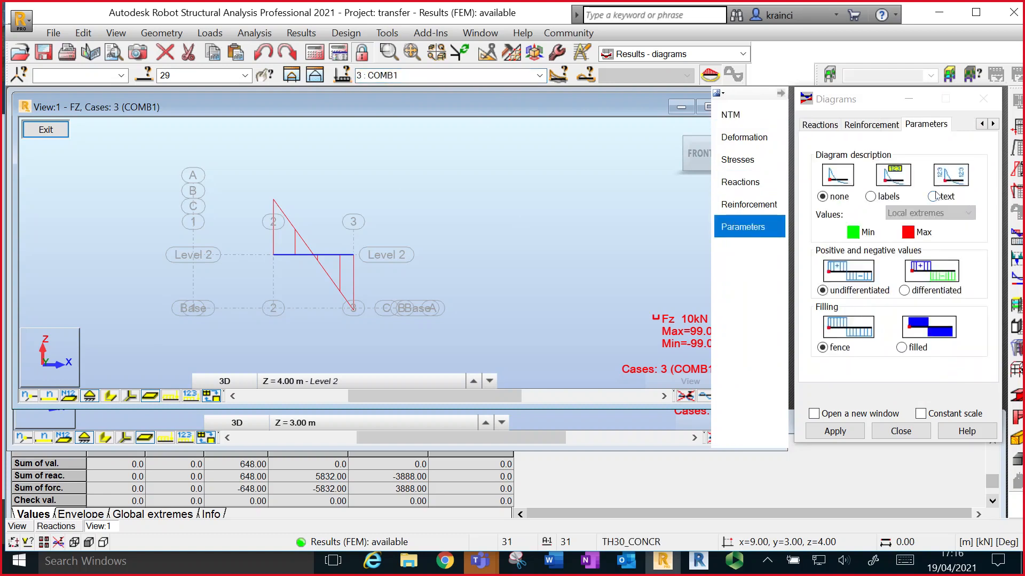
left_click(871, 197)
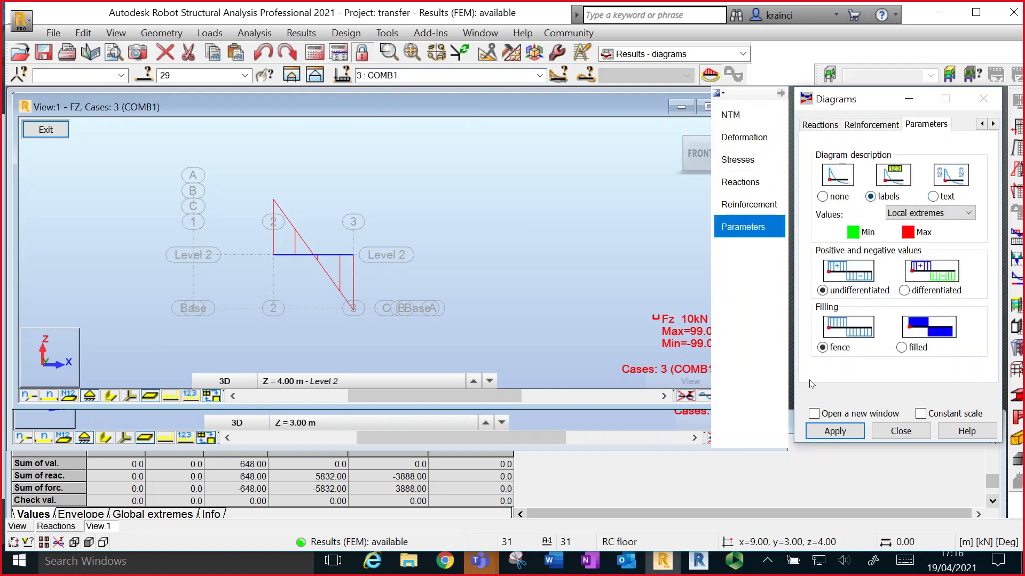
left_click(811, 431)
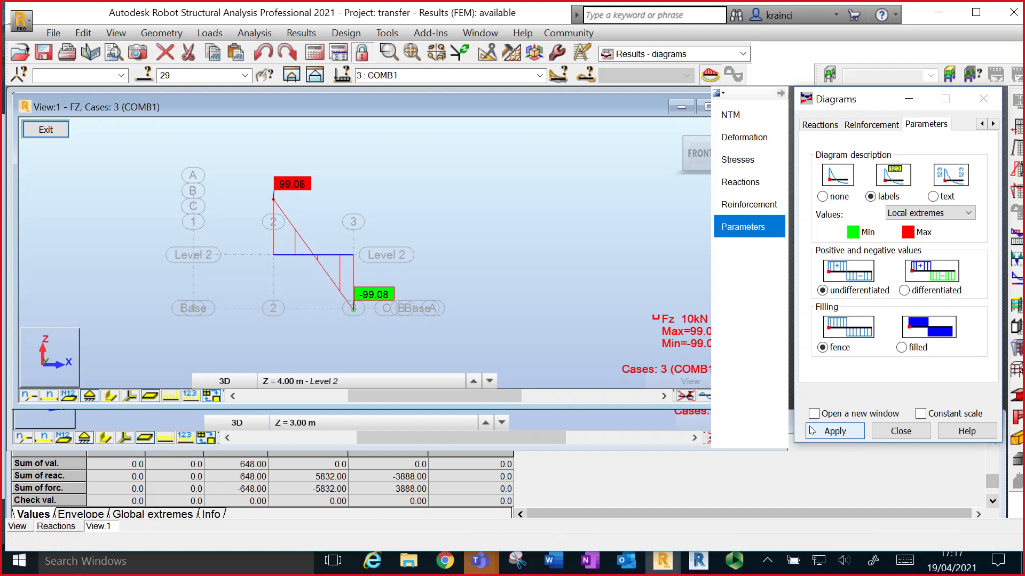
left_click(811, 431)
- Replace the Fz Force diagram of the isolated beam with its My Moment diagram
left_click(737, 122)
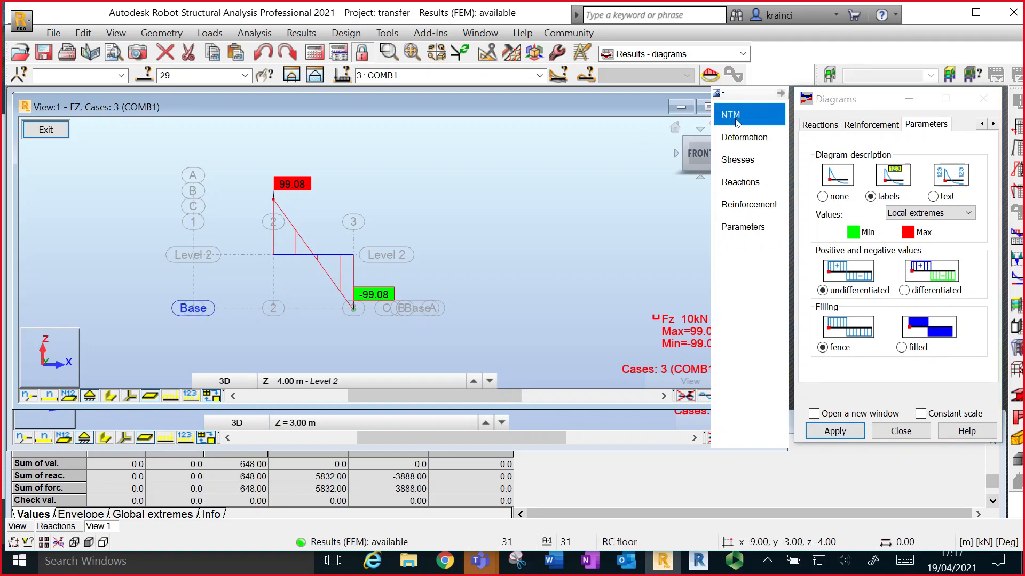
left_click(839, 268)
left_click(839, 222)
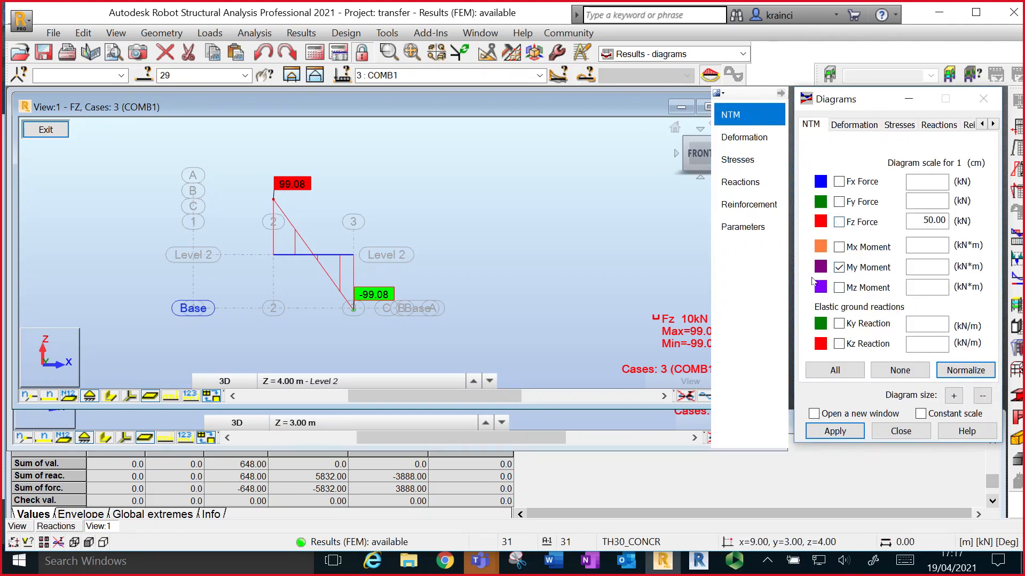
left_click(843, 430)
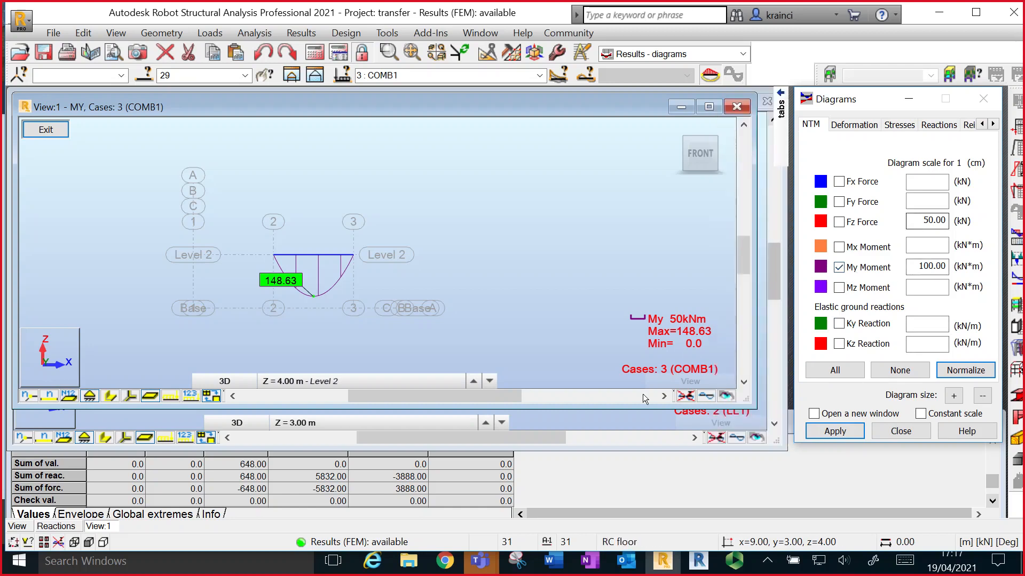
mouse_move(698, 561)
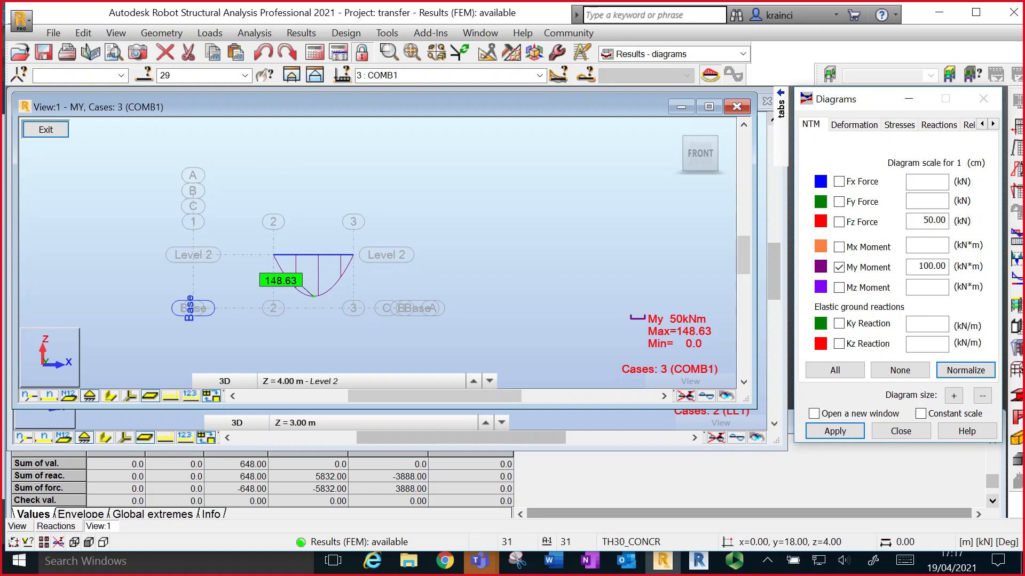
left_click(140, 51)
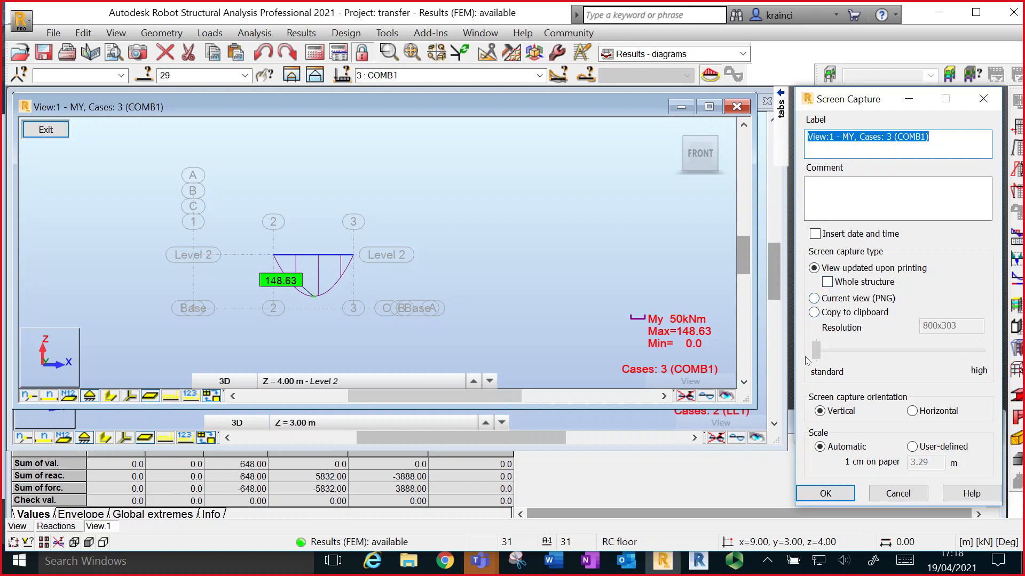
left_click(896, 494)
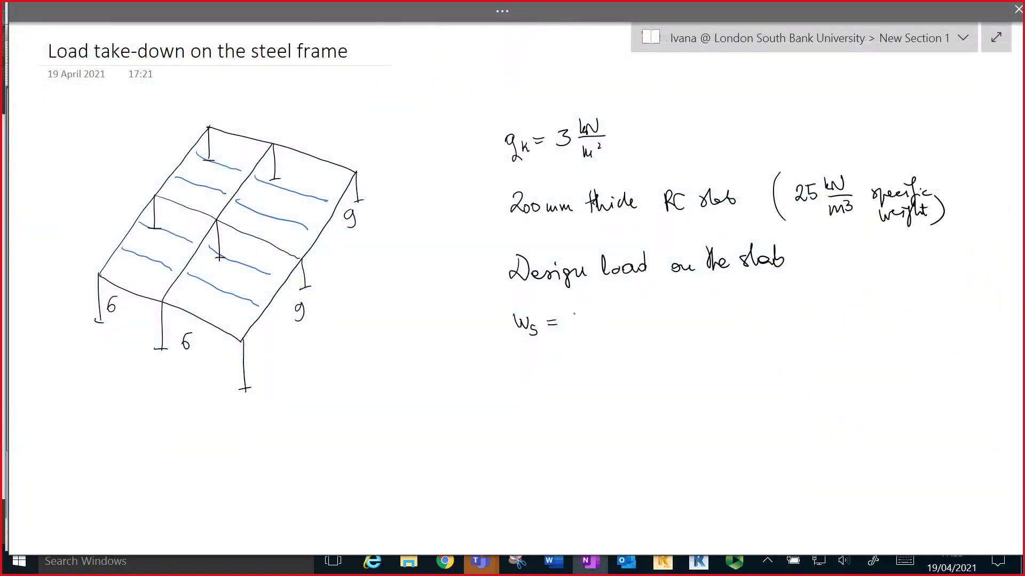
- On the OneNote load take-down page, complete the handwritten slab design load formula as ws = 1.35 gk + 1.5 qk
left_click_drag(572, 319, 579, 330)
mouse_move(586, 317)
left_mouse_down()
mouse_move(590, 331)
mouse_move(610, 316)
mouse_move(625, 337)
mouse_move(666, 322)
left_mouse_up()
mouse_move(677, 318)
left_mouse_down()
mouse_move(683, 312)
mouse_move(682, 326)
left_mouse_up()
mouse_move(688, 324)
left_mouse_down()
mouse_move(702, 312)
mouse_move(718, 323)
mouse_move(715, 335)
mouse_move(725, 328)
left_mouse_up()
left_click_drag(732, 320, 735, 326)
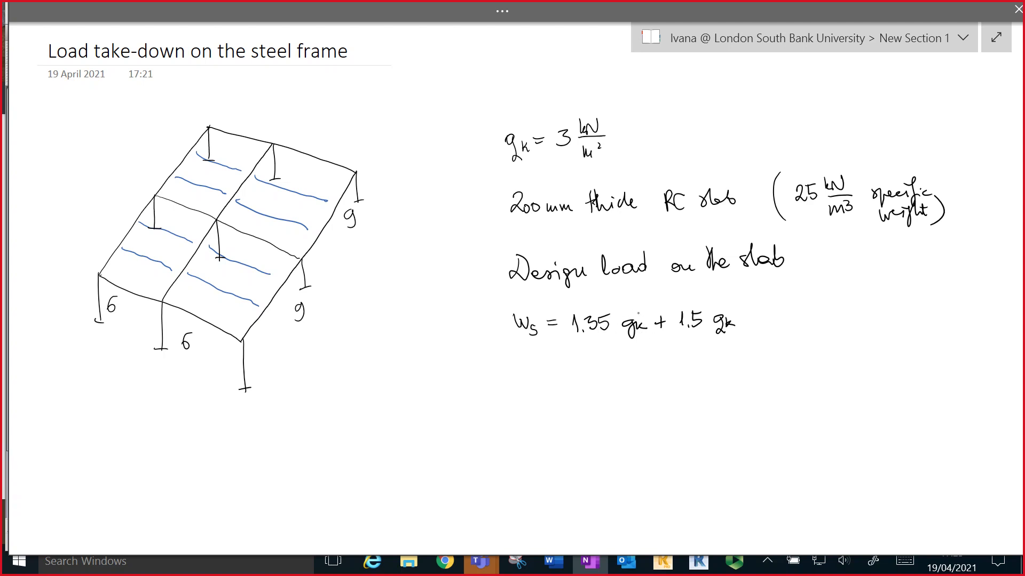
- Handwrite the permanent load term ws = 1.35 × 0.2 × 25 below the slab load formula
mouse_move(522, 366)
left_mouse_down()
mouse_move(549, 373)
mouse_move(546, 385)
mouse_move(603, 371)
mouse_move(599, 379)
mouse_move(612, 380)
mouse_move(619, 364)
mouse_move(643, 369)
left_mouse_up()
left_click(591, 379)
left_click_drag(643, 362, 635, 370)
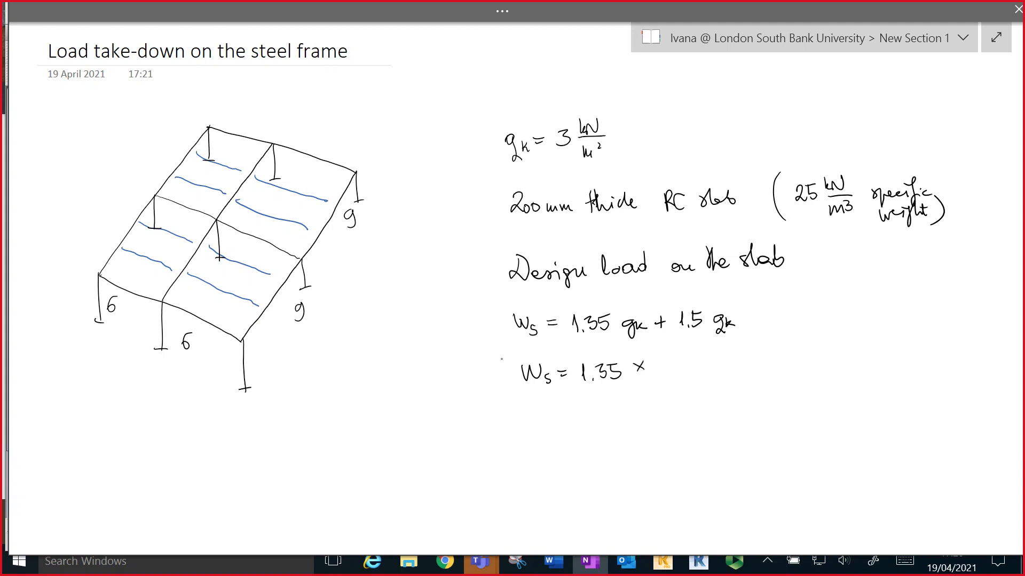
mouse_move(658, 372)
left_mouse_down()
mouse_move(677, 359)
mouse_move(687, 373)
mouse_move(705, 366)
left_mouse_up()
mouse_move(718, 359)
left_mouse_down()
mouse_move(736, 370)
mouse_move(747, 351)
left_mouse_up()
- Handwrite the side note "gk is thickness × specific weight" beside the slab load calculation
mouse_move(852, 255)
left_mouse_down()
mouse_move(847, 270)
mouse_move(880, 269)
mouse_move(839, 306)
mouse_move(951, 296)
mouse_move(939, 299)
left_mouse_up()
mouse_move(844, 313)
left_mouse_down()
mouse_move(852, 323)
mouse_move(907, 323)
left_mouse_up()
mouse_move(849, 337)
left_mouse_down()
mouse_move(890, 335)
mouse_move(881, 354)
mouse_move(918, 345)
left_mouse_up()
left_click_drag(903, 336, 914, 332)
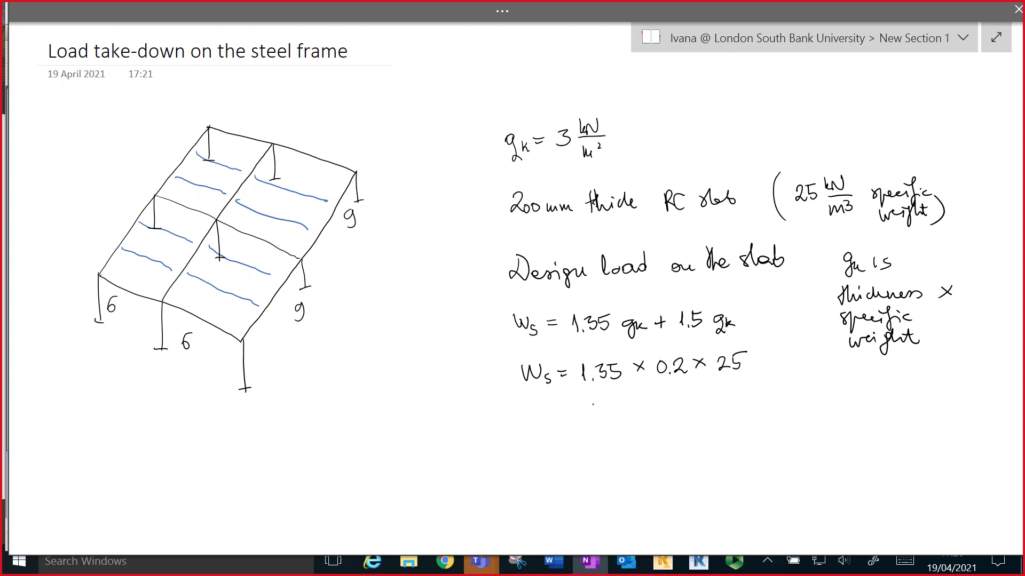
- Finish the slab load calculation with + 1.5 × 3 = 11.25 kN/m² and underline the heading "Design load on the slab"
mouse_move(588, 404)
left_mouse_down()
mouse_move(587, 416)
mouse_move(623, 416)
mouse_move(634, 401)
mouse_move(676, 404)
mouse_move(666, 411)
mouse_move(698, 396)
left_mouse_up()
left_click(618, 413)
left_click_drag(689, 400, 697, 400)
mouse_move(716, 393)
left_mouse_down()
mouse_move(714, 409)
mouse_move(754, 401)
mouse_move(747, 408)
left_mouse_up()
mouse_move(747, 393)
left_mouse_down()
mouse_move(772, 396)
mouse_move(787, 383)
left_mouse_up()
mouse_move(766, 400)
left_mouse_down()
mouse_move(797, 398)
mouse_move(781, 419)
mouse_move(795, 408)
left_mouse_up()
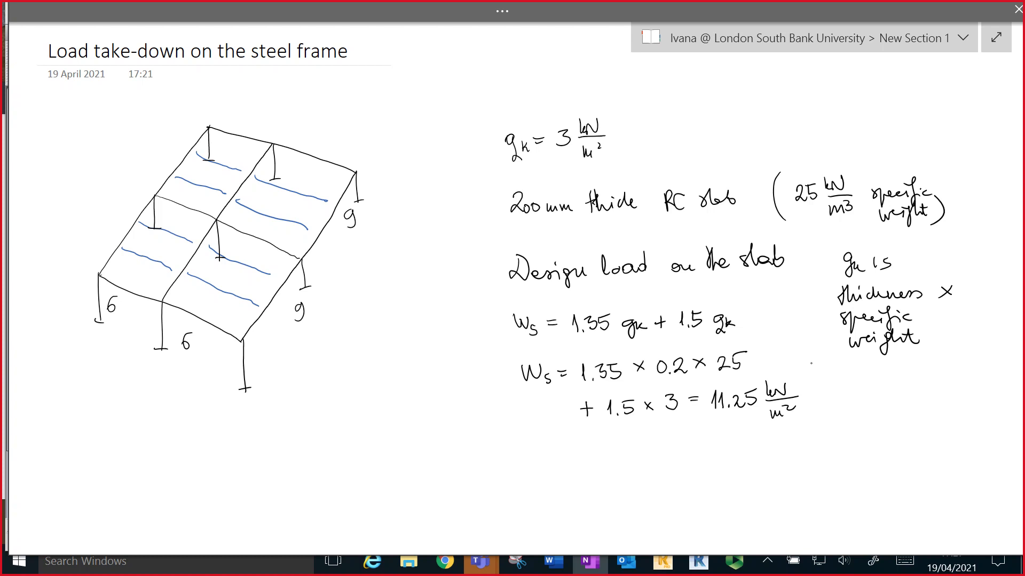
left_click_drag(502, 294, 793, 275)
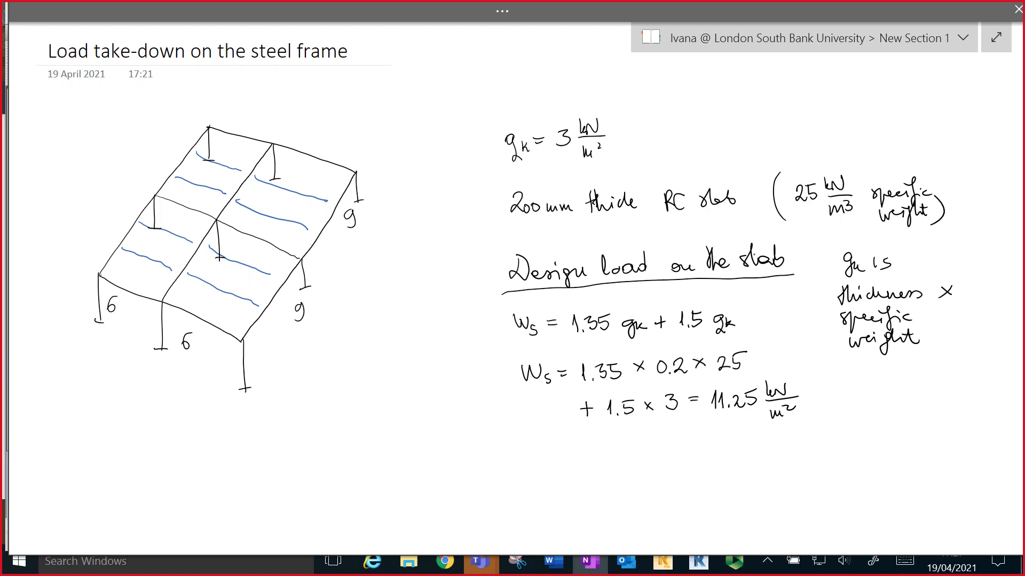
- Handwrite the heading "Secondary beam" below the frame sketch and slab load calculation
scroll(512, 288, "down", 3)
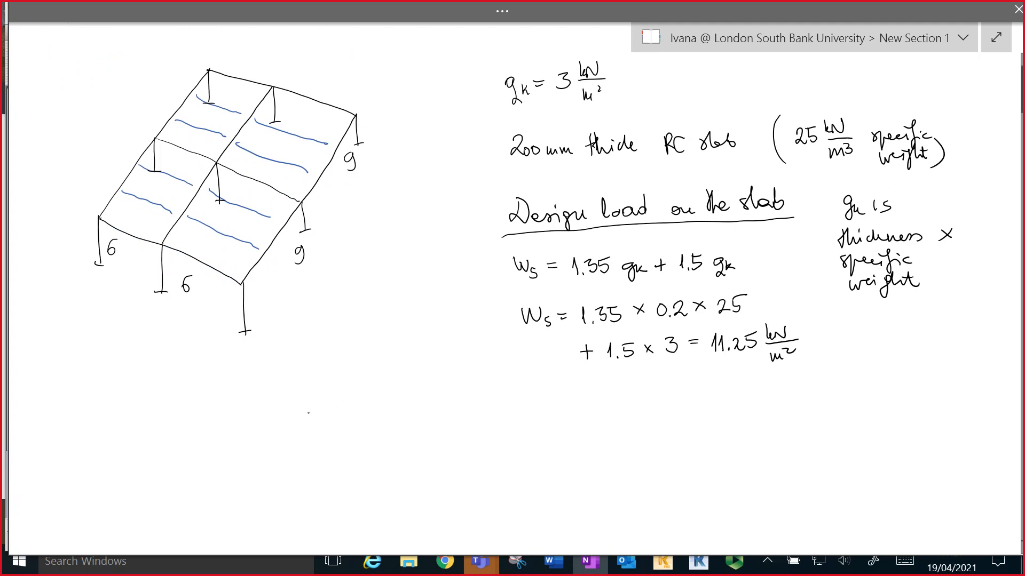
mouse_move(307, 409)
left_mouse_down()
mouse_move(295, 425)
mouse_move(331, 429)
left_mouse_up()
mouse_move(341, 422)
left_mouse_down()
mouse_move(362, 426)
mouse_move(383, 411)
mouse_move(389, 425)
mouse_move(424, 427)
mouse_move(417, 441)
left_mouse_up()
mouse_move(443, 406)
left_mouse_down()
mouse_move(450, 424)
mouse_move(508, 426)
left_mouse_up()
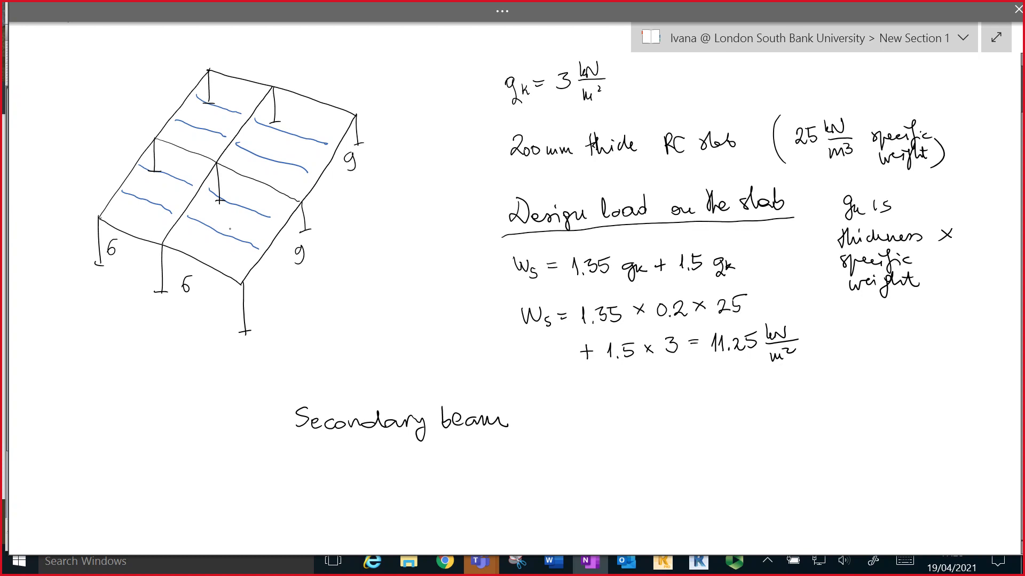
- Highlight in green the slab strips on both sides of the front secondary beam in the frame sketch's 6 by 9 bay
left_click(509, 14)
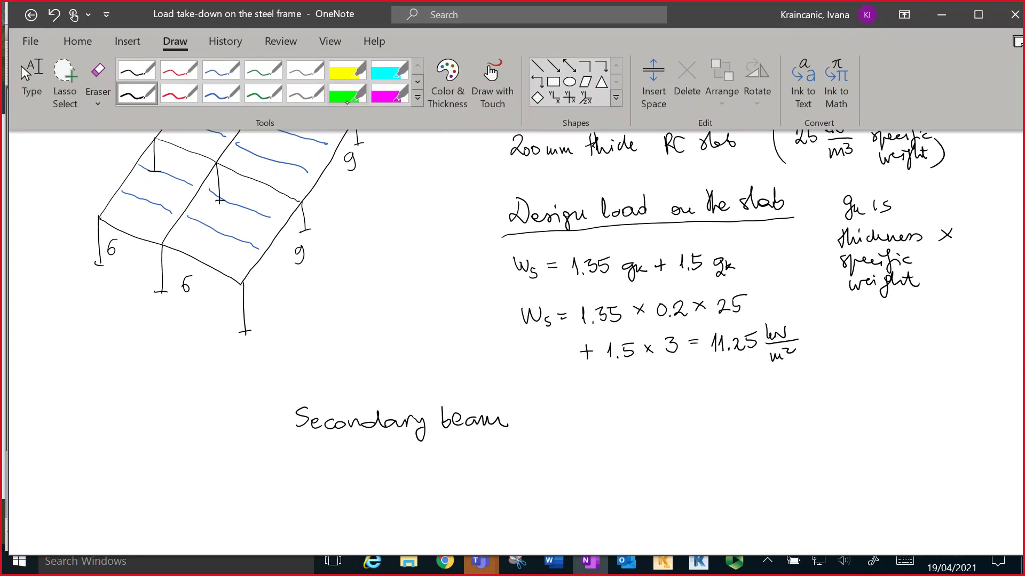
left_click(347, 97)
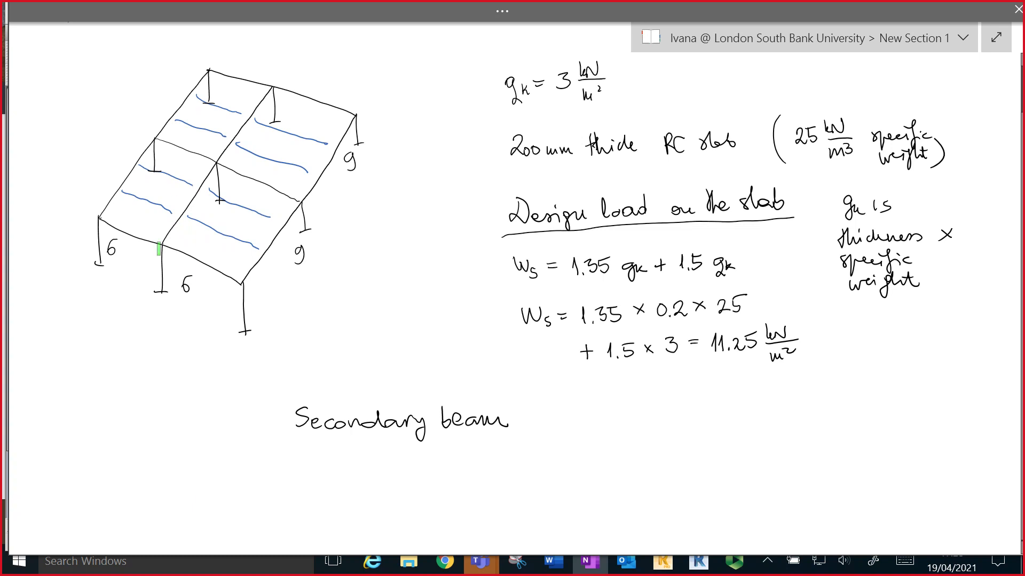
left_click_drag(180, 220, 253, 259)
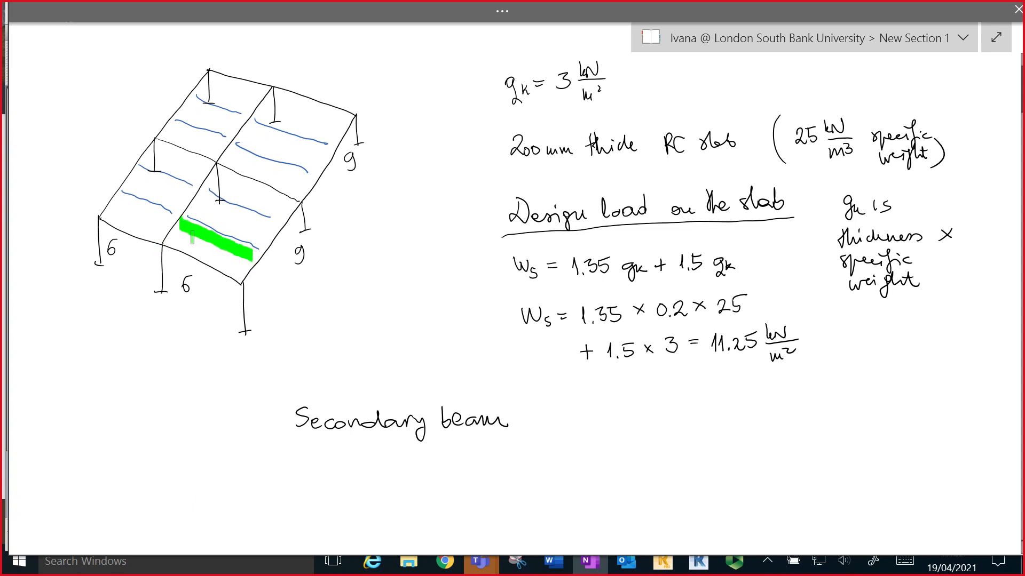
left_click_drag(178, 225, 251, 266)
left_click_drag(191, 211, 261, 245)
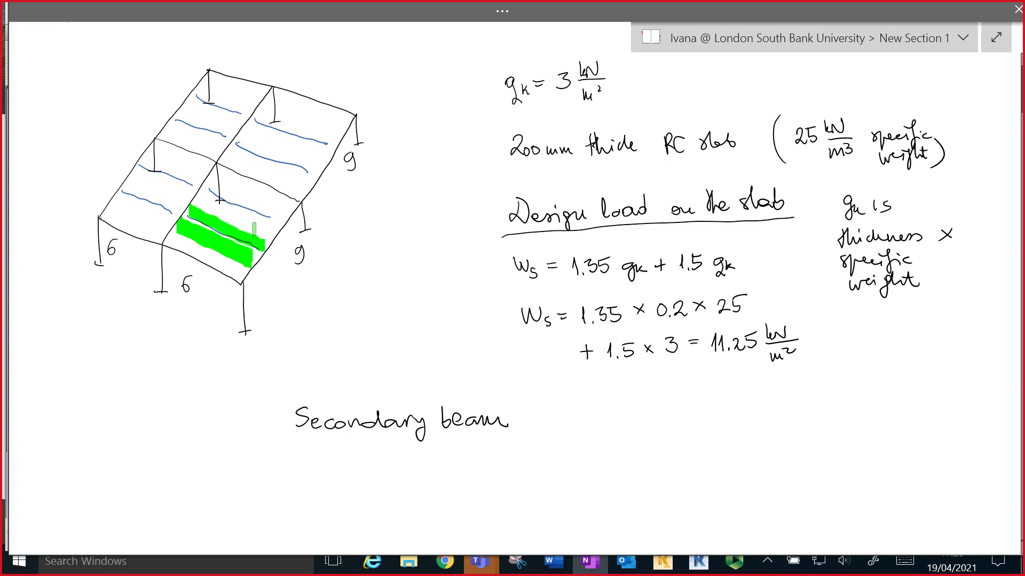
mouse_move(191, 208)
left_mouse_down()
mouse_move(224, 233)
mouse_move(266, 244)
left_mouse_up()
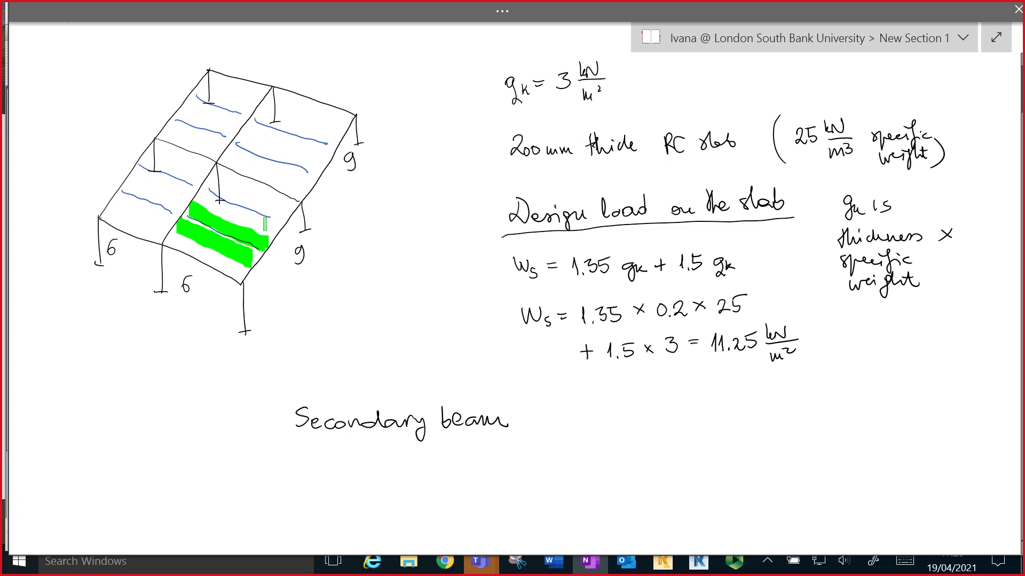
- With the black pen, mark the 3 m beam spacings along the 9 m side and the 3 m loaded width across the green strips
left_click(496, 11)
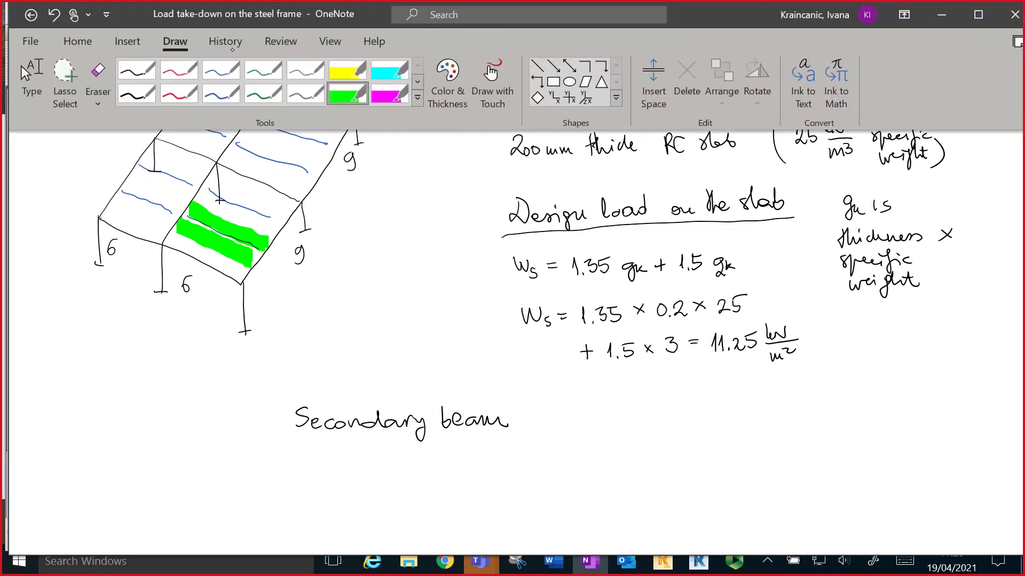
left_click(138, 96)
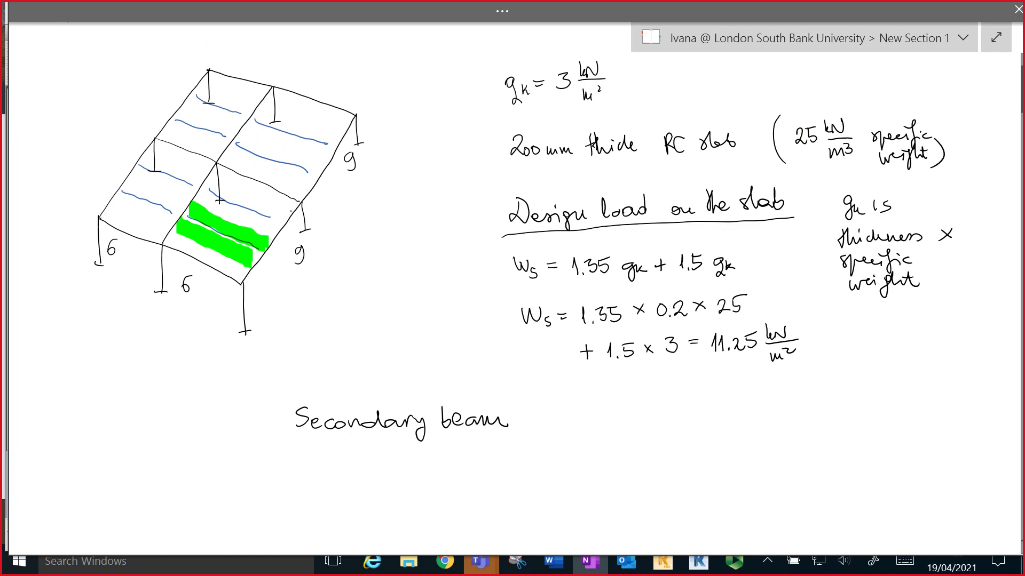
left_click_drag(294, 218, 262, 276)
left_click_drag(213, 249, 217, 261)
left_click_drag(236, 218, 235, 230)
- Handwrite the secondary beam load formula wsb = ws × width under the "Secondary beam" heading
scroll(513, 289, "down", 1)
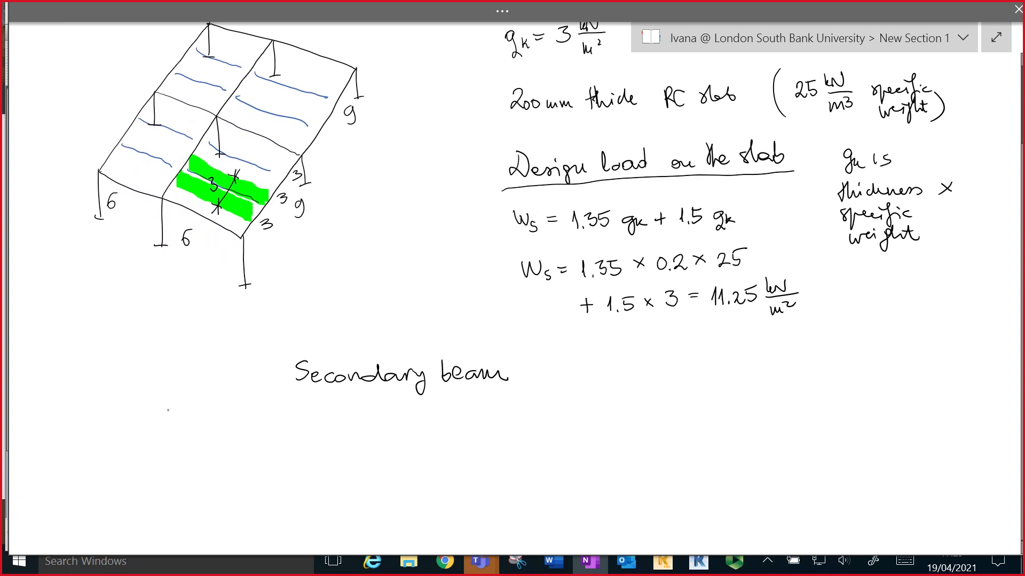
mouse_move(163, 414)
left_mouse_down()
mouse_move(168, 430)
mouse_move(182, 418)
mouse_move(184, 433)
mouse_move(227, 422)
left_mouse_up()
mouse_move(215, 427)
left_mouse_down()
mouse_move(262, 421)
mouse_move(265, 437)
mouse_move(286, 435)
left_mouse_up()
mouse_move(285, 424)
left_mouse_down()
mouse_move(278, 435)
mouse_move(341, 428)
mouse_move(347, 416)
left_mouse_up()
mouse_move(350, 410)
left_mouse_down()
mouse_move(348, 427)
mouse_move(357, 427)
left_mouse_up()
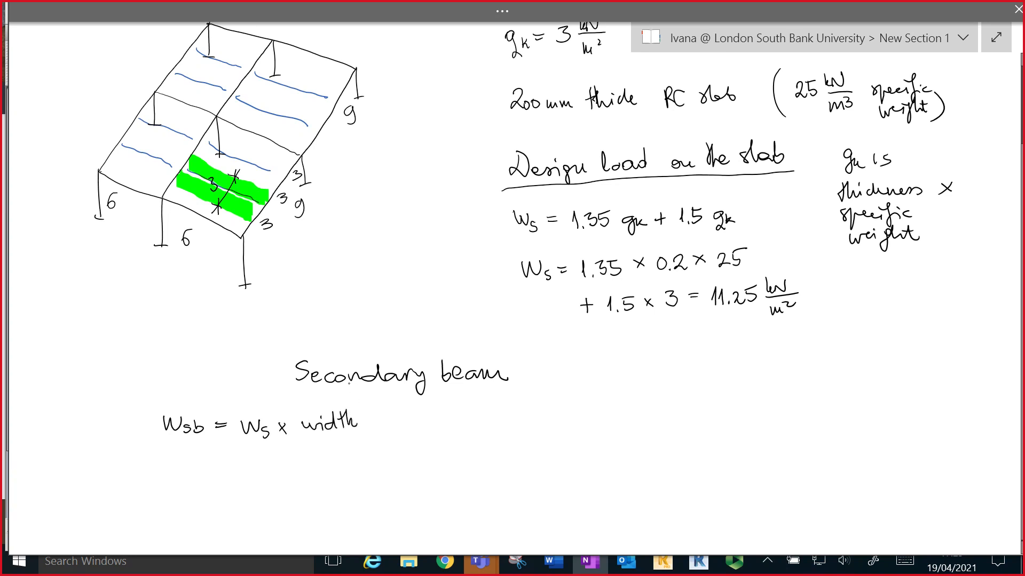
- Undo the word "width" in the secondary beam load formula and write "spacing" in its place
key("ctrl+z")
key("ctrl+z")
key("ctrl+z")
key("ctrl+z")
key("ctrl+z")
key("ctrl+z")
mouse_move(287, 425)
left_mouse_down()
mouse_move(279, 437)
mouse_move(388, 434)
left_mouse_up()
left_click_drag(396, 426, 394, 450)
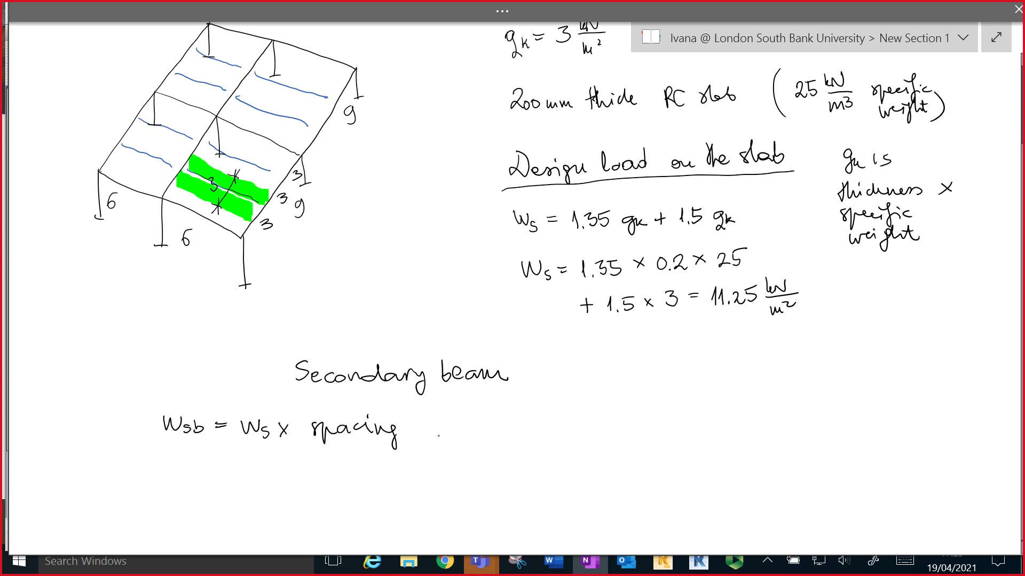
- Extend the secondary beam load formula with = 11.25 × 3 = 33.75 kN/m
left_click_drag(426, 421, 442, 426)
mouse_move(455, 417)
left_mouse_down()
mouse_move(459, 432)
mouse_move(472, 434)
mouse_move(569, 414)
left_mouse_up()
left_click(485, 429)
left_click_drag(560, 421, 570, 420)
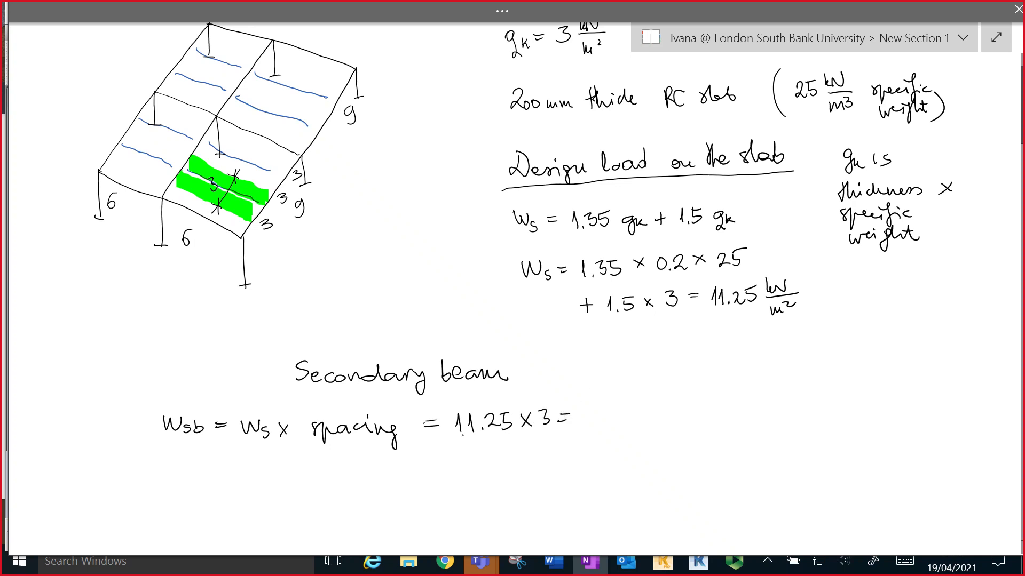
mouse_move(594, 408)
left_mouse_down()
mouse_move(597, 425)
mouse_move(642, 425)
left_mouse_up()
mouse_move(638, 416)
left_mouse_down()
mouse_move(652, 412)
mouse_move(649, 425)
mouse_move(659, 407)
mouse_move(684, 410)
left_mouse_up()
mouse_move(683, 411)
left_mouse_down()
mouse_move(691, 396)
mouse_move(680, 433)
mouse_move(692, 433)
left_mouse_up()
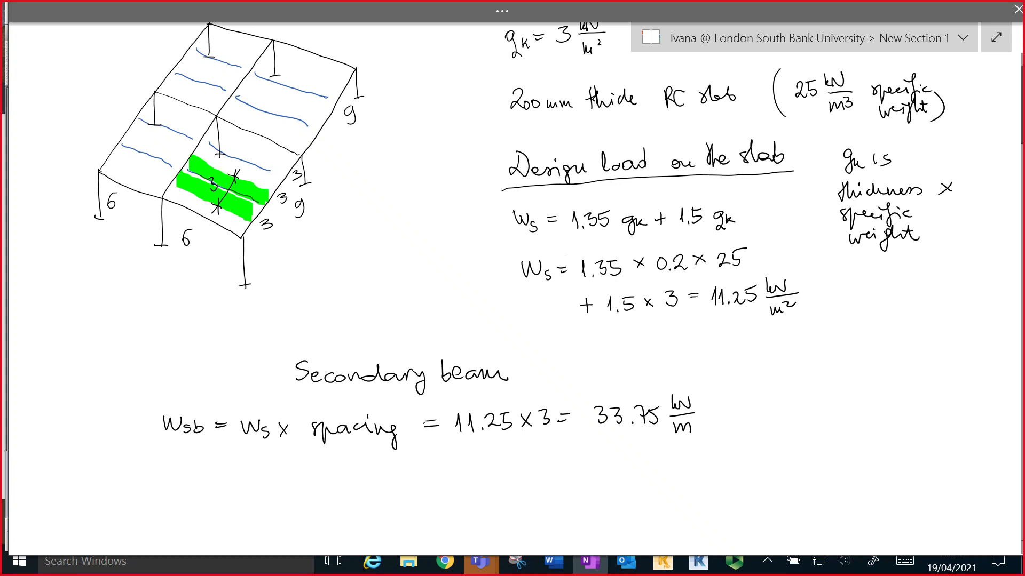
- Sketch a simply supported beam with pin and roller supports and a uniformly distributed load block below the formula
scroll(513, 288, "down", 3)
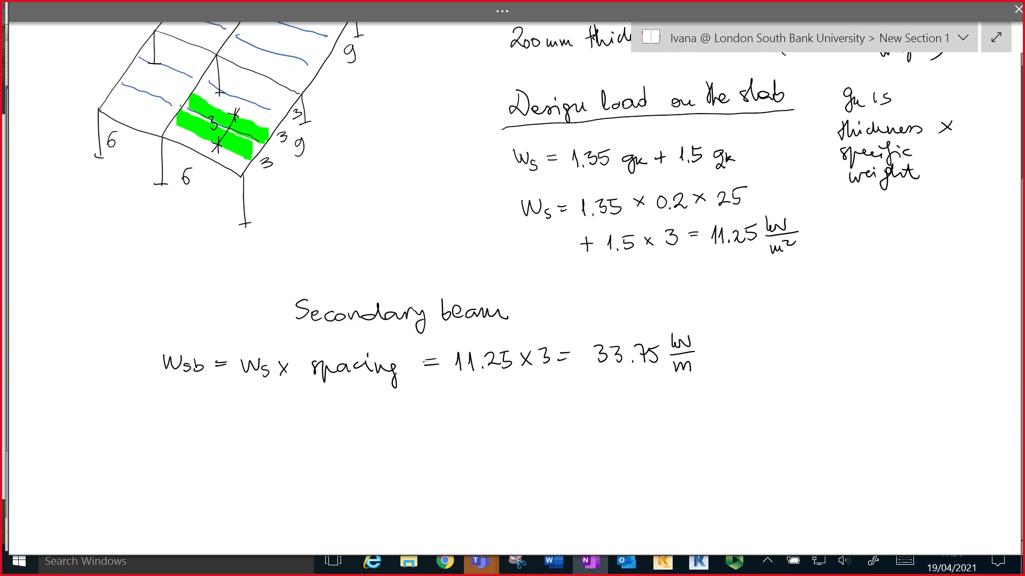
mouse_move(165, 464)
left_mouse_down()
mouse_move(313, 465)
mouse_move(295, 471)
left_mouse_up()
mouse_move(166, 461)
left_mouse_down()
mouse_move(158, 475)
mouse_move(181, 477)
left_mouse_up()
mouse_move(289, 478)
left_mouse_down()
mouse_move(315, 477)
mouse_move(297, 473)
mouse_move(308, 471)
left_mouse_up()
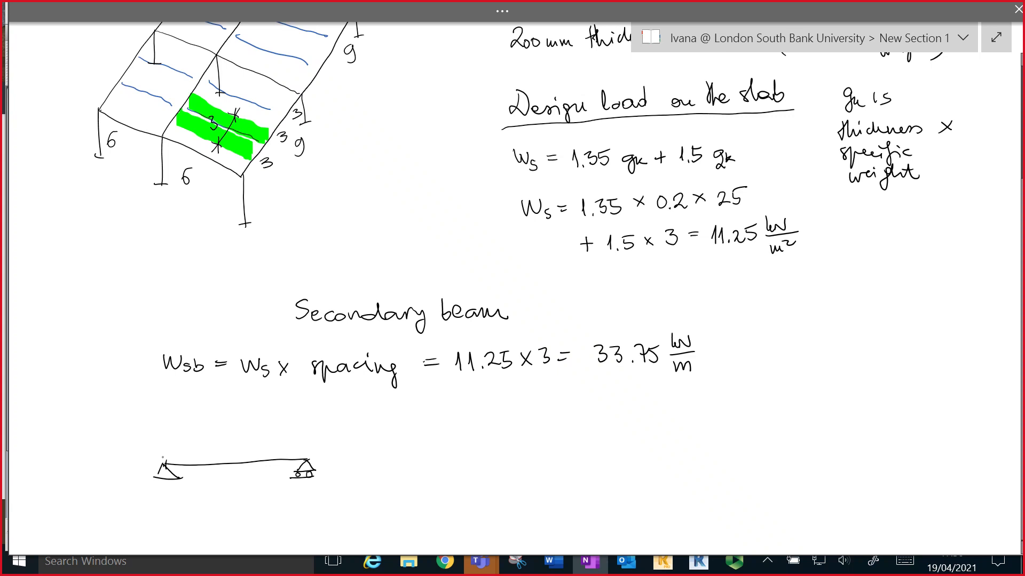
mouse_move(167, 443)
left_mouse_down()
mouse_move(166, 453)
mouse_move(311, 436)
mouse_move(310, 455)
left_mouse_up()
mouse_move(219, 444)
left_mouse_down()
mouse_move(219, 463)
mouse_move(229, 464)
left_mouse_up()
left_click_drag(239, 446, 240, 452)
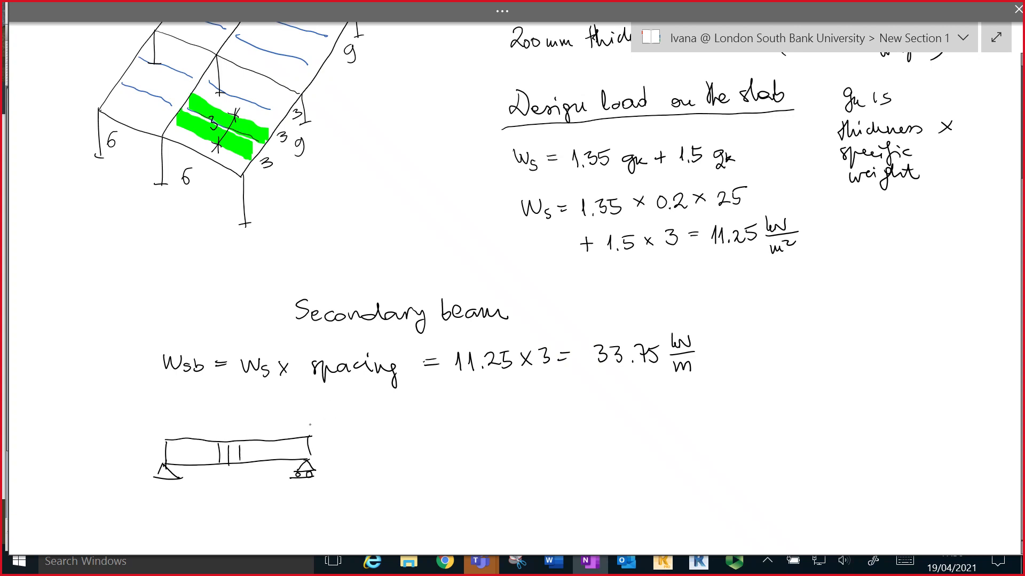
- Label the load block wsb = 33.75 kN/m and draw the span dimension Lsb = 6 beneath the beam sketch
mouse_move(245, 415)
left_mouse_down()
mouse_move(276, 428)
mouse_move(299, 418)
left_mouse_up()
mouse_move(291, 421)
left_mouse_down()
mouse_move(323, 426)
mouse_move(344, 411)
mouse_move(340, 425)
mouse_move(367, 411)
left_mouse_up()
left_click(333, 425)
mouse_move(368, 408)
left_mouse_down()
mouse_move(387, 403)
mouse_move(397, 415)
mouse_move(387, 428)
left_mouse_up()
mouse_move(164, 490)
left_mouse_down()
mouse_move(164, 515)
mouse_move(315, 500)
mouse_move(303, 507)
left_mouse_up()
mouse_move(159, 509)
left_mouse_down()
mouse_move(231, 485)
mouse_move(218, 504)
mouse_move(248, 494)
left_mouse_up()
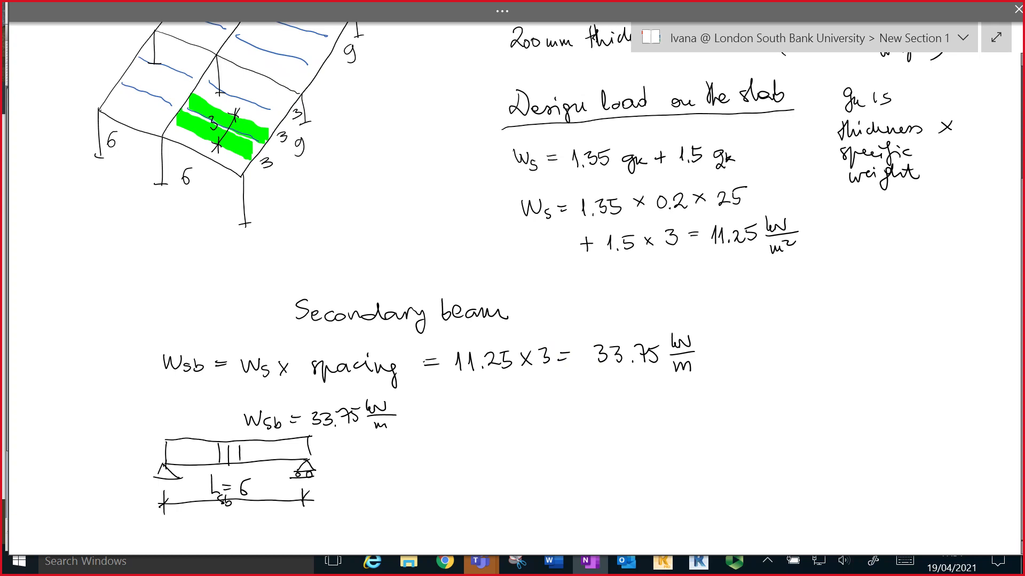
- Draw upward reaction arrows beneath both supports of the beam sketch
scroll(512, 267, "down", 3)
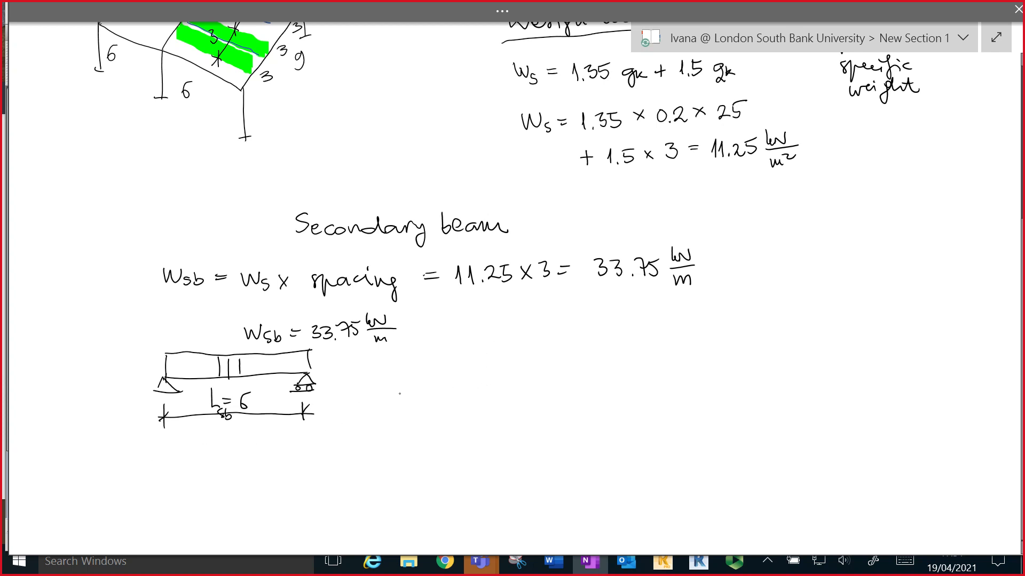
left_click_drag(163, 475, 166, 443)
mouse_move(303, 463)
left_mouse_down()
mouse_move(303, 431)
mouse_move(312, 438)
left_mouse_up()
- Handwrite the support reaction formula R = wsb × Lsb / 2 beside the beam sketch
mouse_move(502, 358)
left_mouse_down()
mouse_move(502, 381)
mouse_move(571, 364)
mouse_move(577, 350)
mouse_move(581, 362)
mouse_move(620, 361)
left_mouse_up()
left_click_drag(272, 356, 309, 350)
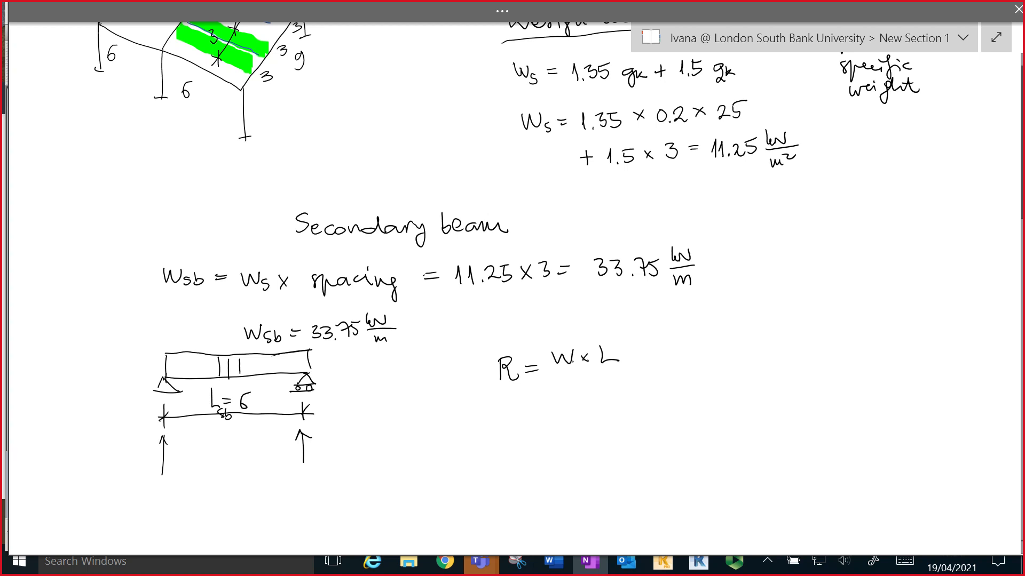
mouse_move(574, 366)
left_mouse_down()
mouse_move(570, 375)
mouse_move(623, 370)
left_mouse_up()
left_click_drag(631, 356, 633, 367)
mouse_move(549, 380)
left_mouse_down()
mouse_move(646, 377)
mouse_move(594, 395)
mouse_move(609, 393)
left_mouse_up()
- Substitute the values into the reaction formula as 33.75 × 6 / 2, correcting the miswritten span factor to 6
left_click_drag(693, 353, 692, 367)
mouse_move(705, 354)
left_mouse_down()
mouse_move(713, 357)
mouse_move(706, 368)
mouse_move(735, 356)
left_mouse_up()
left_click(718, 365)
mouse_move(737, 357)
left_mouse_down()
mouse_move(736, 367)
mouse_move(769, 363)
mouse_move(759, 364)
left_mouse_up()
left_click_drag(780, 352, 800, 362)
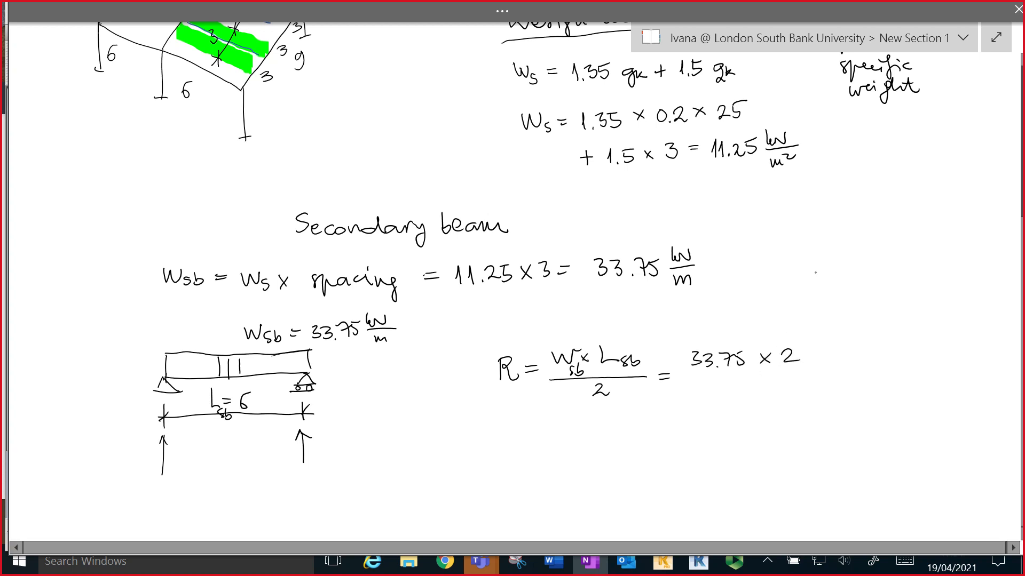
key("ctrl+z")
left_click_drag(794, 348, 784, 359)
mouse_move(695, 377)
left_mouse_down()
mouse_move(797, 375)
mouse_move(767, 394)
mouse_move(821, 374)
left_mouse_up()
left_click_drag(810, 379, 822, 378)
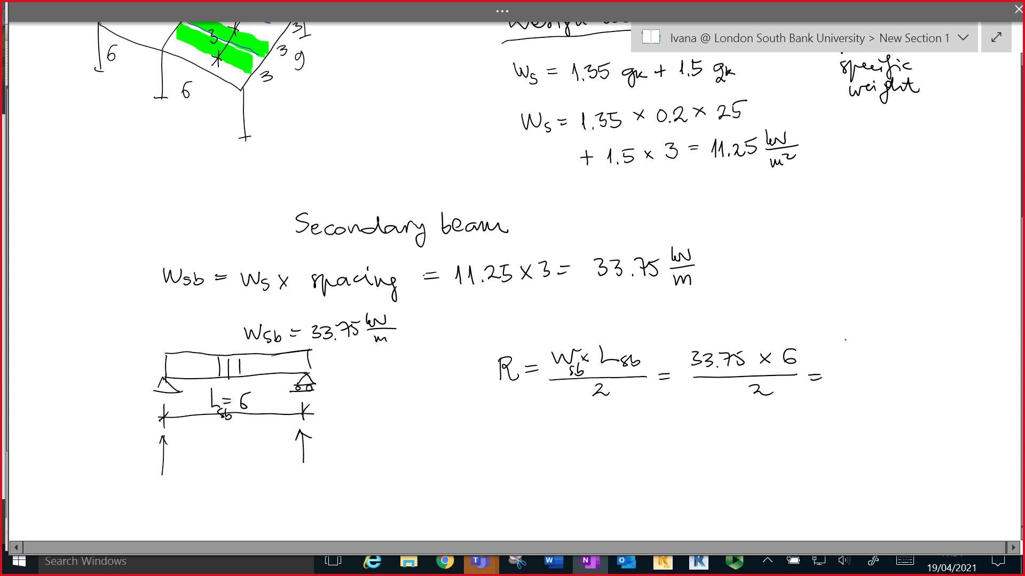
- Write the reaction result as 101.25 kN, redoing the unit, and label both reaction arrows 101
mouse_move(831, 368)
left_mouse_down()
mouse_move(890, 383)
mouse_move(933, 361)
left_mouse_up()
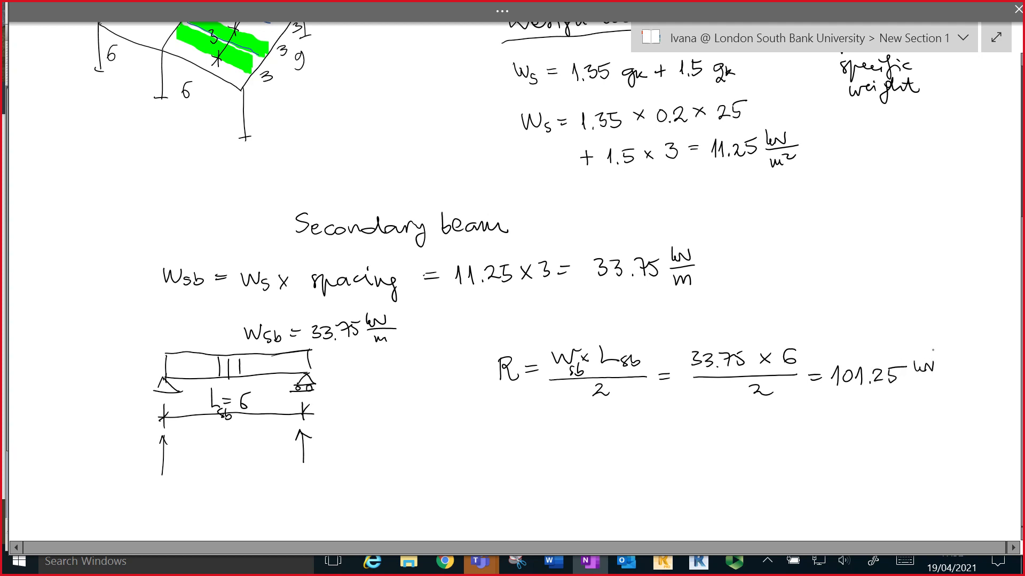
key("ctrl+z")
key("ctrl+z")
mouse_move(889, 368)
left_mouse_down()
mouse_move(902, 364)
mouse_move(922, 383)
mouse_move(929, 366)
left_mouse_up()
mouse_move(117, 449)
left_mouse_down()
mouse_move(117, 462)
mouse_move(134, 449)
mouse_move(122, 446)
left_mouse_up()
mouse_move(313, 438)
left_mouse_down()
mouse_move(316, 452)
mouse_move(321, 439)
mouse_move(337, 439)
left_mouse_up()
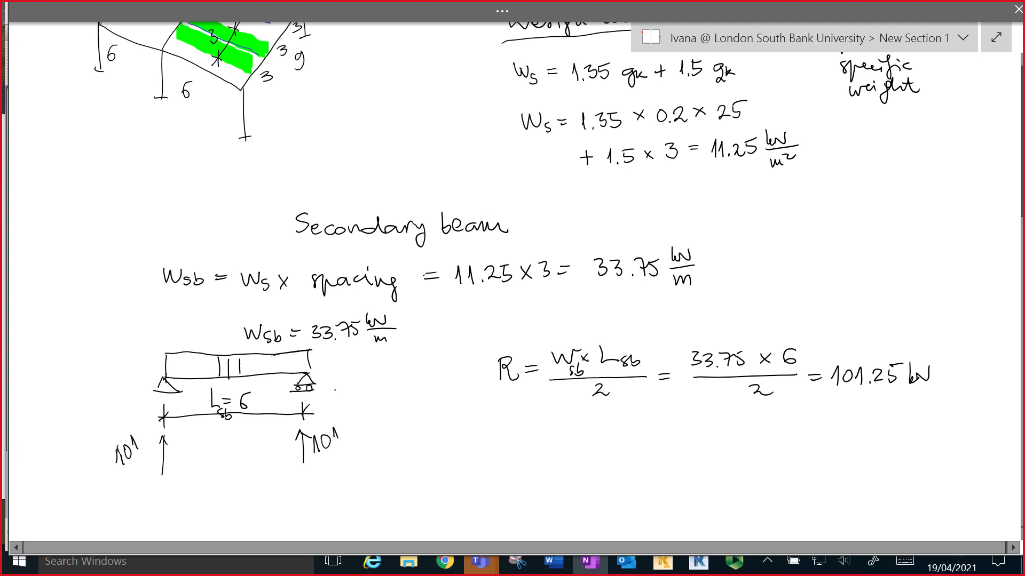
- Draw the shear diagram's baseline and dashed support guide lines below the beam, with a left end ordinate labelled 101
scroll(335, 390, "down", 3)
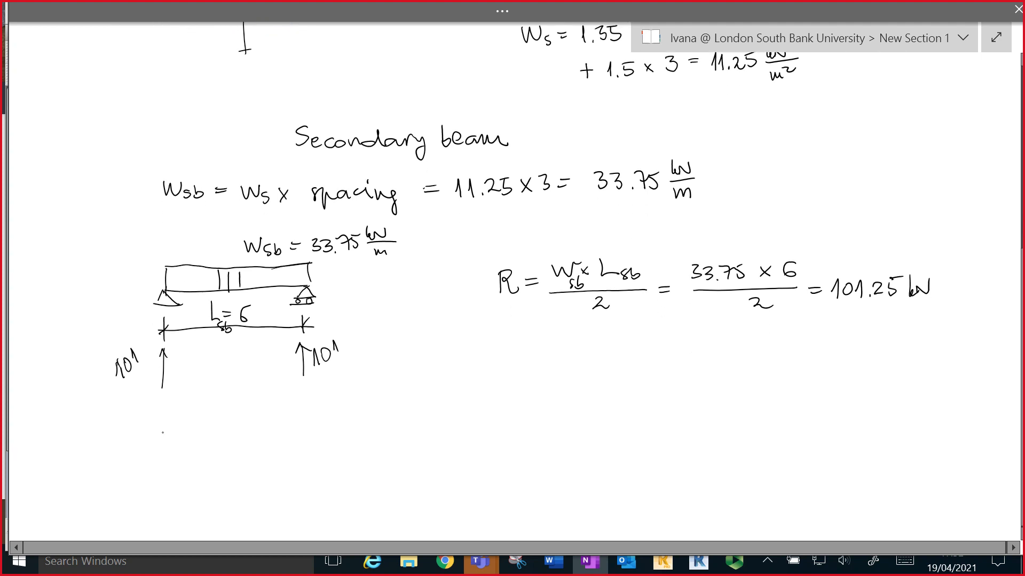
left_click_drag(156, 442, 305, 442)
left_click_drag(305, 383, 304, 402)
left_click_drag(157, 404, 155, 422)
left_click_drag(157, 447, 154, 487)
mouse_move(155, 444)
left_mouse_down()
mouse_move(154, 404)
mouse_move(113, 436)
mouse_move(122, 427)
mouse_move(131, 436)
mouse_move(155, 406)
mouse_move(156, 448)
left_mouse_up()
left_click(121, 427)
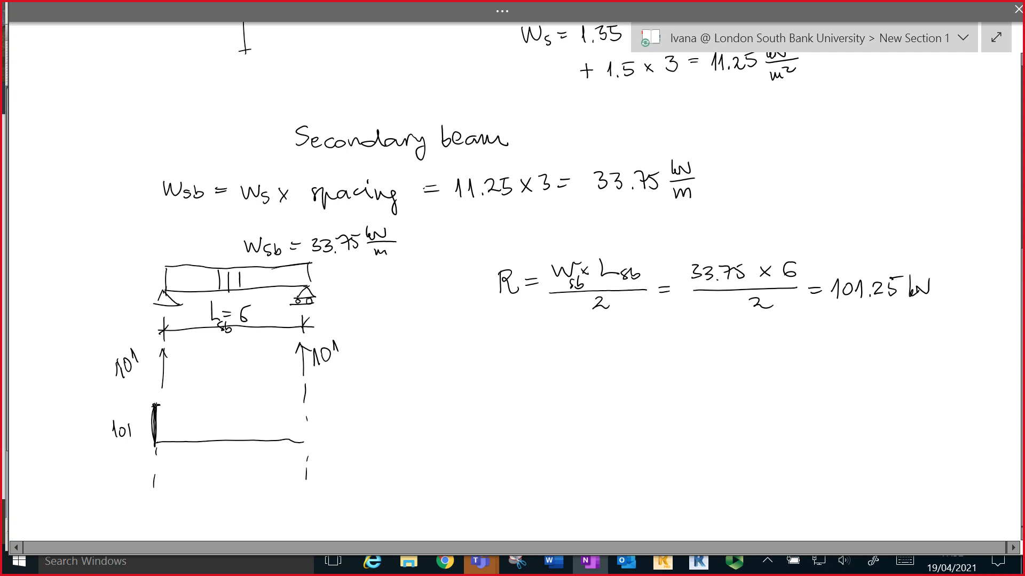
- Draw the sloping shear line down to a right end ordinate labelled 101 and mark the left area with a plus sign
mouse_move(154, 406)
left_mouse_down()
mouse_move(195, 440)
mouse_move(231, 454)
left_mouse_up()
mouse_move(155, 404)
left_mouse_down()
mouse_move(305, 487)
mouse_move(308, 440)
mouse_move(321, 471)
left_mouse_up()
mouse_move(331, 459)
left_mouse_down()
mouse_move(327, 467)
mouse_move(332, 458)
left_mouse_up()
left_click_drag(338, 459, 346, 472)
left_click_drag(170, 418, 170, 436)
left_click_drag(165, 427, 177, 426)
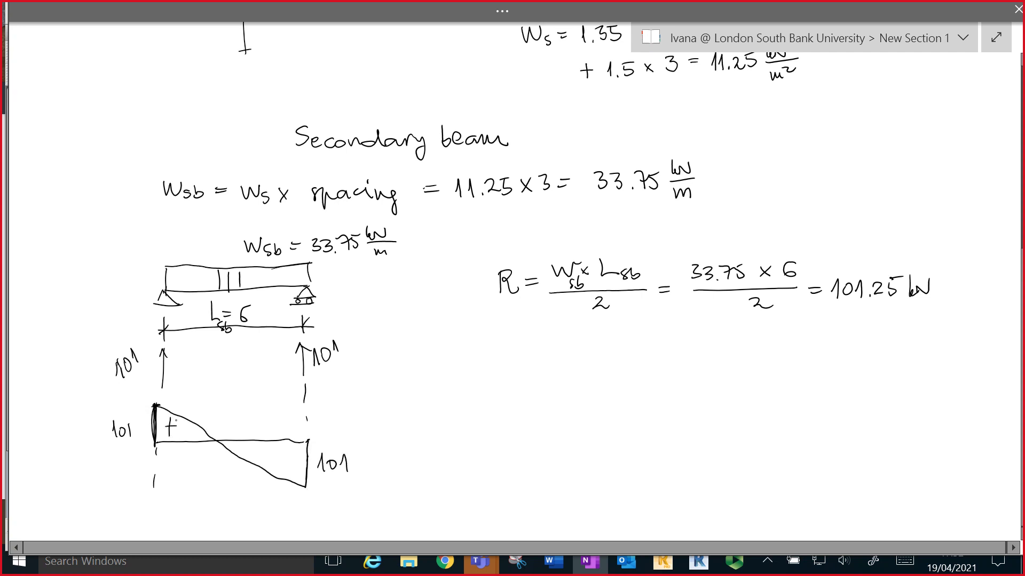
- Mark the shear diagram's negative area, label the diagram SF, and write the maximum moment formula Mmax = Wsb × Lsb² / 8
mouse_move(408, 440)
left_mouse_down()
mouse_move(401, 458)
mouse_move(412, 461)
mouse_move(427, 439)
left_mouse_up()
mouse_move(502, 387)
left_mouse_down()
mouse_move(509, 368)
mouse_move(521, 385)
mouse_move(577, 376)
left_mouse_up()
mouse_move(565, 382)
left_mouse_down()
mouse_move(609, 360)
mouse_move(612, 374)
mouse_move(646, 371)
left_mouse_up()
mouse_move(644, 361)
left_mouse_down()
mouse_move(636, 371)
mouse_move(687, 378)
mouse_move(687, 355)
left_mouse_up()
mouse_move(600, 382)
left_mouse_down()
mouse_move(700, 382)
mouse_move(643, 392)
left_mouse_up()
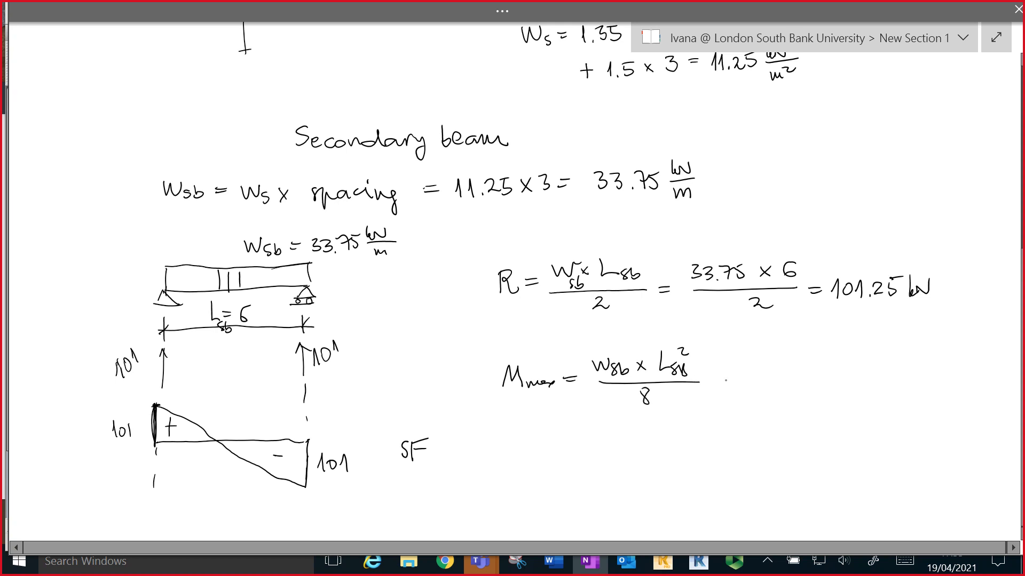
- Substitute the values into the maximum moment formula as 33.75 × 6² / 8
left_click_drag(711, 381, 725, 380)
mouse_move(711, 387)
left_mouse_down()
mouse_move(744, 367)
mouse_move(737, 375)
left_mouse_up()
left_click_drag(749, 361, 750, 376)
left_click_drag(759, 375, 775, 376)
left_click_drag(774, 361, 803, 370)
mouse_move(803, 361)
left_mouse_down()
mouse_move(794, 372)
mouse_move(834, 351)
left_mouse_up()
mouse_move(736, 391)
left_mouse_down()
mouse_move(842, 380)
mouse_move(792, 396)
left_mouse_up()
left_click_drag(847, 378, 859, 377)
left_click_drag(846, 385, 858, 383)
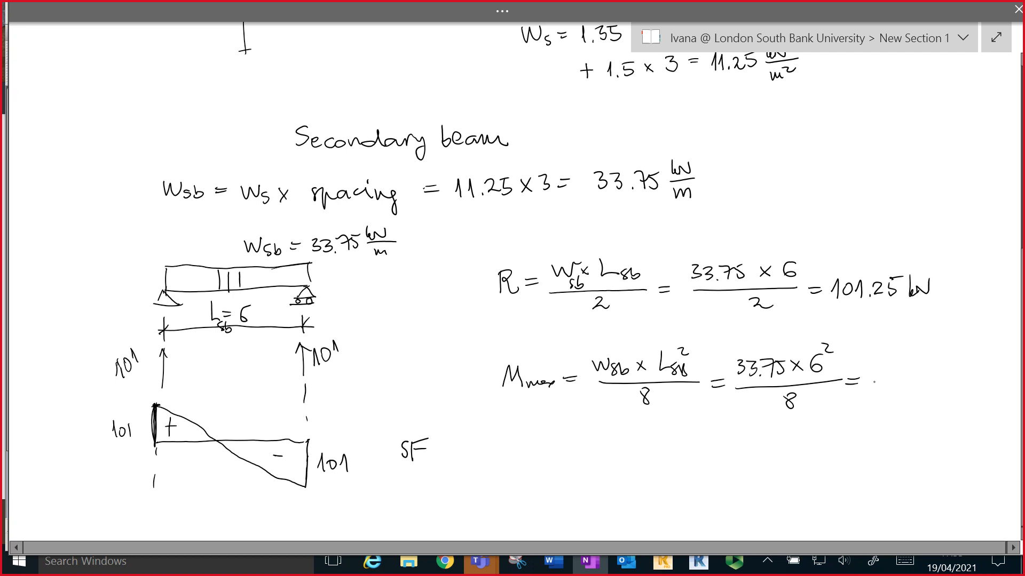
- Write the maximum moment result as 152 kNm
mouse_move(874, 374)
left_mouse_down()
mouse_move(872, 393)
mouse_move(891, 386)
mouse_move(882, 393)
left_mouse_up()
left_click_drag(883, 377, 937, 392)
mouse_move(933, 392)
left_mouse_down()
mouse_move(945, 377)
mouse_move(970, 392)
left_mouse_up()
left_click_drag(880, 379, 896, 375)
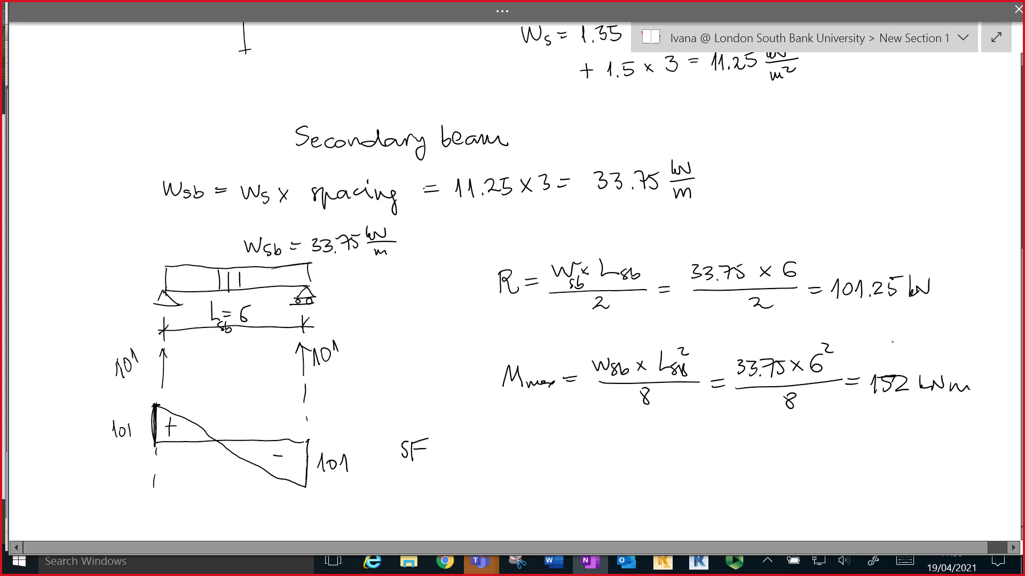
- Draw the parabolic moment diagram below the shear diagram with its midspan ordinate labelled 152, and label the diagram M
scroll(892, 342, "down", 3)
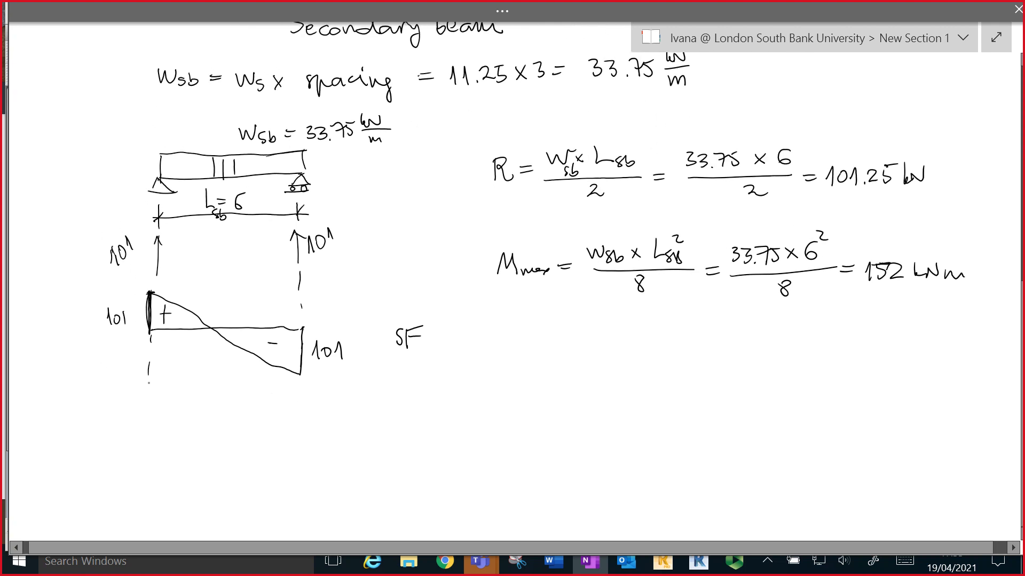
left_click_drag(149, 397, 289, 398)
mouse_move(147, 398)
left_mouse_down()
mouse_move(213, 436)
mouse_move(297, 396)
left_mouse_up()
left_click_drag(218, 400, 209, 466)
left_click_drag(217, 451, 218, 466)
left_click_drag(217, 450, 247, 462)
mouse_move(388, 426)
left_mouse_down()
mouse_move(403, 415)
mouse_move(410, 424)
left_mouse_up()
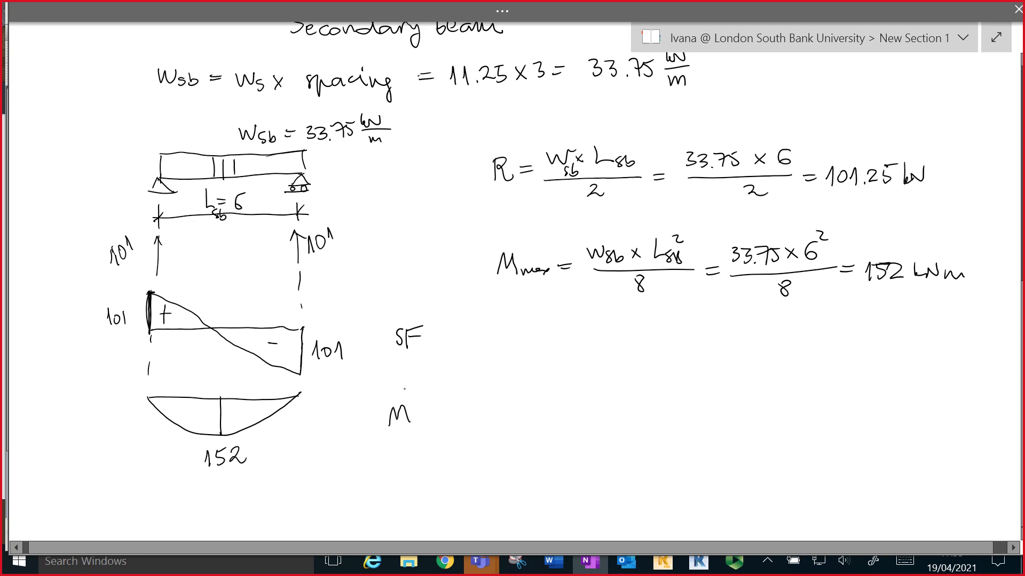
- Check the secondary beam's My diagram in Robot and write 151.9 below the moment result in OneNote
left_click(665, 570)
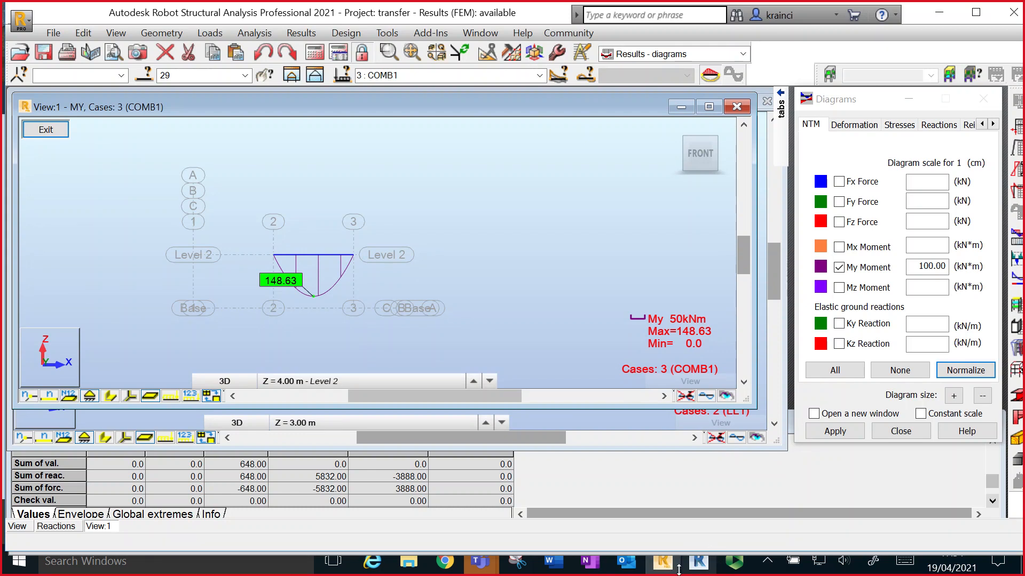
left_click(592, 570)
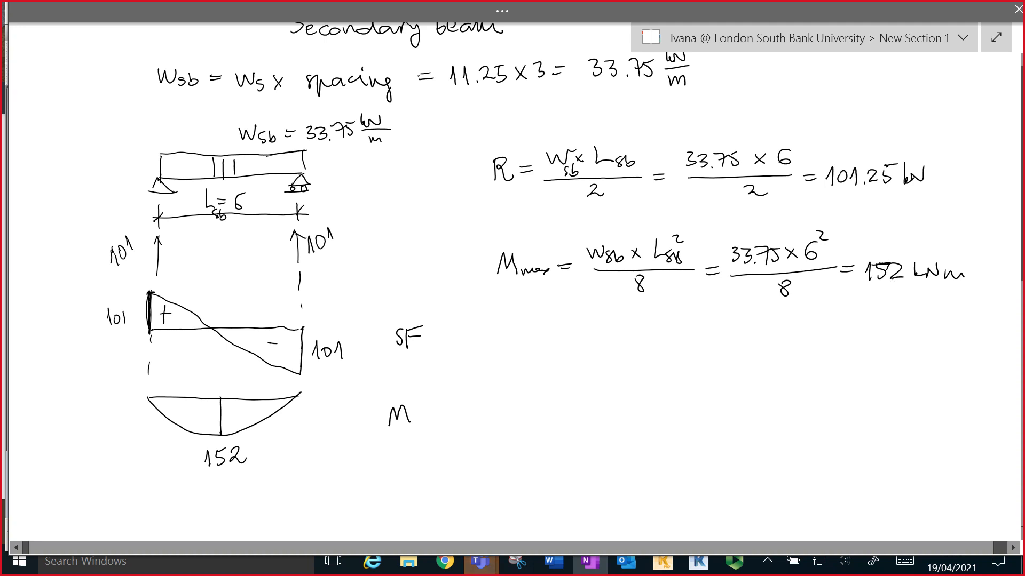
mouse_move(863, 306)
left_mouse_down()
mouse_move(877, 317)
mouse_move(888, 301)
mouse_move(895, 318)
mouse_move(916, 305)
mouse_move(914, 316)
left_mouse_up()
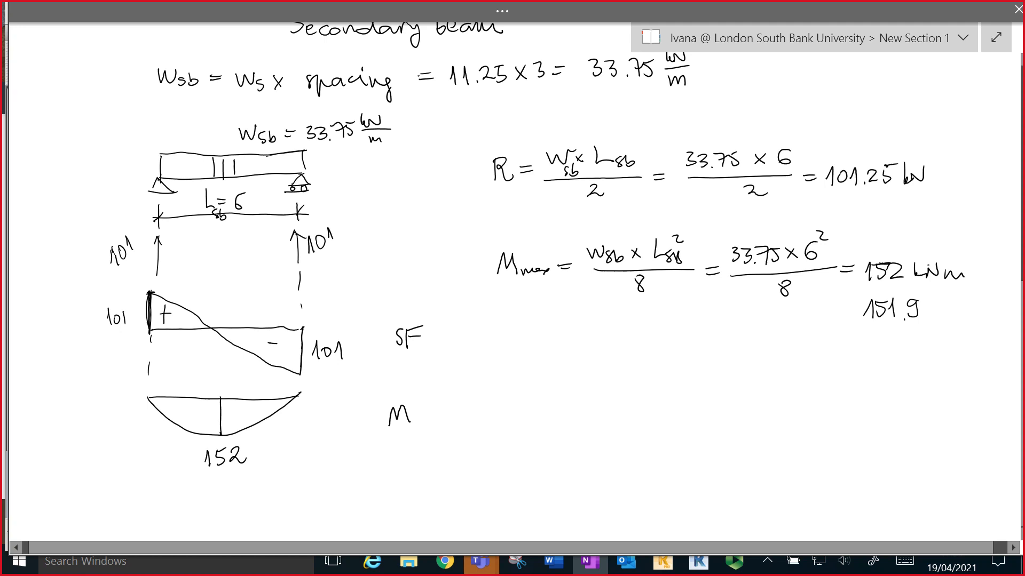
- Note the software's moment value as "Robot 148.6" below the hand-calculated moment in OneNote
left_click(664, 567)
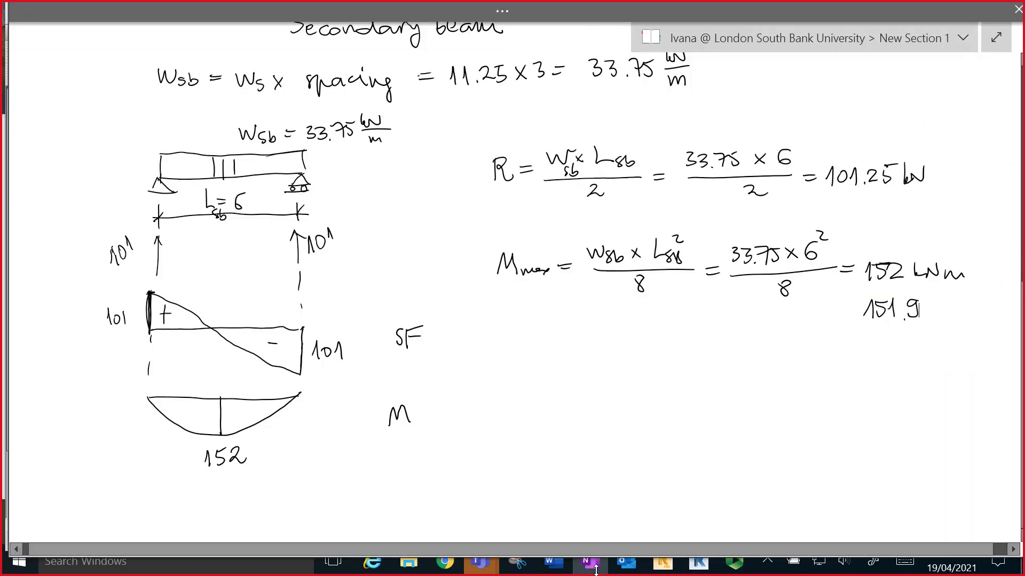
left_click(594, 567)
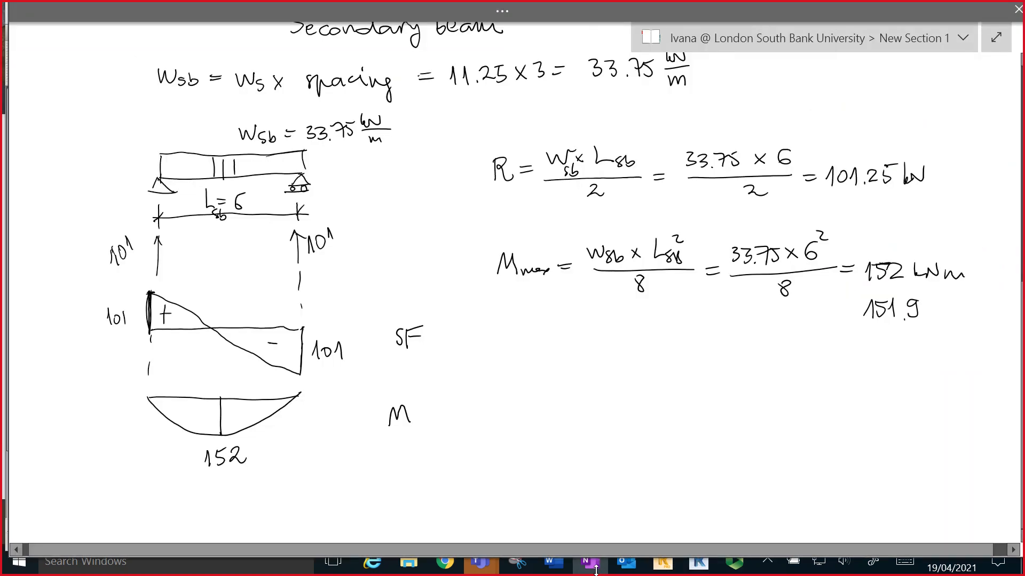
left_click_drag(674, 354, 673, 376)
mouse_move(674, 356)
left_mouse_down()
mouse_move(682, 375)
mouse_move(691, 366)
mouse_move(727, 374)
left_mouse_up()
mouse_move(718, 364)
left_mouse_down()
mouse_move(779, 361)
mouse_move(778, 374)
left_mouse_up()
left_click_drag(783, 360, 793, 375)
mouse_move(806, 359)
left_mouse_down()
mouse_move(799, 370)
mouse_move(807, 357)
mouse_move(823, 367)
left_mouse_up()
left_click(812, 372)
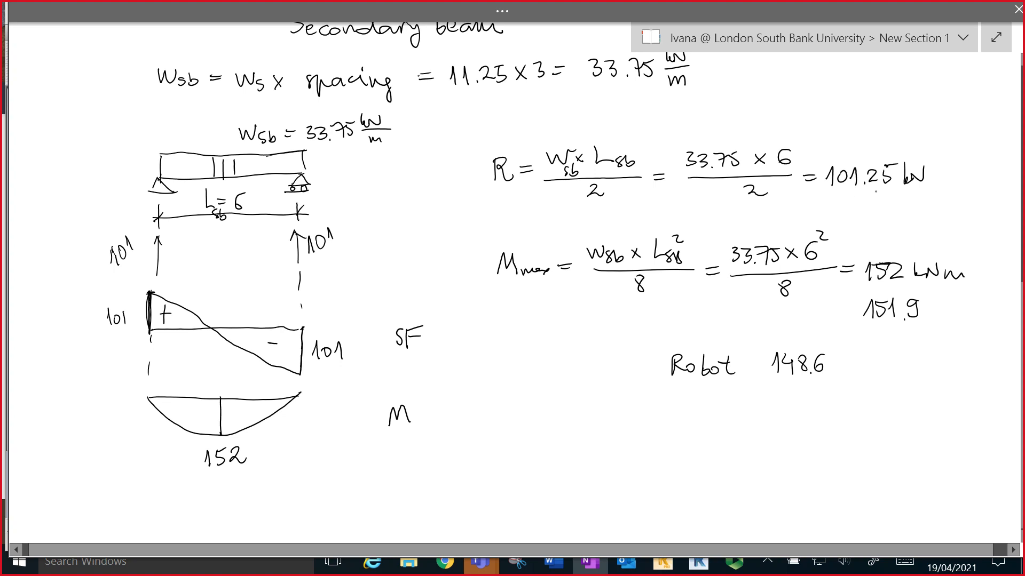
- Write "Robot 99" below the 101.25 kN reaction result
left_click_drag(863, 196, 865, 215)
left_click_drag(865, 200, 897, 213)
left_click_drag(897, 211, 928, 219)
mouse_move(921, 207)
left_mouse_down()
mouse_move(957, 206)
mouse_move(954, 217)
mouse_move(968, 219)
left_mouse_up()
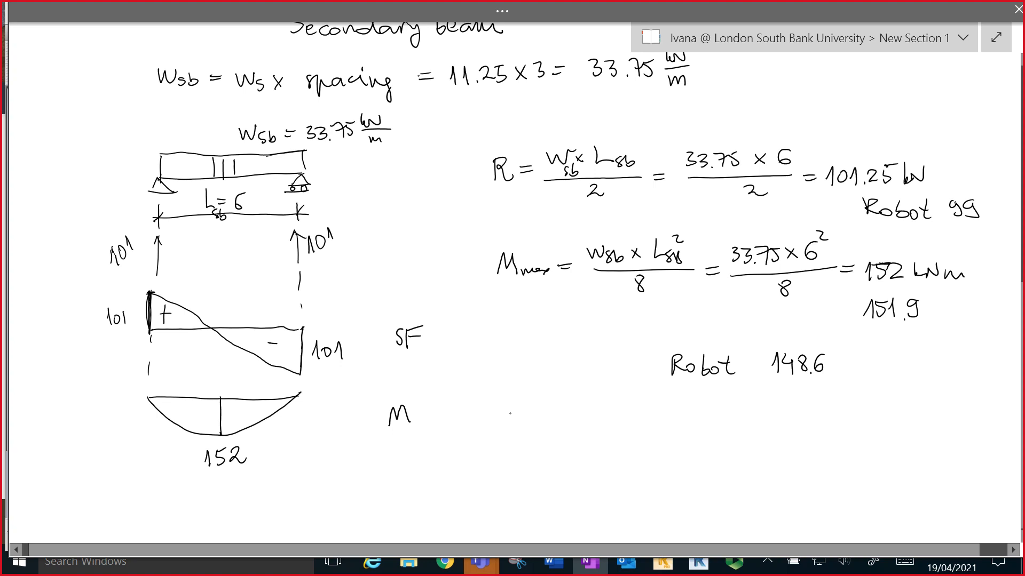
- Start the moment's percentage difference with the numerator 151.9 − 148.6 above a fraction bar
mouse_move(510, 399)
left_mouse_down()
mouse_move(516, 419)
mouse_move(589, 419)
mouse_move(601, 408)
mouse_move(602, 419)
mouse_move(613, 403)
mouse_move(633, 413)
left_mouse_up()
left_click(542, 418)
left_click(625, 417)
left_click_drag(505, 428, 640, 426)
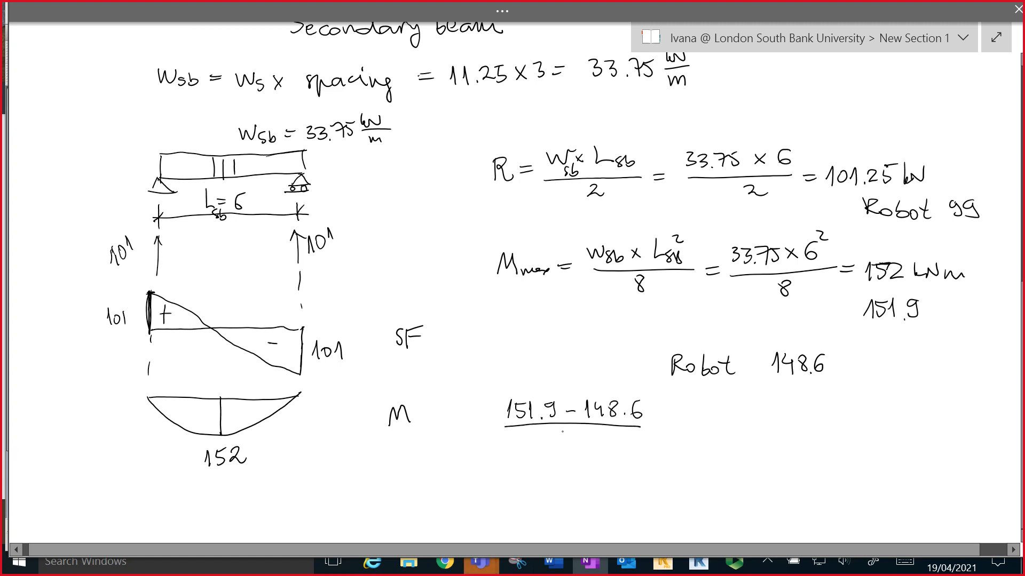
- Complete the difference expression with the denominator 148.6 and the factor × 100, and write its result
mouse_move(558, 430)
left_mouse_down()
mouse_move(554, 449)
mouse_move(574, 441)
left_mouse_up()
mouse_move(570, 434)
left_mouse_down()
mouse_move(569, 449)
mouse_move(588, 430)
mouse_move(604, 444)
left_mouse_up()
left_click(595, 444)
left_click_drag(659, 422, 673, 435)
left_click_drag(684, 421, 725, 421)
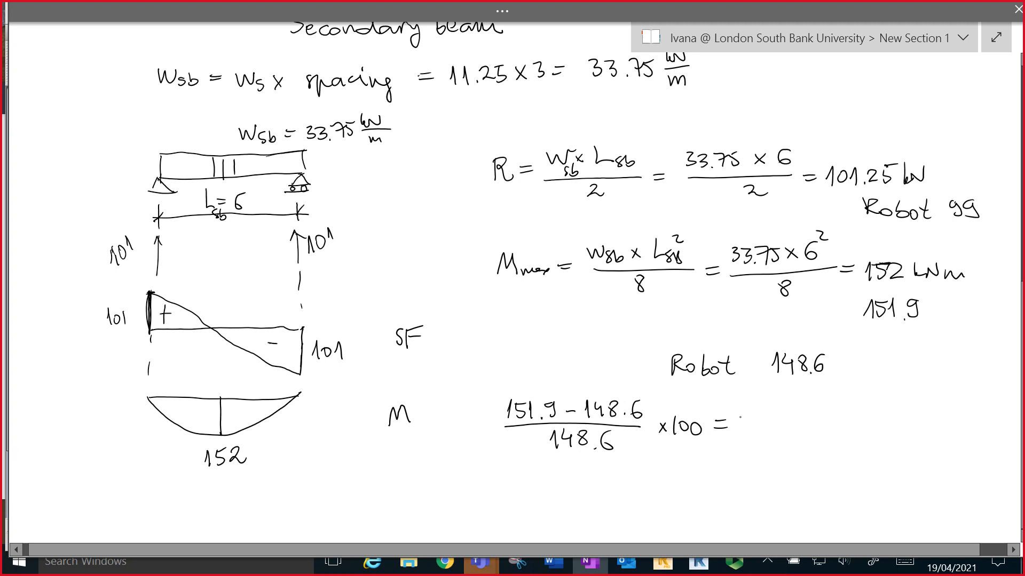
mouse_move(737, 419)
left_mouse_down()
mouse_move(747, 432)
mouse_move(783, 431)
mouse_move(782, 418)
mouse_move(794, 427)
left_mouse_up()
left_click(753, 430)
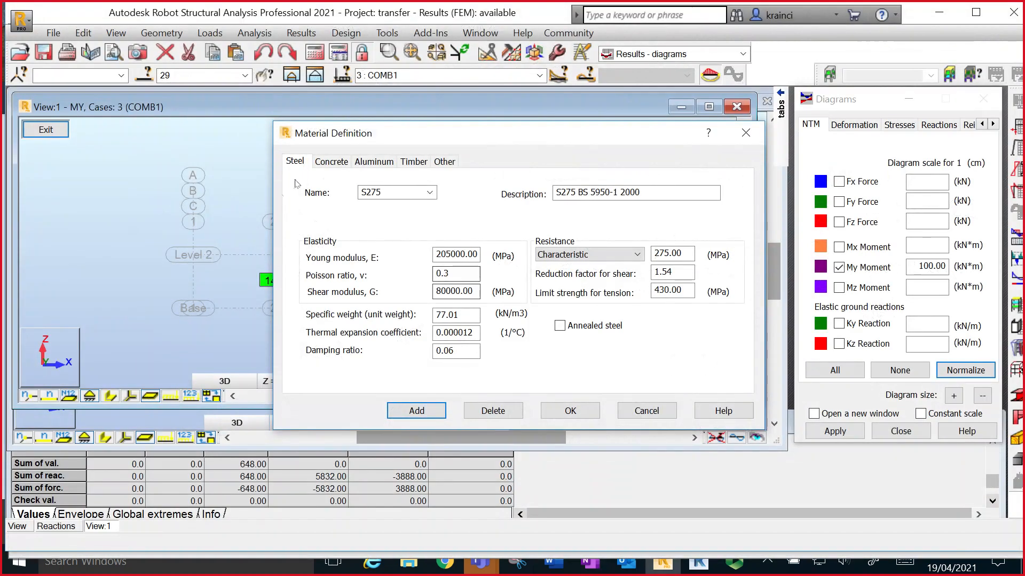
- View the concrete material properties in Robot's material definitions and close the job preferences without changes
left_click(337, 163)
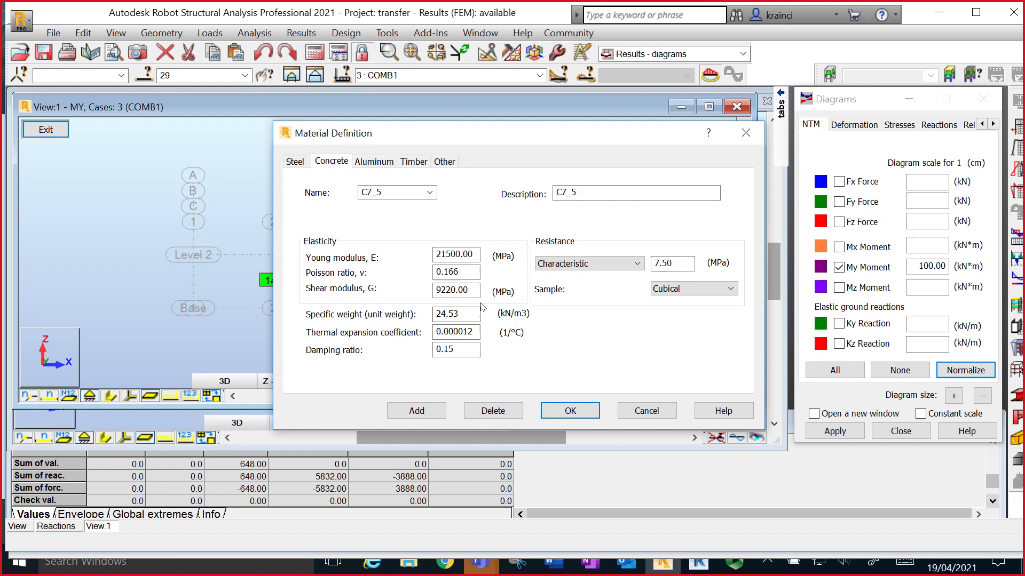
left_click(642, 412)
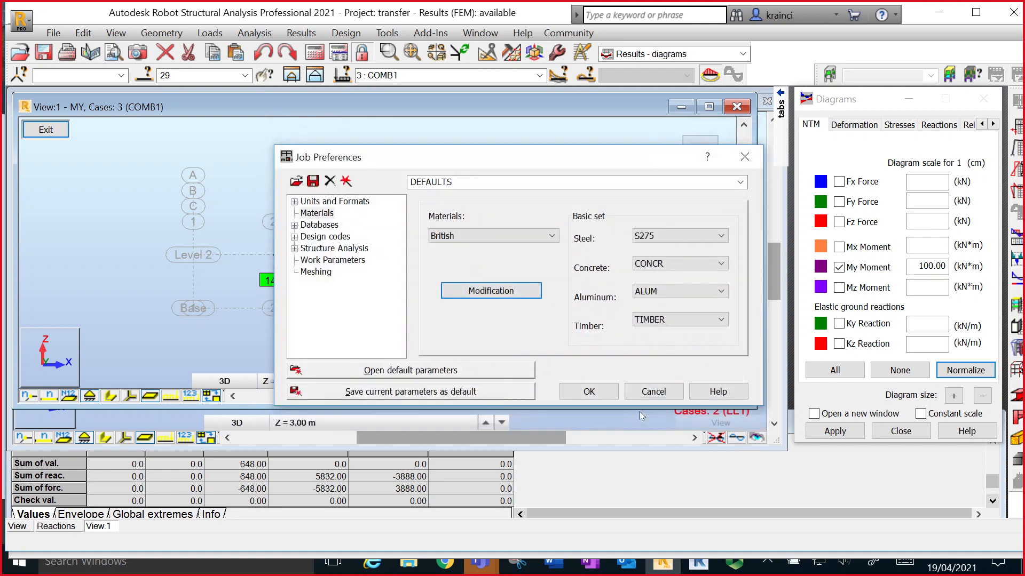
left_click(653, 394)
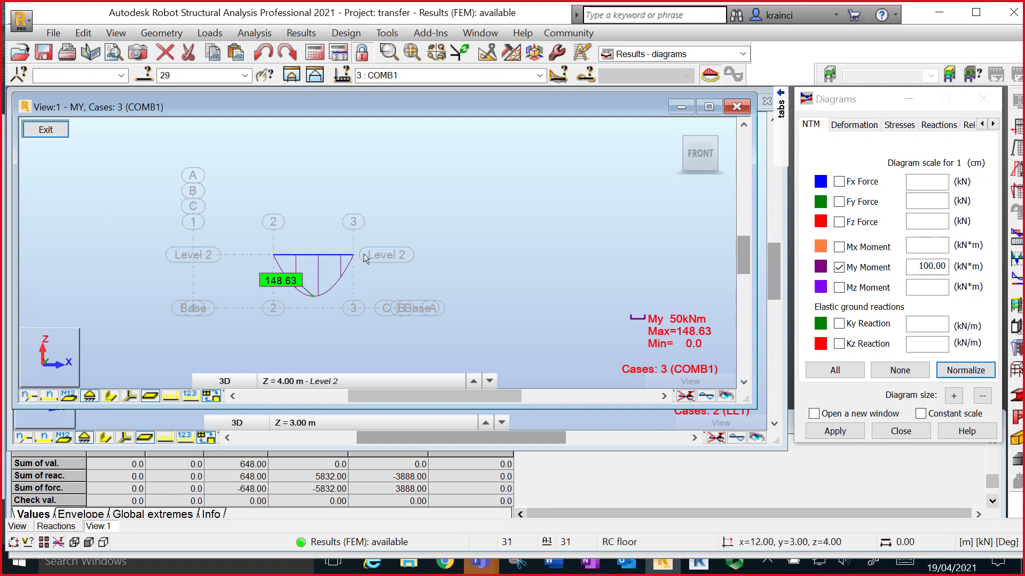
- Leave the isolated secondary beam view, isolate primary beam 13, and orient the view to show it in elevation
left_click(315, 75)
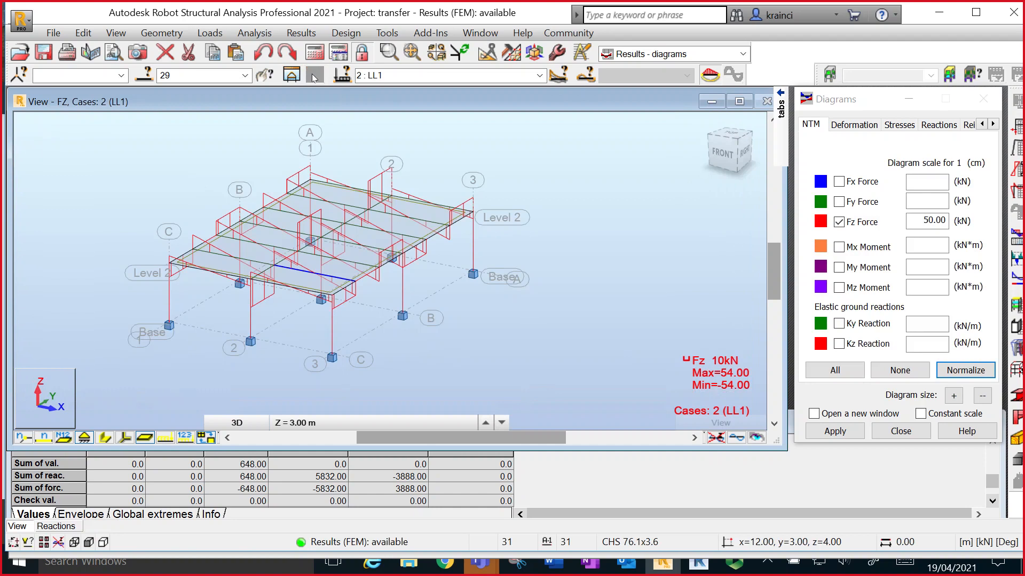
left_click(290, 260)
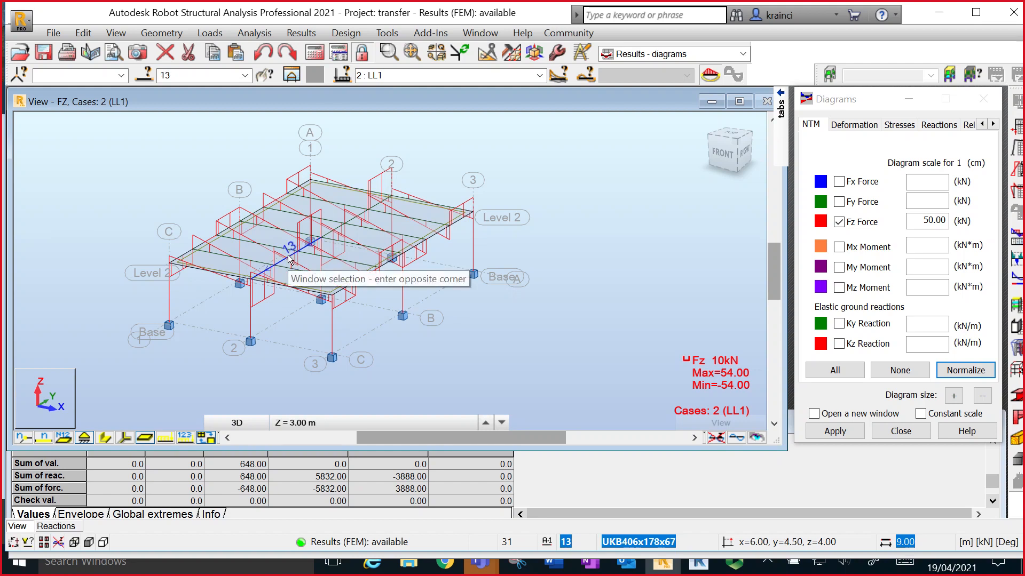
left_click(291, 76)
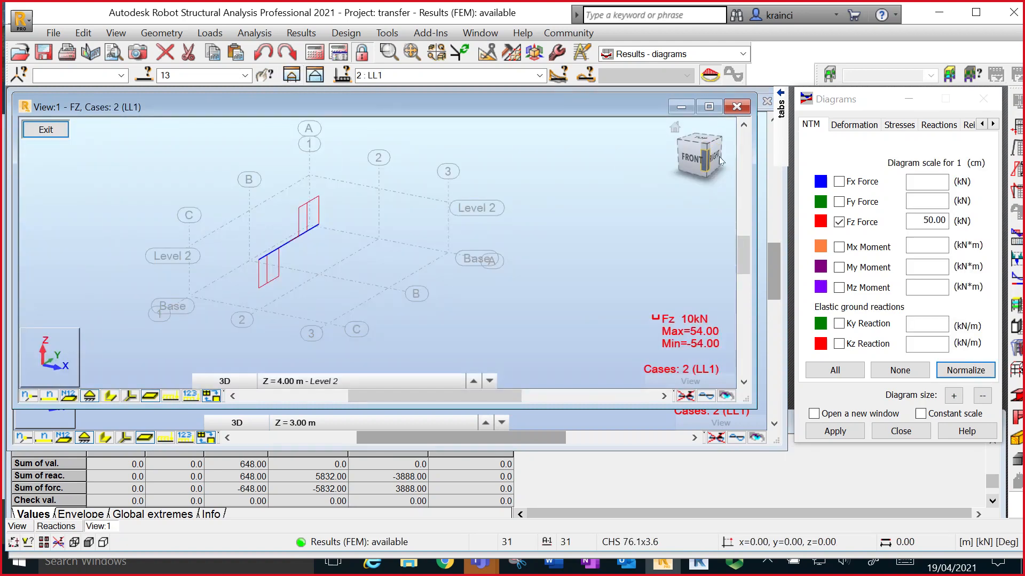
left_click(719, 161)
left_click(810, 134)
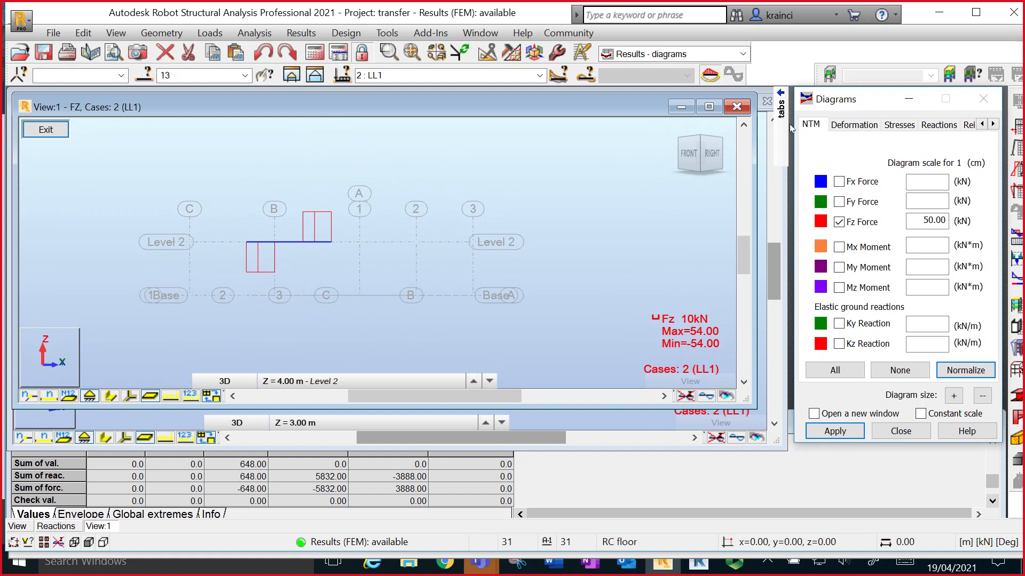
- Turn on value labels for the primary beam's Fz diagram
mouse_move(781, 110)
left_click(743, 226)
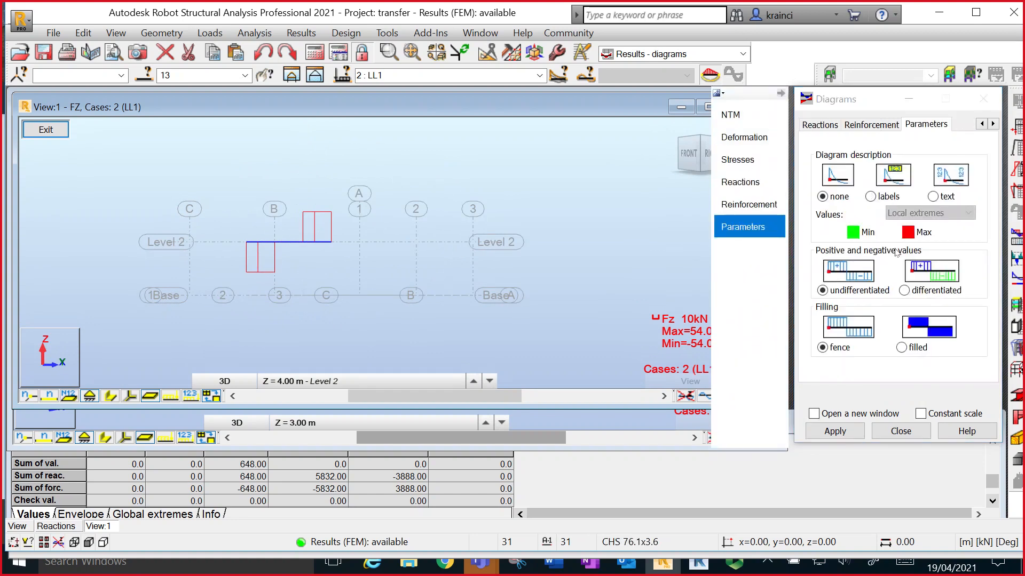
left_click(888, 196)
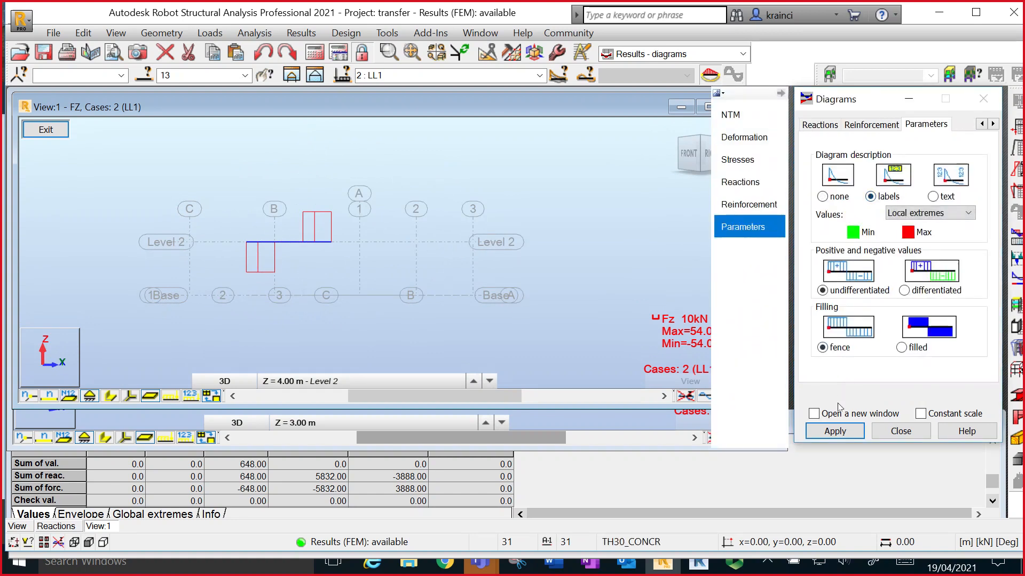
left_click(844, 431)
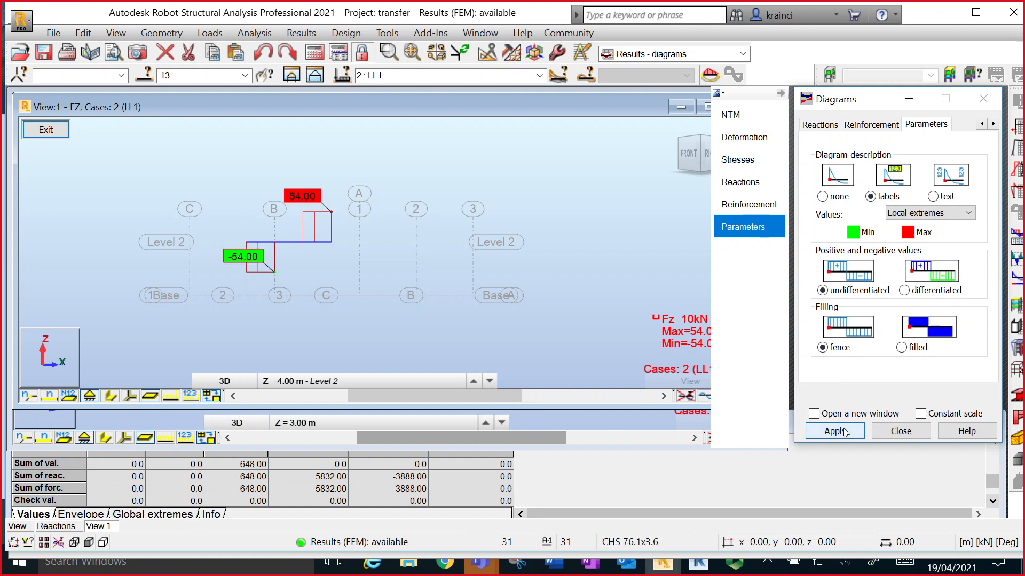
- Change the displayed load case to 3 : COMB1 and close the case component settings
left_click(539, 75)
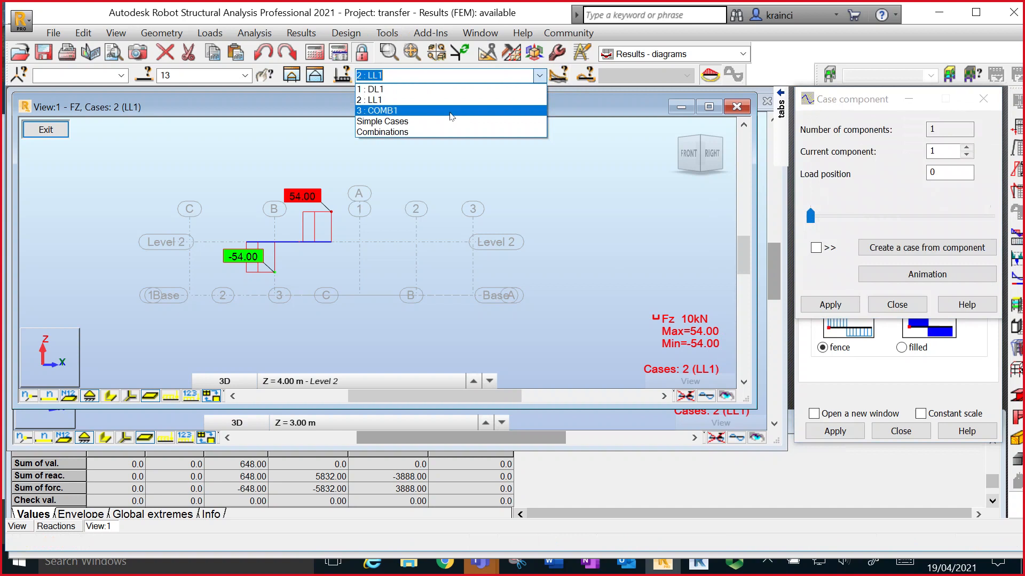
left_click(444, 111)
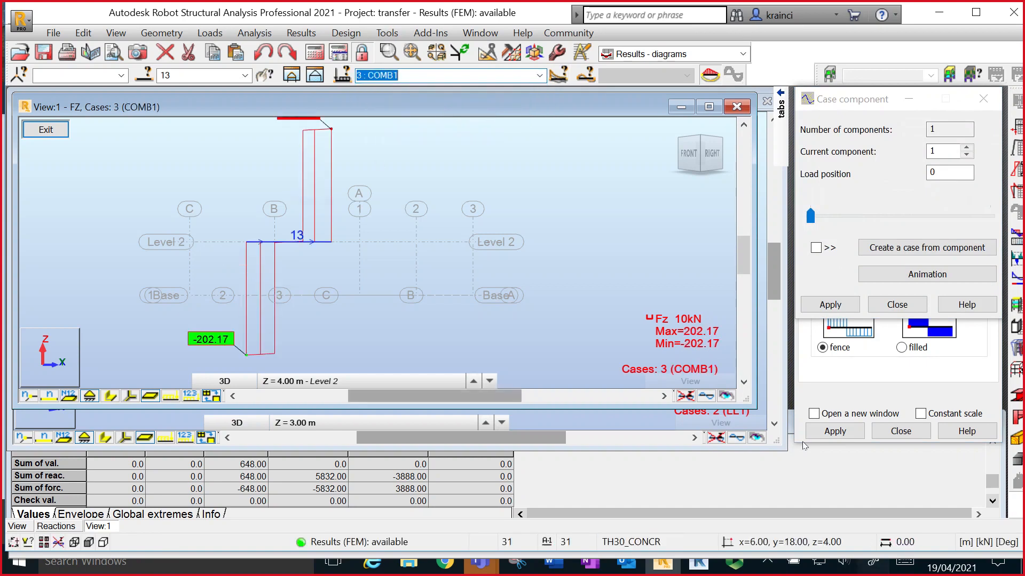
left_click(895, 305)
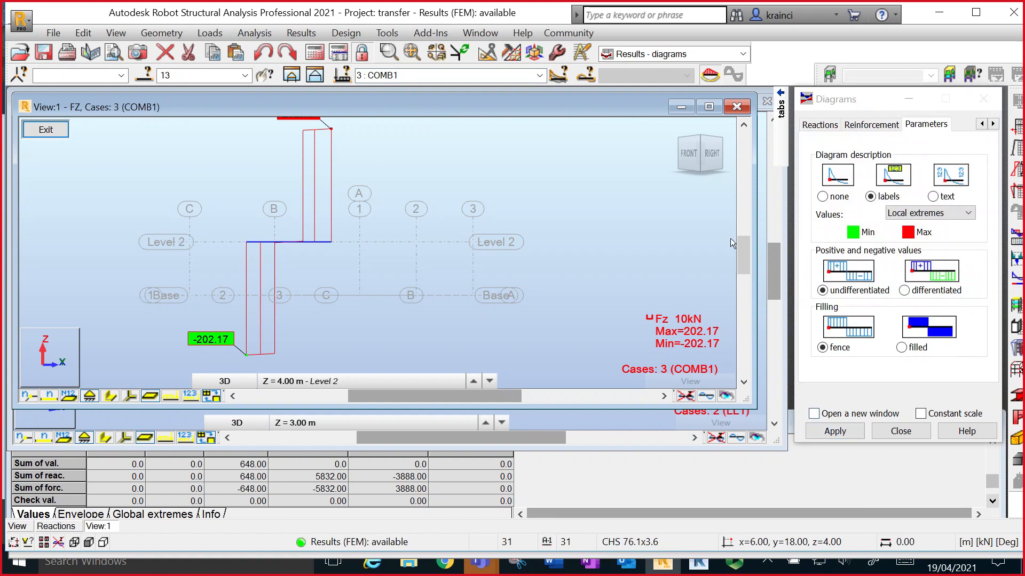
- Normalize the primary beam's Fz diagram and replace it with a normalized My moment diagram
mouse_move(774, 256)
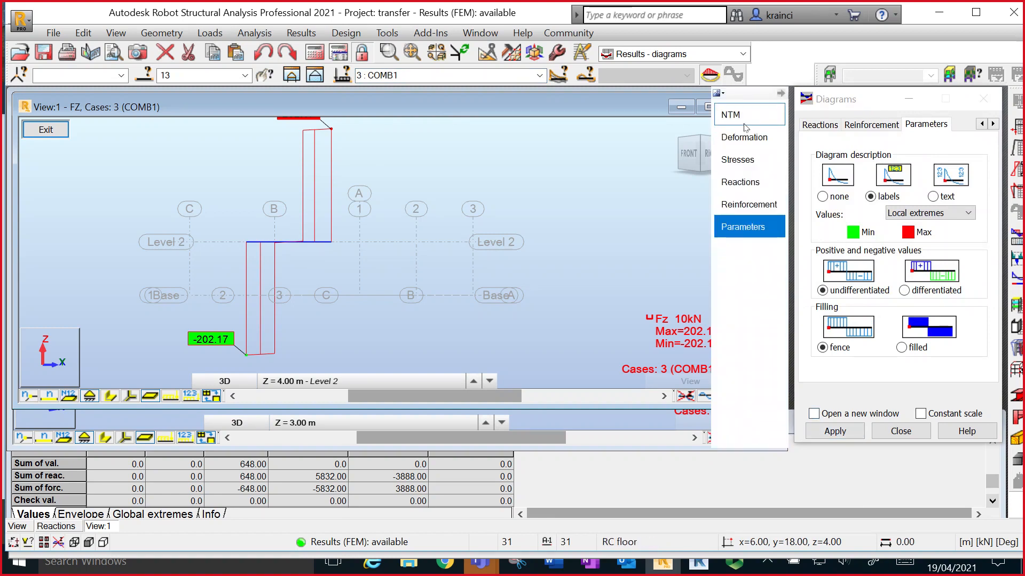
left_click(731, 115)
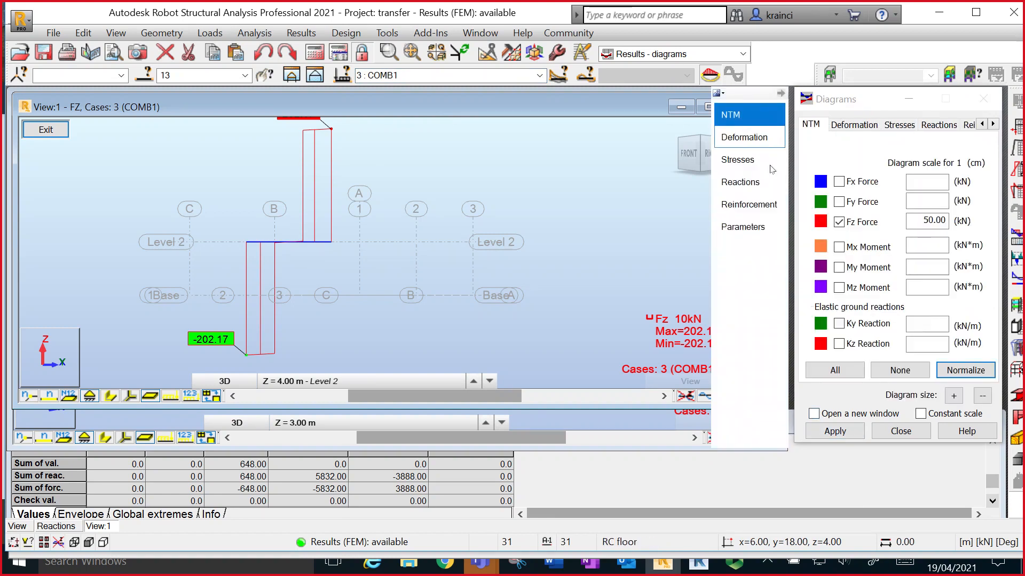
left_click(965, 370)
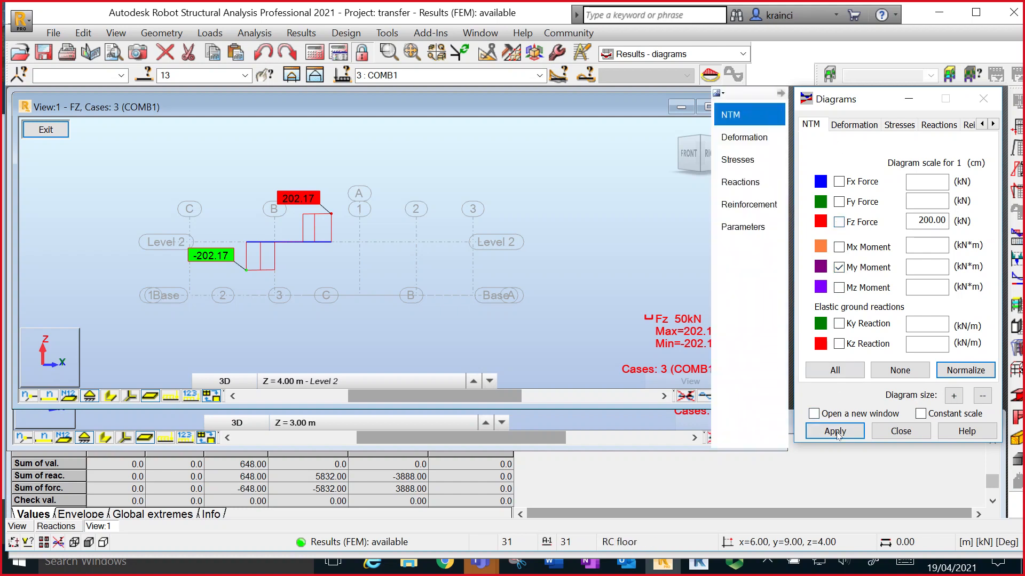
left_click(836, 432)
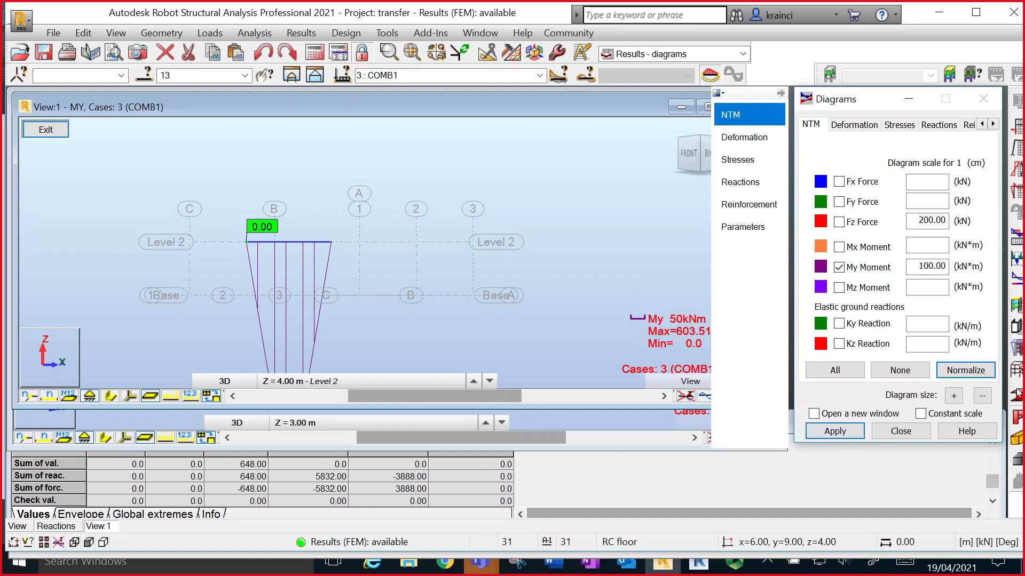
left_click(965, 372)
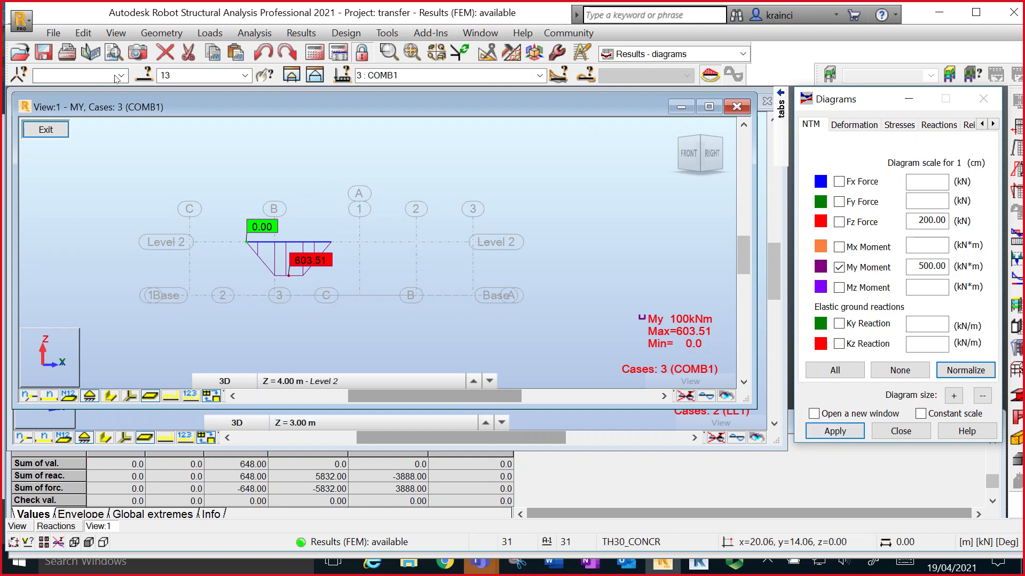
- Leave the isolated primary beam view and remove the Fz diagram from the whole frame
left_click(313, 80)
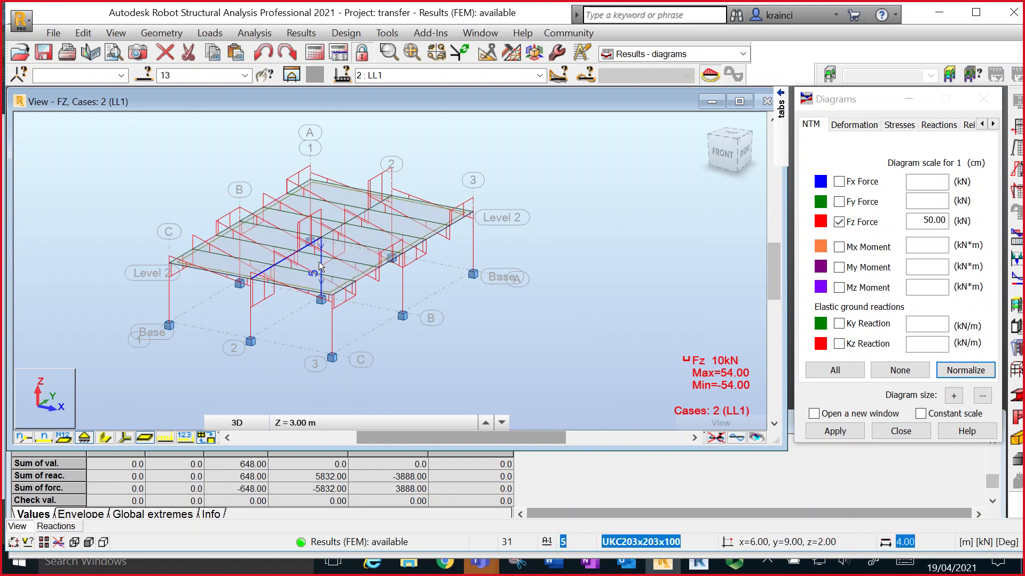
left_click(837, 223)
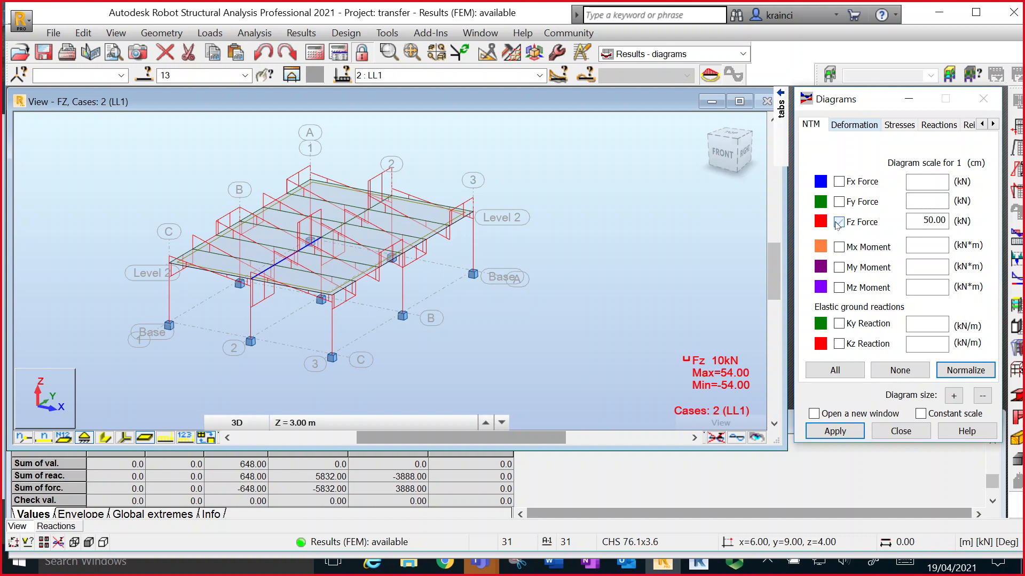
left_click(834, 431)
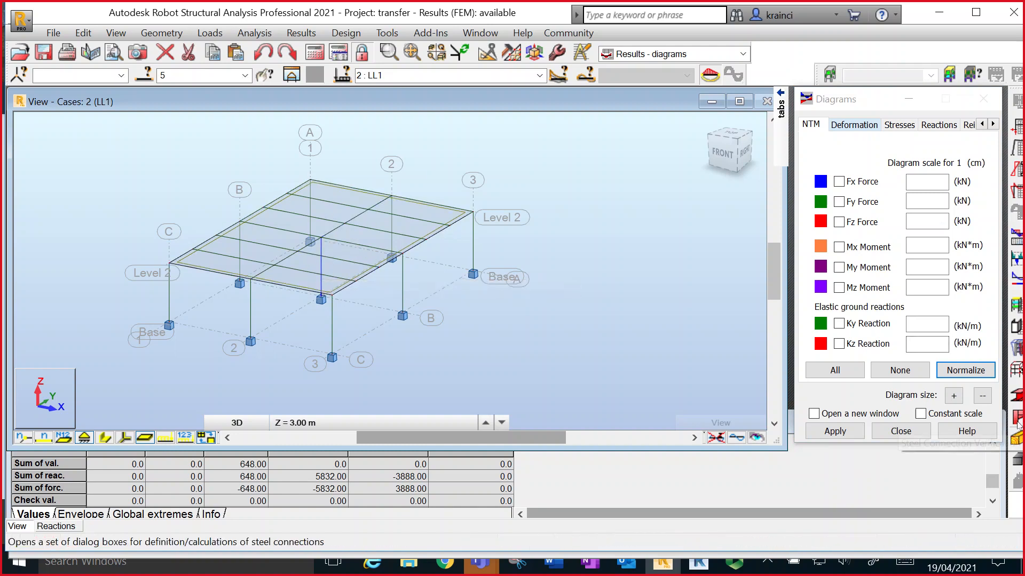
- Display the Fx axial force diagram on the whole frame with value labels
left_click(842, 181)
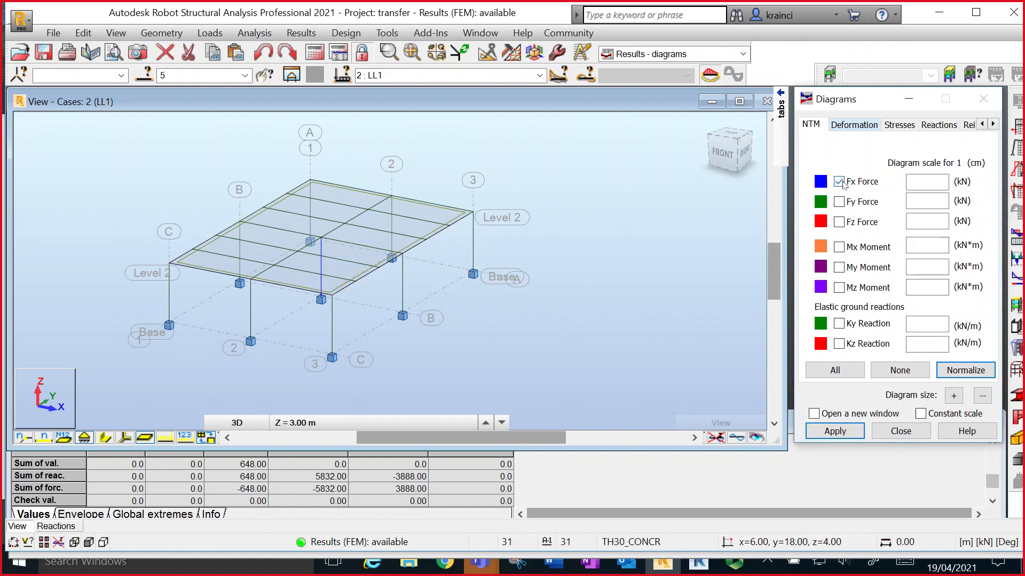
left_click(843, 433)
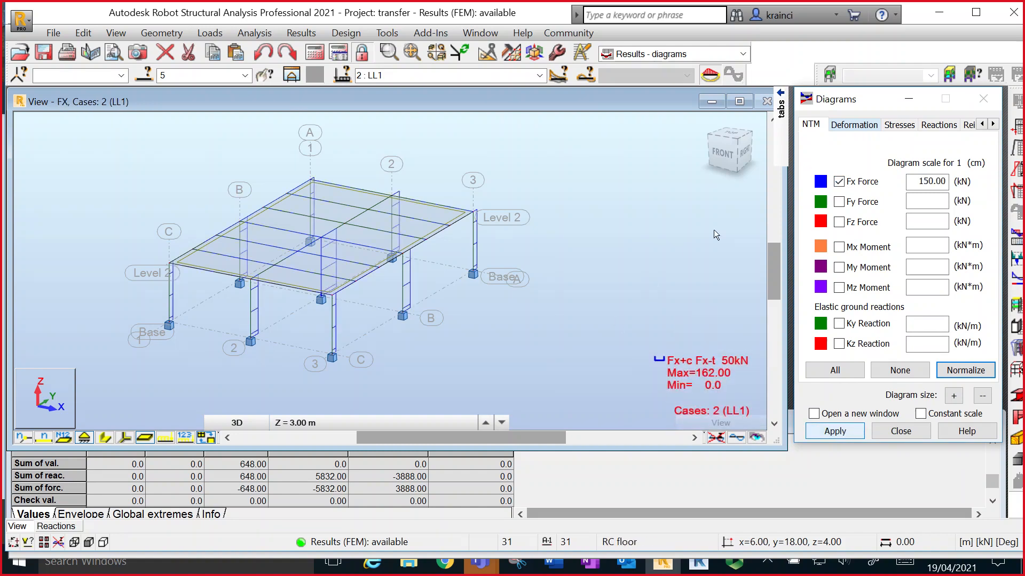
mouse_move(781, 110)
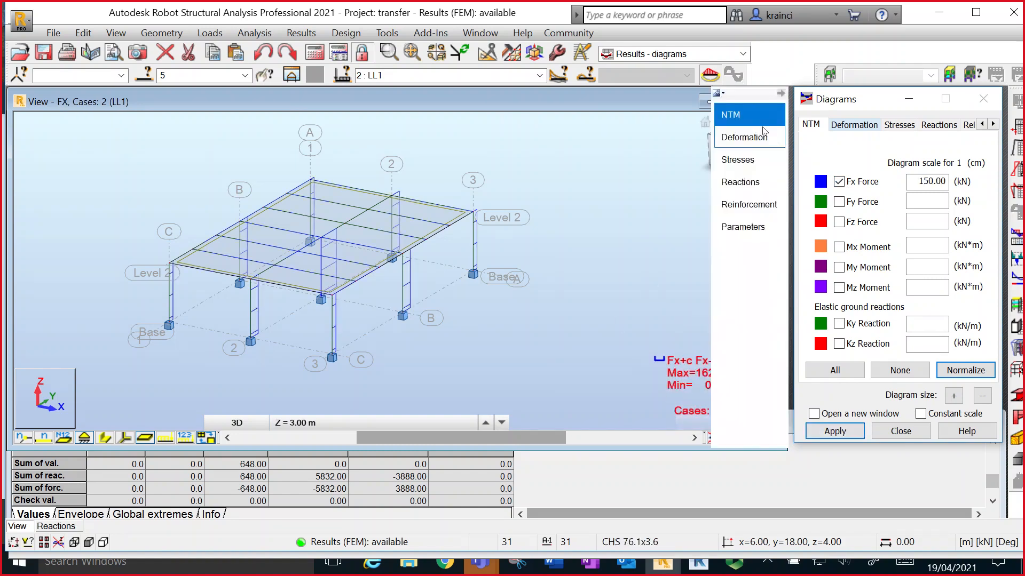
left_click(743, 227)
left_click(870, 196)
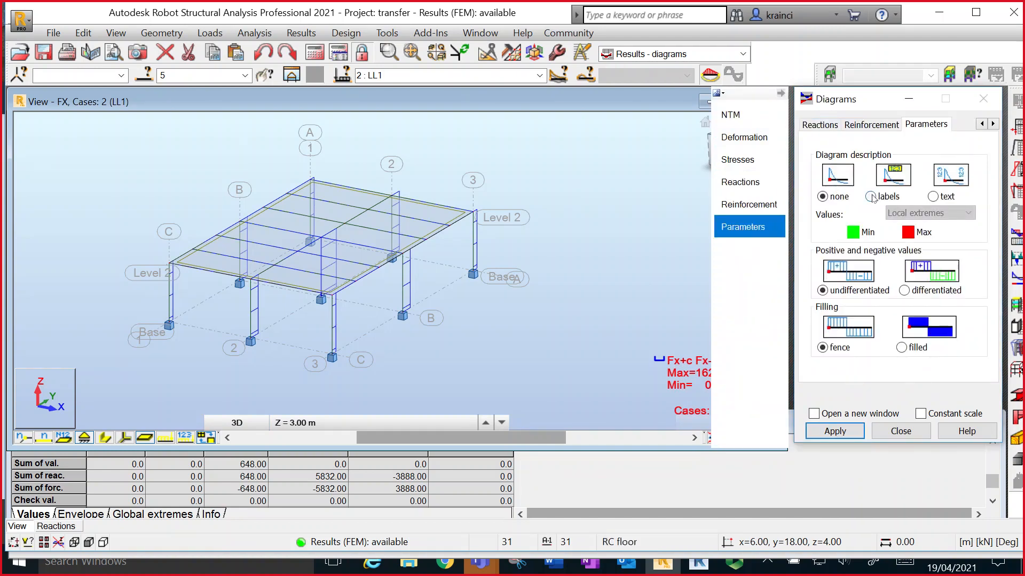
left_click(842, 431)
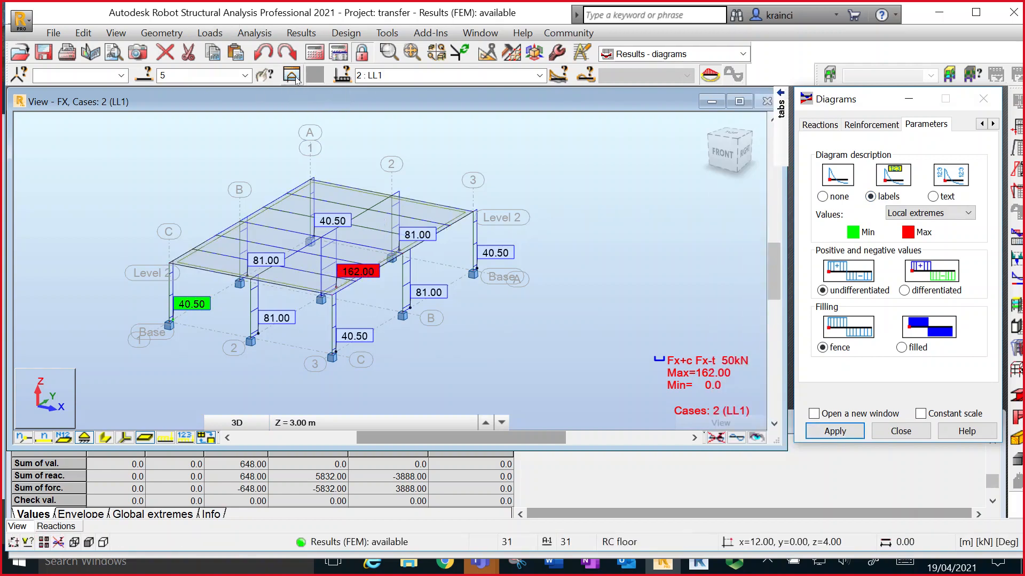
- Inspect the axial force of isolated column 5 for case 3 : COMB1 in the RIGHT elevation, and close the isolated view
left_click(265, 74)
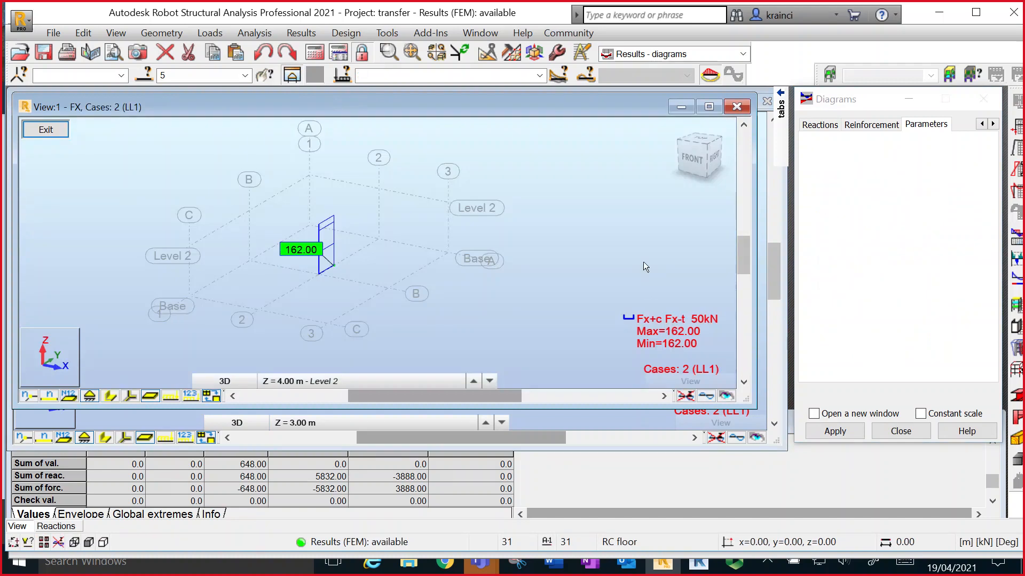
left_click(712, 155)
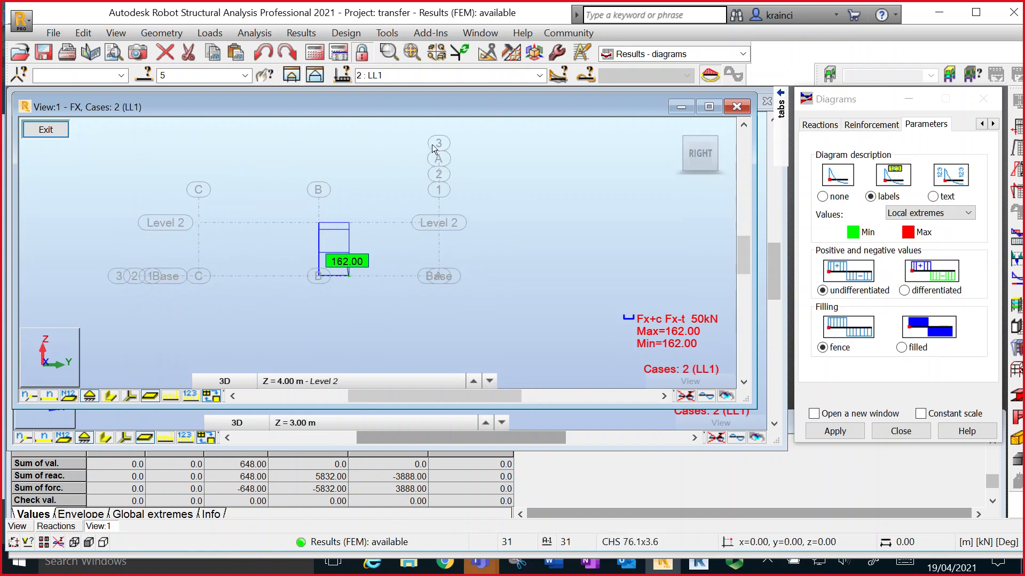
left_click(540, 76)
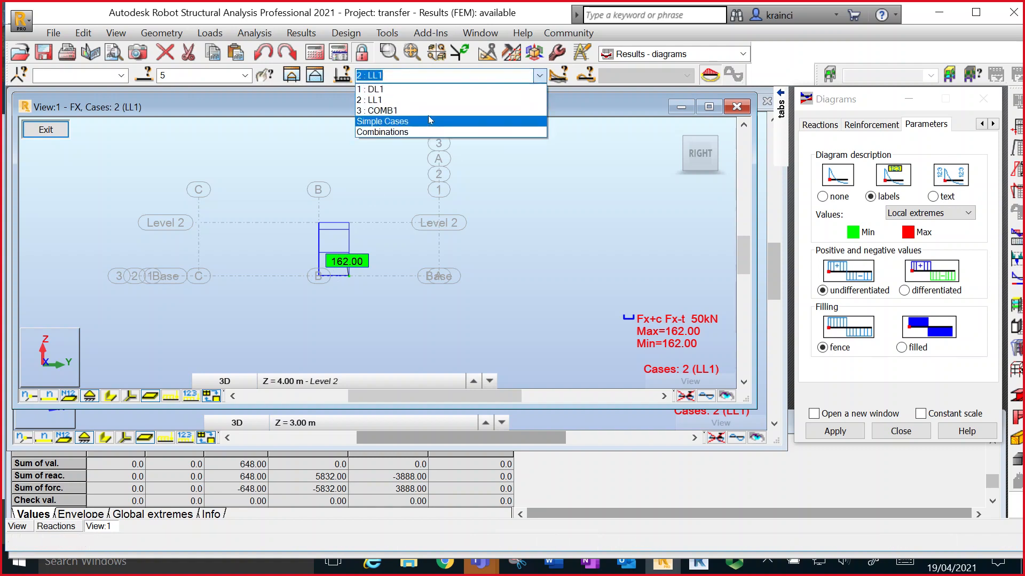
left_click(428, 111)
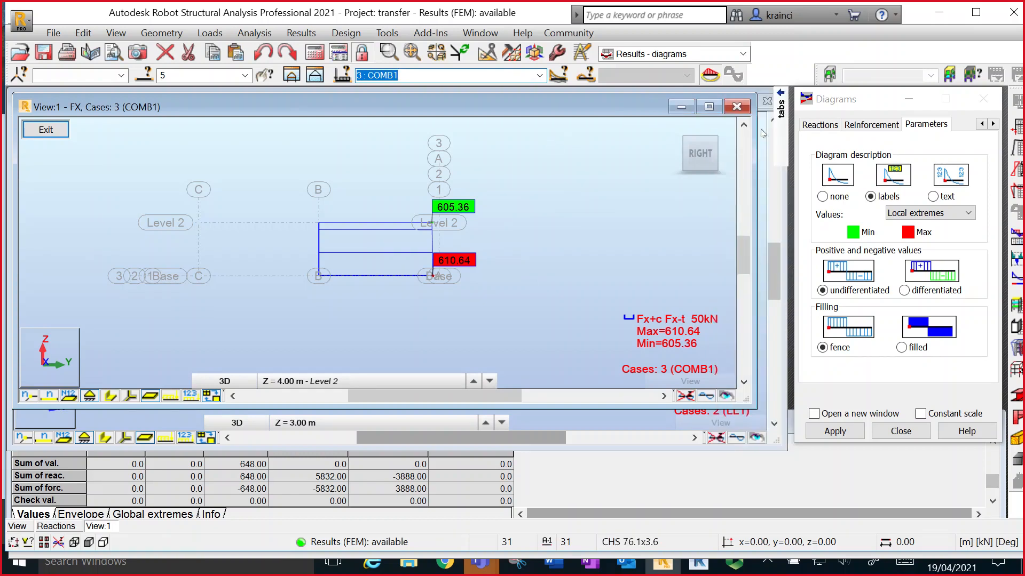
left_click(735, 108)
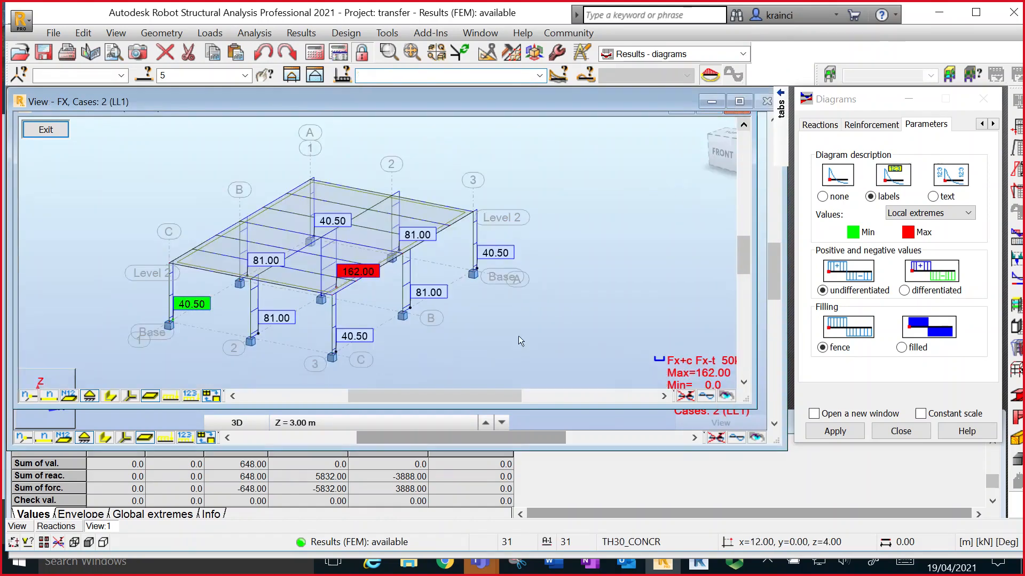
- Replace the Fx diagram on the whole frame with the deformation diagram and open the stress diagram options
mouse_move(780, 107)
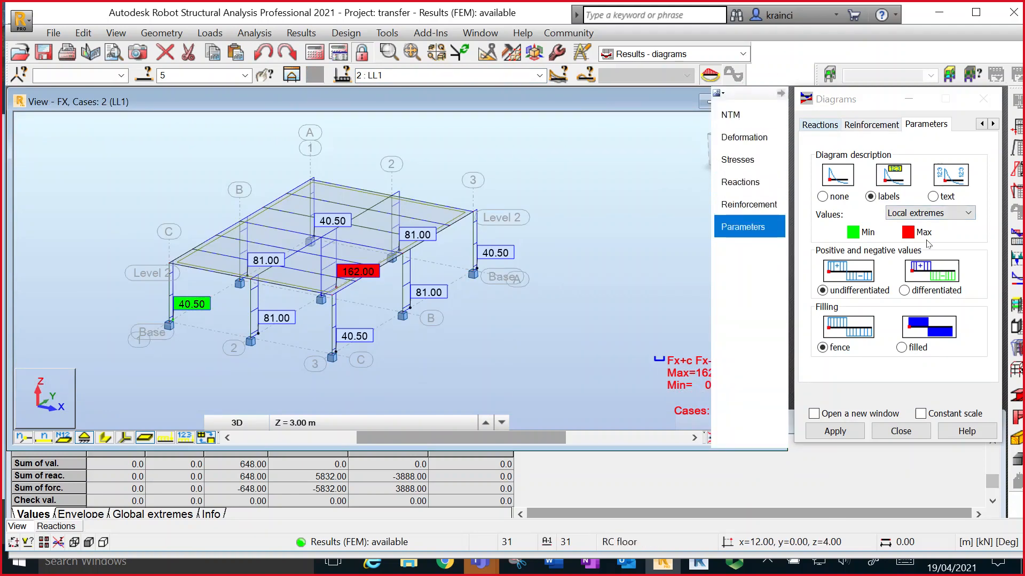
left_click(734, 114)
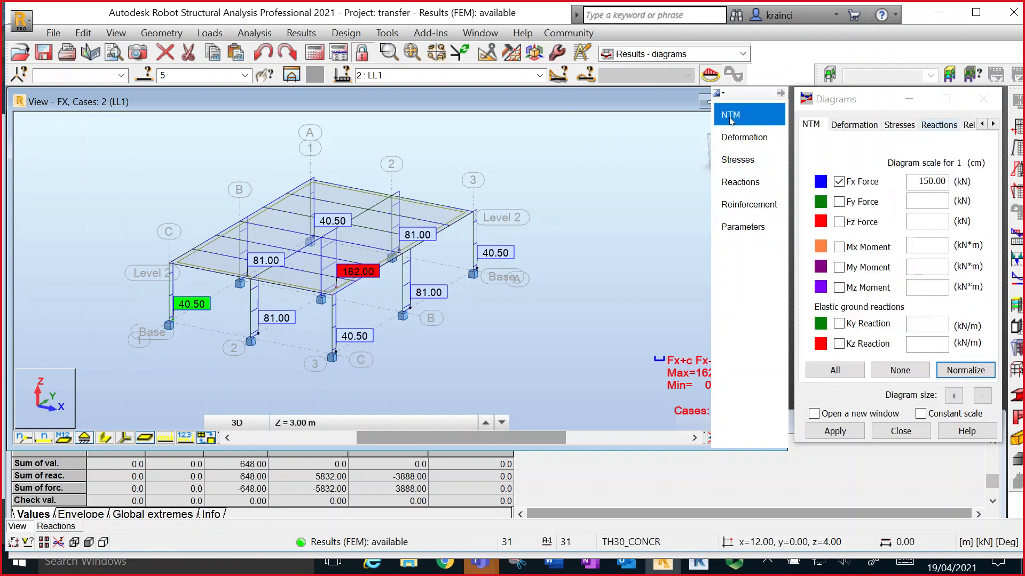
left_click(839, 181)
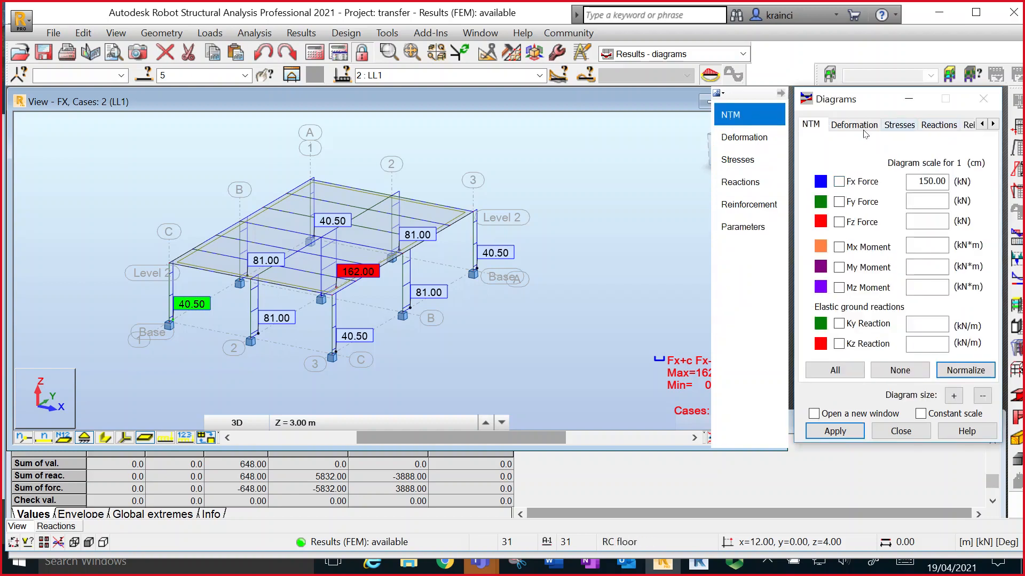
left_click(845, 127)
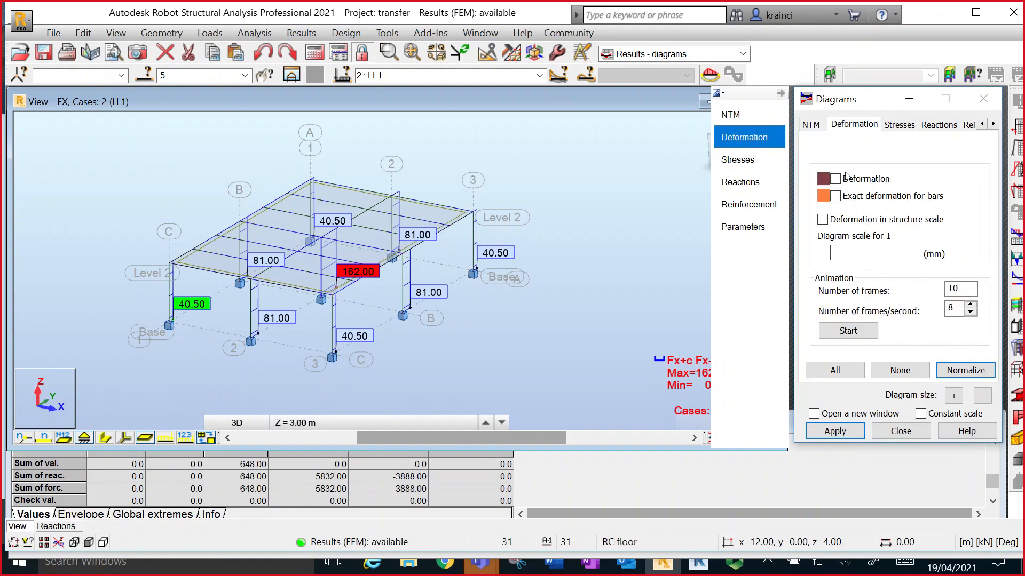
left_click(836, 197)
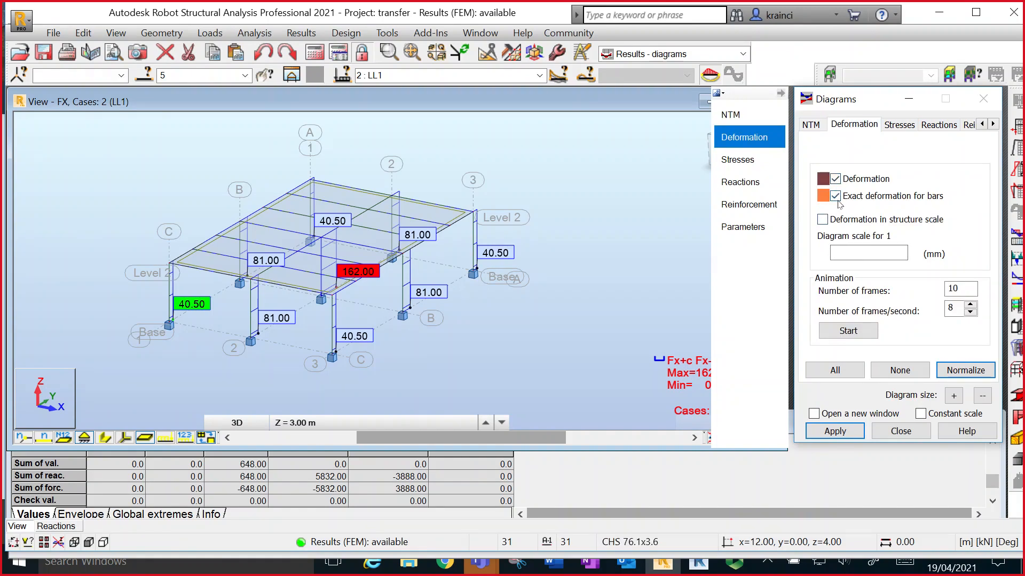
left_click(847, 432)
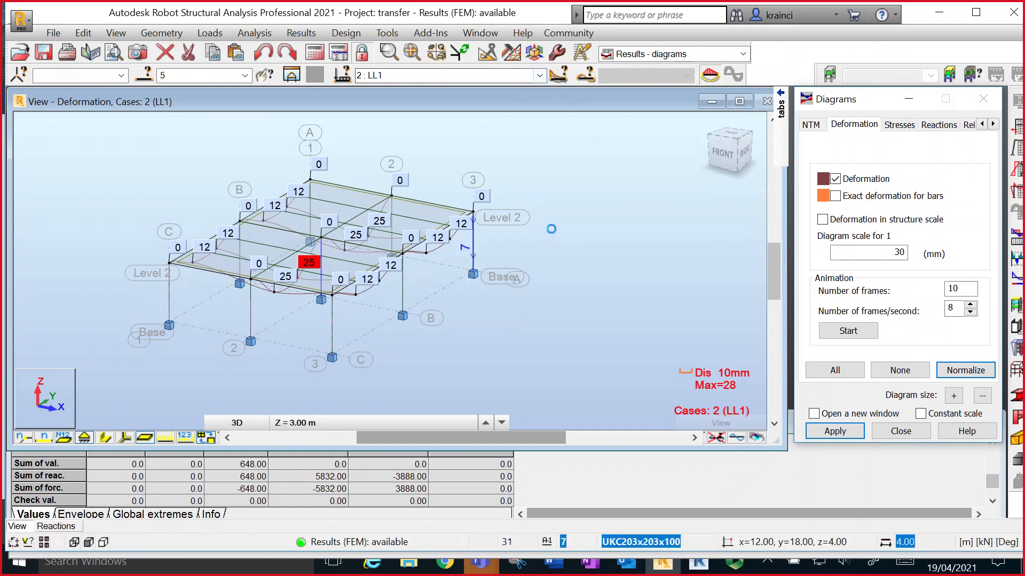
left_click(900, 126)
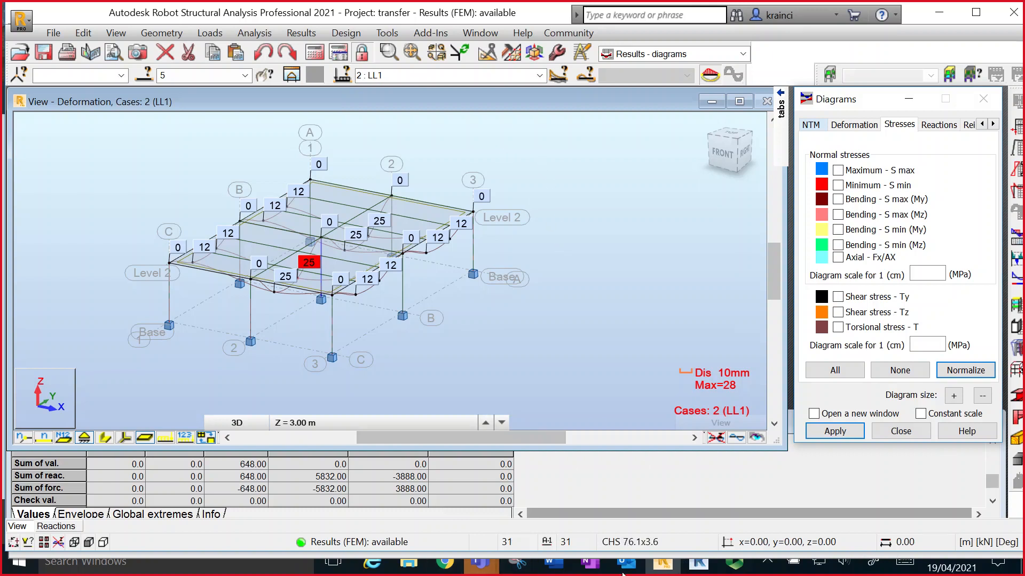
- Switch to OneNote, mark the central front primary beam in red on the frame sketch and label the secondary beam reactions on it as 101
left_click(590, 567)
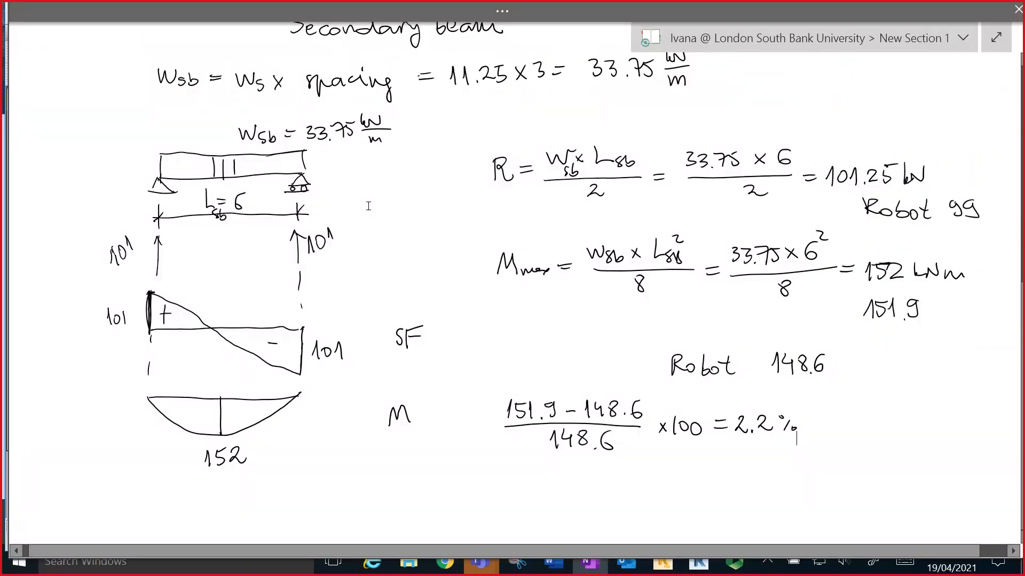
scroll(368, 206, "up", 8)
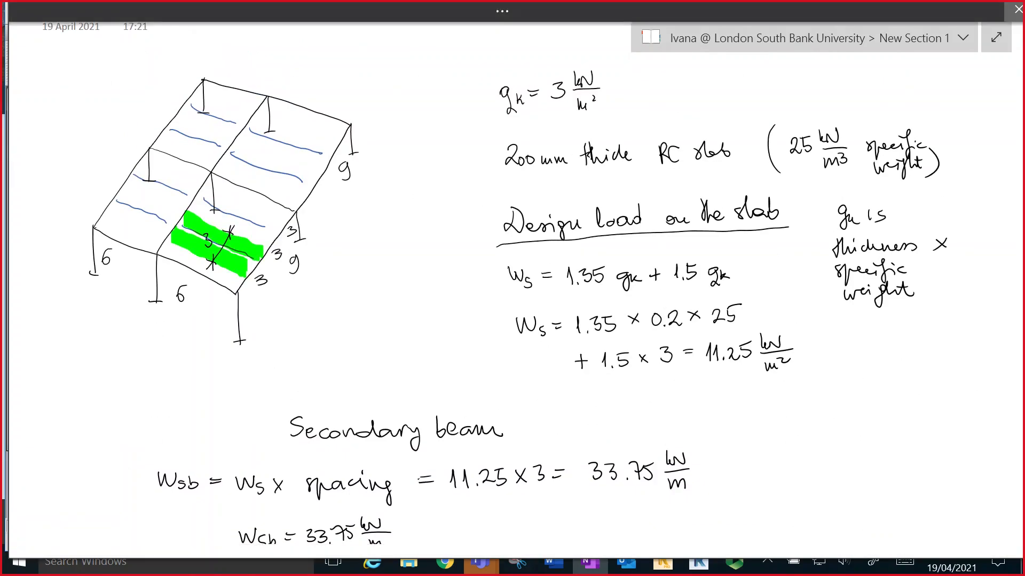
left_click(501, 11)
left_click(178, 92)
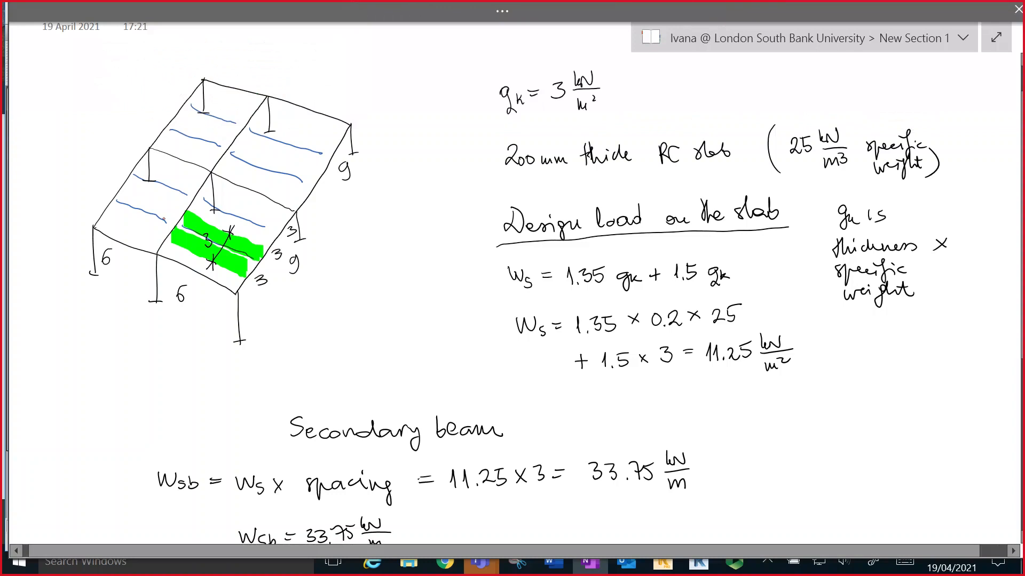
left_click_drag(159, 248, 210, 172)
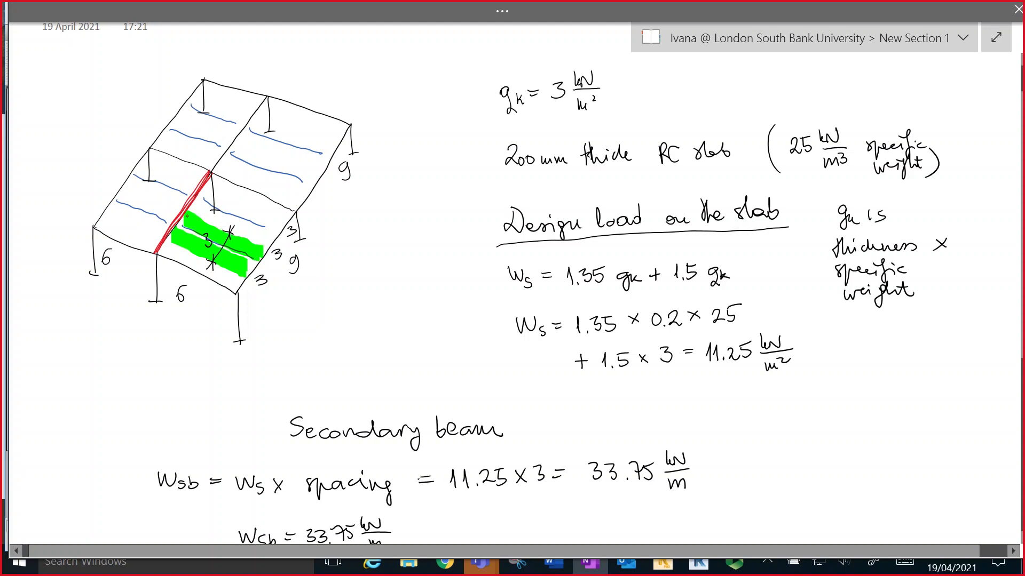
left_click_drag(204, 225, 206, 234)
left_click_drag(205, 191, 205, 201)
mouse_move(210, 195)
left_mouse_down()
mouse_move(217, 202)
mouse_move(181, 186)
left_mouse_up()
left_click_drag(184, 179, 165, 212)
left_click_drag(171, 205, 174, 210)
- Write the heading "Primary beam" in red below the secondary beam's moment diagram
scroll(513, 282, "down", 5)
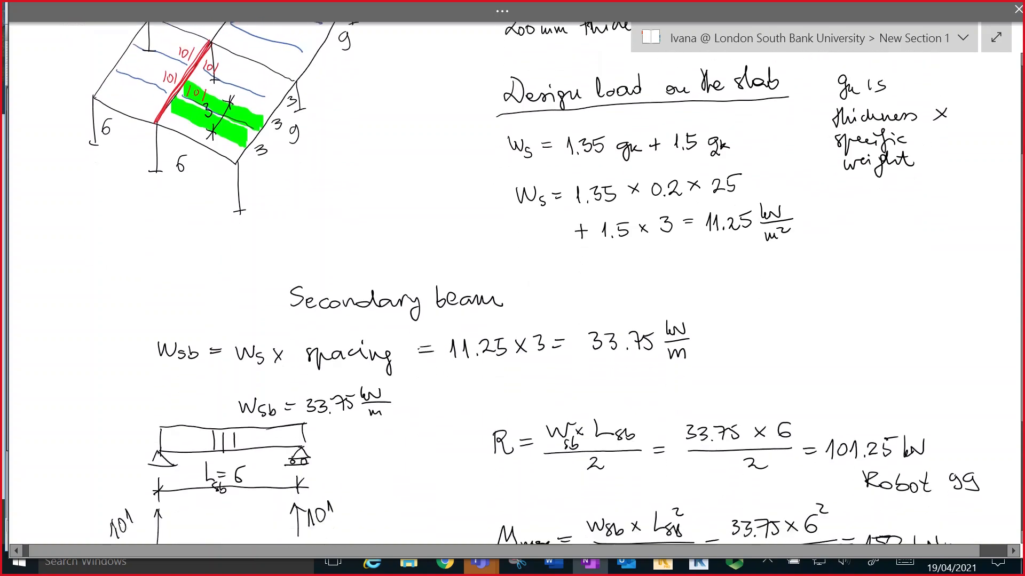
scroll(512, 283, "down", 8)
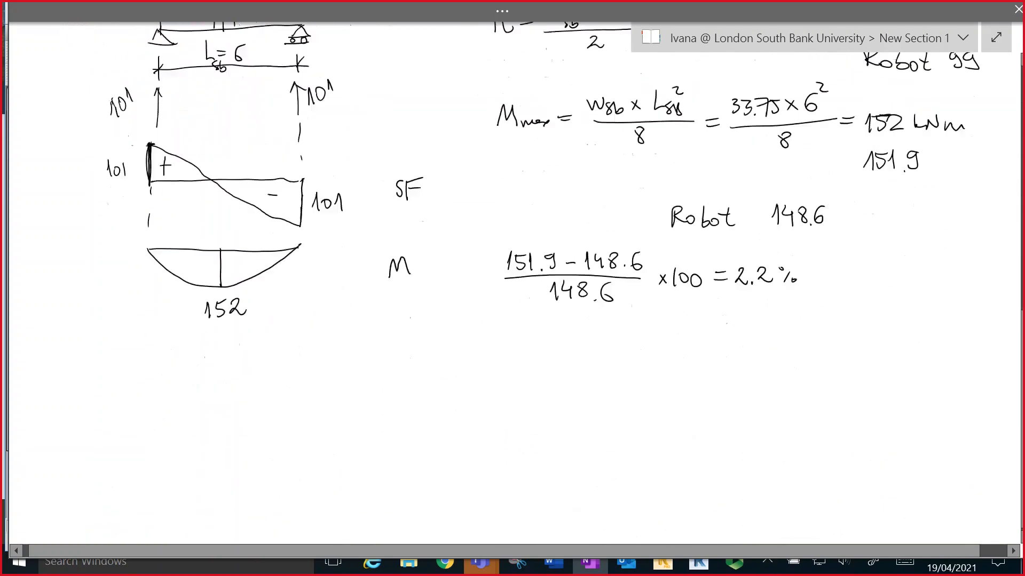
mouse_move(207, 328)
left_mouse_down()
mouse_move(219, 334)
mouse_move(202, 352)
mouse_move(217, 351)
left_mouse_up()
mouse_move(223, 342)
left_mouse_down()
mouse_move(230, 352)
mouse_move(267, 352)
mouse_move(281, 371)
left_mouse_up()
mouse_move(304, 331)
left_mouse_down()
mouse_move(311, 347)
mouse_move(363, 352)
left_mouse_up()
- Sketch the simply supported primary beam with two 202 point loads and a dimension line marked with three spacings of 3
left_click_drag(189, 411, 392, 414)
mouse_move(182, 410)
left_mouse_down()
mouse_move(172, 422)
mouse_move(182, 412)
left_mouse_up()
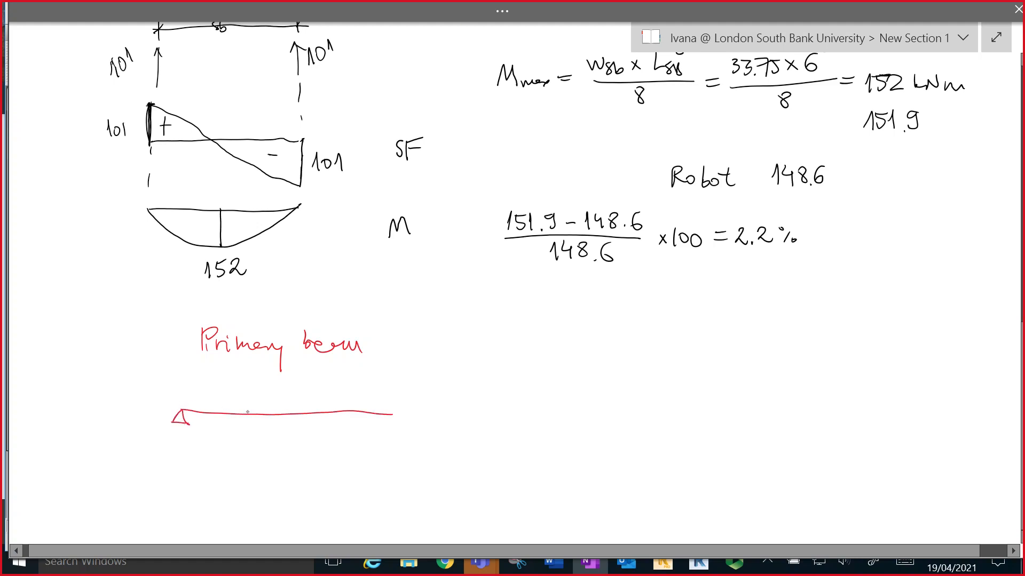
mouse_move(391, 416)
left_mouse_down()
mouse_move(382, 429)
mouse_move(390, 420)
left_mouse_up()
mouse_move(238, 378)
left_mouse_down()
mouse_move(241, 411)
mouse_move(252, 399)
left_mouse_up()
mouse_move(315, 378)
left_mouse_down()
mouse_move(315, 412)
mouse_move(325, 401)
left_mouse_up()
left_click_drag(378, 438, 395, 438)
left_click_drag(244, 375, 255, 387)
mouse_move(259, 375)
left_mouse_down()
mouse_move(255, 383)
mouse_move(260, 375)
left_mouse_up()
mouse_move(266, 376)
left_mouse_down()
mouse_move(281, 387)
mouse_move(361, 373)
left_mouse_up()
mouse_move(184, 428)
left_mouse_down()
mouse_move(184, 455)
mouse_move(401, 450)
mouse_move(183, 452)
mouse_move(216, 426)
mouse_move(213, 439)
mouse_move(272, 445)
mouse_move(276, 435)
left_mouse_up()
left_click_drag(347, 429, 348, 444)
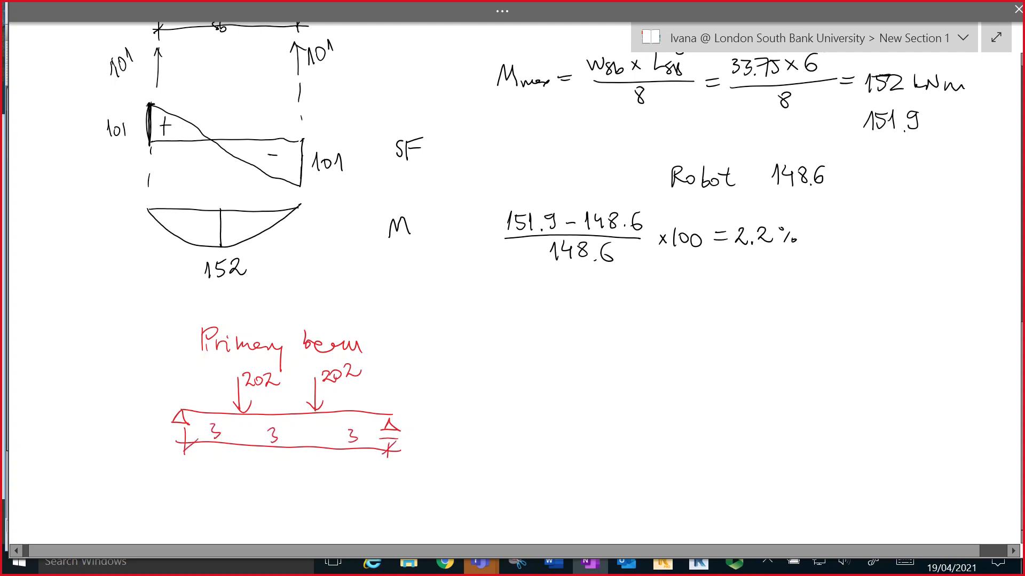
- Draw the baseline for the primary beam's shear force diagram and add upward support reactions labelled 202 at both ends
scroll(512, 289, "down", 3)
left_click_drag(179, 337, 401, 332)
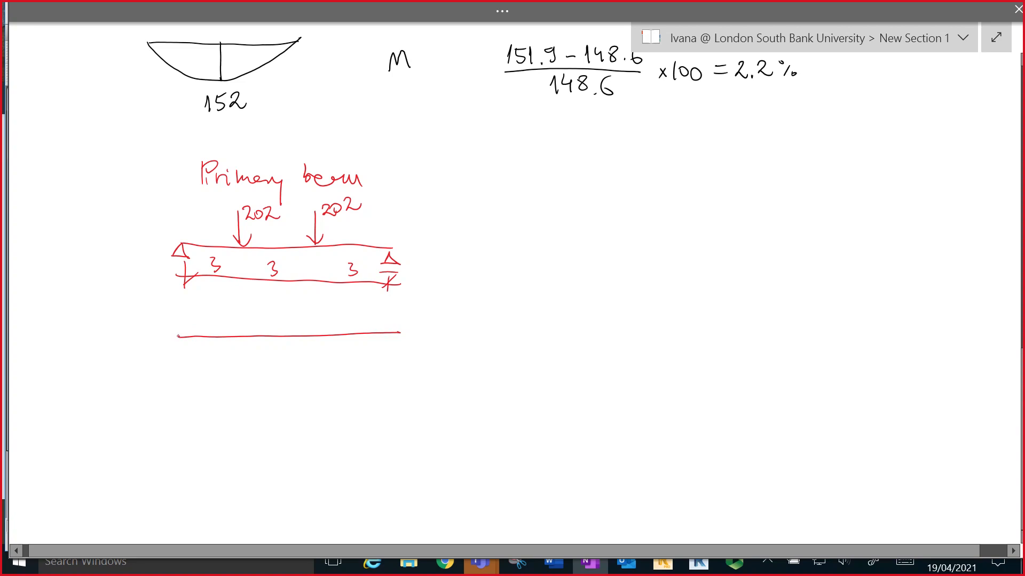
left_click_drag(183, 265, 141, 289)
left_click_drag(150, 281, 169, 277)
mouse_move(389, 282)
left_mouse_down()
mouse_move(394, 273)
mouse_move(412, 293)
left_mouse_up()
left_click_drag(414, 288, 440, 291)
- Draw the shear force diagram with a positive and a negative end block, label their values 202, and mark it SF
mouse_move(183, 334)
left_mouse_down()
mouse_move(184, 302)
mouse_move(216, 303)
mouse_move(247, 303)
mouse_move(248, 334)
left_mouse_up()
left_click_drag(142, 322, 144, 335)
left_click_drag(158, 323, 174, 325)
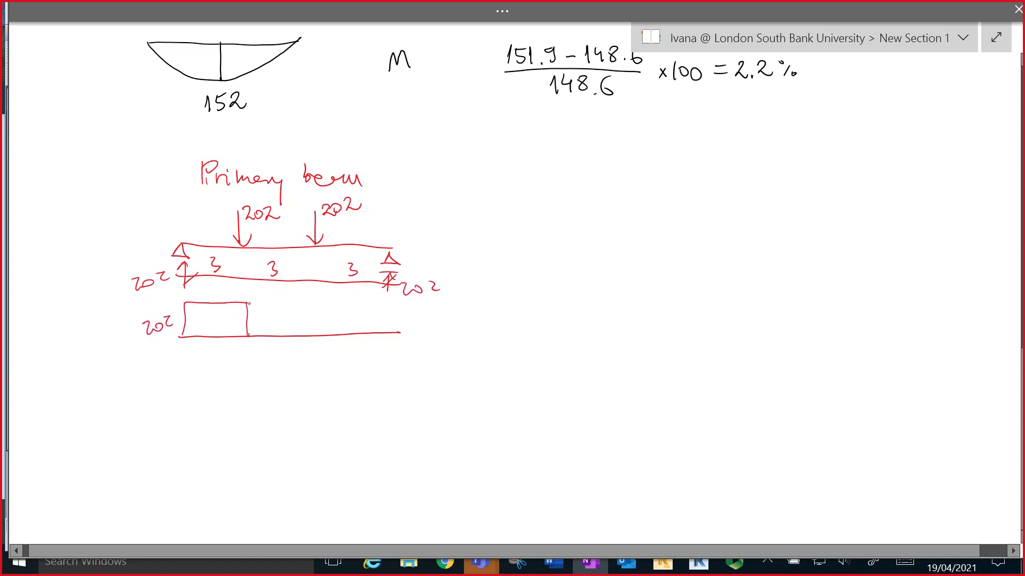
left_click_drag(262, 313, 269, 322)
mouse_move(269, 318)
left_mouse_down()
mouse_move(285, 317)
mouse_move(320, 367)
mouse_move(371, 373)
mouse_move(401, 336)
left_mouse_up()
left_click_drag(267, 368, 290, 373)
left_click_drag(291, 363, 303, 369)
left_click_drag(416, 354, 425, 364)
left_click_drag(425, 356, 449, 364)
mouse_move(213, 313)
left_mouse_down()
mouse_move(213, 330)
mouse_move(221, 321)
left_mouse_up()
left_click_drag(353, 355, 365, 355)
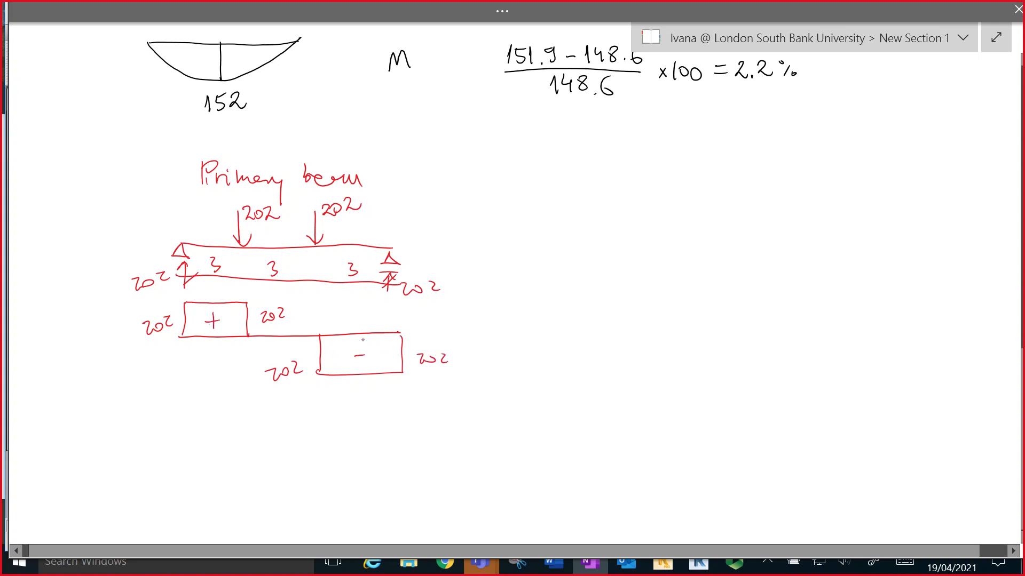
left_click_drag(515, 334, 505, 349)
mouse_move(521, 334)
left_mouse_down()
mouse_move(521, 351)
mouse_move(529, 342)
left_mouse_up()
- Draw the primary beam's trapezoidal bending moment diagram below the shear diagram, label the peak 606, and mark it M
left_click_drag(176, 426, 404, 423)
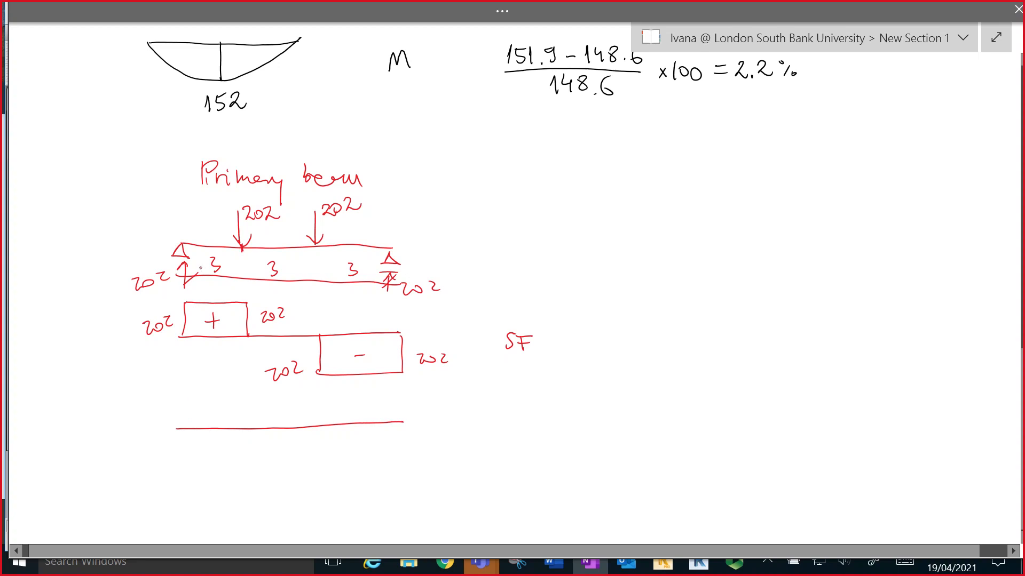
left_click_drag(180, 429, 261, 467)
mouse_move(262, 432)
left_mouse_down()
mouse_move(263, 476)
mouse_move(245, 502)
mouse_move(262, 501)
left_mouse_up()
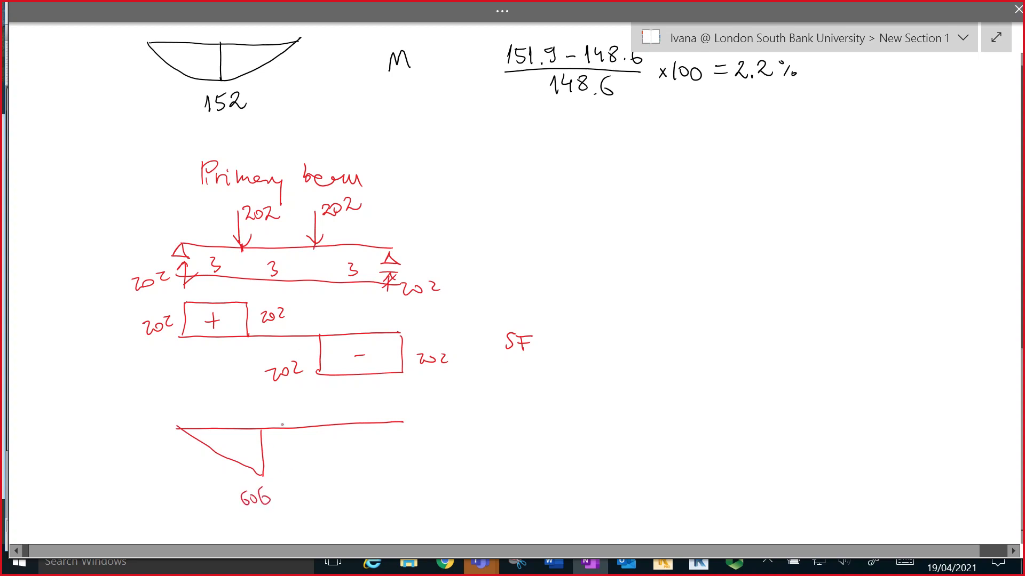
left_click_drag(264, 474, 327, 470)
mouse_move(327, 425)
left_mouse_down()
mouse_move(331, 472)
mouse_move(412, 423)
left_mouse_up()
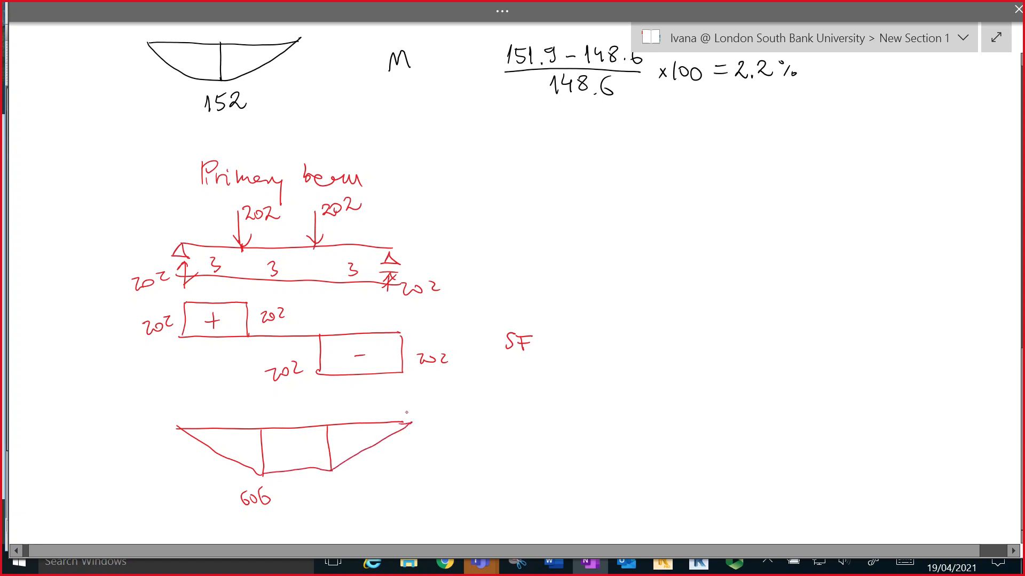
mouse_move(511, 451)
left_mouse_down()
mouse_move(527, 430)
mouse_move(532, 451)
left_mouse_up()
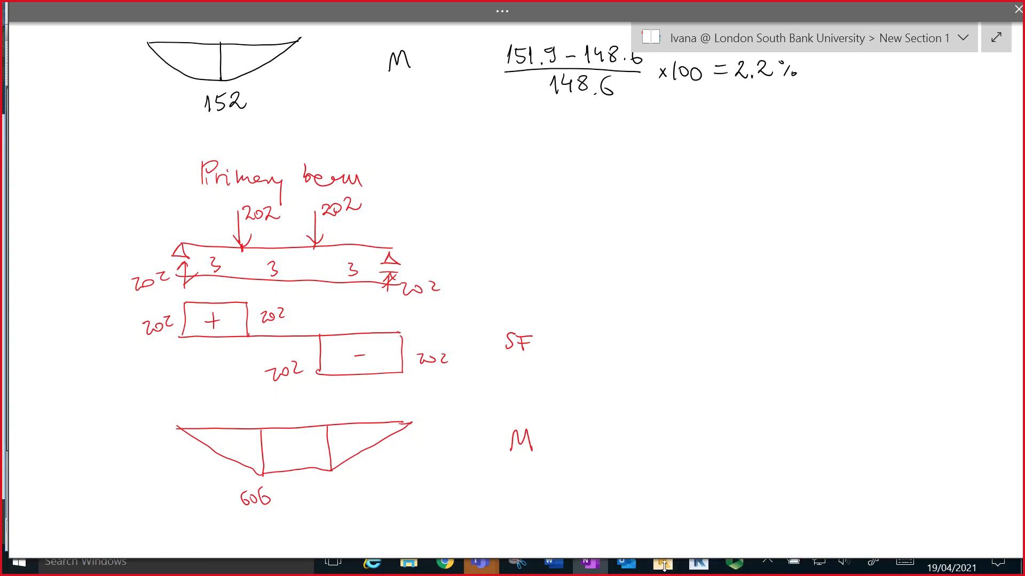
- Mark the central column on the frame sketch in green and label its beam reactions 202, 202, 101 and 101
scroll(642, 355, "up", 2)
scroll(642, 355, "up", 6)
scroll(653, 349, "up", 6)
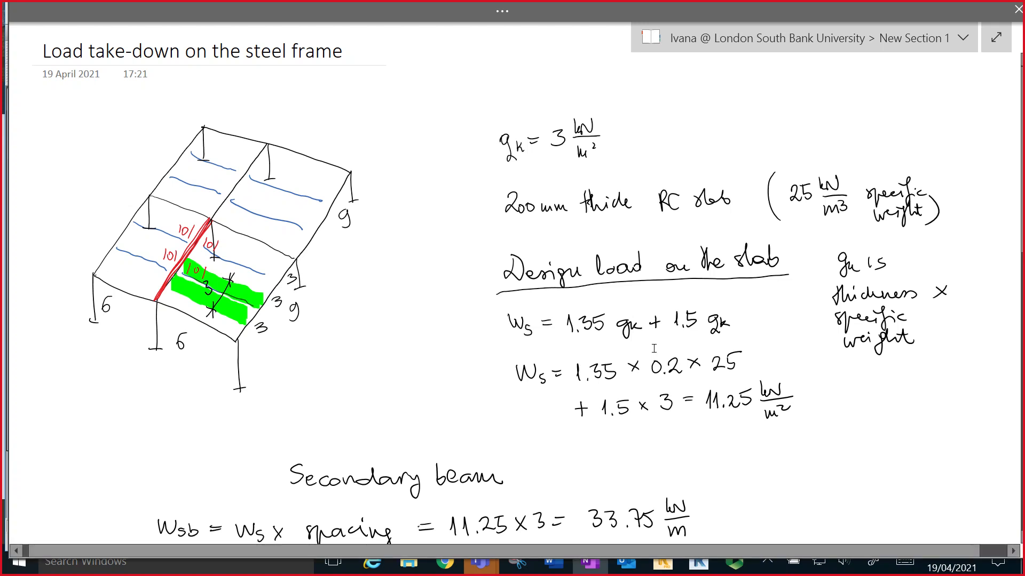
left_click(504, 12)
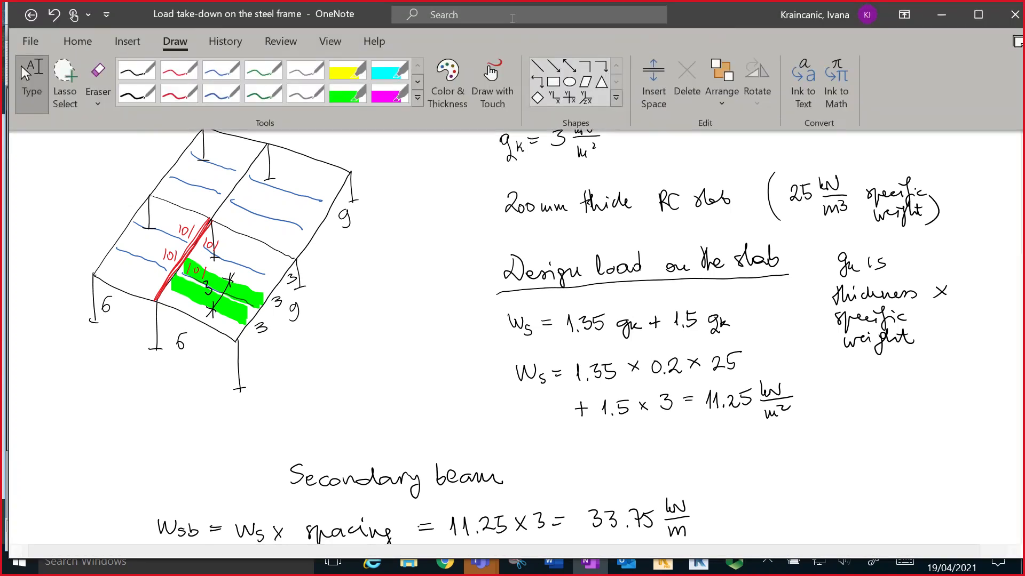
left_click(509, 15)
left_click(22, 65)
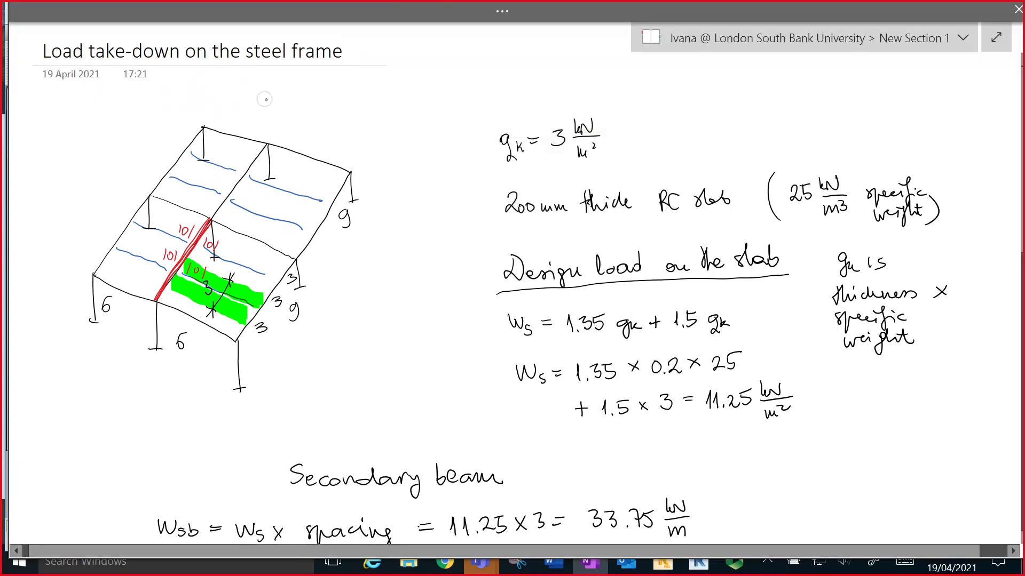
left_click_drag(215, 218, 212, 219)
mouse_move(191, 221)
left_mouse_down()
mouse_move(206, 224)
mouse_move(229, 192)
left_mouse_up()
mouse_move(191, 203)
left_mouse_down()
mouse_move(195, 214)
mouse_move(226, 216)
left_mouse_up()
- Write the green heading "Column" below the primary beam's bending moment diagram
scroll(513, 288, "down", 2)
scroll(512, 288, "down", 1)
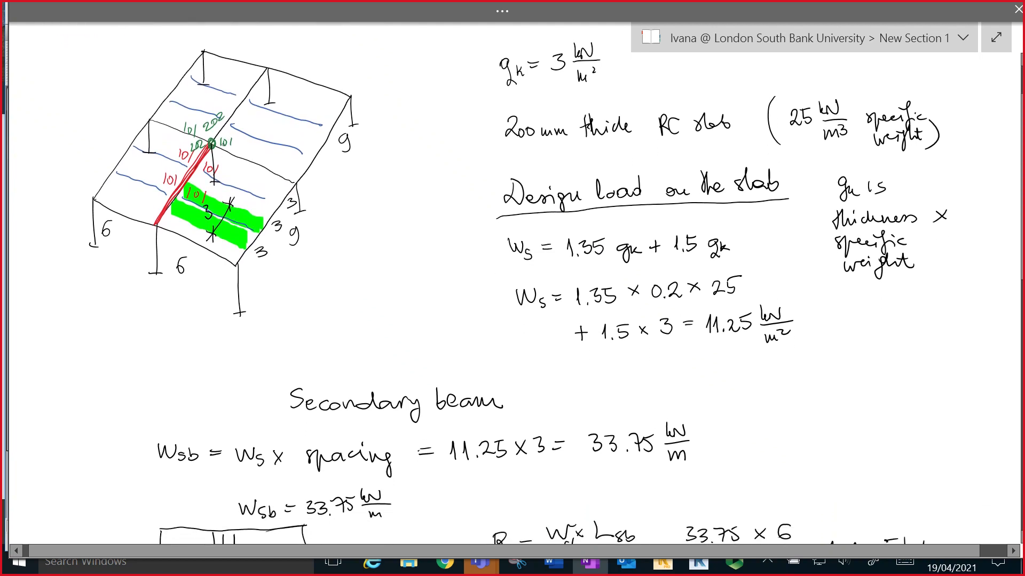
scroll(512, 288, "down", 12)
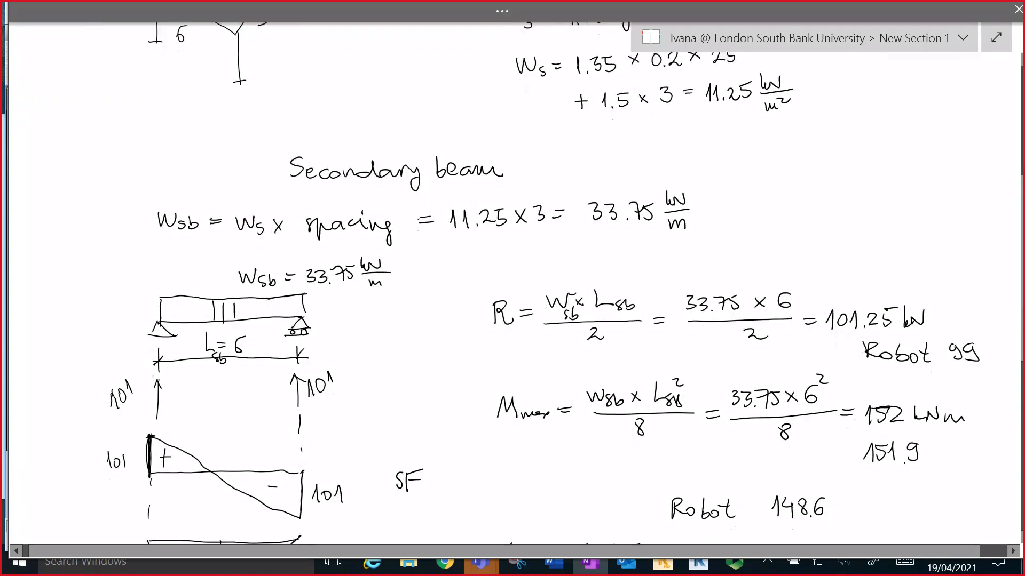
scroll(512, 288, "down", 6)
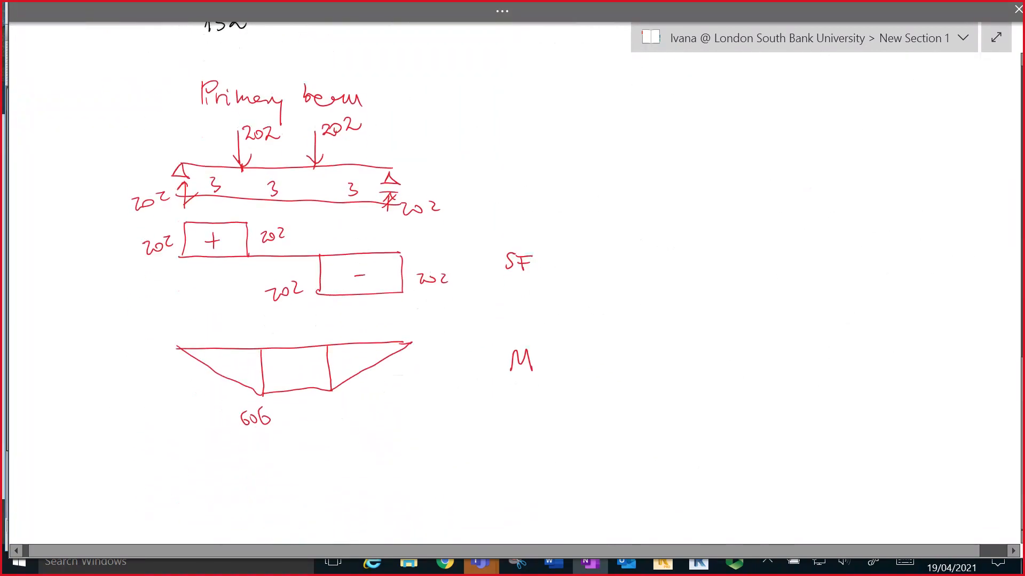
scroll(512, 288, "down", 3)
mouse_move(231, 323)
left_mouse_down()
mouse_move(220, 328)
mouse_move(231, 338)
left_mouse_up()
mouse_move(241, 326)
left_mouse_down()
mouse_move(254, 338)
mouse_move(310, 333)
left_mouse_up()
left_click_drag(236, 337, 241, 329)
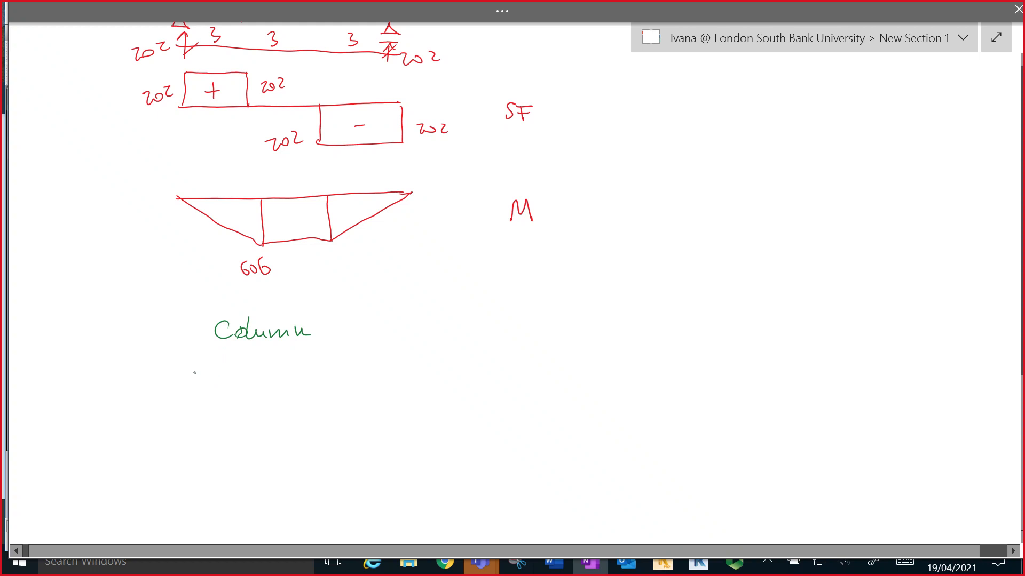
- Write the column force calculation Fc = 202 + 202 + 101 + 101 = 606 kN under the Column heading
left_click_drag(195, 365, 196, 390)
mouse_move(195, 365)
left_mouse_down()
mouse_move(205, 367)
mouse_move(214, 393)
mouse_move(235, 376)
left_mouse_up()
mouse_move(224, 380)
left_mouse_down()
mouse_move(341, 385)
mouse_move(355, 374)
mouse_move(369, 386)
mouse_move(402, 375)
mouse_move(431, 383)
mouse_move(443, 373)
mouse_move(458, 384)
mouse_move(481, 373)
left_mouse_up()
mouse_move(491, 368)
left_mouse_down()
mouse_move(495, 382)
mouse_move(501, 367)
mouse_move(519, 378)
mouse_move(547, 368)
left_mouse_up()
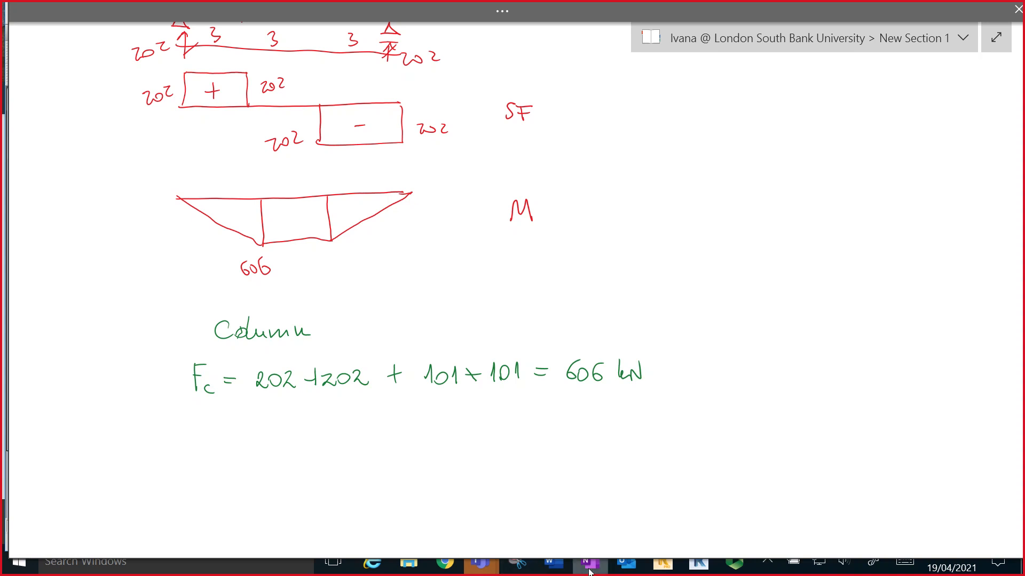
- Switch to Robot, turn off the deformation display and show the Fx axial force diagram on the frame
mouse_move(590, 571)
mouse_move(671, 573)
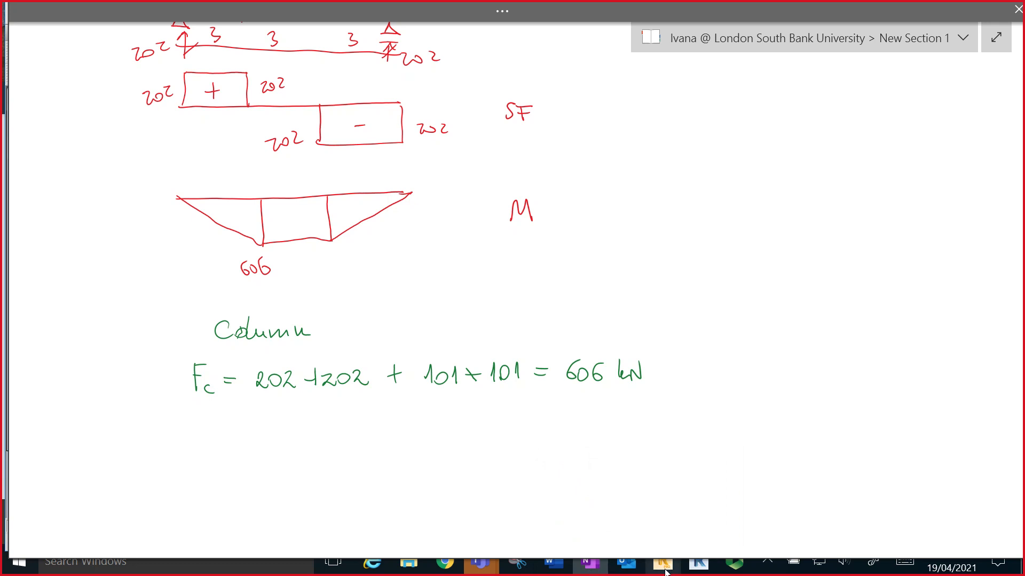
left_click(665, 568)
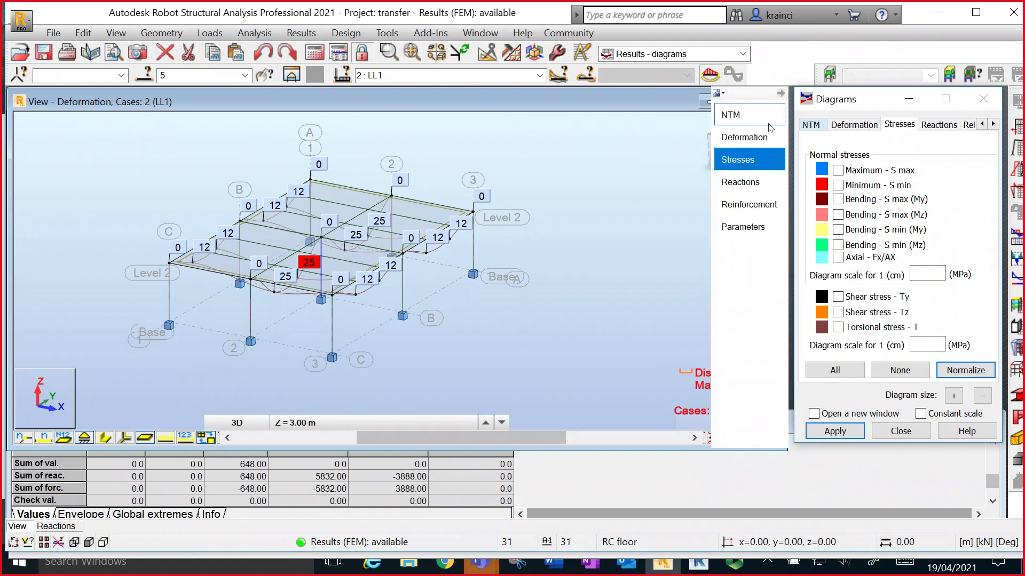
left_click(810, 125)
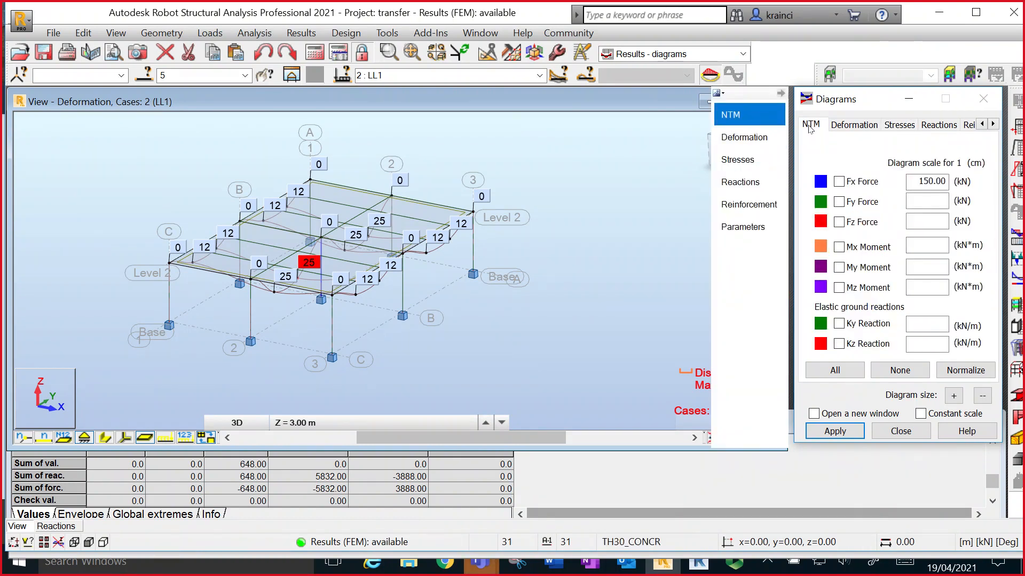
left_click(866, 125)
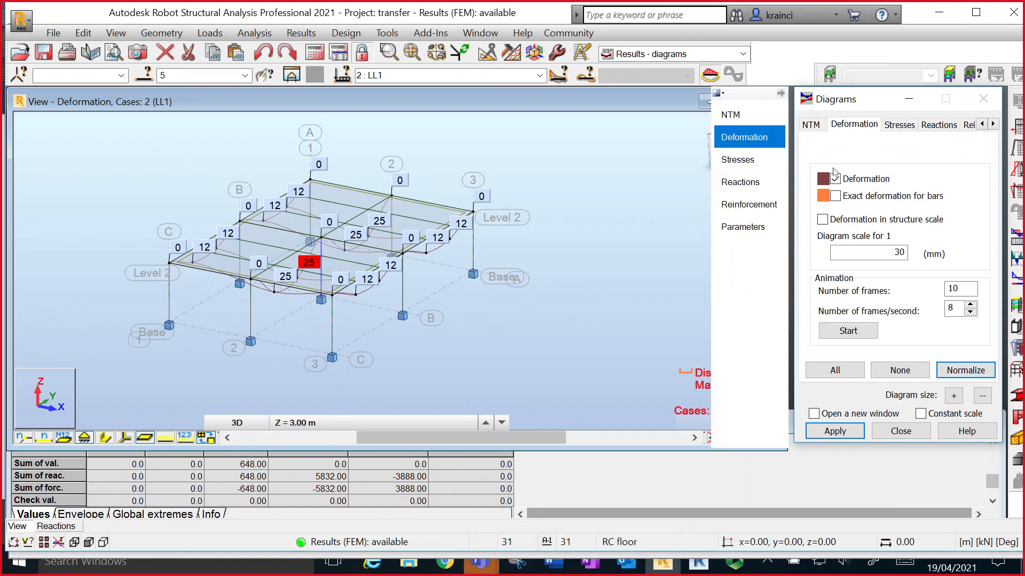
left_click(835, 178)
left_click(812, 125)
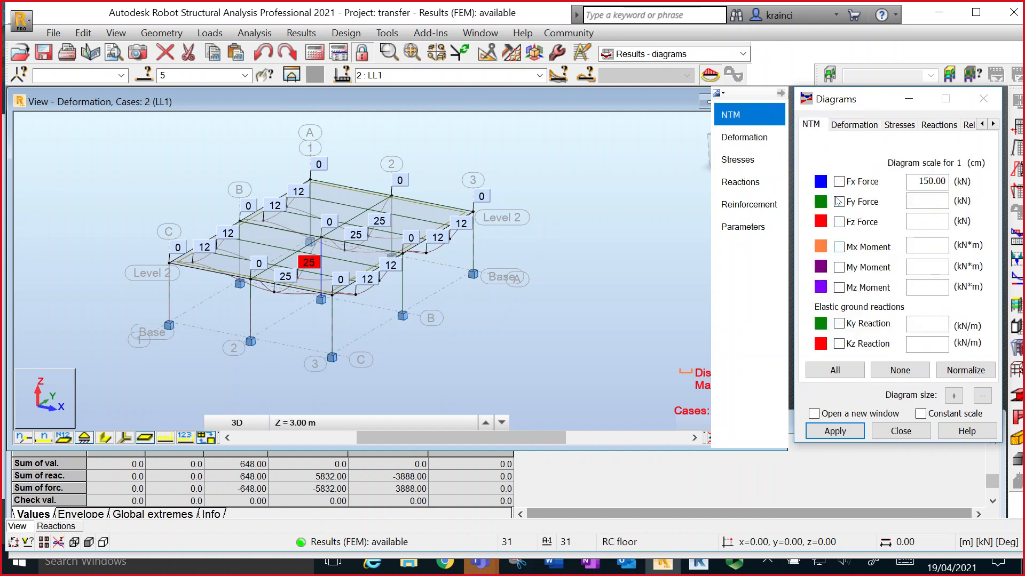
left_click(838, 182)
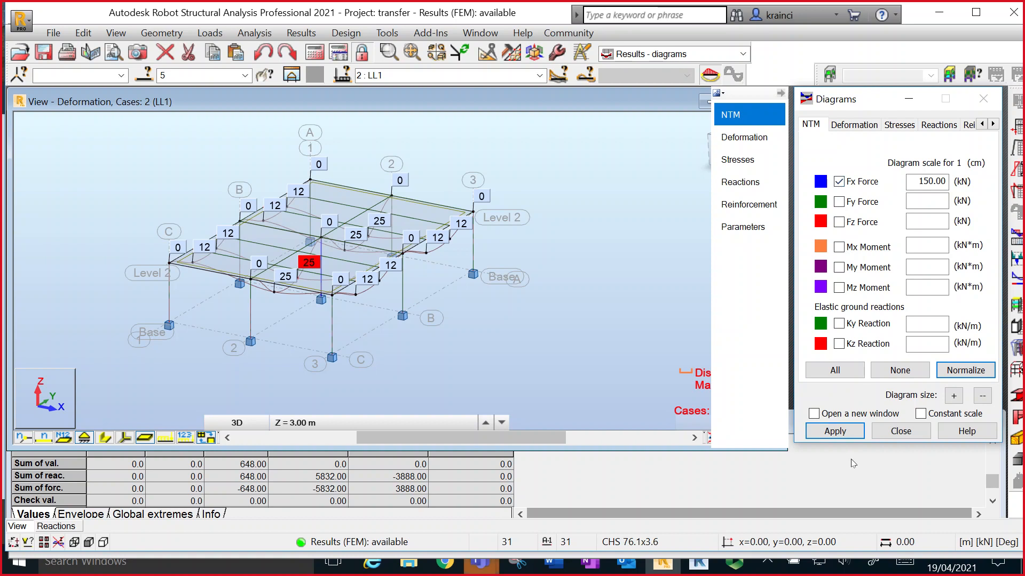
left_click(845, 432)
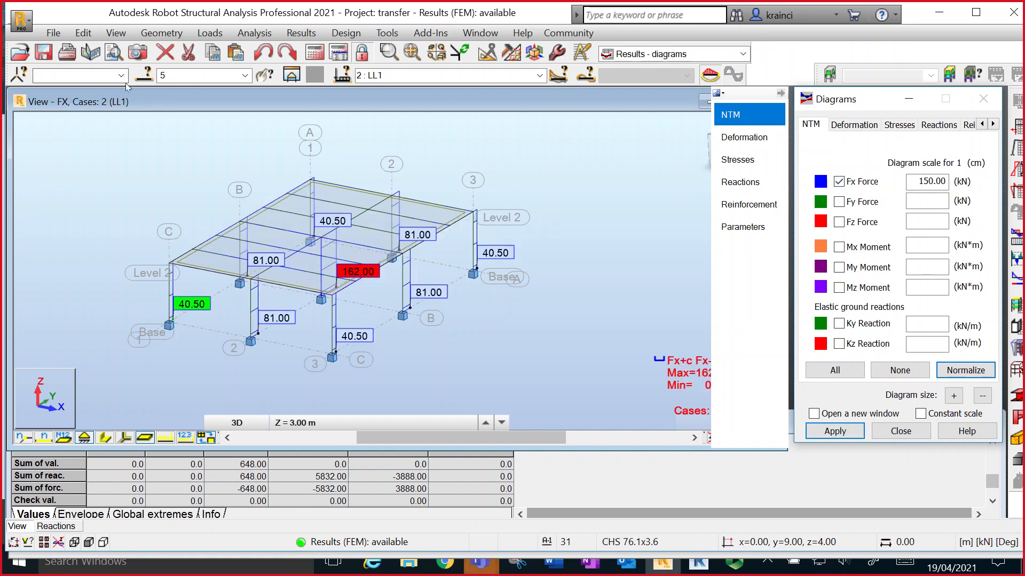
- Display the Fx force diagram for load case 3: COMB1 with a normalized diagram scale
left_click(539, 76)
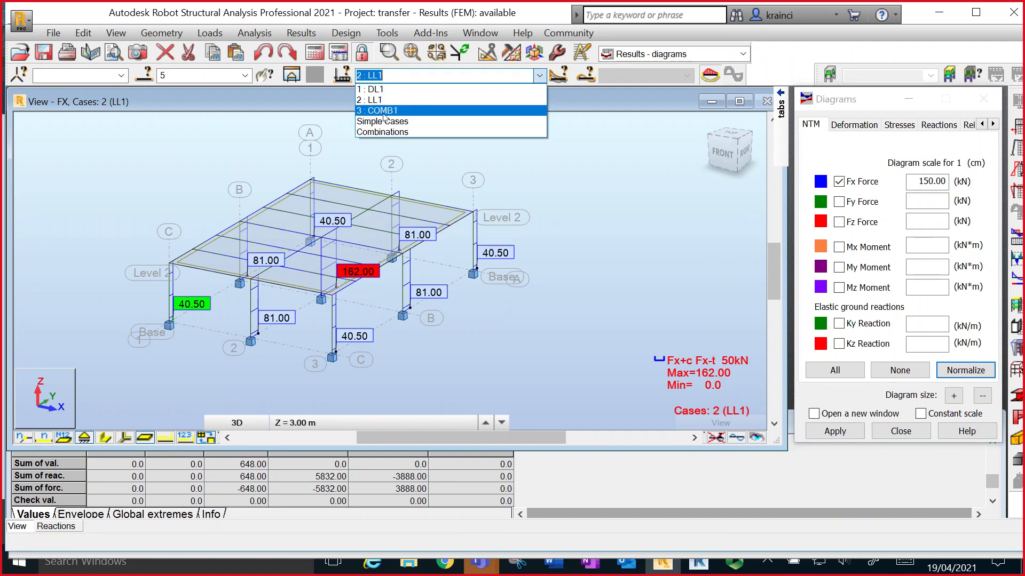
left_click(376, 111)
left_click(965, 370)
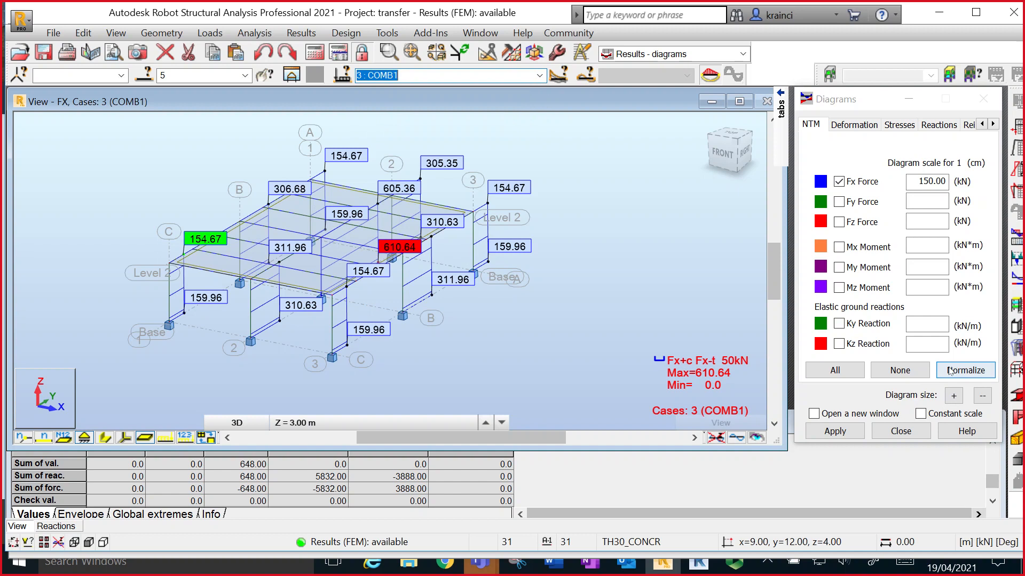
left_click(834, 431)
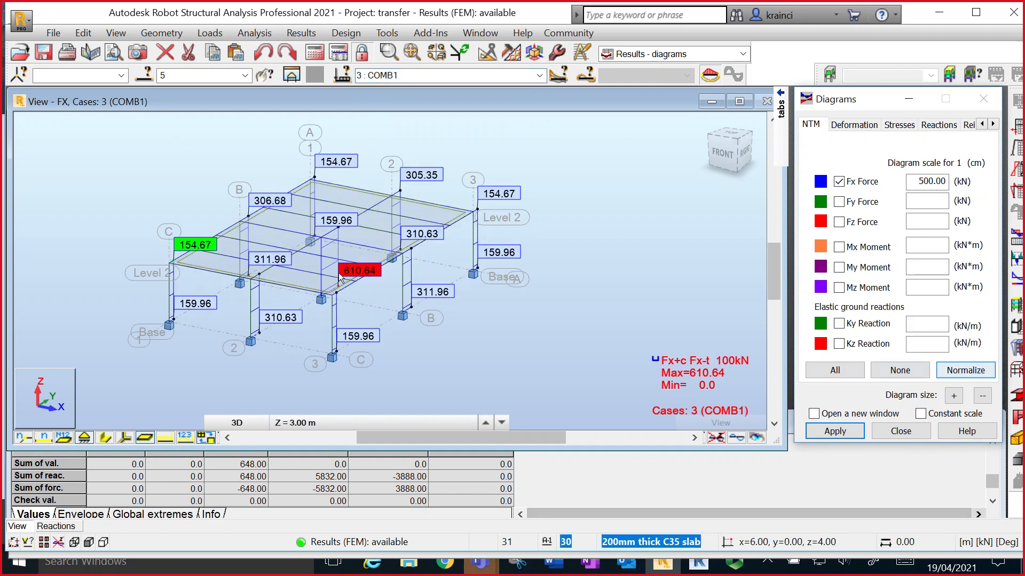